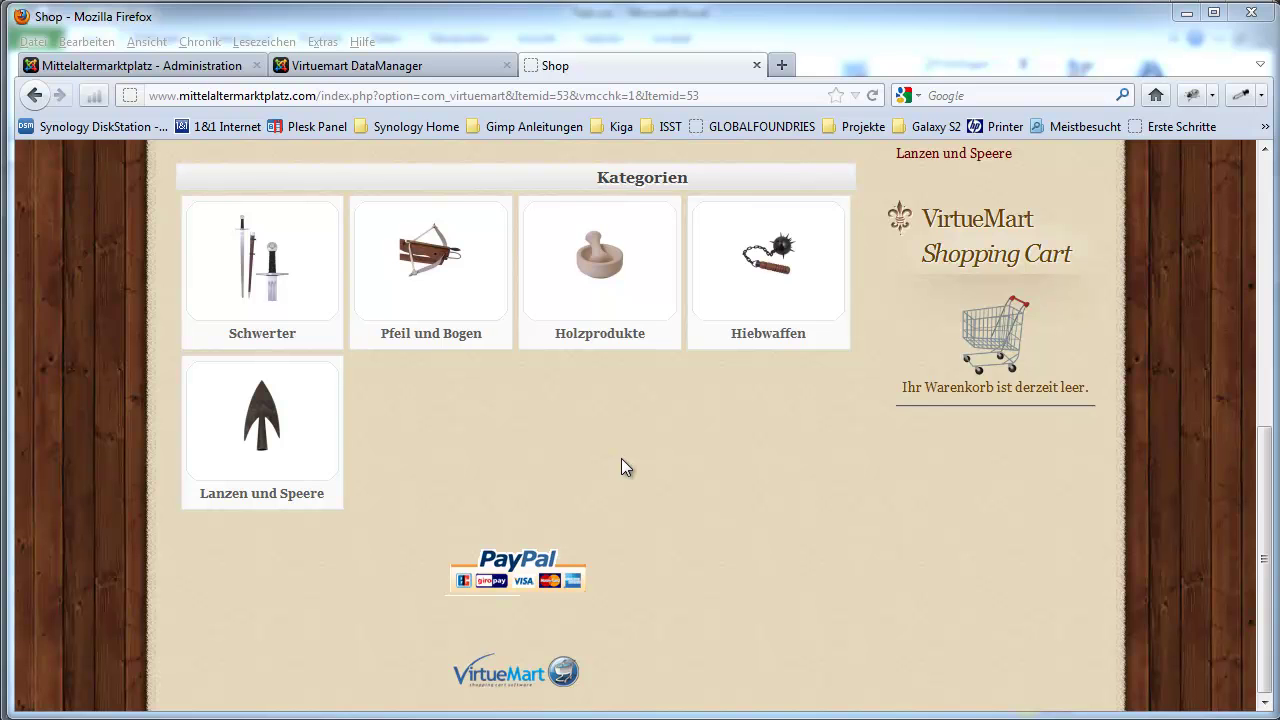
# Step: Log in to the Joomla administration of Mittelaltermarktplatz with the prefilled credentials and open the VirtueMart component
pyautogui.click(191, 66)
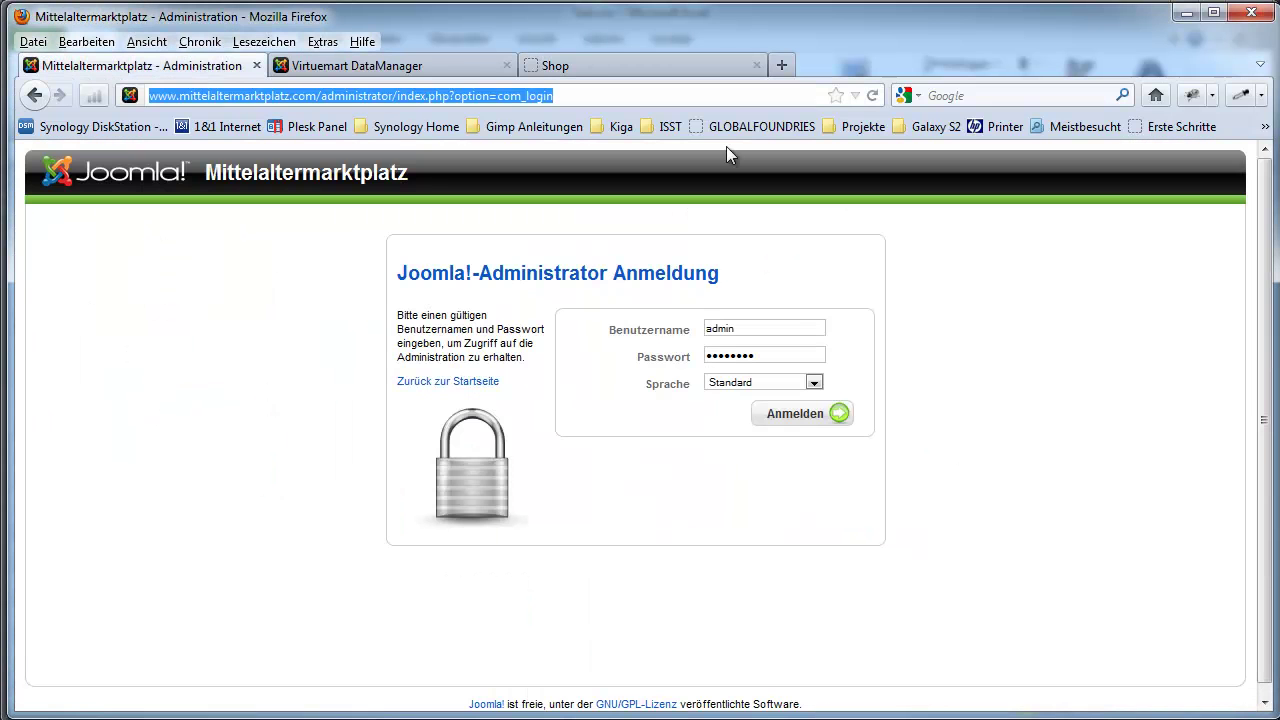
pyautogui.click(808, 425)
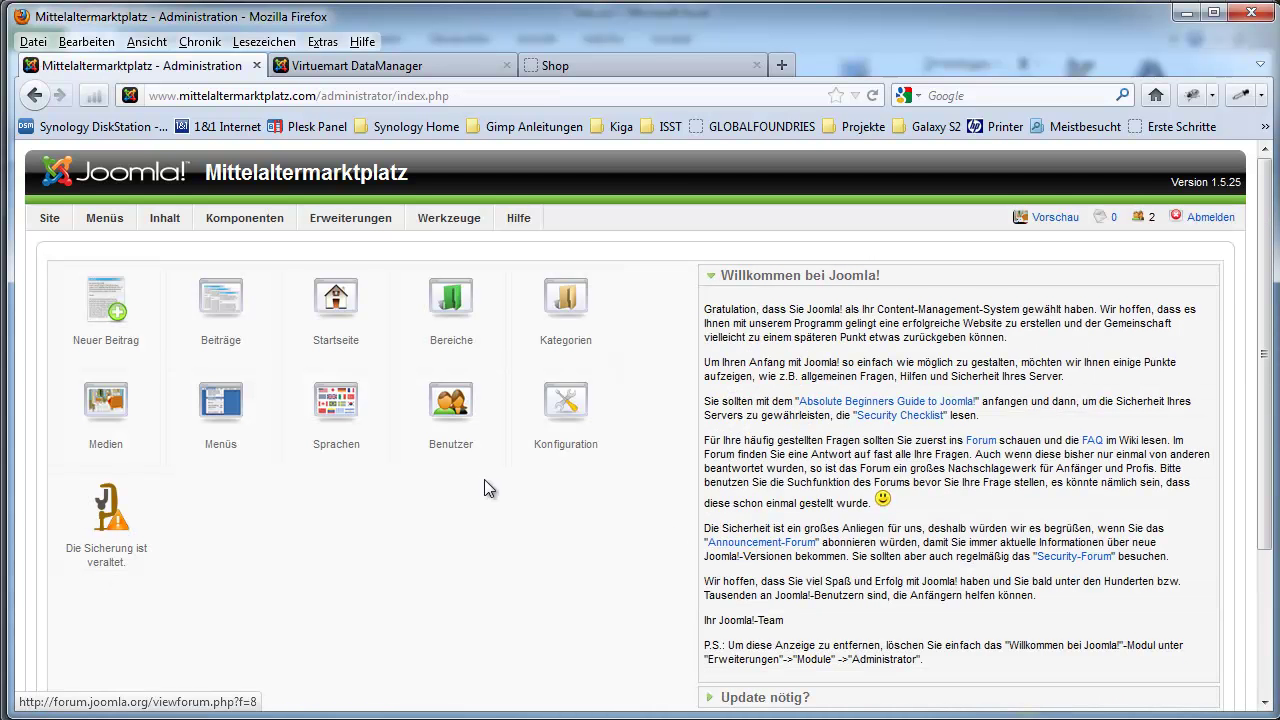
pyautogui.moveTo(248, 217)
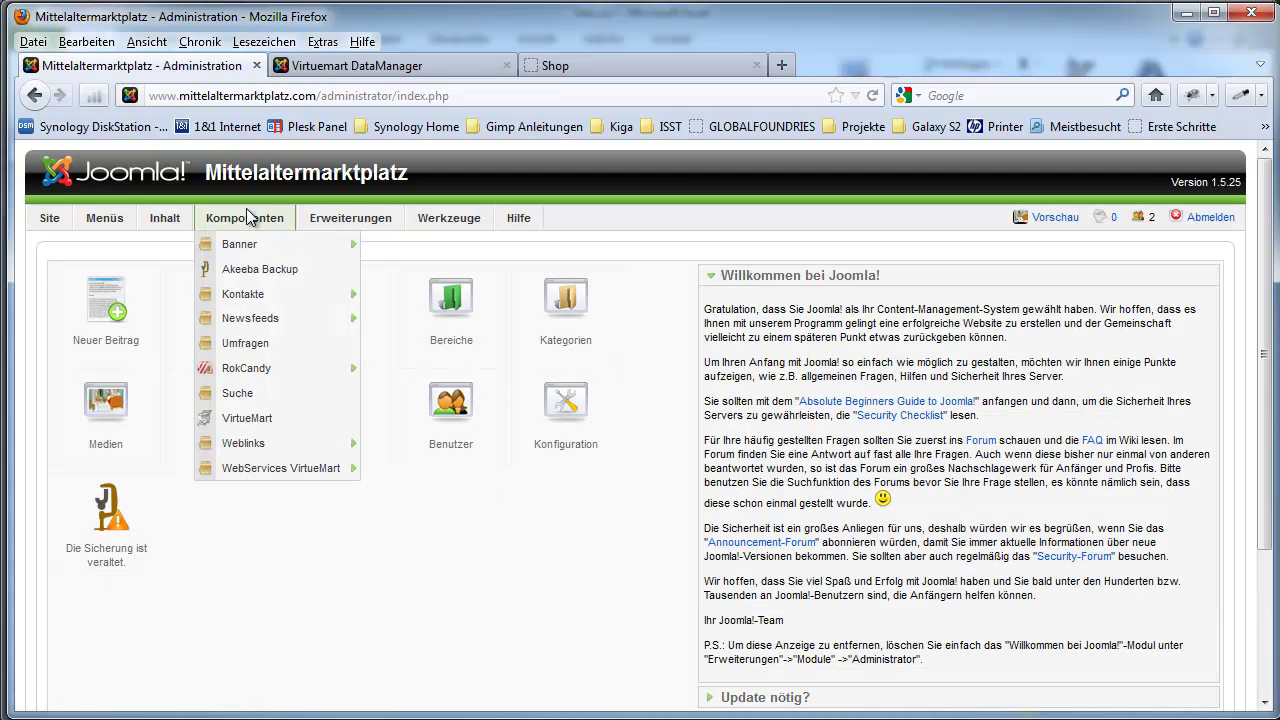
pyautogui.click(263, 425)
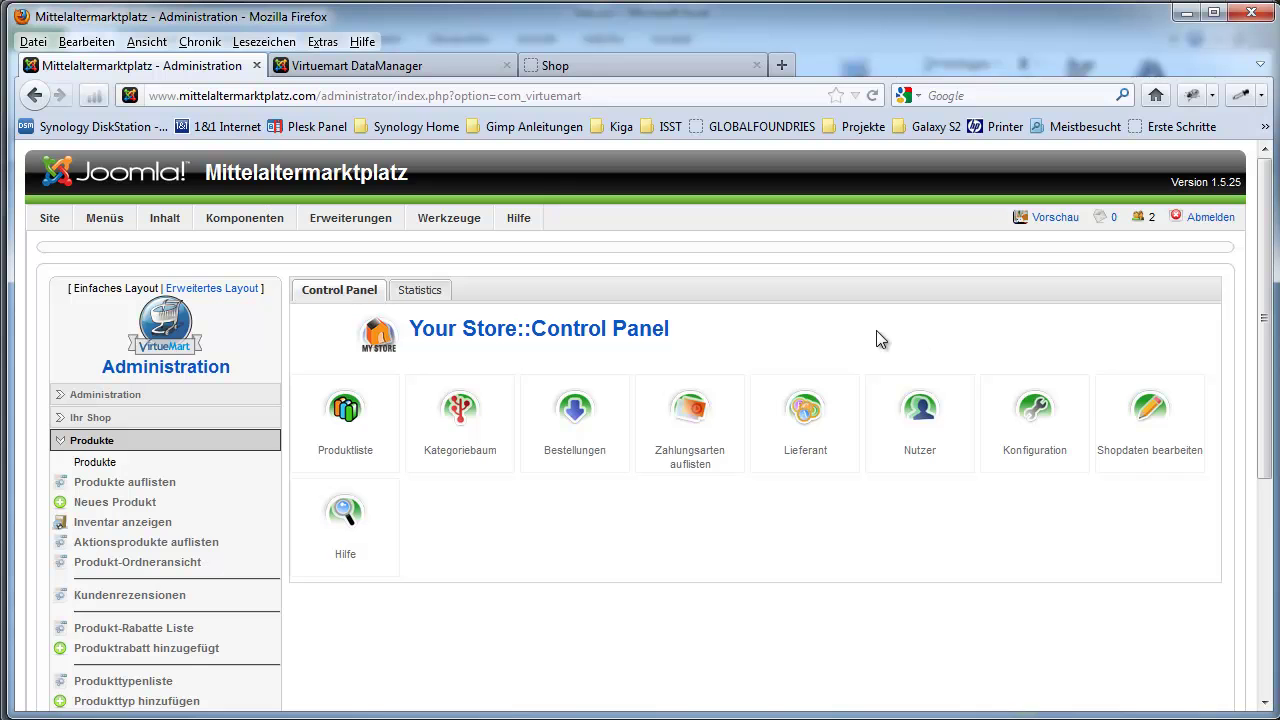
# Step: Open the list of products in the VirtueMart administration and look through it
pyautogui.scroll(-3, 865, 340)
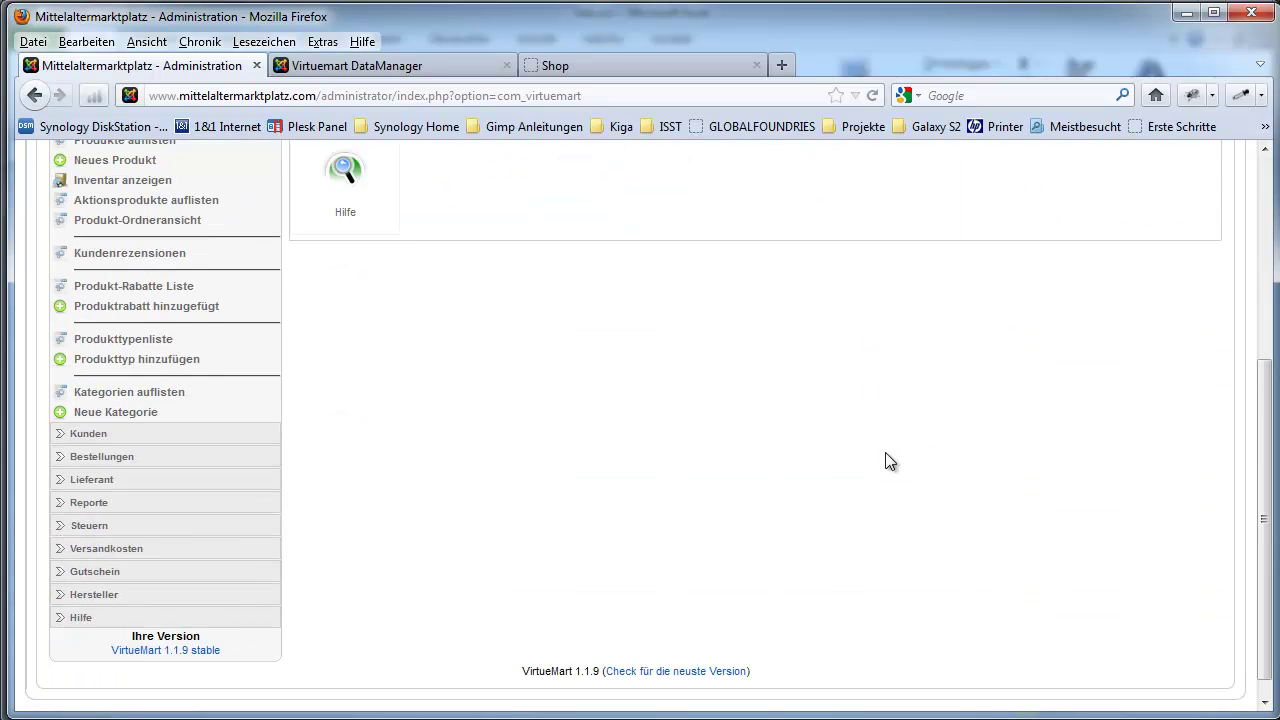
pyautogui.scroll(2, 886, 460)
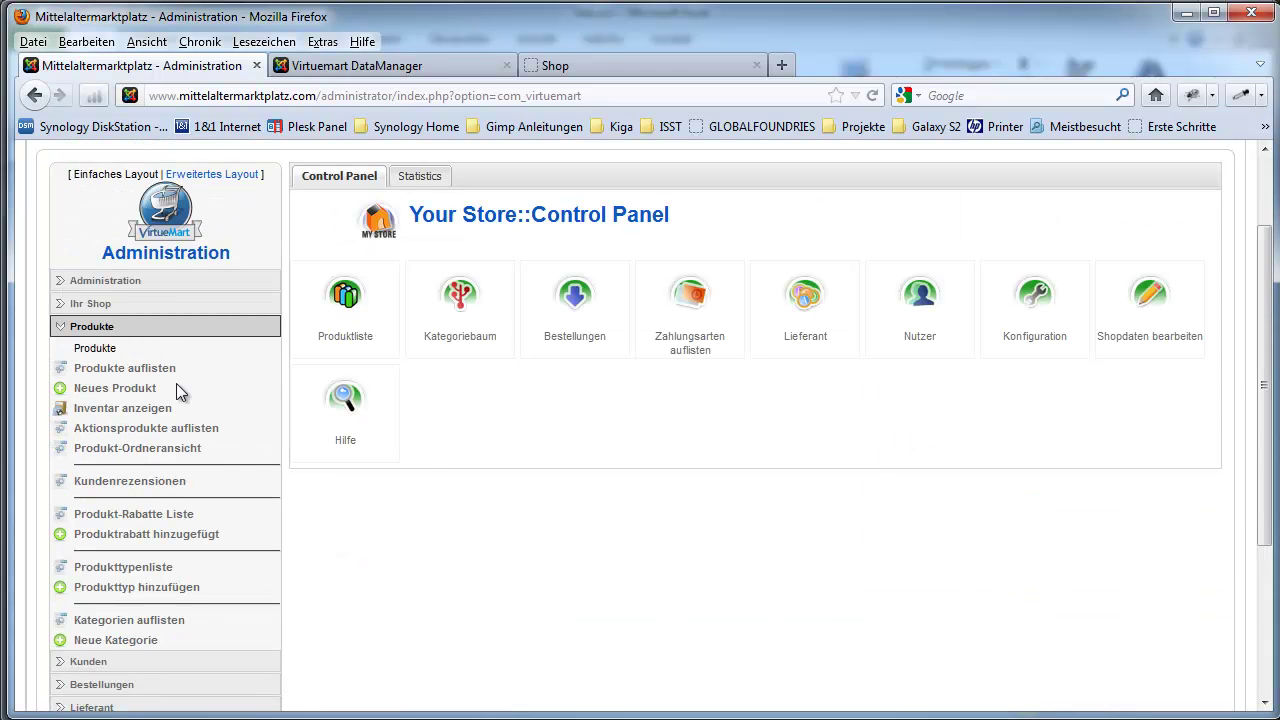
pyautogui.click(152, 371)
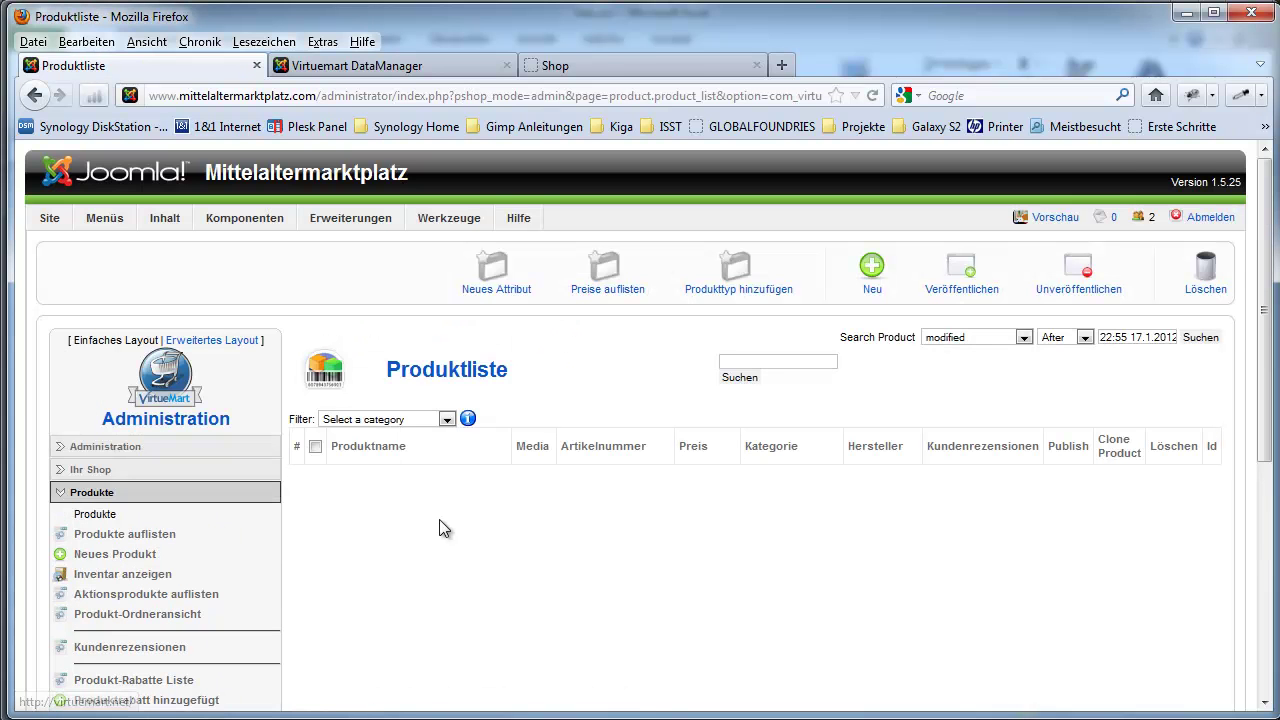
pyautogui.scroll(-7, 441, 518)
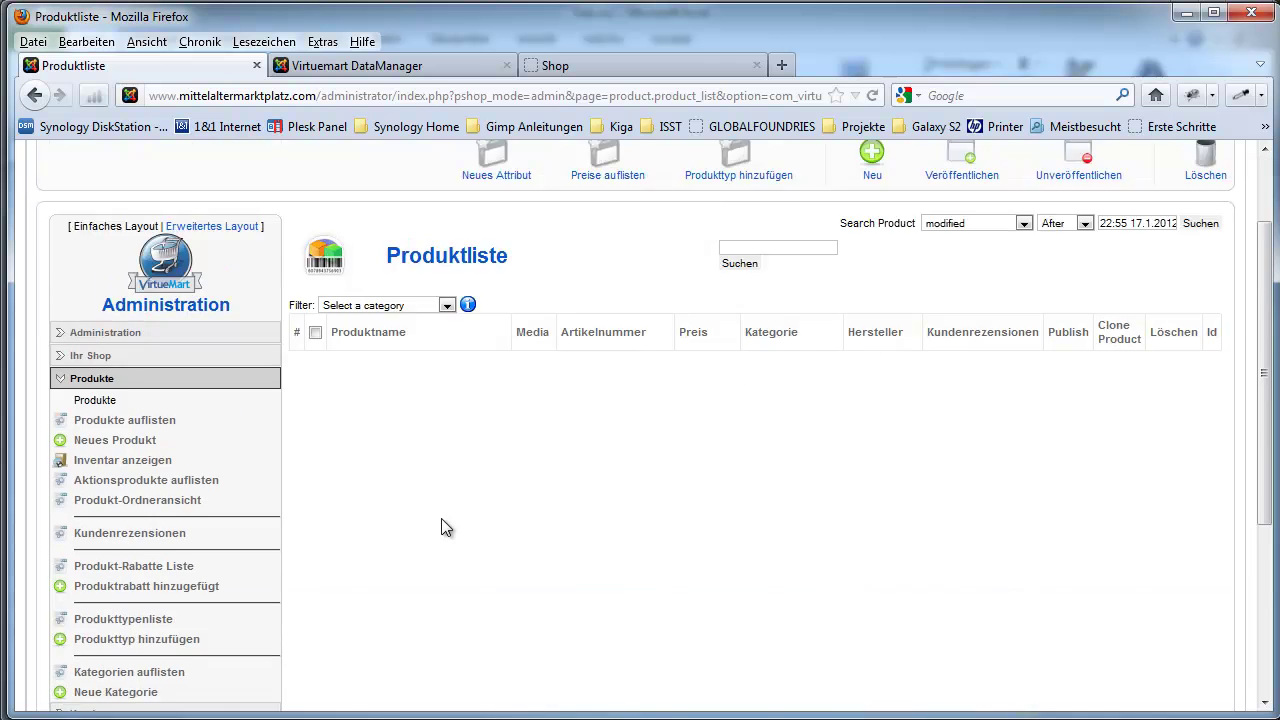
pyautogui.scroll(7, 441, 528)
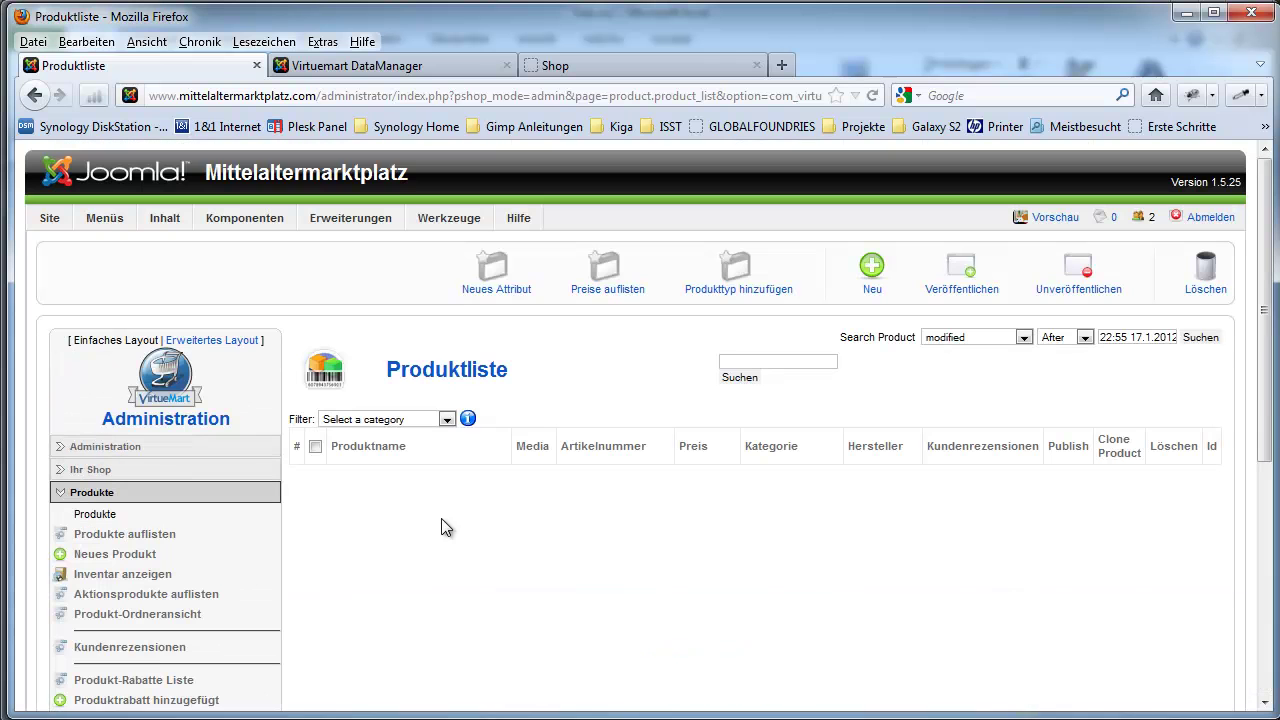
# Step: Check the Pfeil und Bogen category in the shop's storefront for products and return to the category overview
pyautogui.click(556, 65)
pyautogui.click(425, 265)
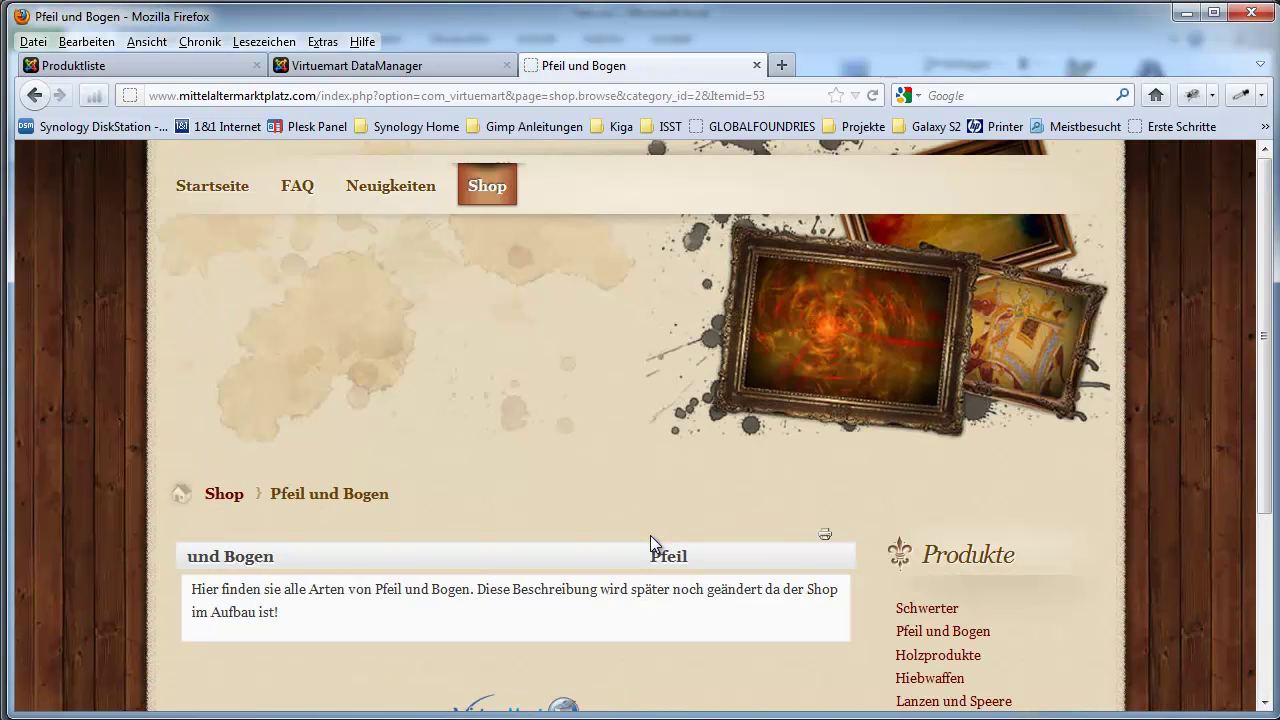
pyautogui.scroll(-2, 528, 441)
pyautogui.scroll(-3, 528, 441)
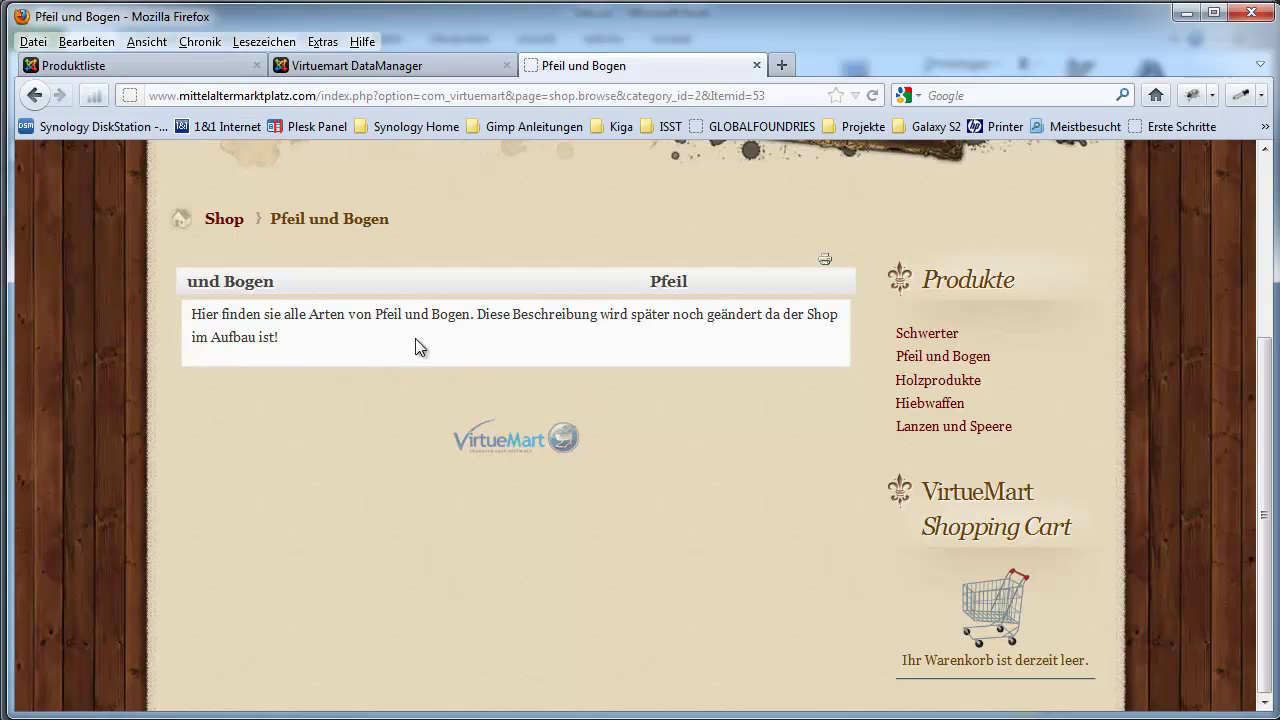
pyautogui.click(34, 94)
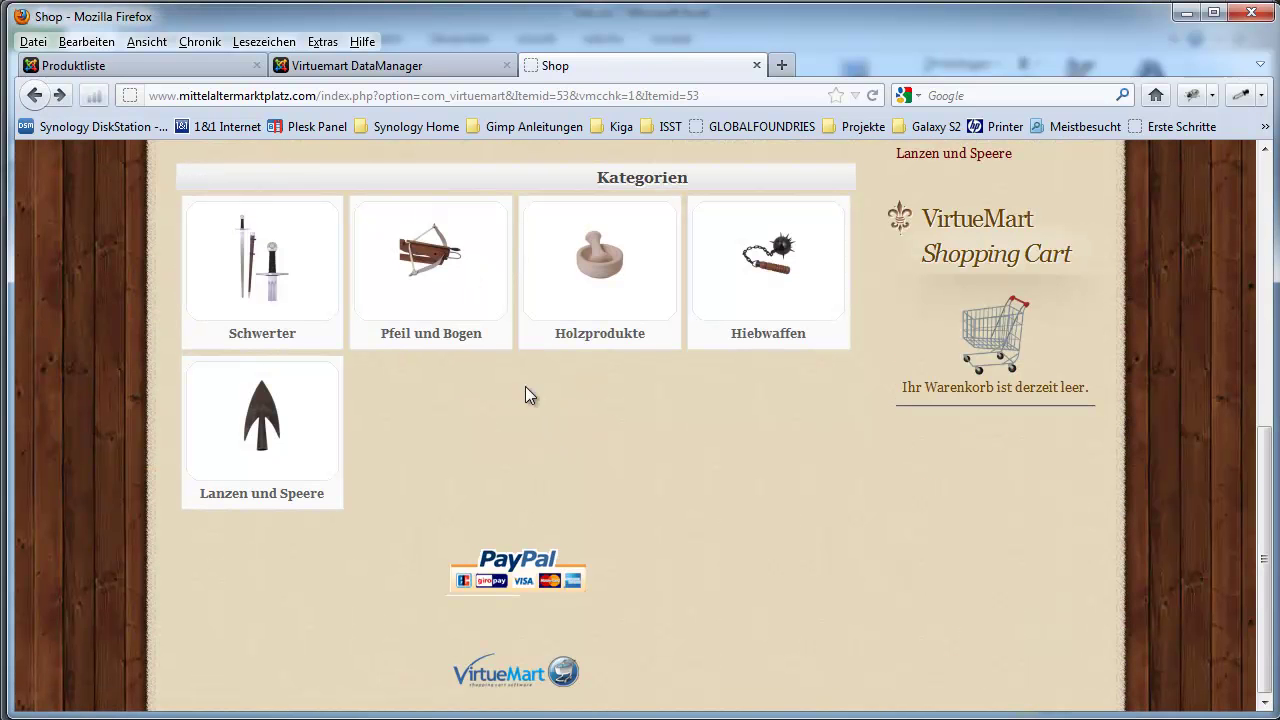
# Step: Return to the VirtueMart product list and start a new product
pyautogui.click(378, 70)
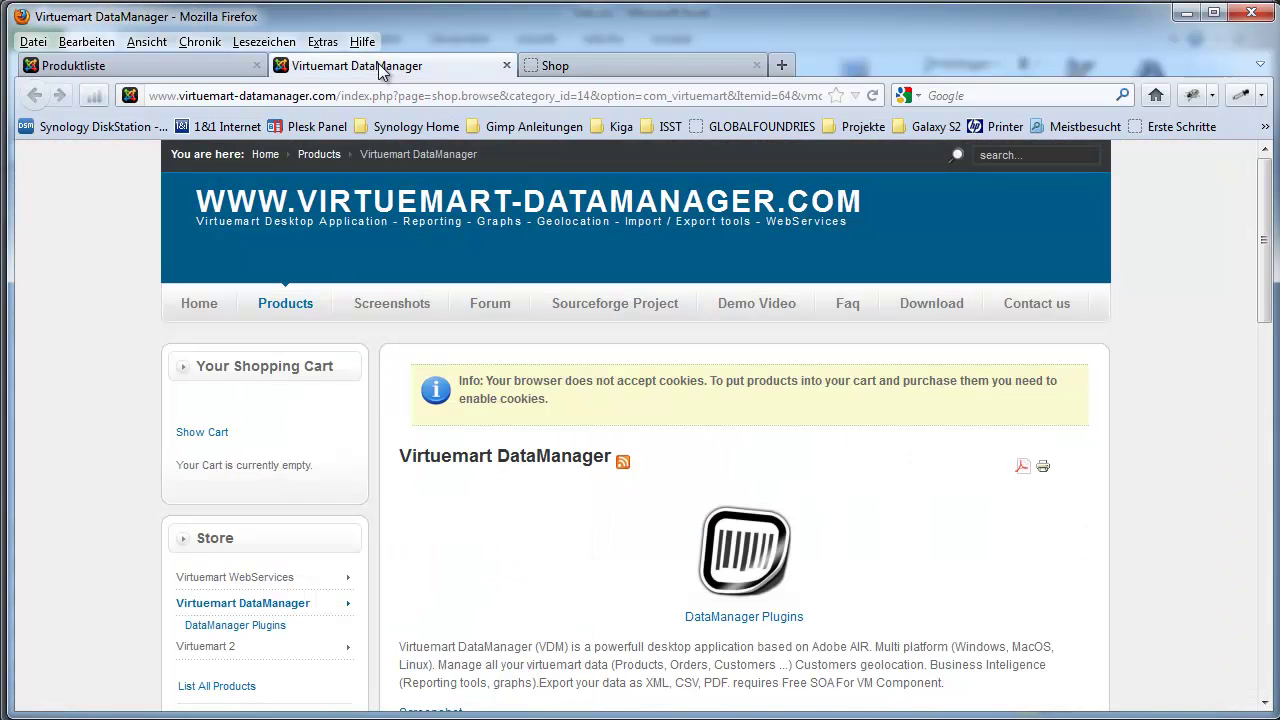
pyautogui.click(176, 70)
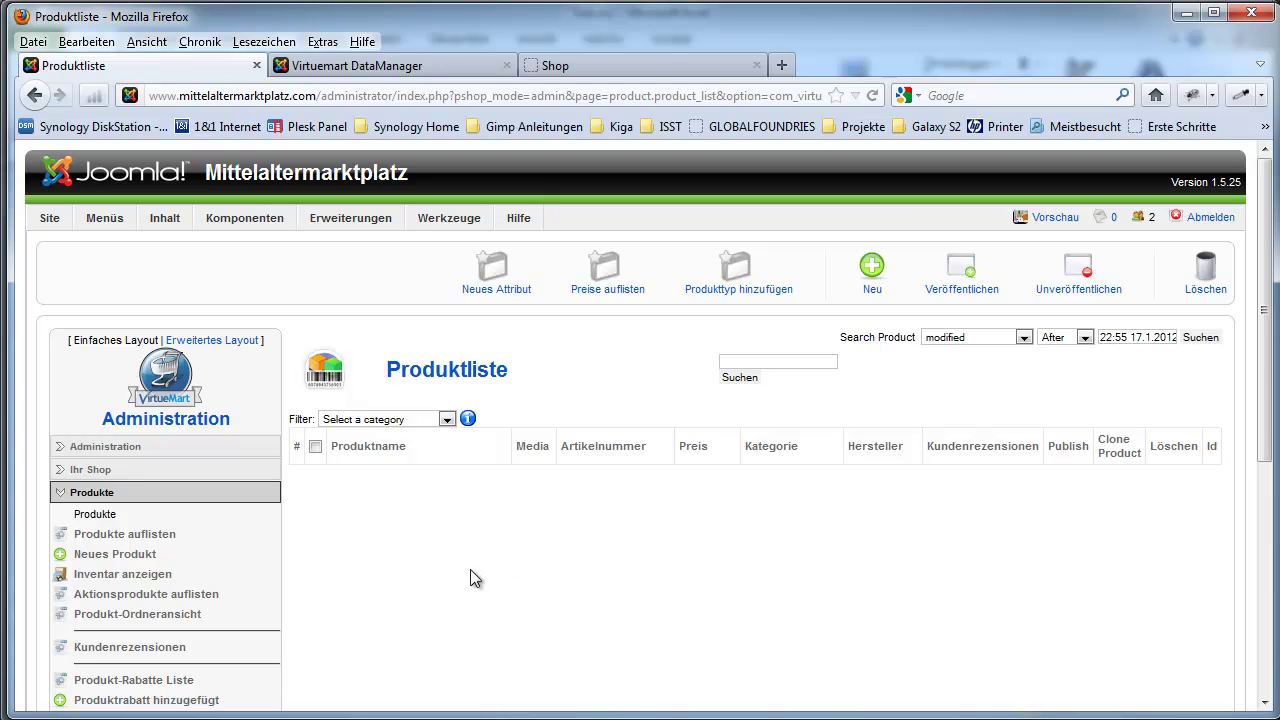
pyautogui.click(882, 276)
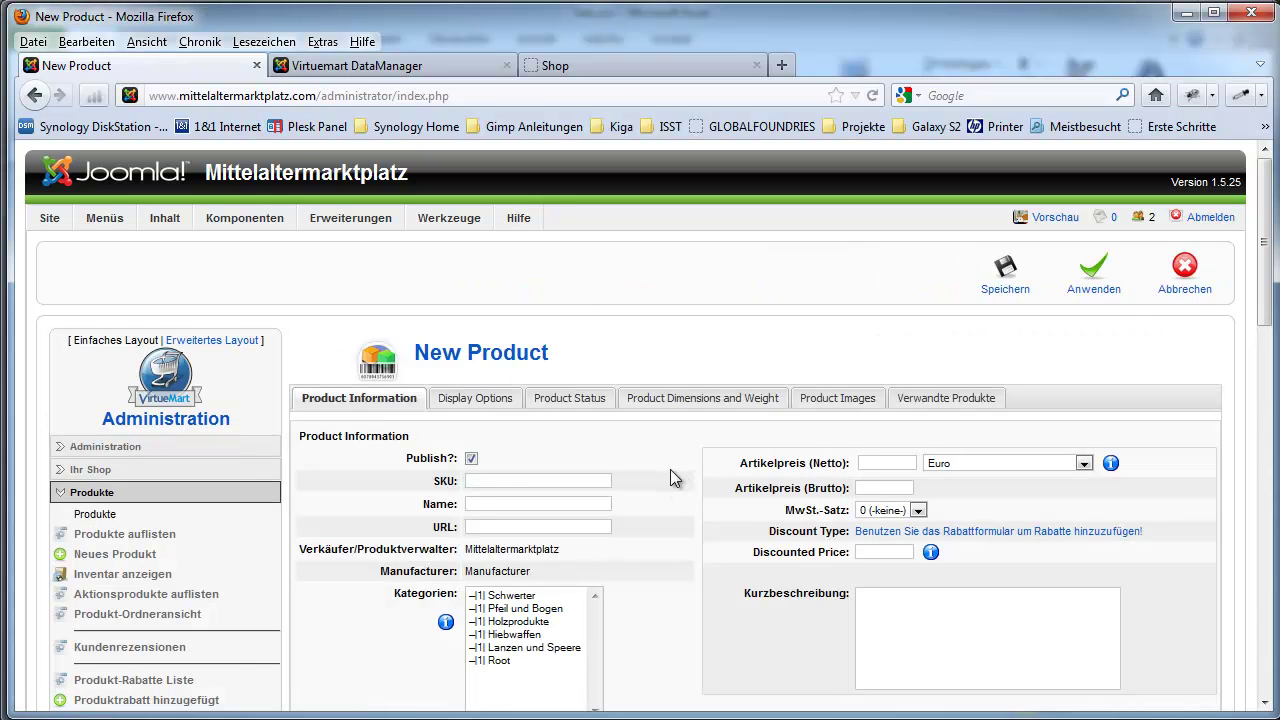
pyautogui.scroll(-4, 670, 470)
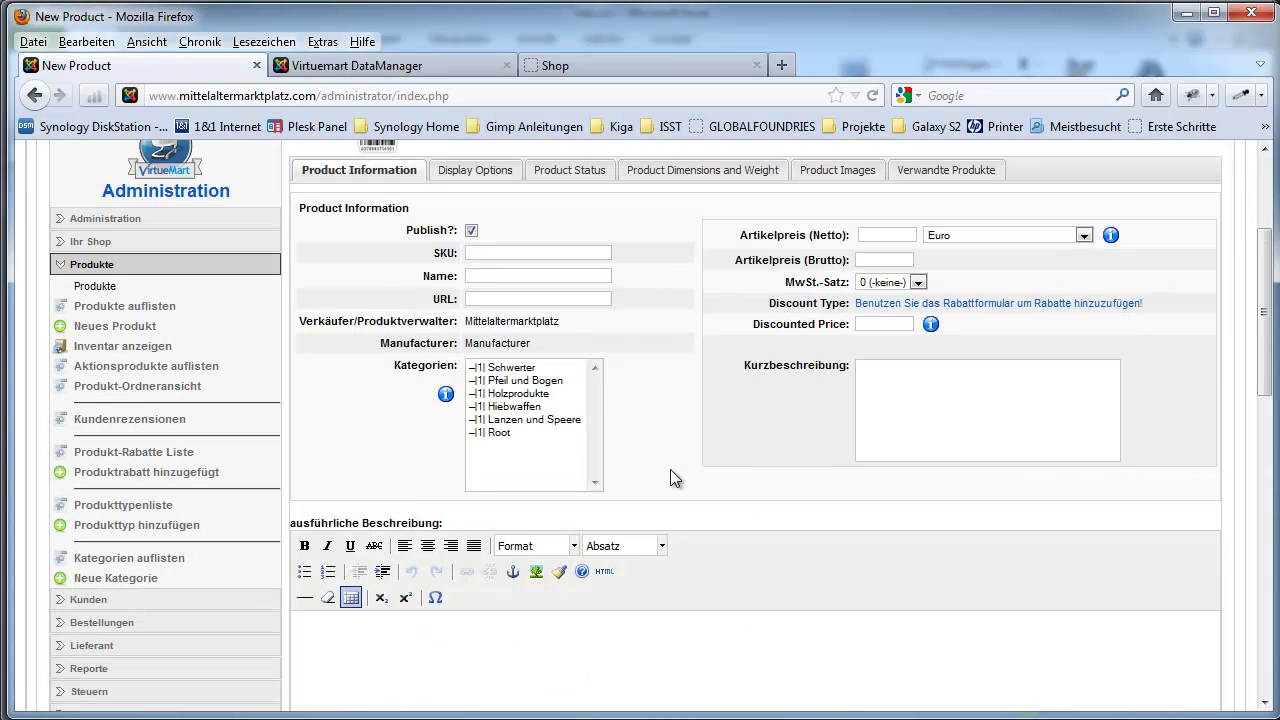
# Step: Enter 000001 as the new product's SKU and go through its net price, gross price and MwSt.-Satz fields
pyautogui.click(478, 255)
pyautogui.write('000001')
pyautogui.moveTo(525, 252); pyautogui.dragTo(392, 260)
pyautogui.click(898, 238)
pyautogui.click(900, 259)
pyautogui.click(918, 283)
pyautogui.click(919, 283)
# Step: Review the new product's display options, status, dimensions and weight, and image settings
pyautogui.click(510, 172)
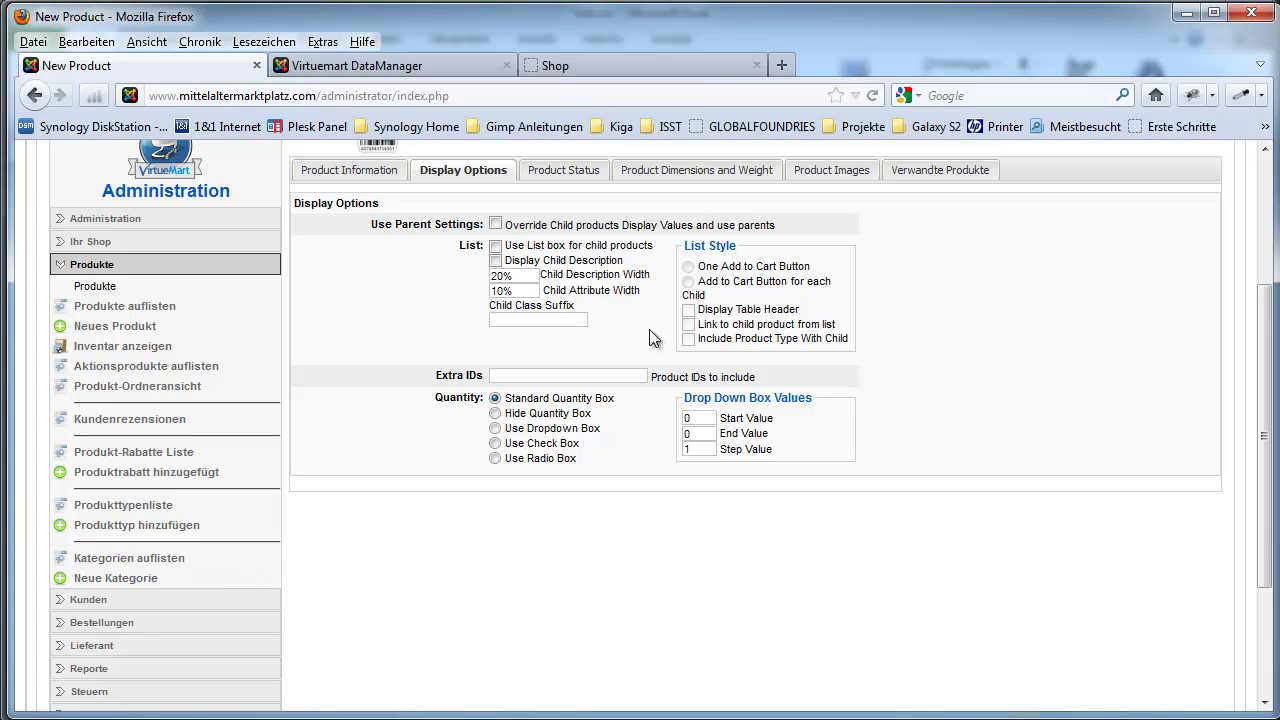
pyautogui.click(584, 170)
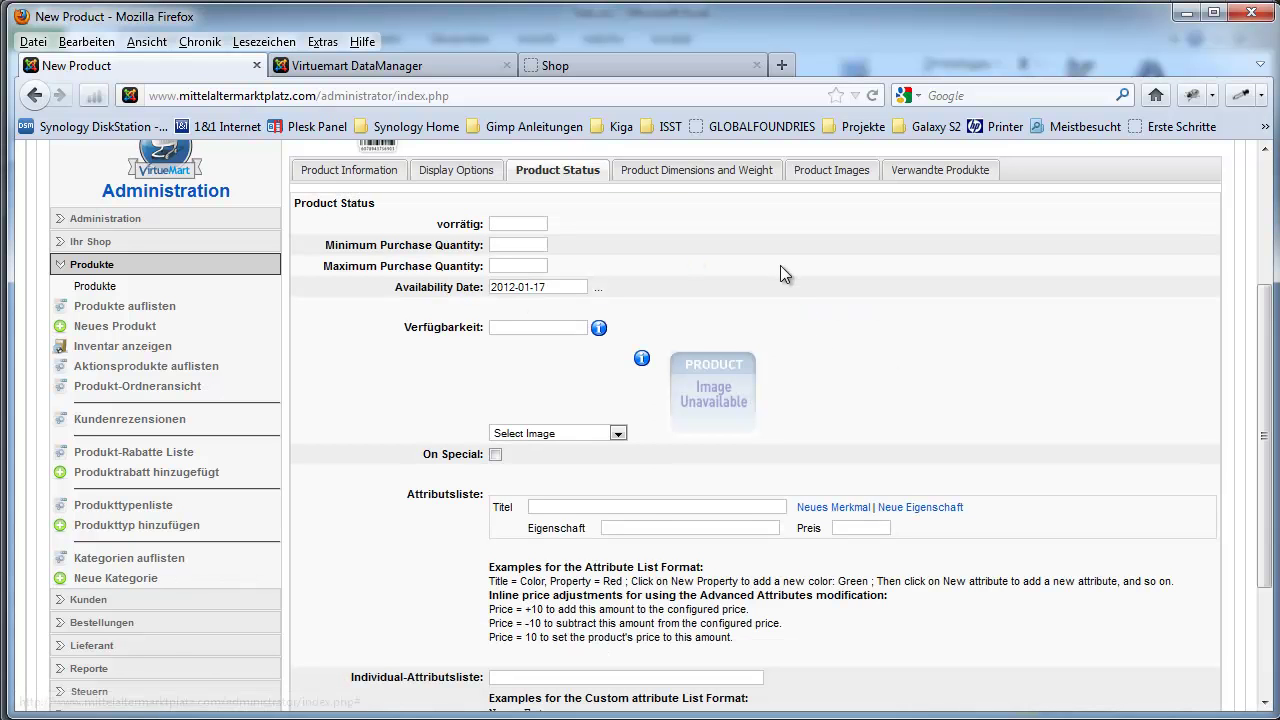
pyautogui.scroll(-2, 860, 386)
pyautogui.scroll(6, 860, 386)
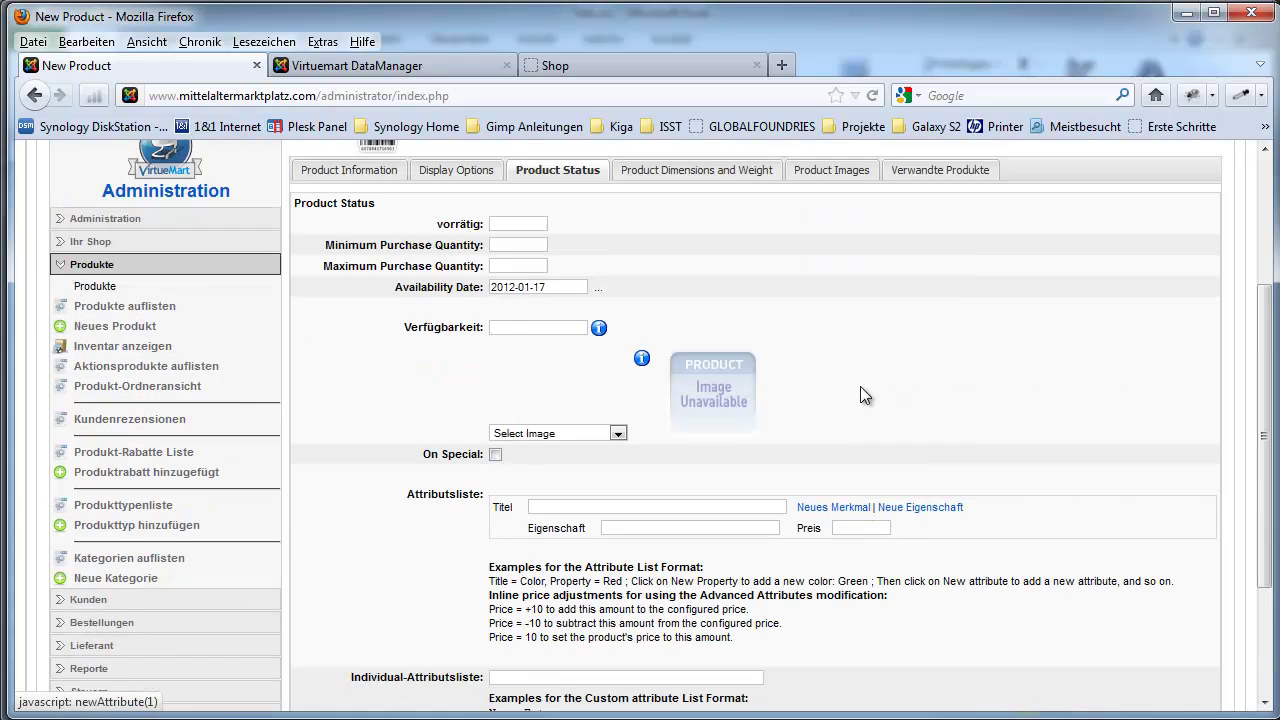
pyautogui.scroll(-4, 857, 509)
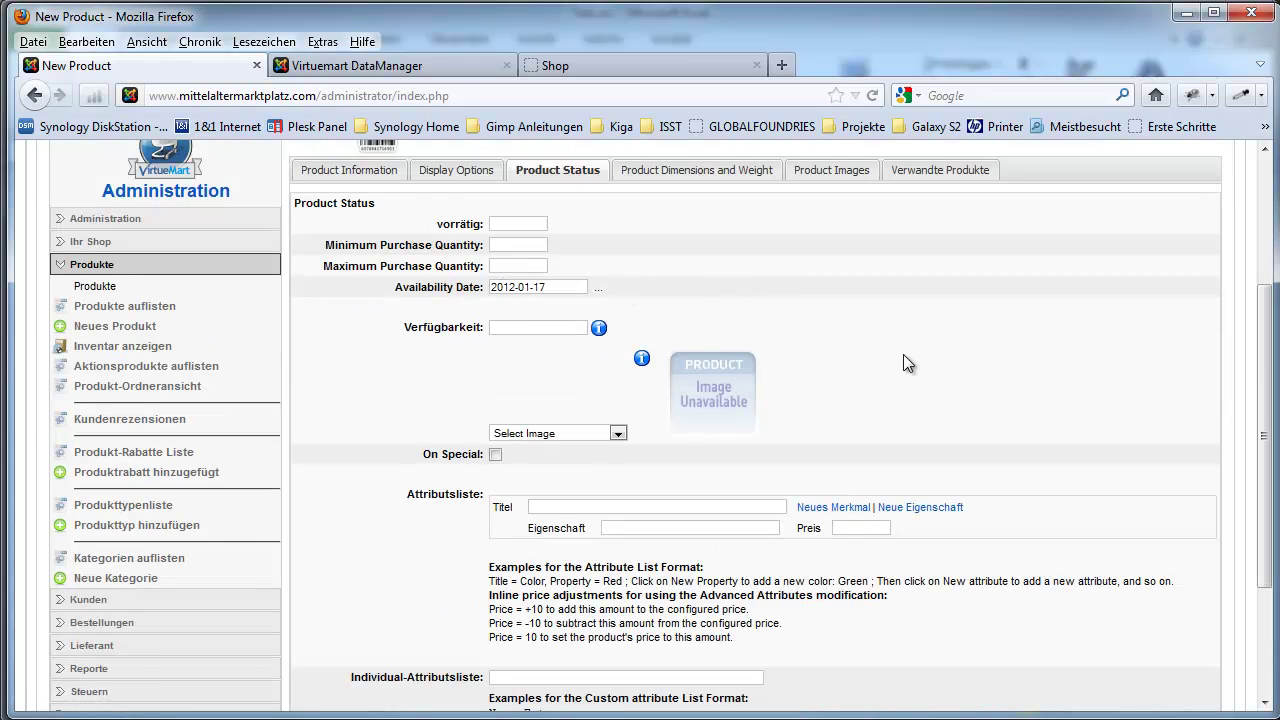
pyautogui.click(728, 172)
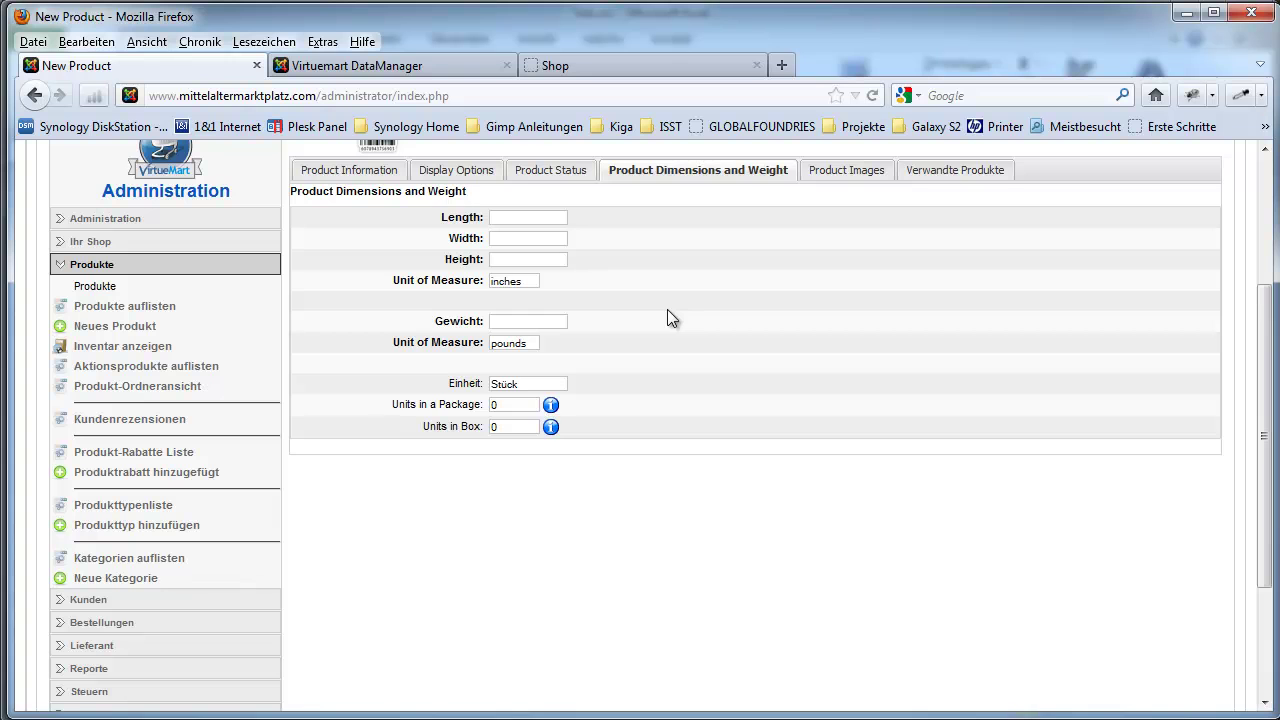
pyautogui.click(830, 171)
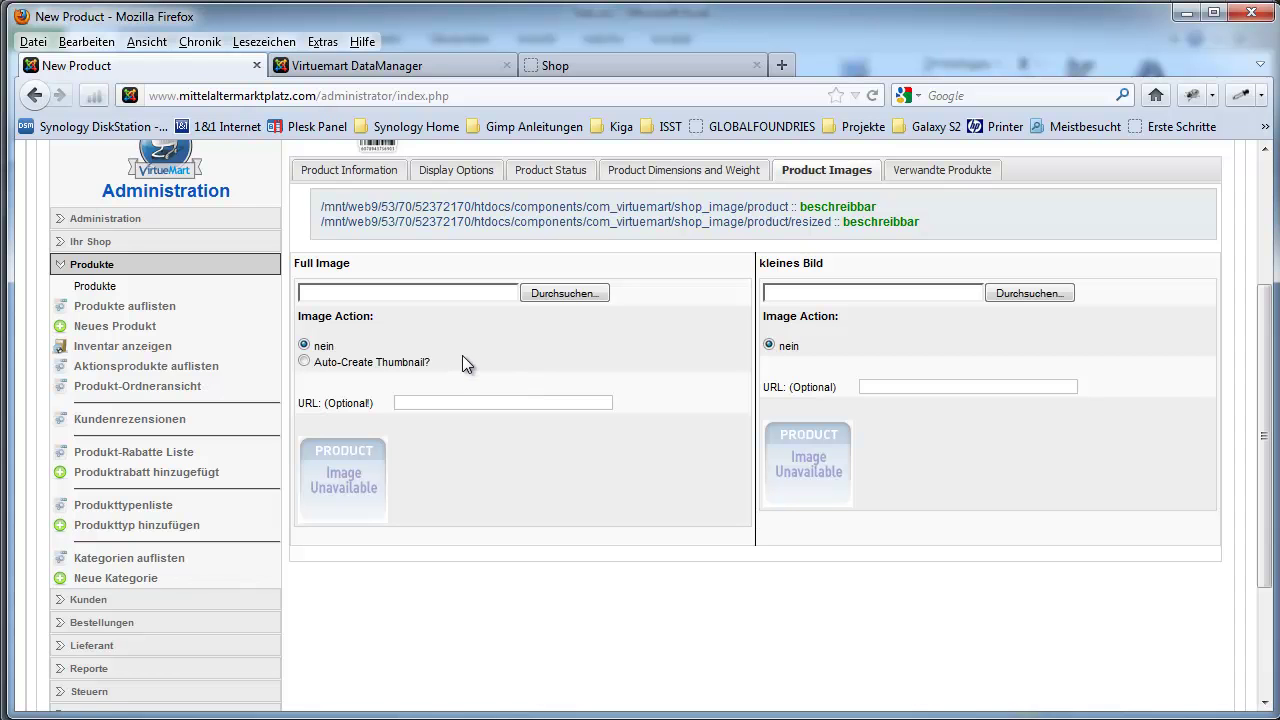
# Step: Switch to the Virtuemart DataManager website and look through the offered software versions
pyautogui.click(424, 66)
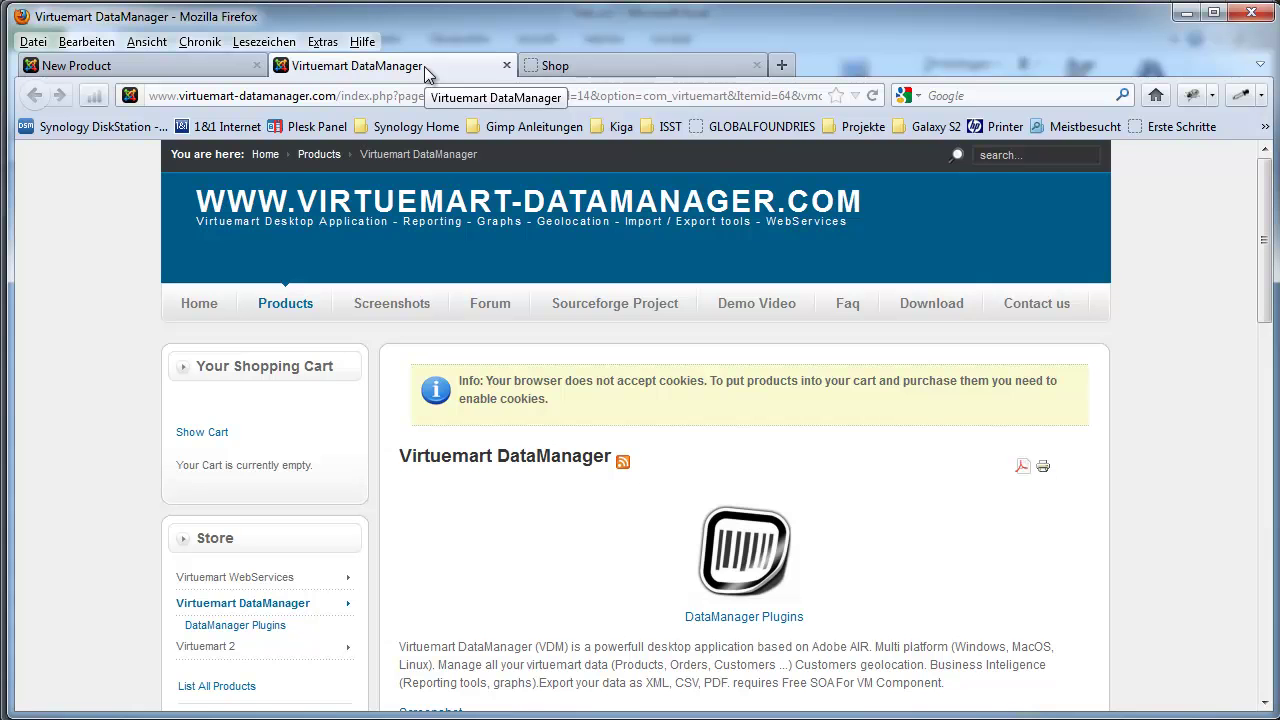
pyautogui.scroll(-5, 558, 577)
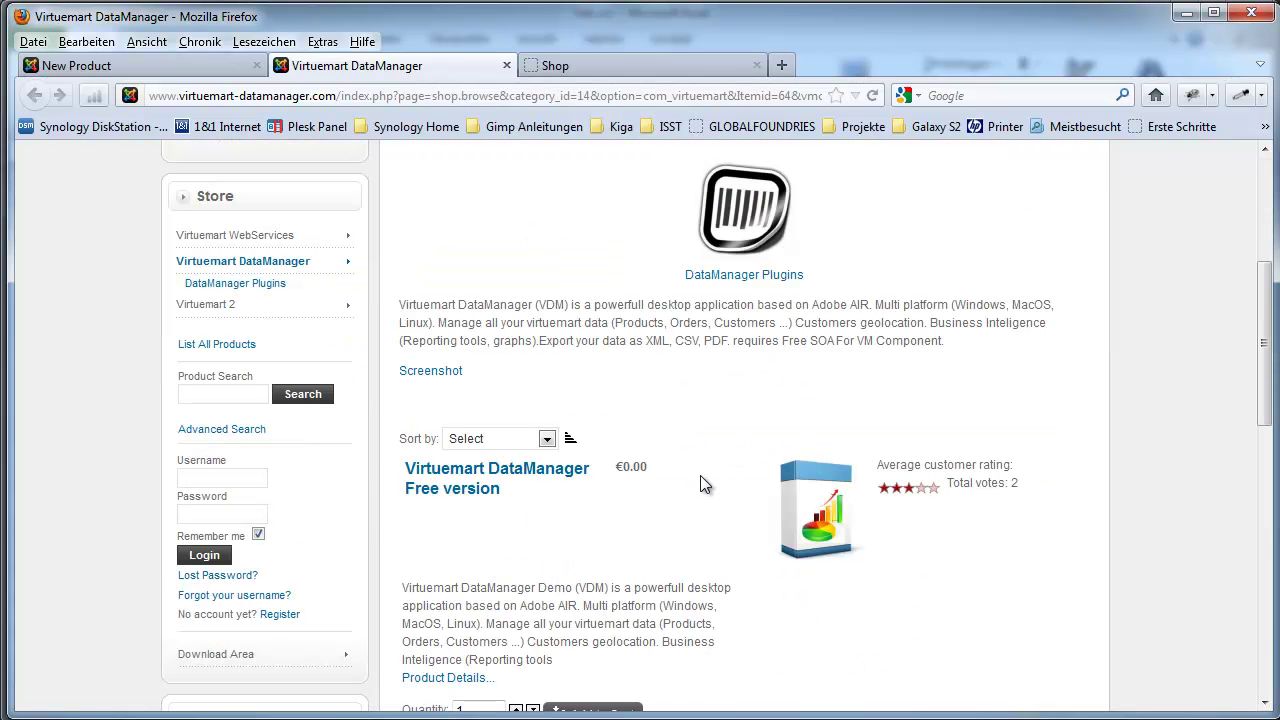
pyautogui.scroll(-3, 703, 486)
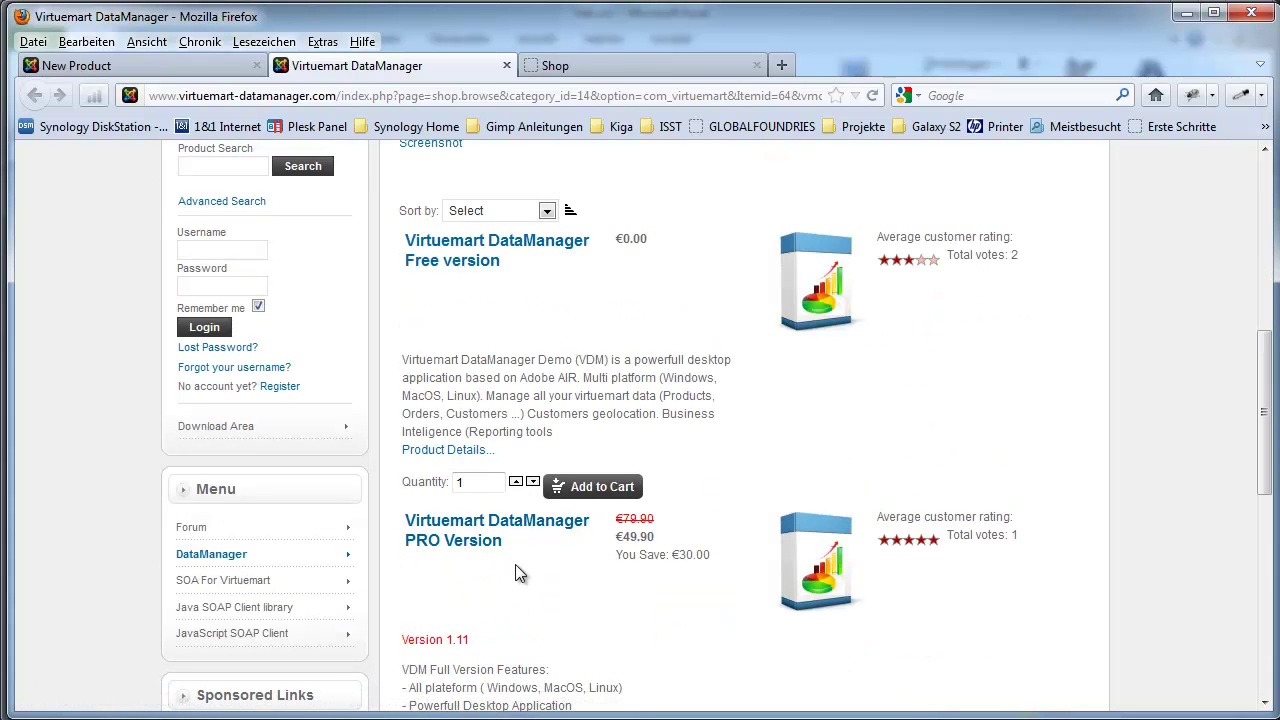
pyautogui.scroll(-3, 585, 578)
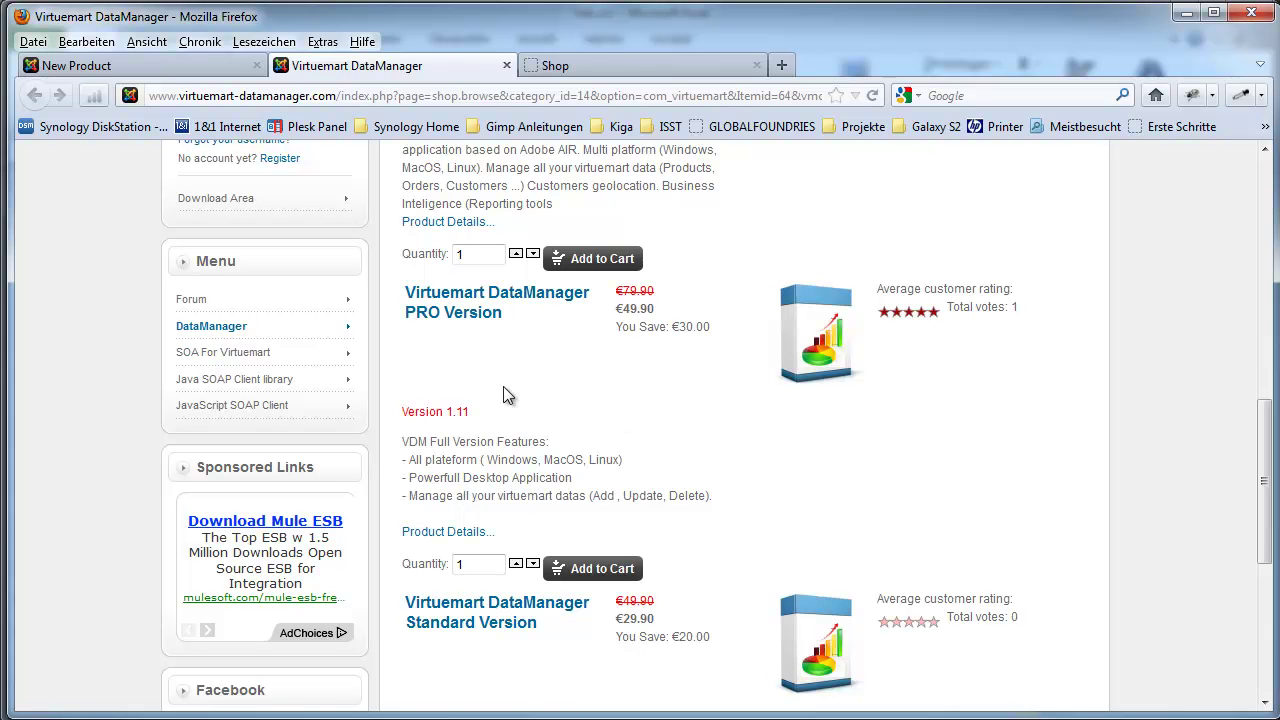
# Step: Examine the Virtuemart DataManager PRO Version's description, export formats and feature list, and return to the version overview
pyautogui.click(470, 305)
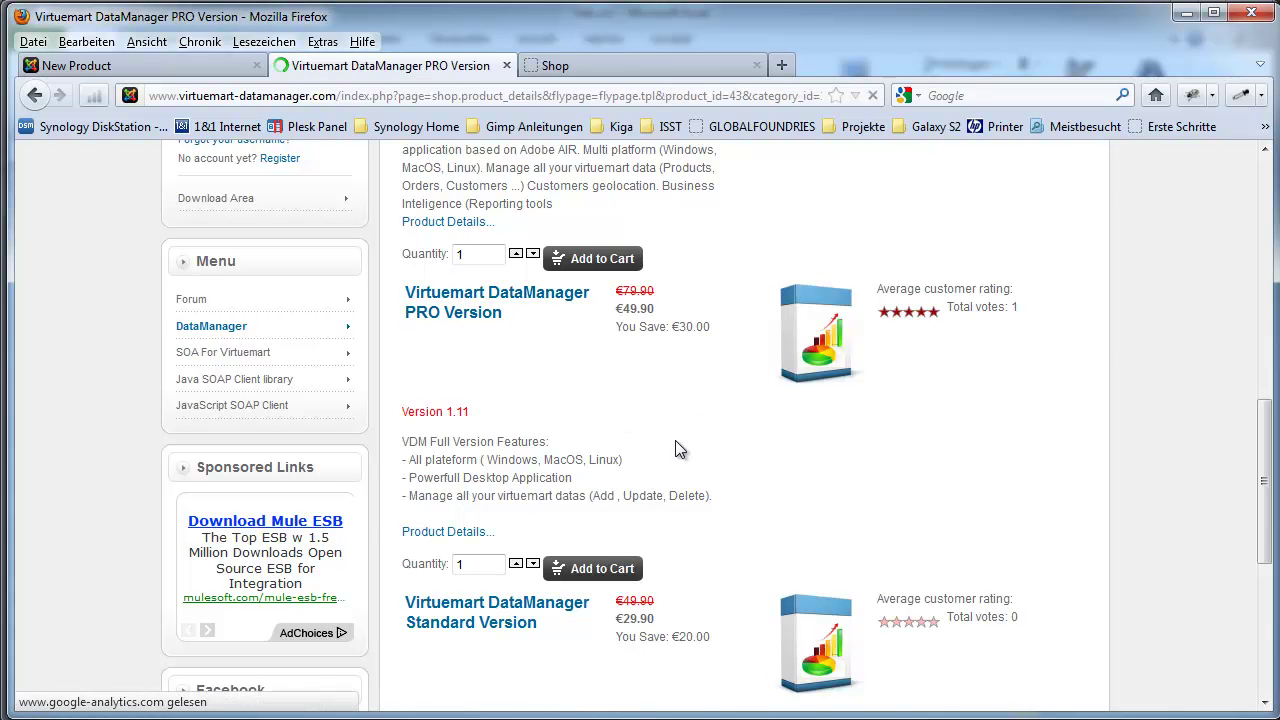
pyautogui.scroll(-5, 705, 430)
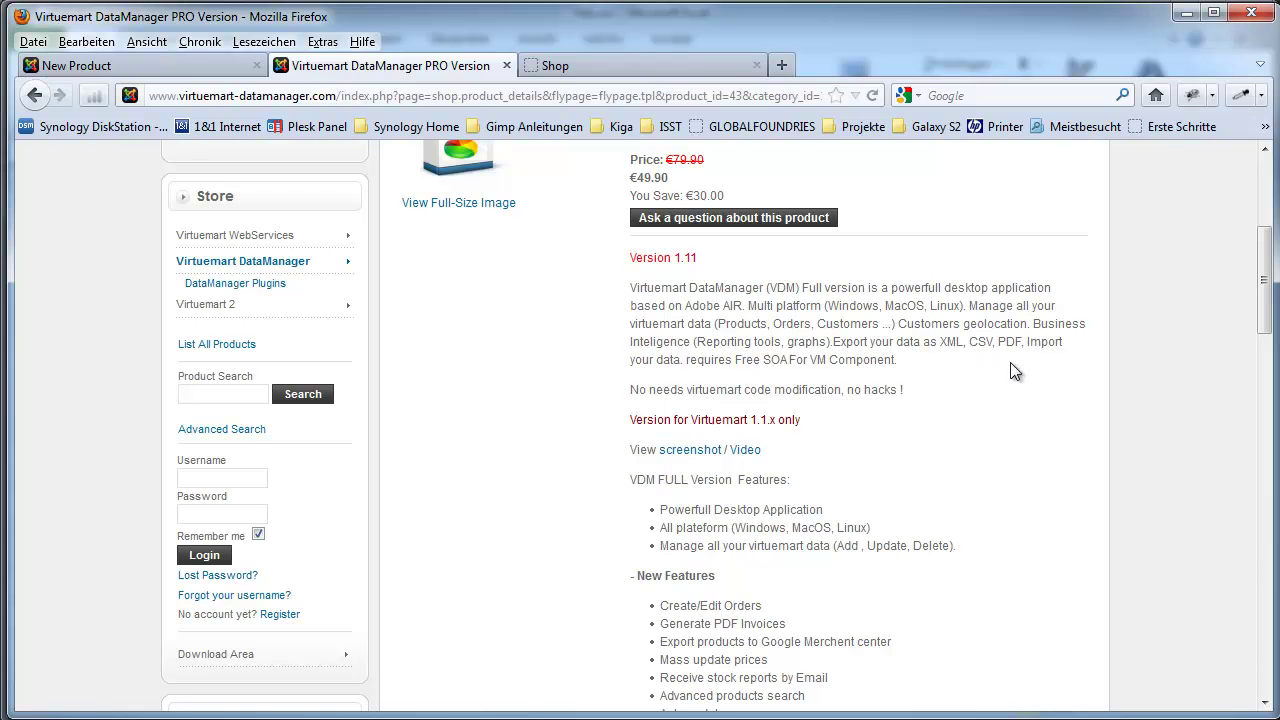
pyautogui.moveTo(943, 342); pyautogui.dragTo(1020, 342)
pyautogui.click(988, 443)
pyautogui.scroll(-12, 988, 443)
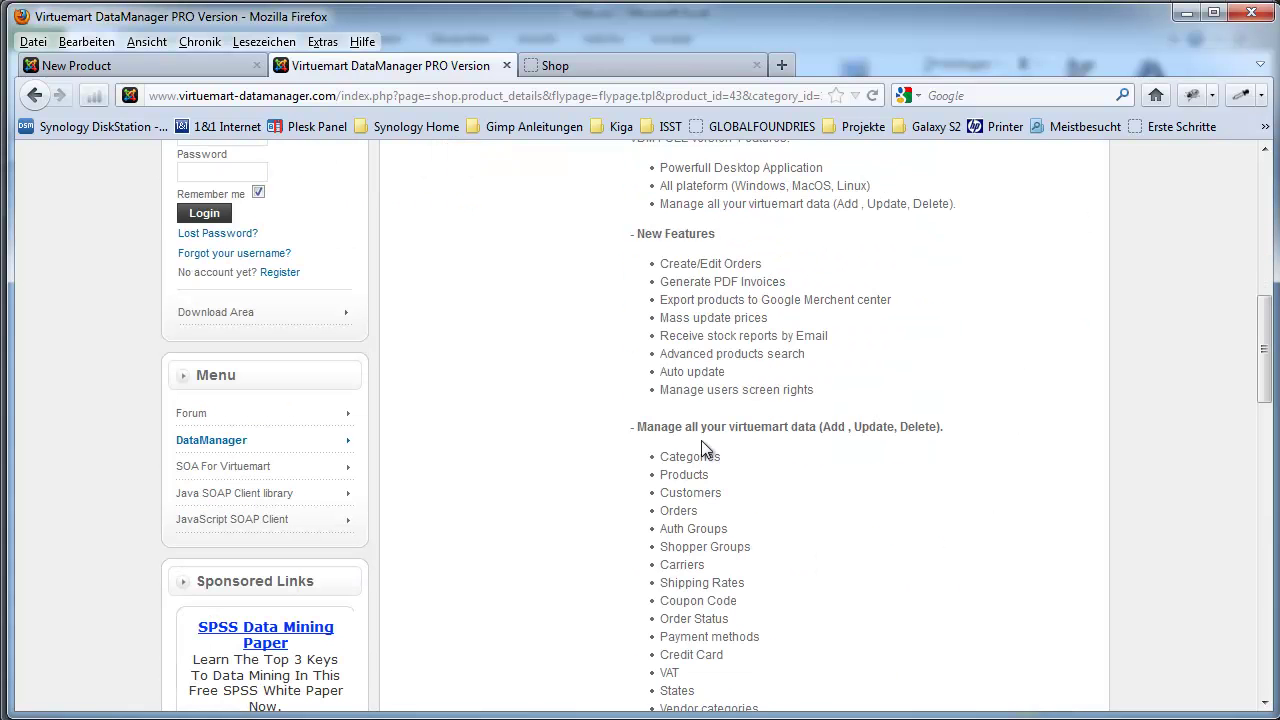
pyautogui.press('Home')
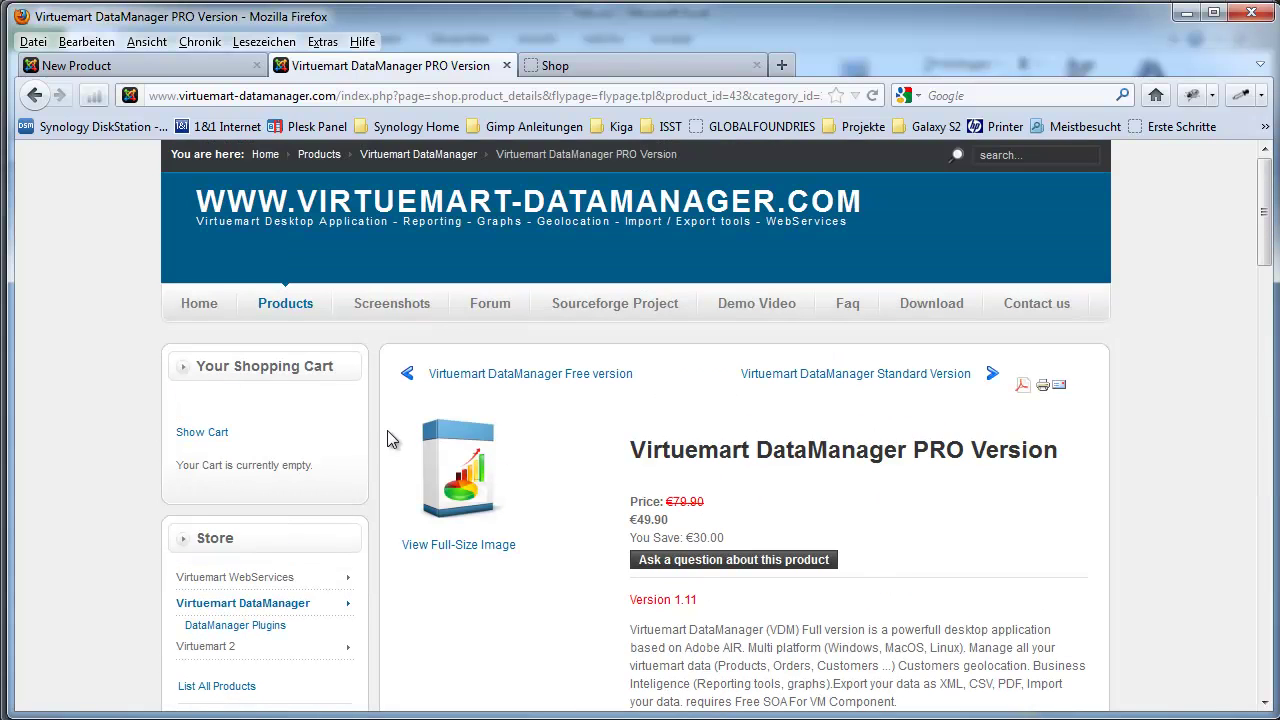
pyautogui.click(34, 97)
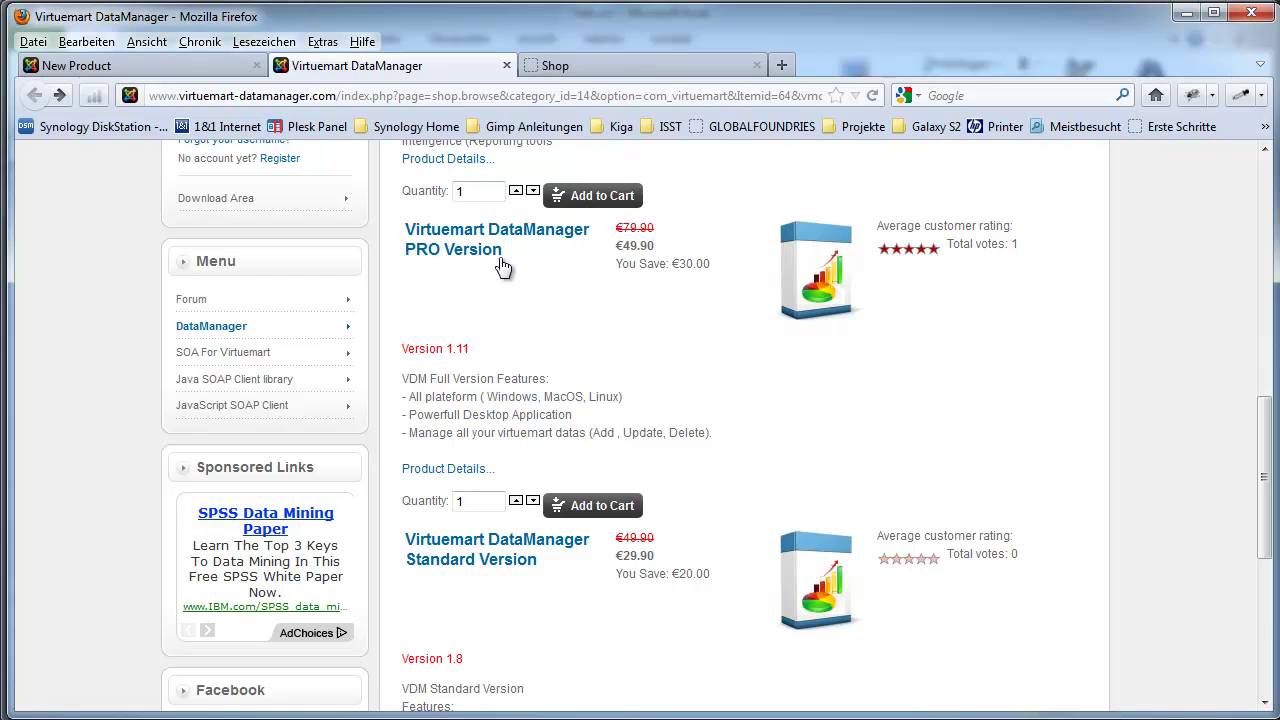
# Step: Compare the Free and PRO versions of Virtuemart DataManager and open the website's FAQ page
pyautogui.scroll(5, 696, 369)
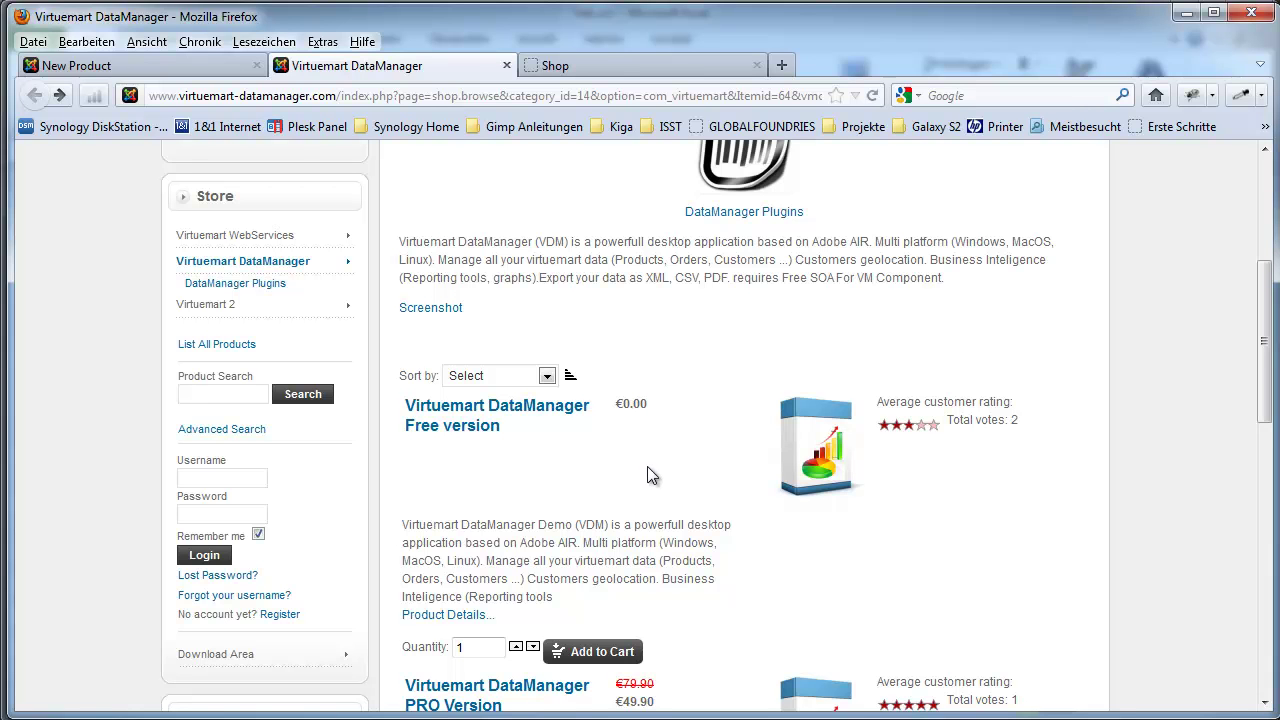
pyautogui.scroll(-4, 710, 455)
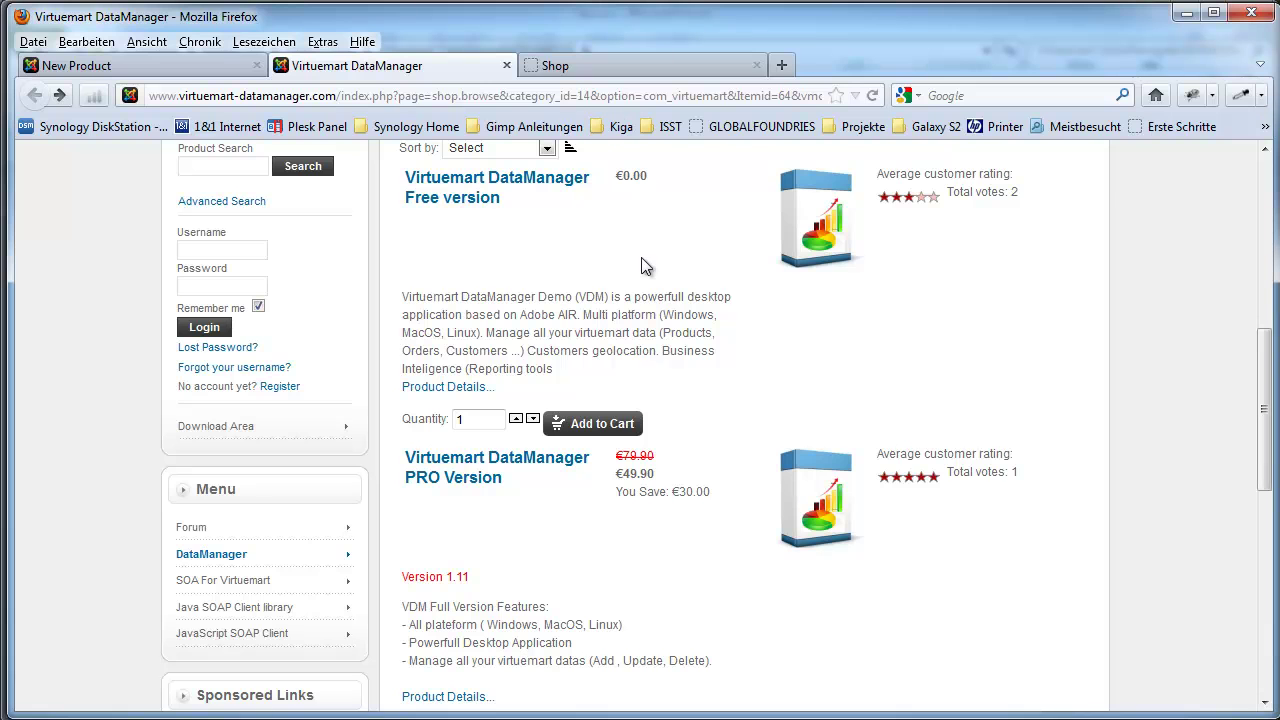
pyautogui.scroll(5, 641, 257)
pyautogui.scroll(2, 645, 262)
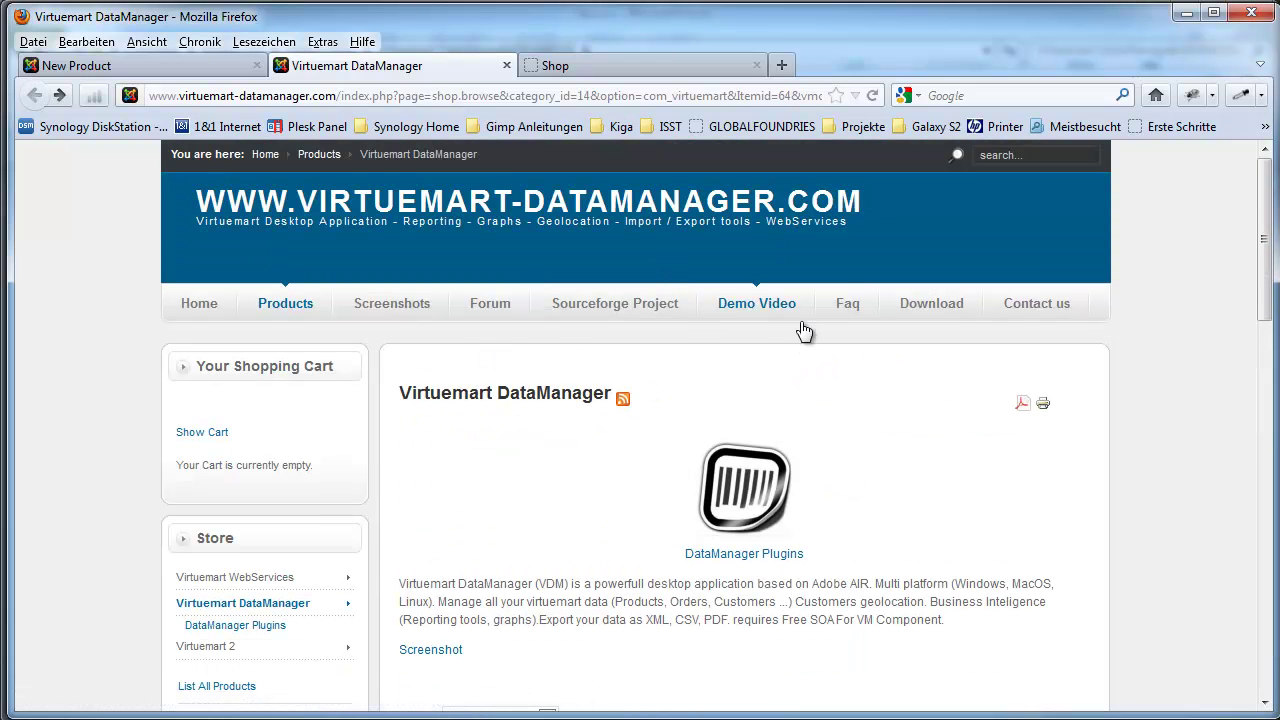
pyautogui.click(848, 305)
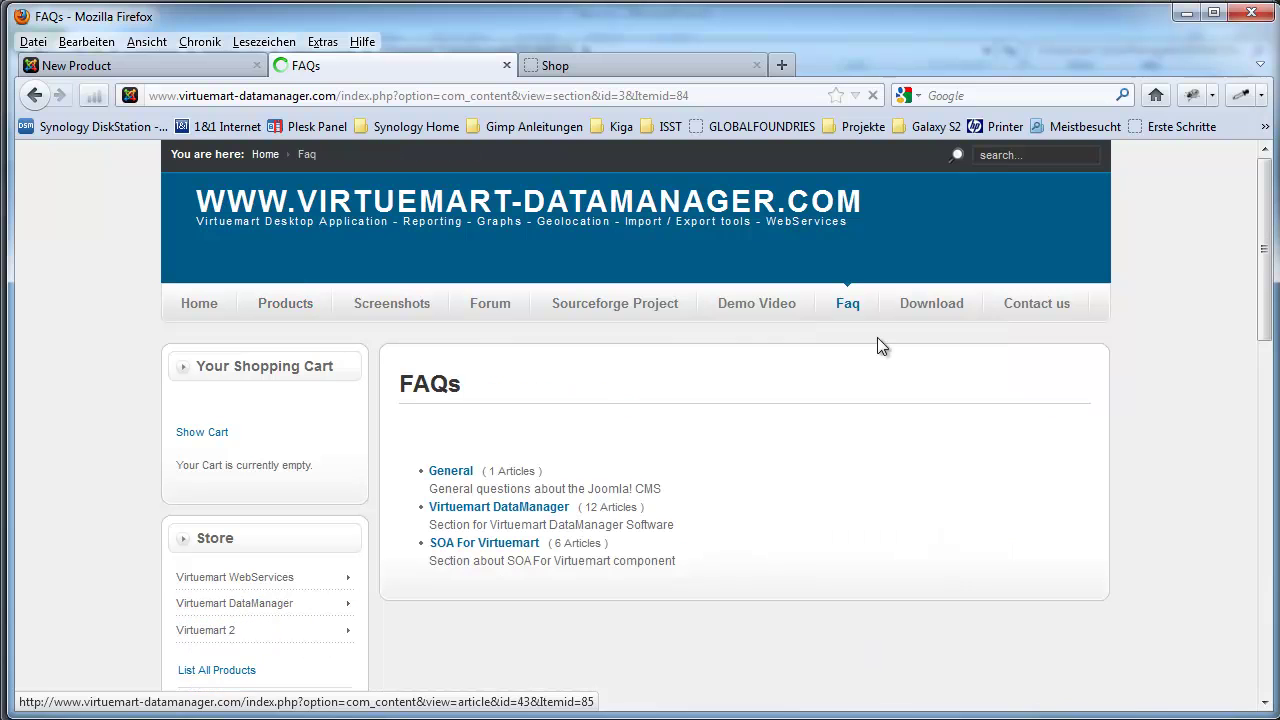
# Step: Open the VDM Installation FAQ article and read through the installation instructions
pyautogui.click(871, 340)
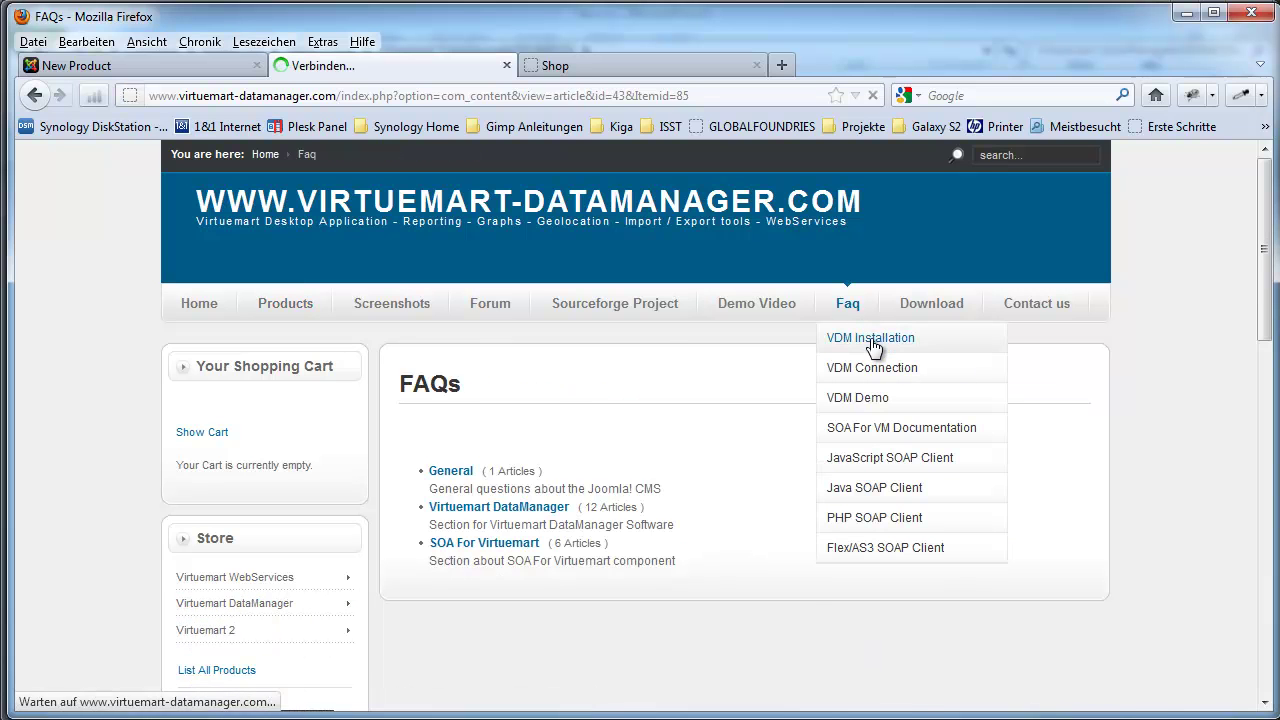
pyautogui.scroll(-4, 677, 486)
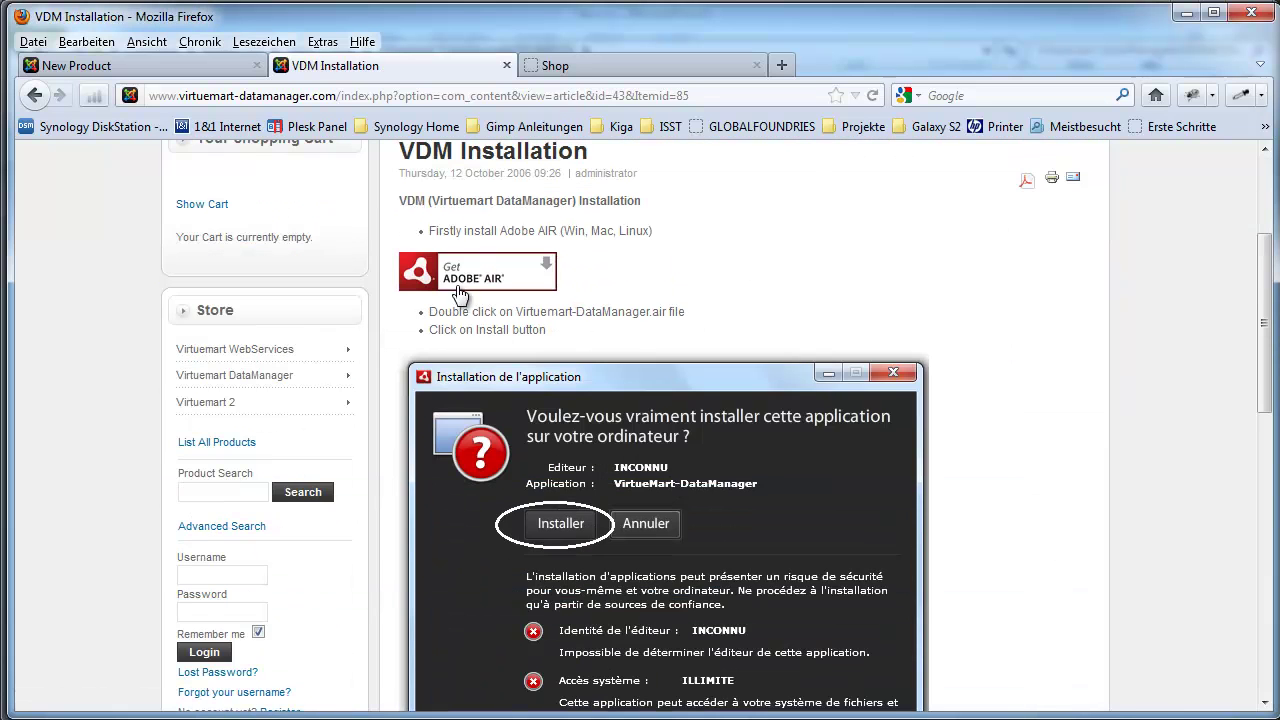
pyautogui.scroll(-4, 801, 322)
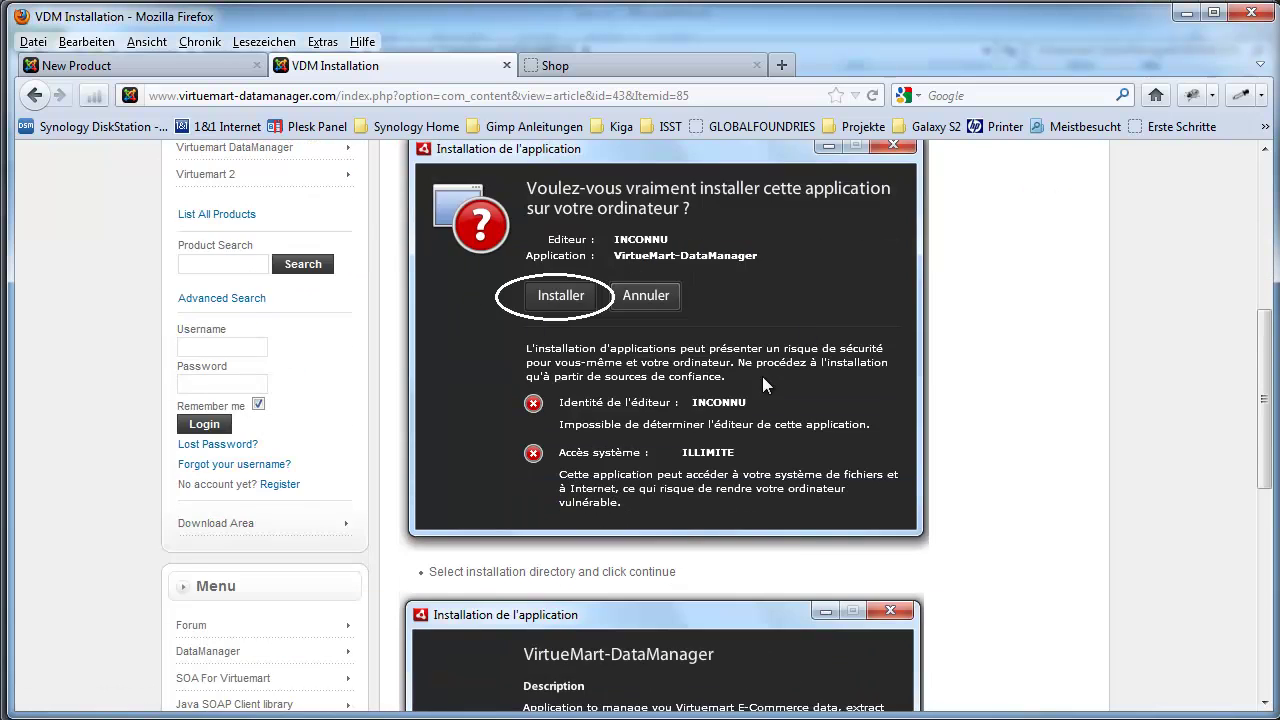
pyautogui.scroll(-10, 770, 391)
pyautogui.scroll(20, 770, 393)
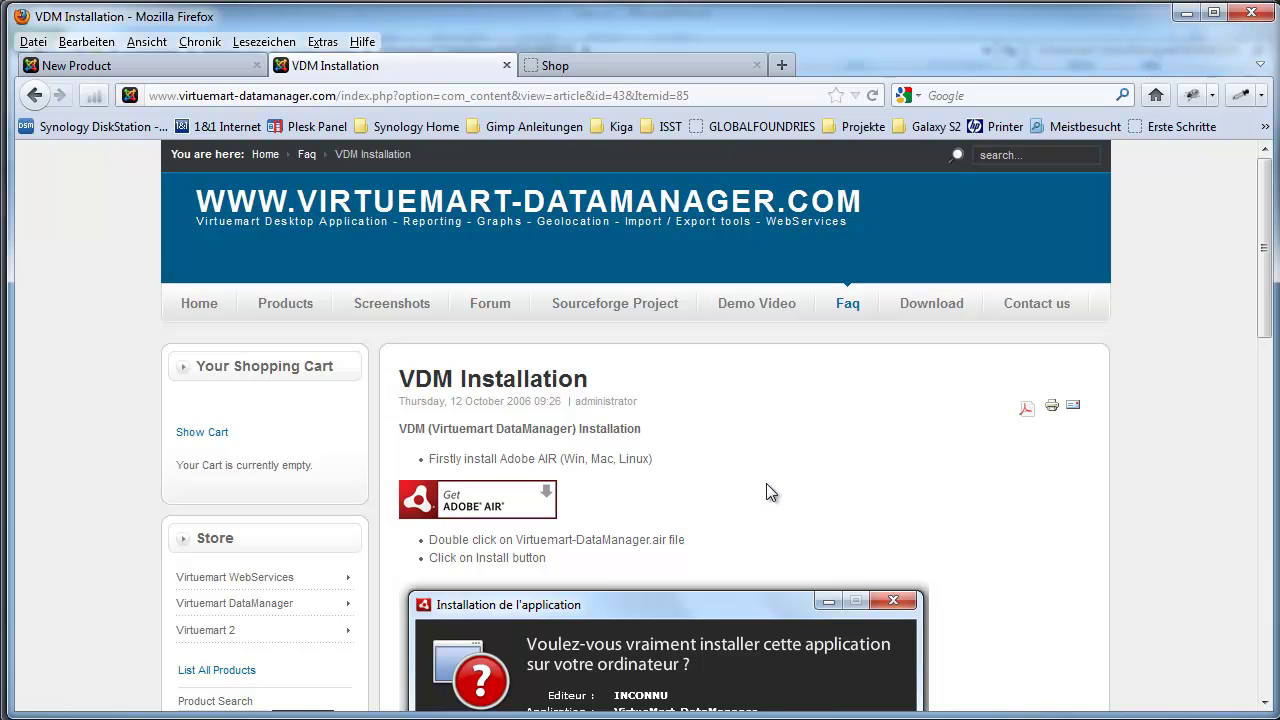
# Step: Switch to the shop administration, open the extension installer, and view the package file chooser without selecting a file
pyautogui.click(176, 65)
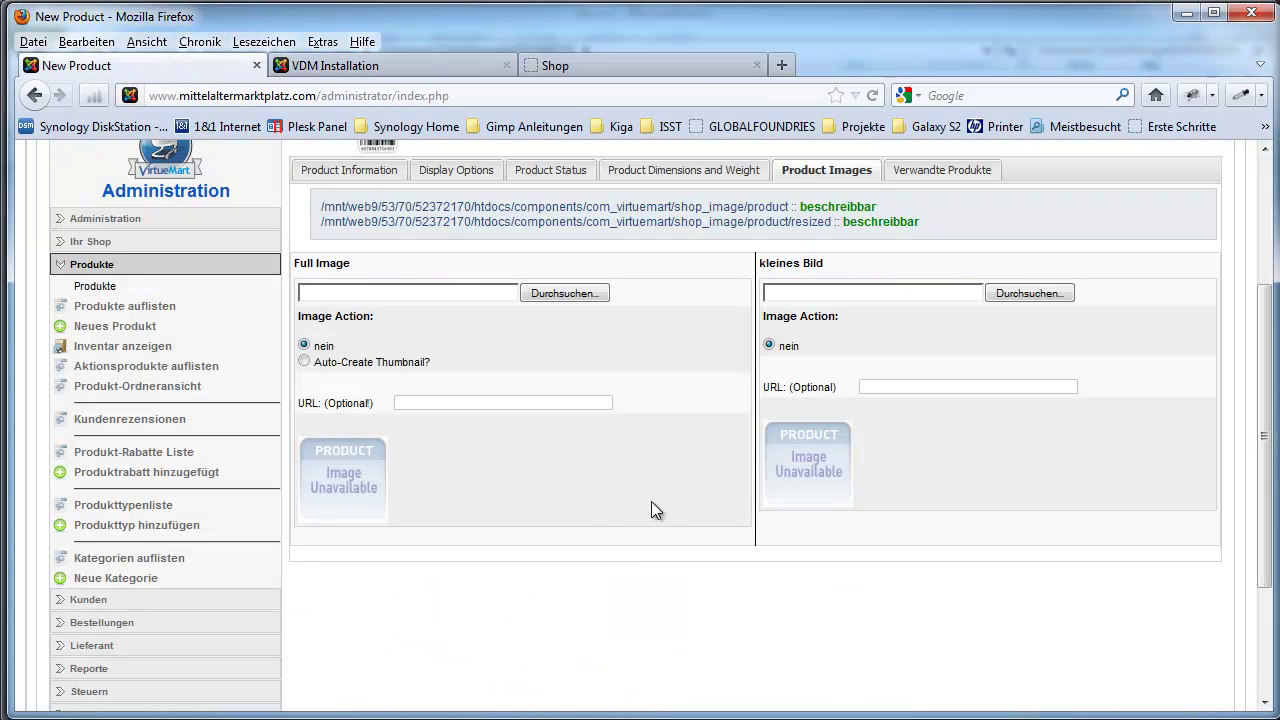
pyautogui.scroll(4, 650, 515)
pyautogui.moveTo(372, 221)
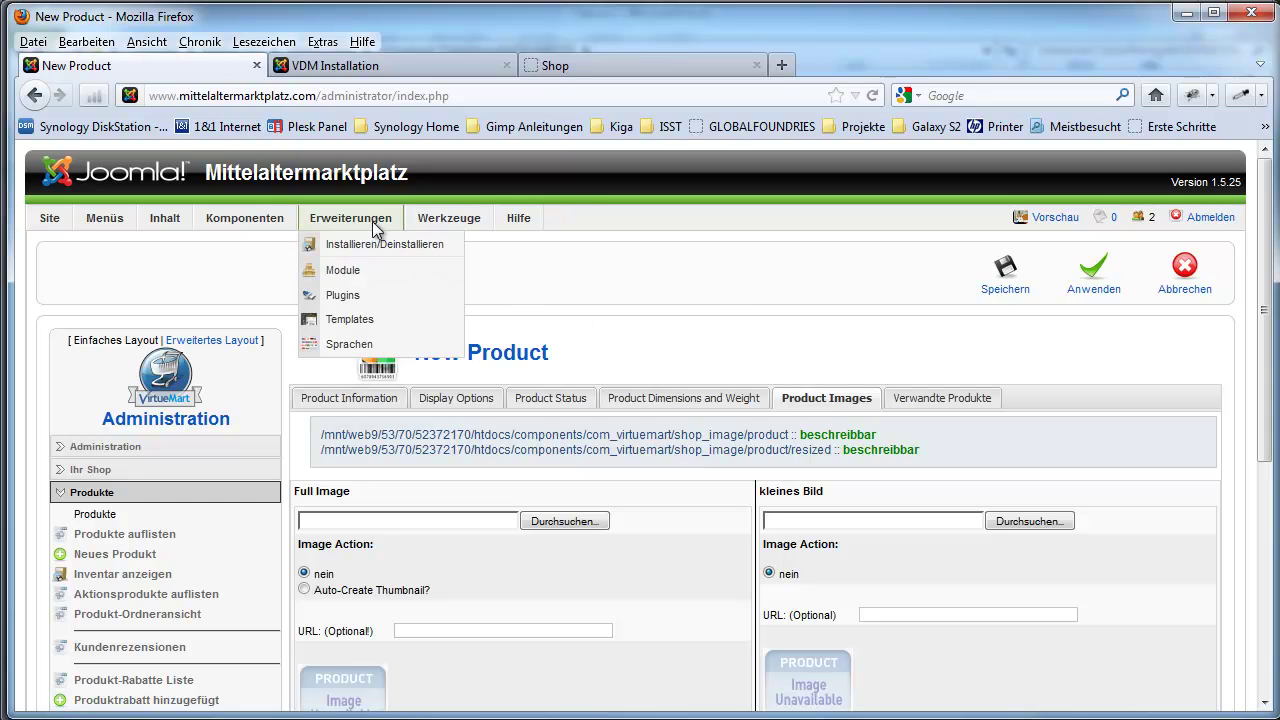
pyautogui.click(377, 243)
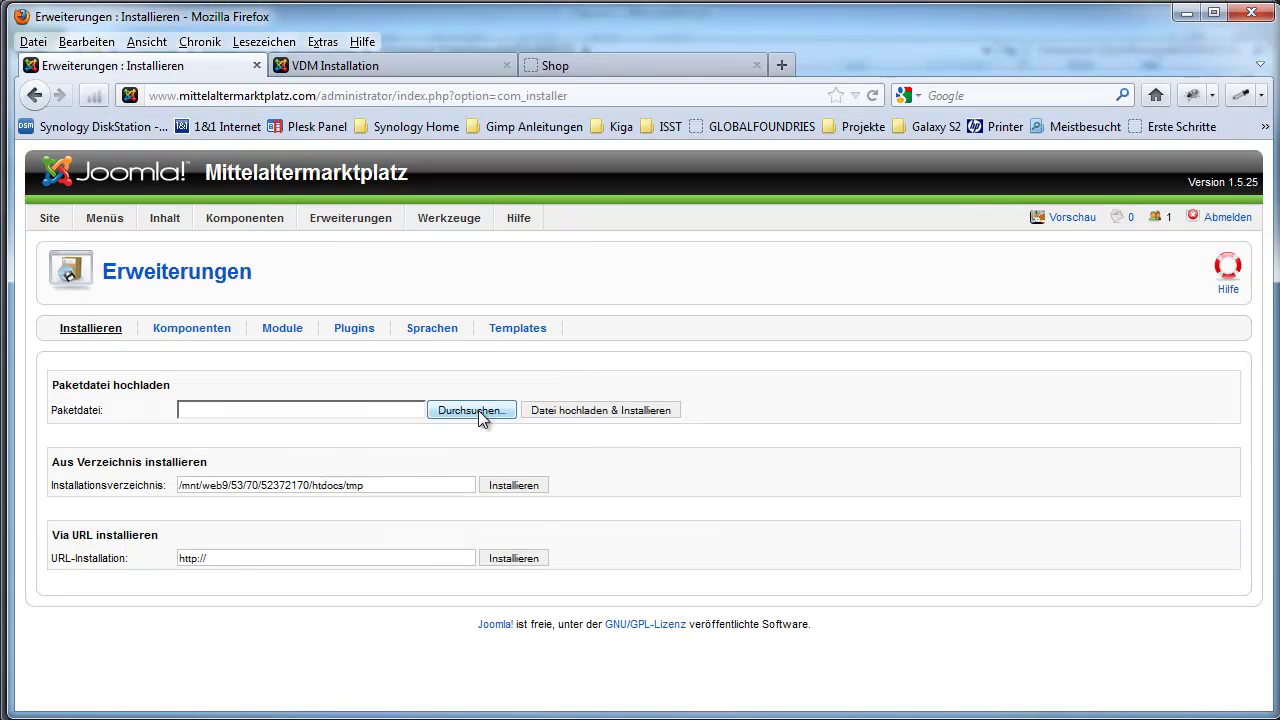
pyautogui.click(470, 410)
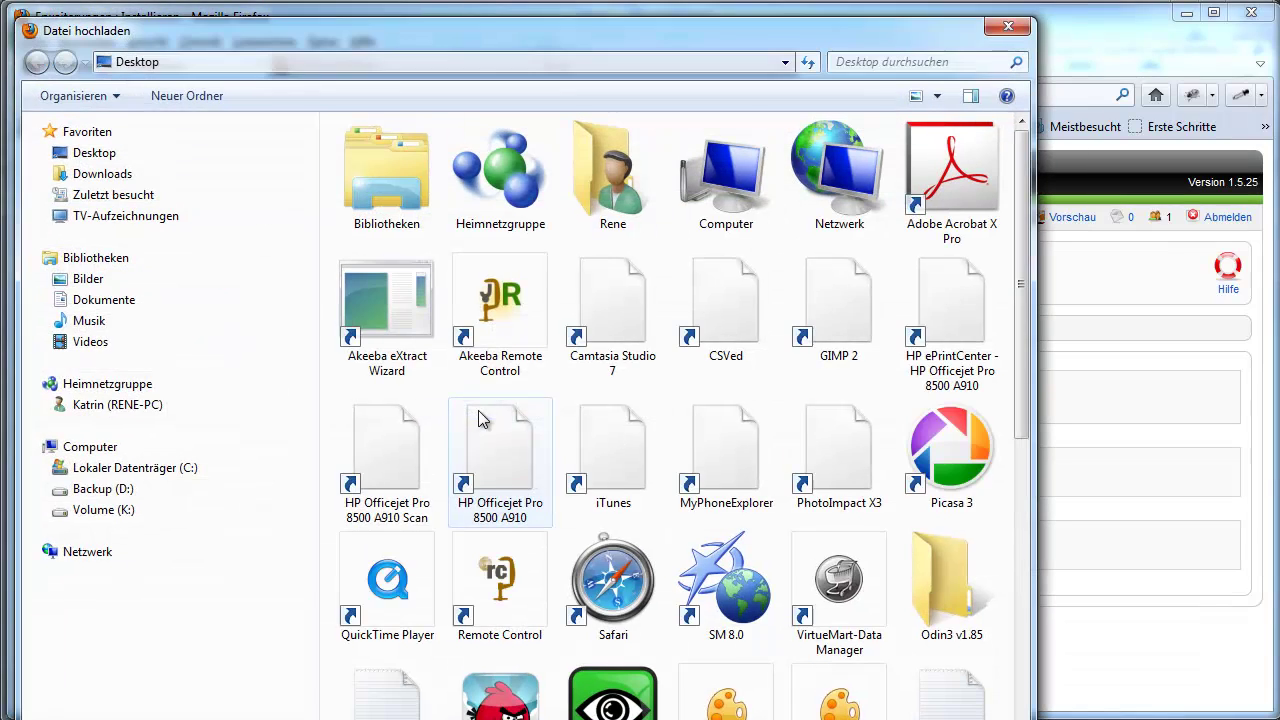
pyautogui.click(1012, 22)
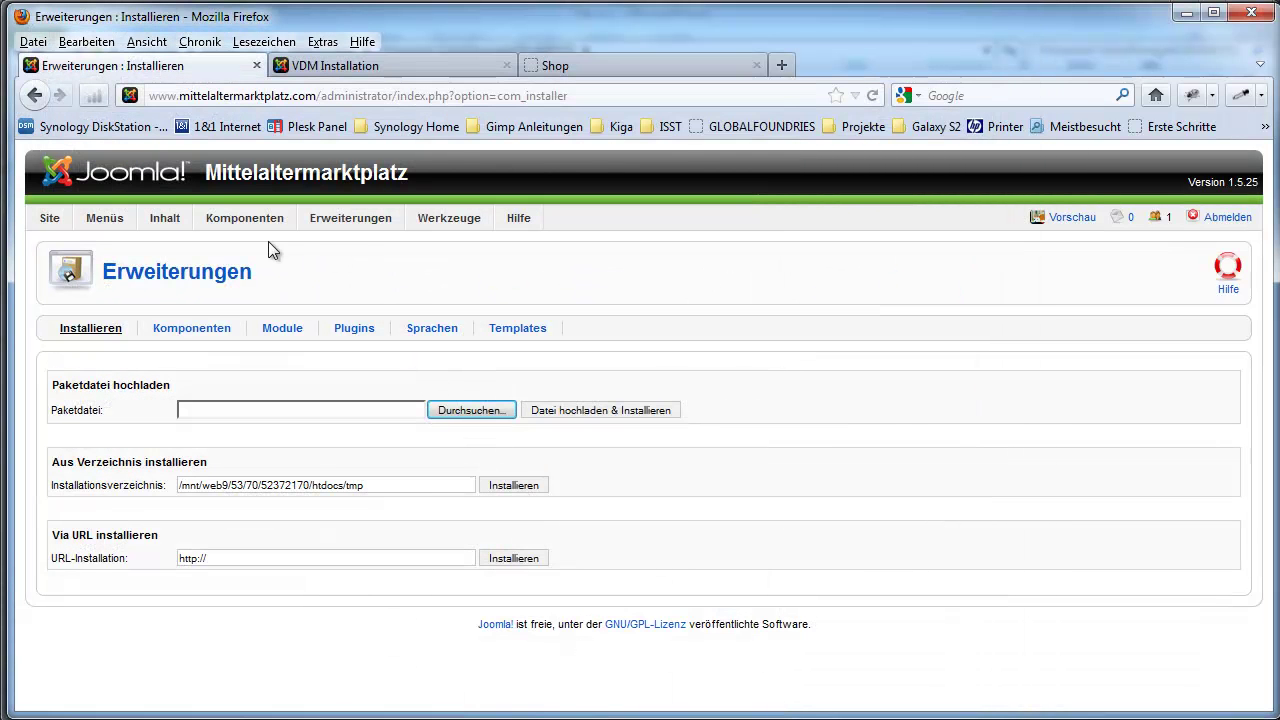
# Step: Open the Global Settings of the WebServices VirtueMart component and examine the hostname and the other general settings
pyautogui.moveTo(264, 221)
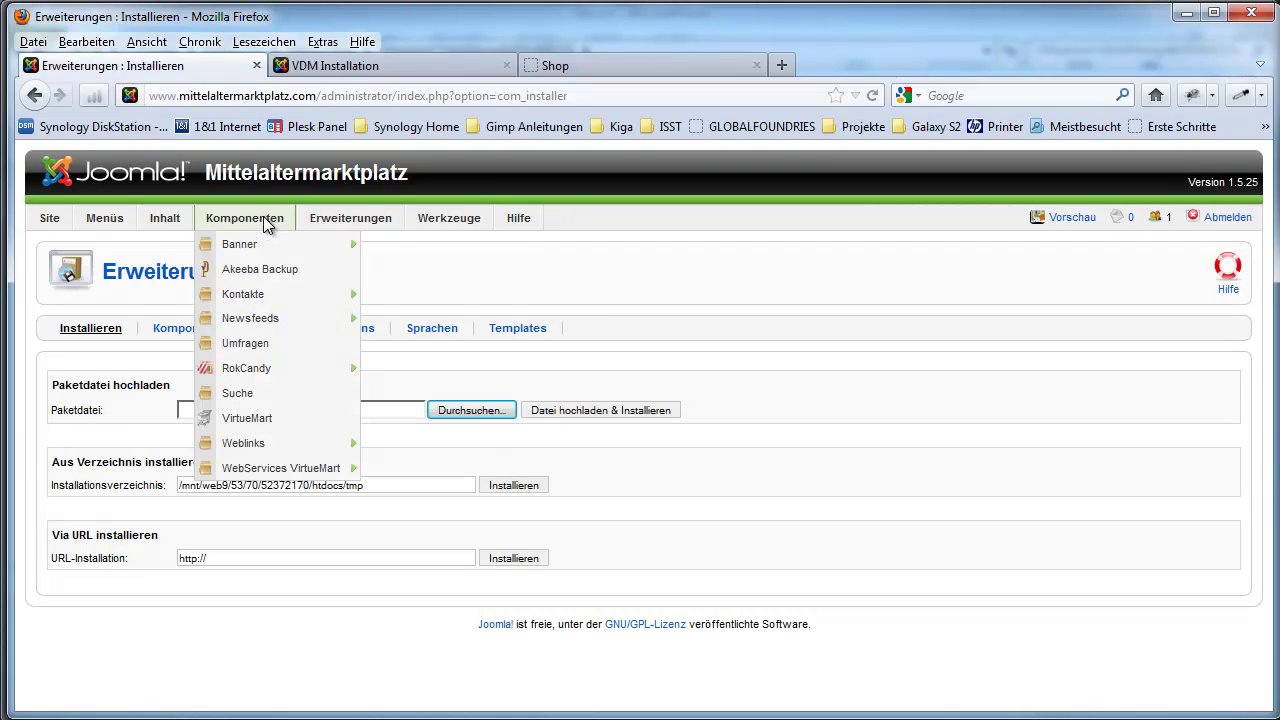
pyautogui.moveTo(289, 476)
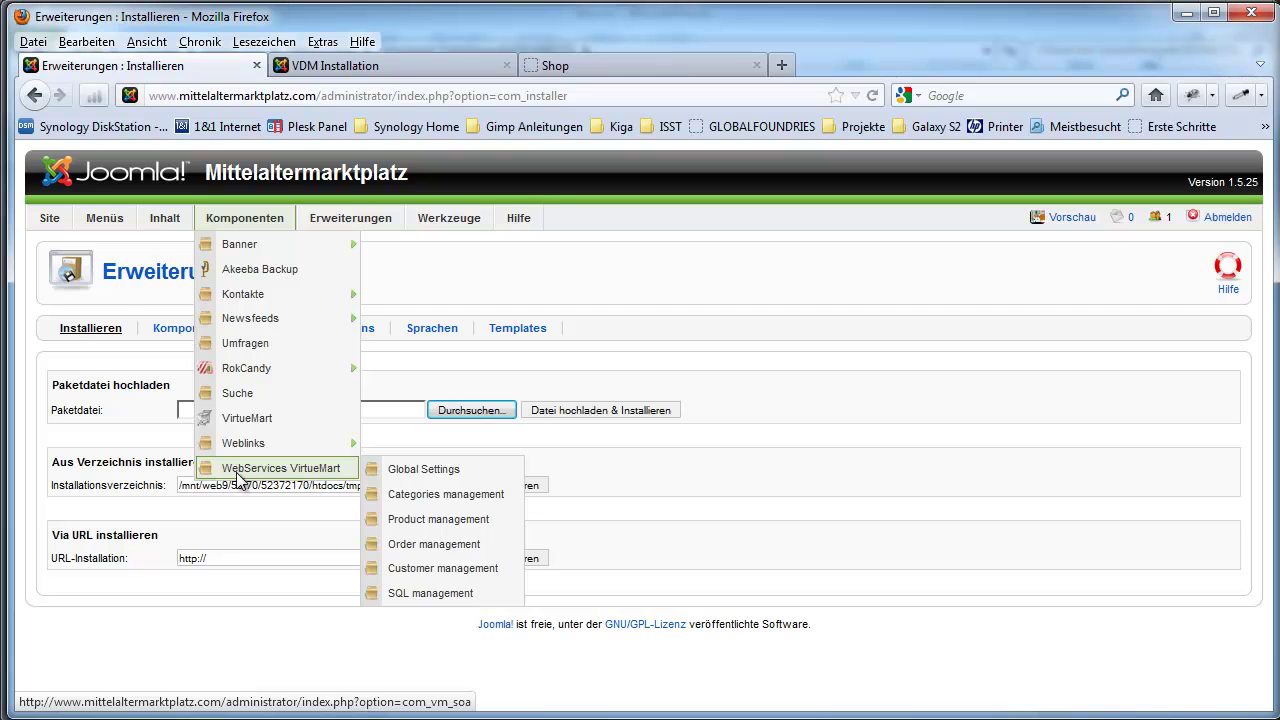
pyautogui.click(411, 478)
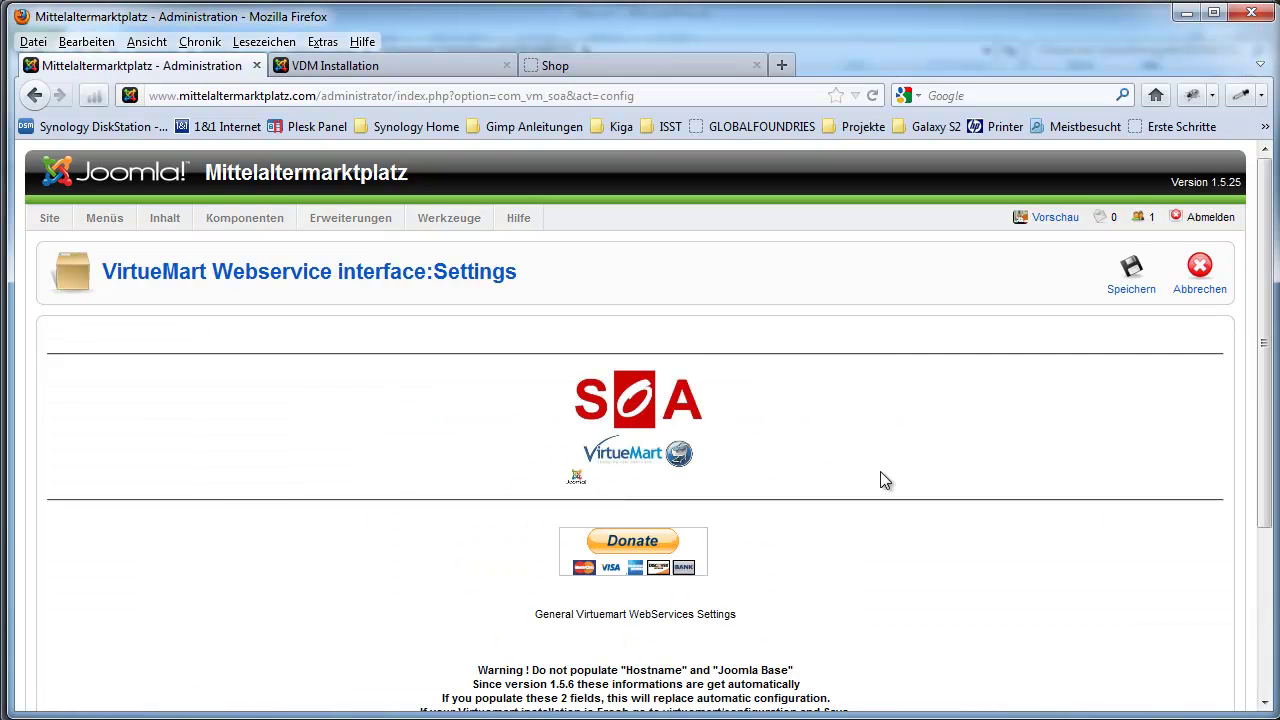
pyautogui.scroll(-4, 952, 440)
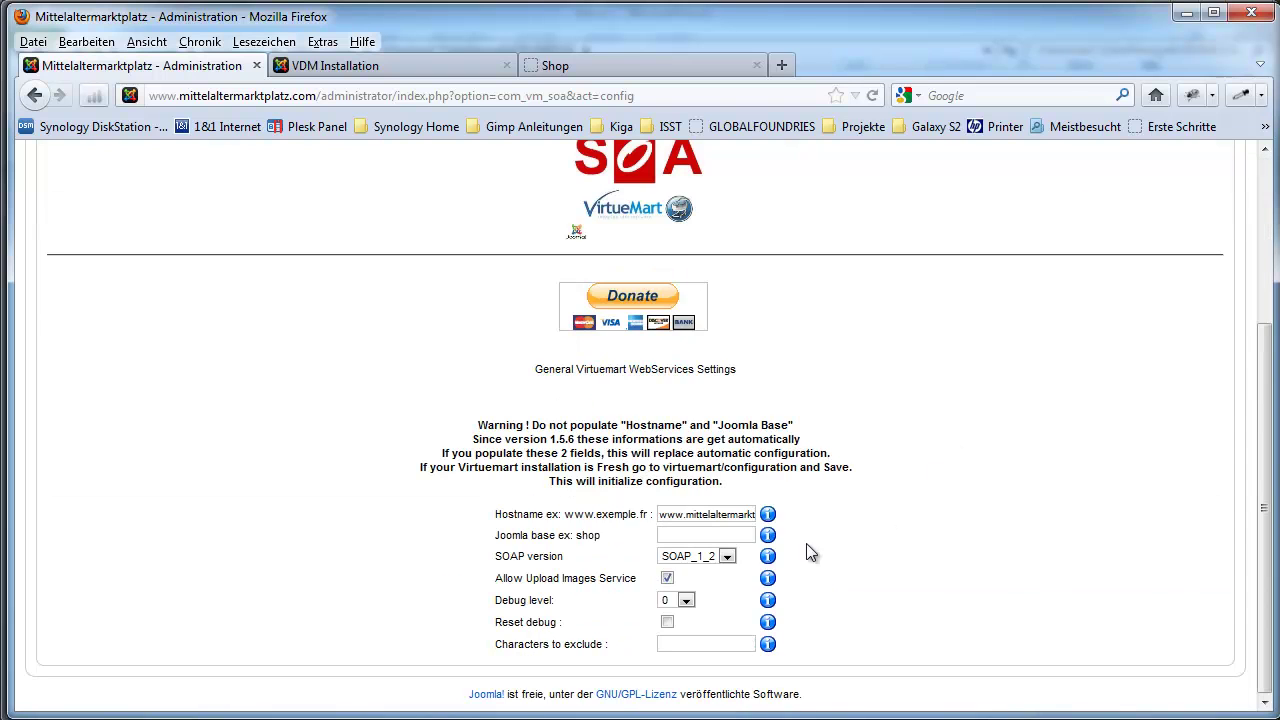
pyautogui.moveTo(660, 514); pyautogui.dragTo(868, 520)
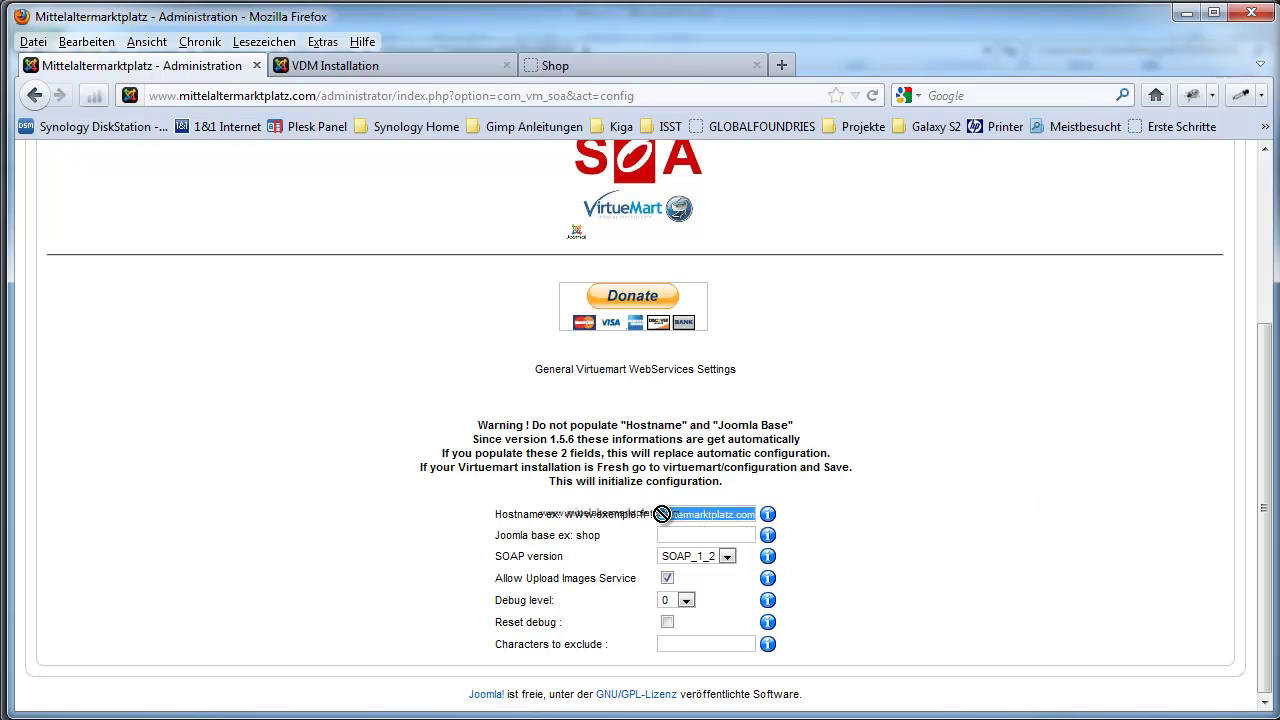
pyautogui.click(971, 474)
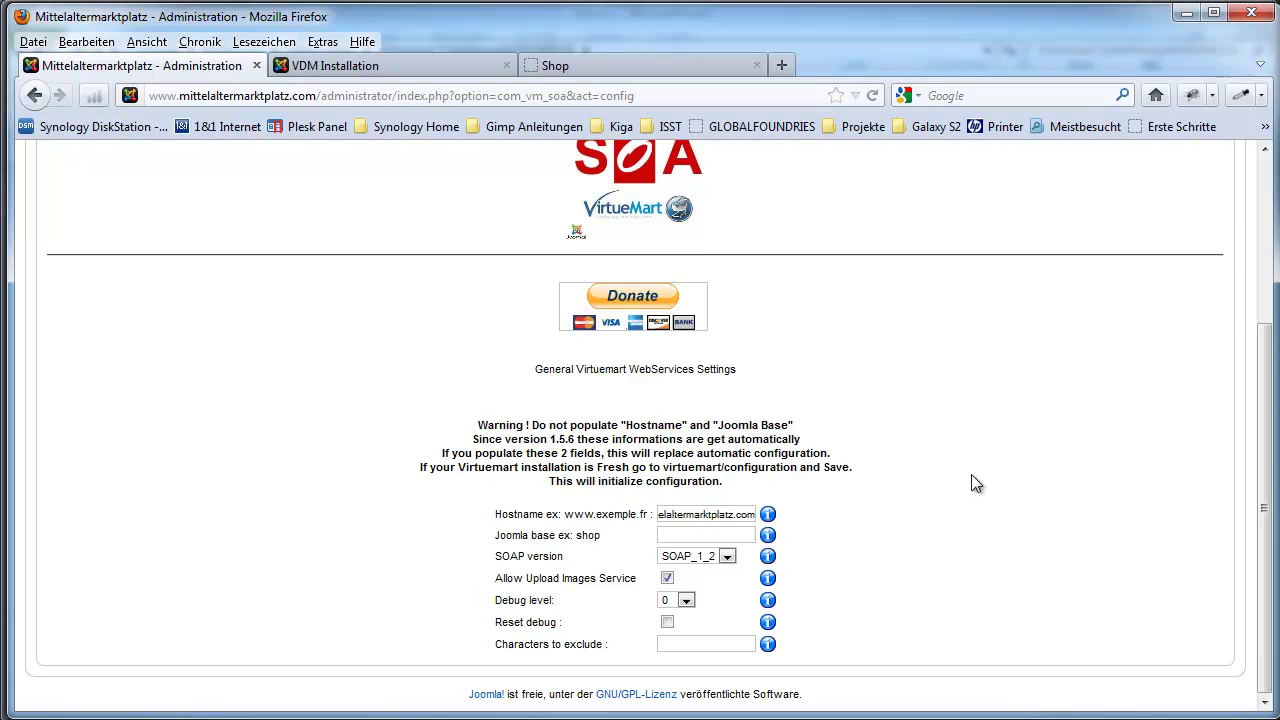
pyautogui.scroll(5, 971, 474)
pyautogui.scroll(-5, 969, 539)
# Step: Enter "shop" as an example Joomla base and clear the field again
pyautogui.write('shop')
pyautogui.moveTo(695, 537); pyautogui.dragTo(636, 536)
pyautogui.press('Delete')
# Step: Go back to the VDM Installation article and check its note about the required SOA For VM component
pyautogui.click(403, 63)
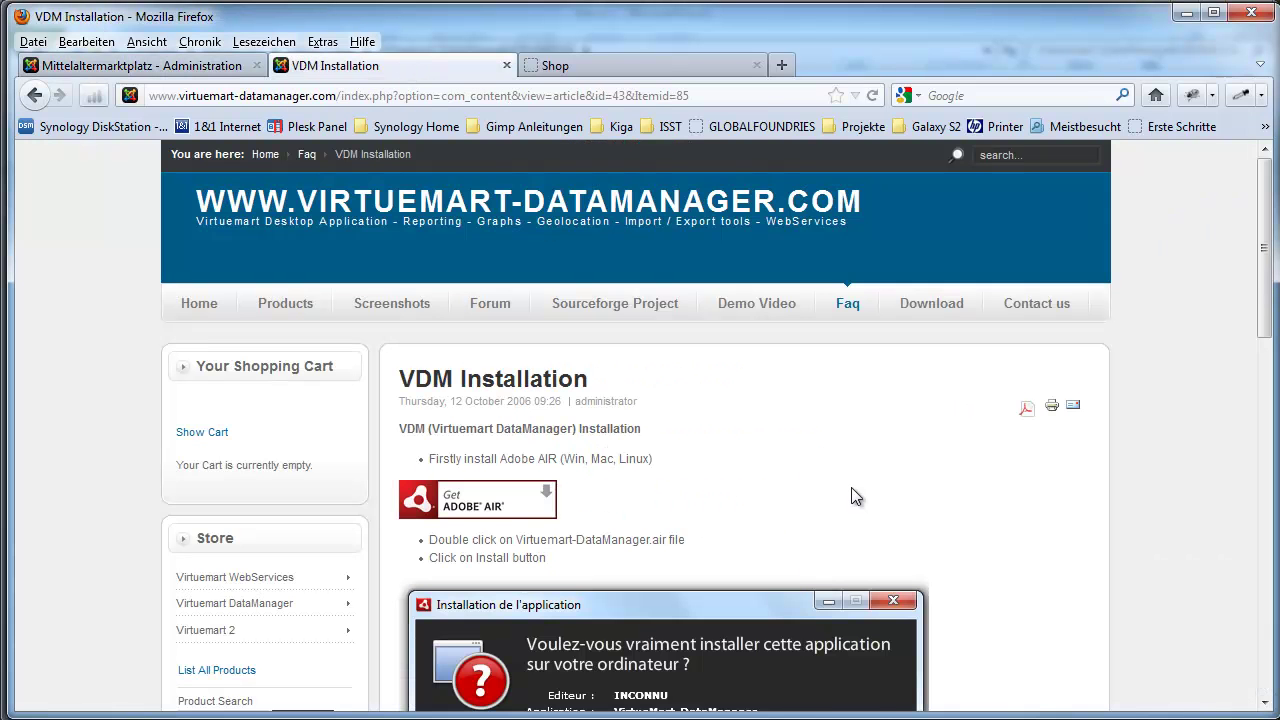
pyautogui.scroll(-4, 792, 381)
pyautogui.scroll(-8, 850, 400)
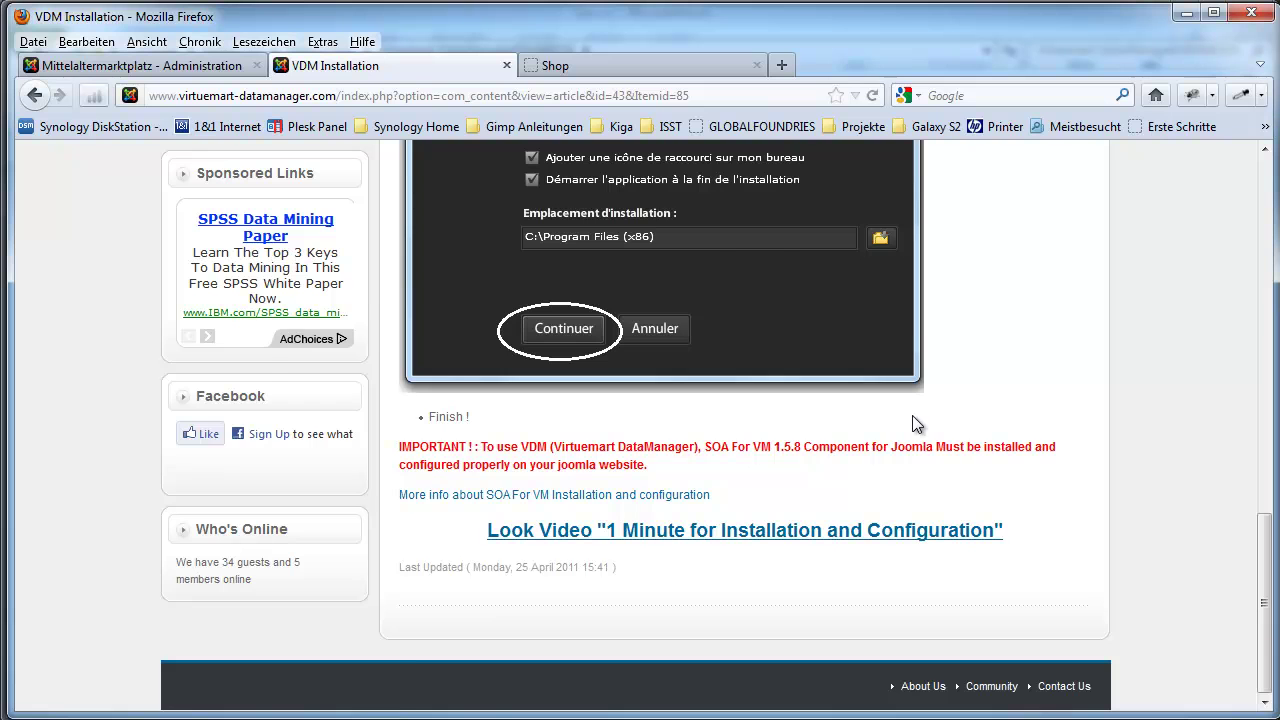
pyautogui.scroll(12, 912, 424)
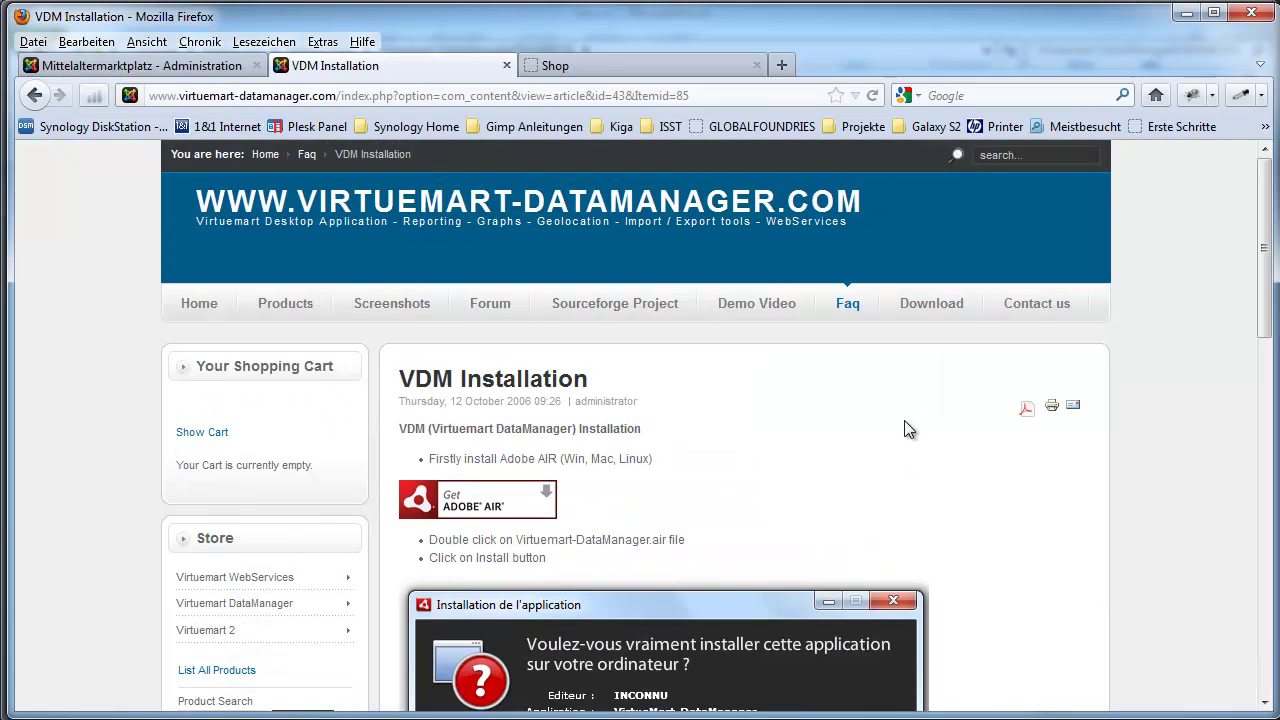
# Step: Return to the VirtueMart web service's global settings and save them
pyautogui.click(205, 66)
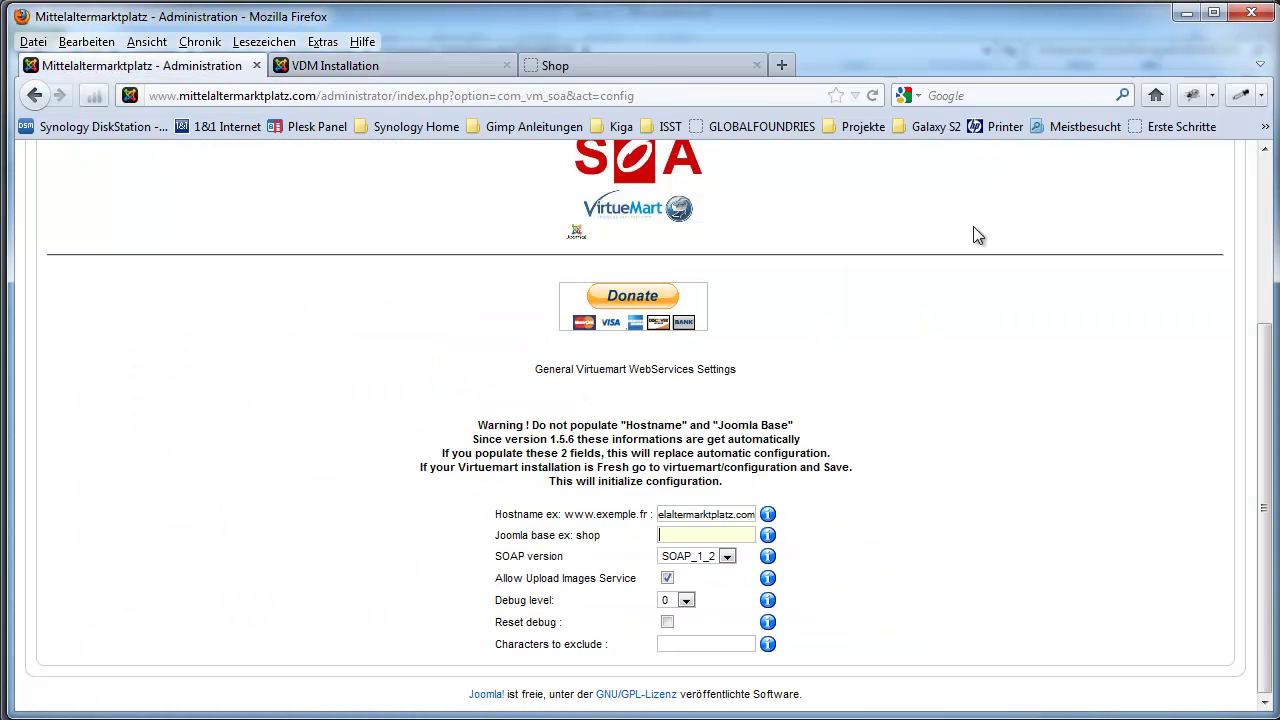
pyautogui.scroll(4, 980, 365)
pyautogui.click(1131, 275)
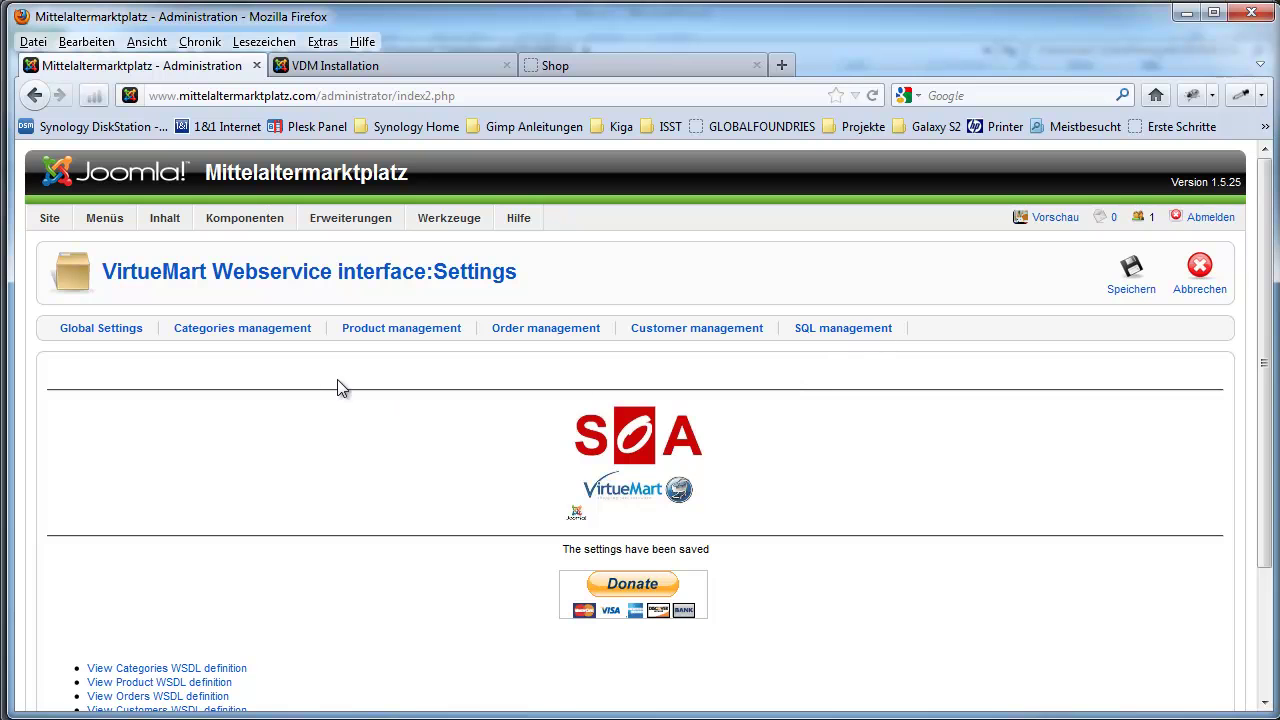
# Step: Review the Categories web service's activation and authentication options and save its settings
pyautogui.click(248, 333)
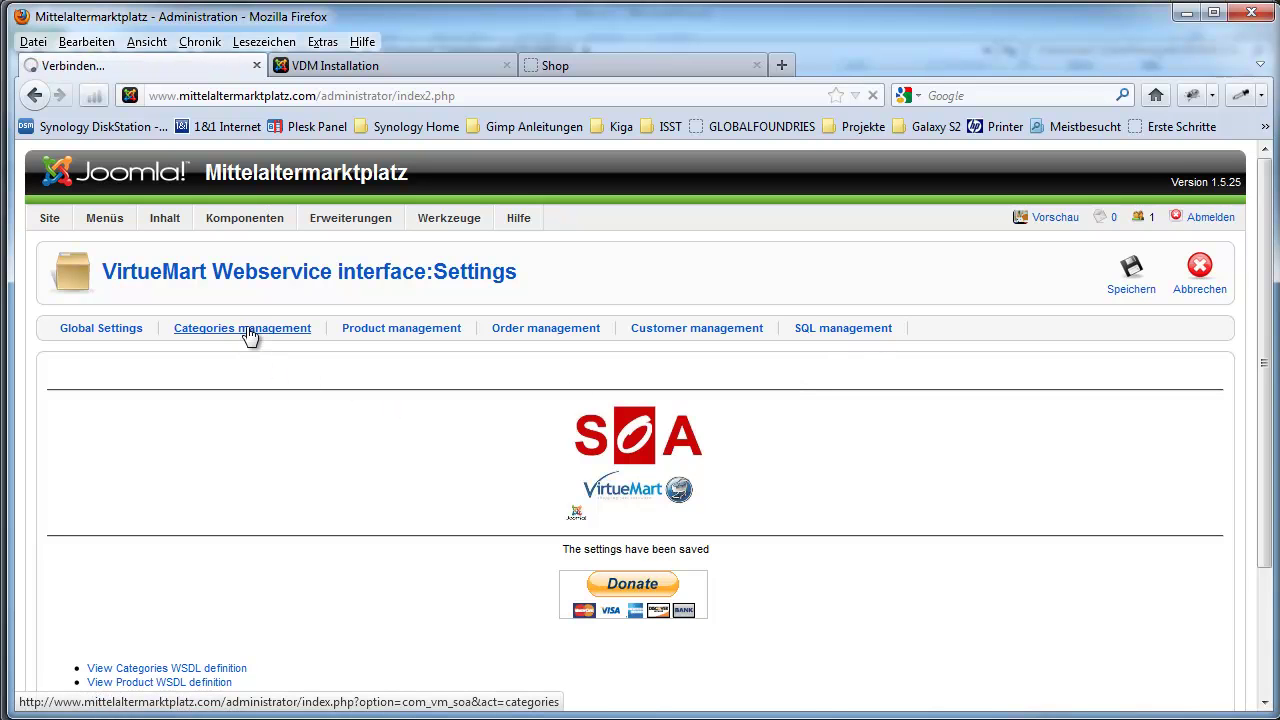
pyautogui.scroll(-5, 370, 412)
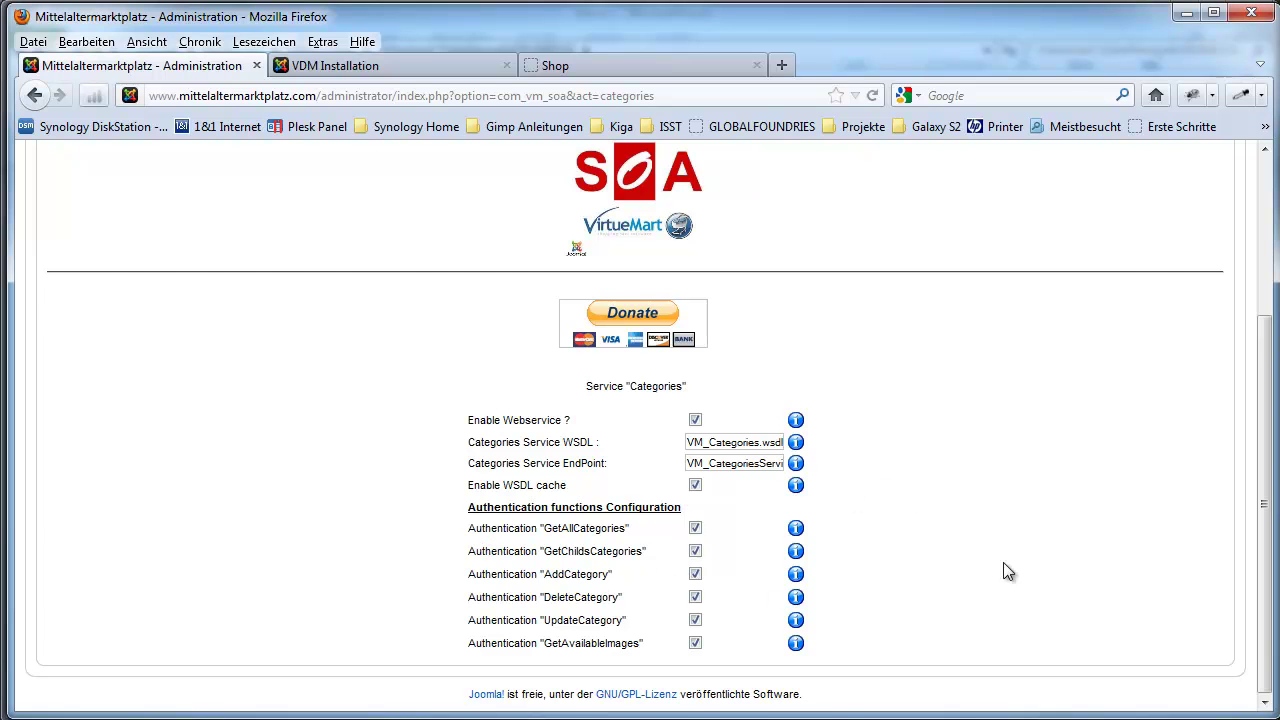
pyautogui.scroll(4, 1039, 548)
pyautogui.scroll(-4, 1023, 559)
pyautogui.scroll(4, 977, 552)
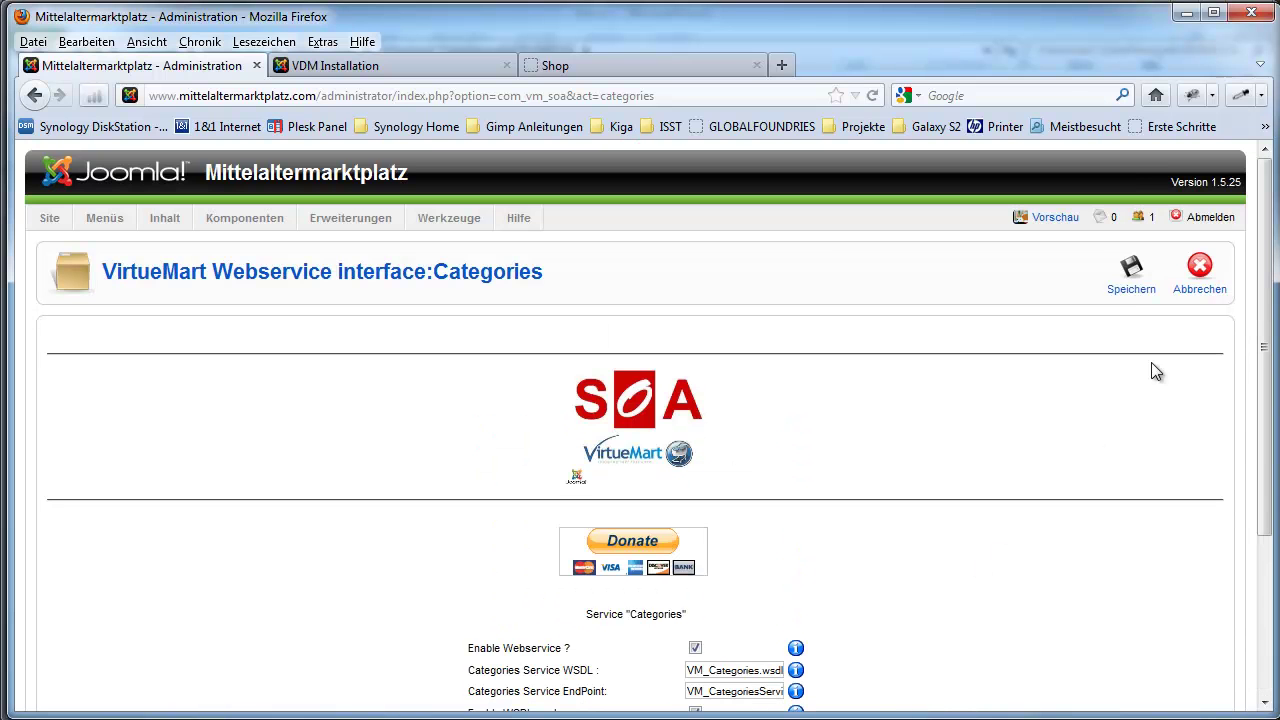
pyautogui.click(1140, 278)
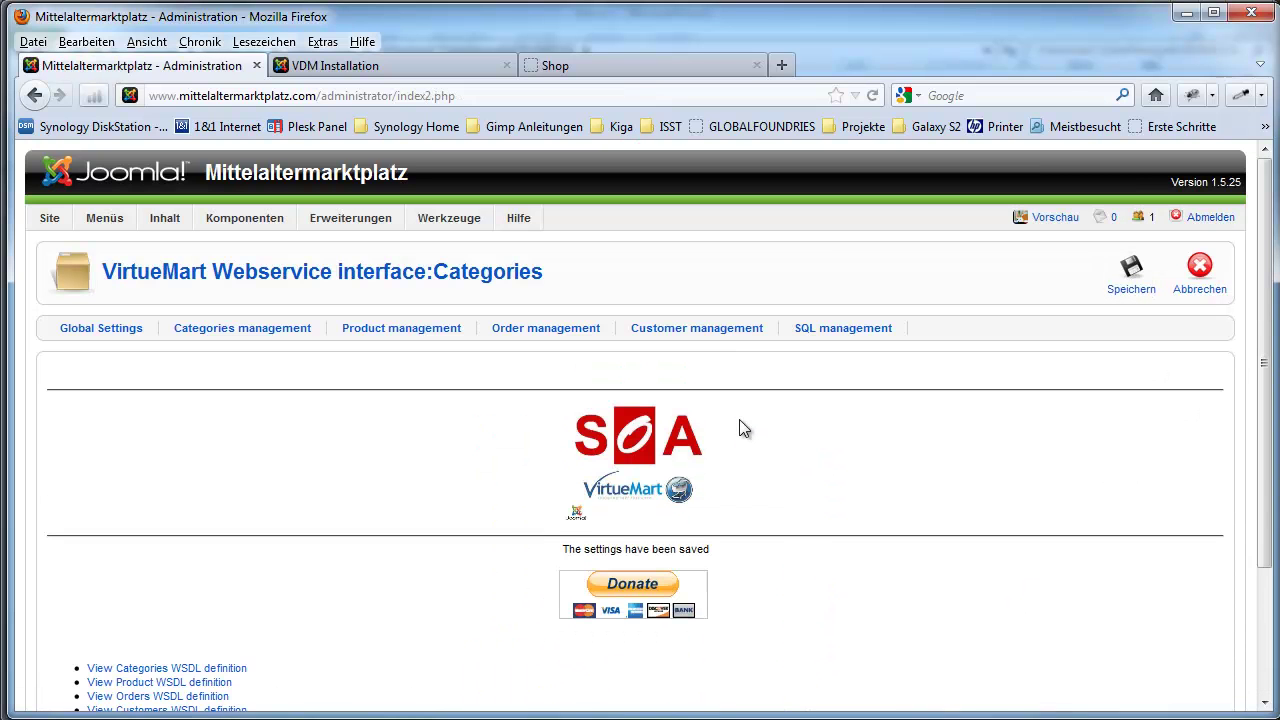
# Step: Review the Products web service's Enable Webservice and authentication options and close its settings without saving
pyautogui.click(404, 329)
pyautogui.scroll(-3, 1000, 470)
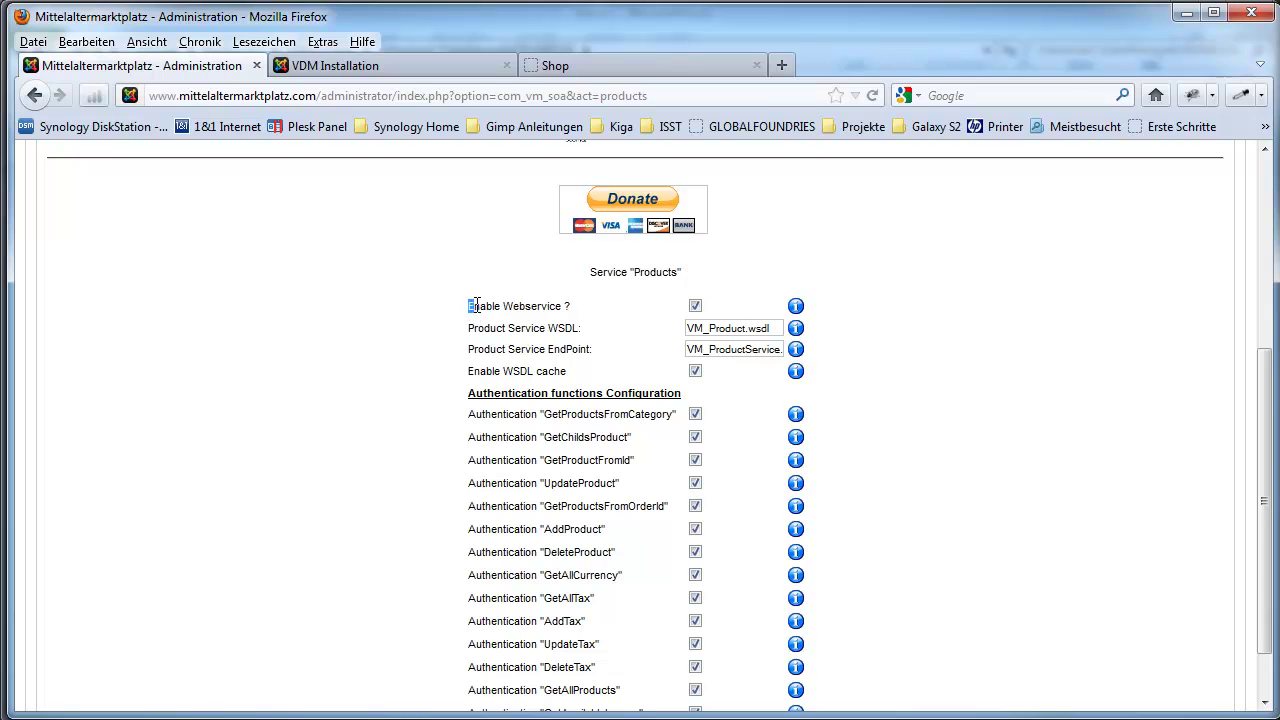
pyautogui.moveTo(468, 306); pyautogui.dragTo(585, 303)
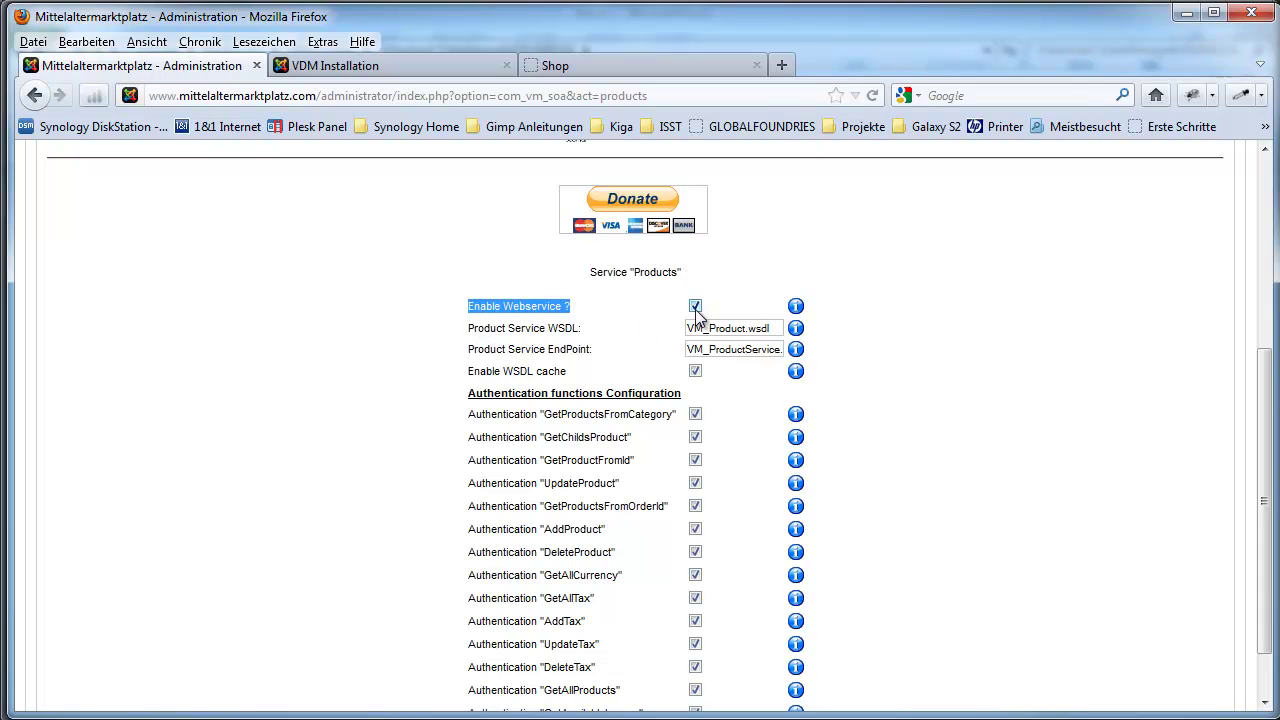
pyautogui.click(1064, 459)
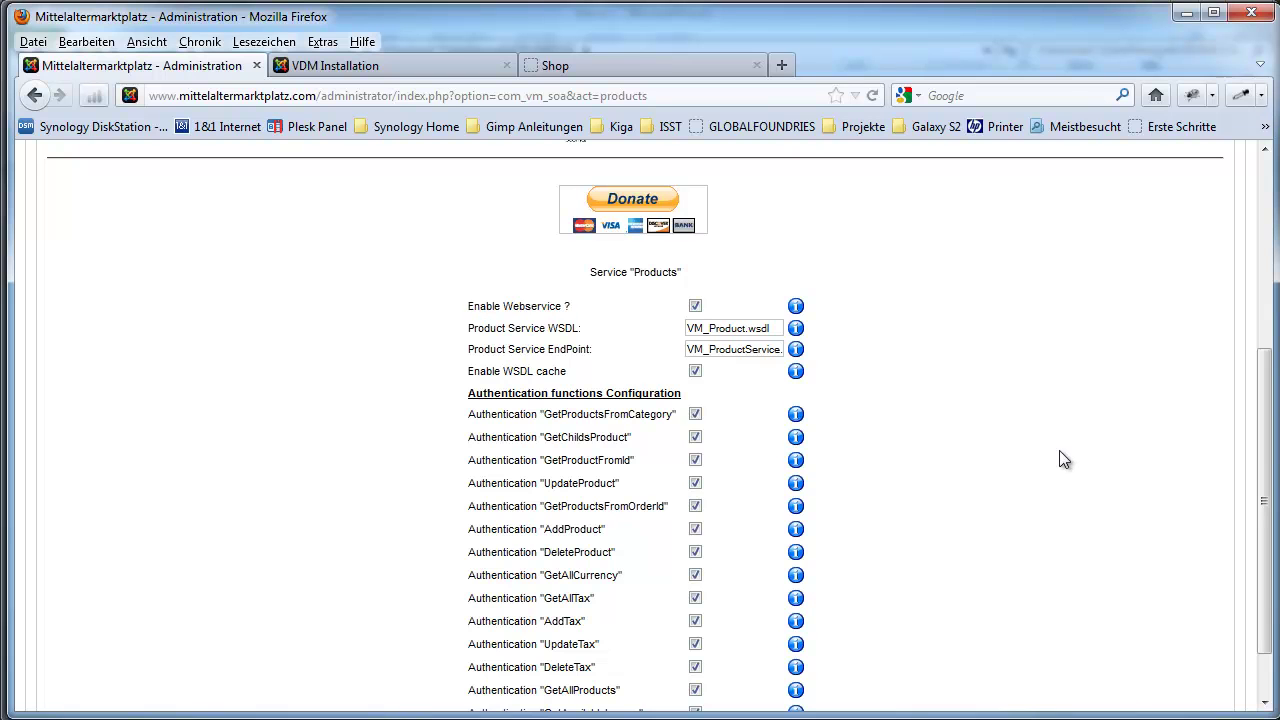
pyautogui.scroll(5, 1064, 459)
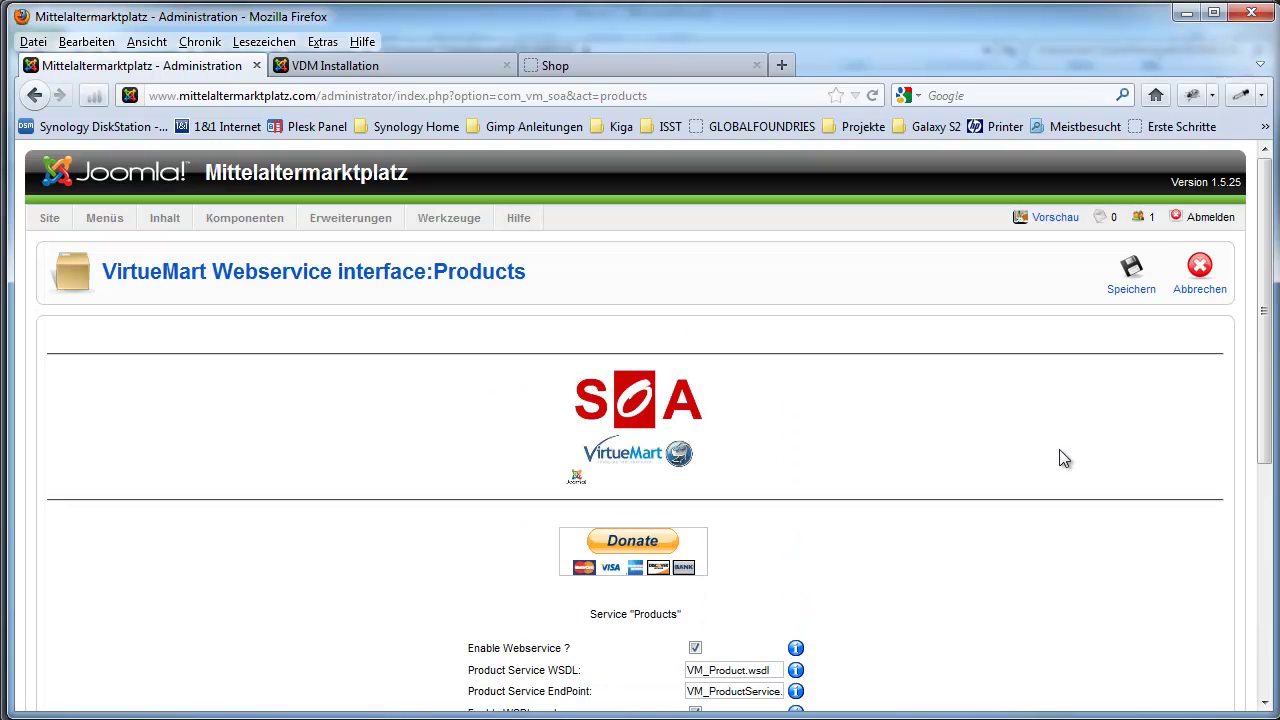
pyautogui.click(1200, 280)
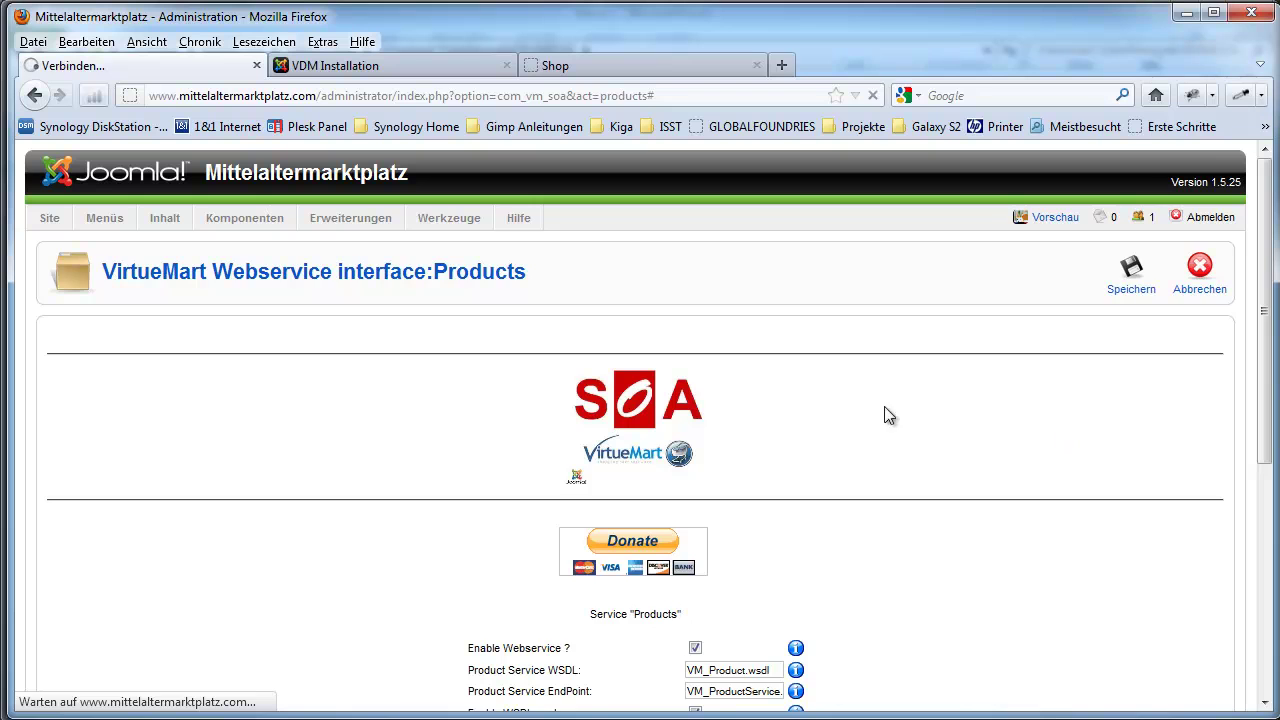
# Step: Open the System section of the Joomla global configuration and check the "Web-Services aktivieren" option
pyautogui.moveTo(245, 233)
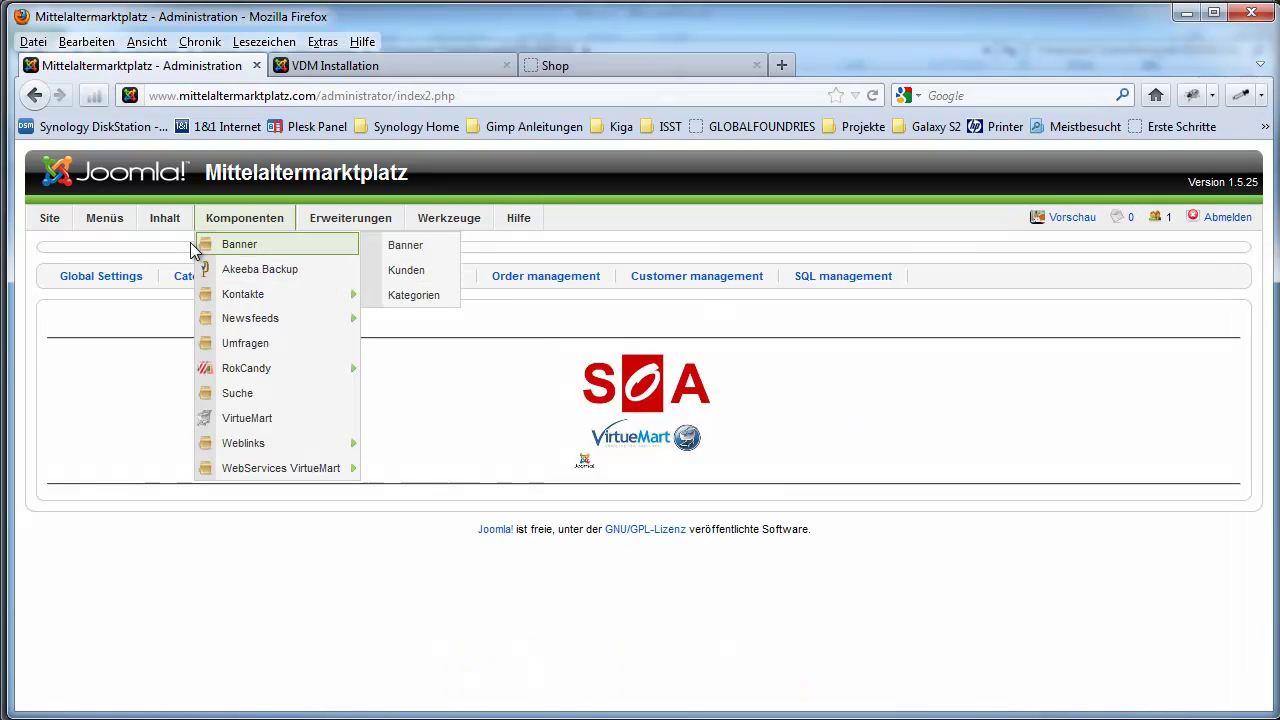
pyautogui.moveTo(45, 228)
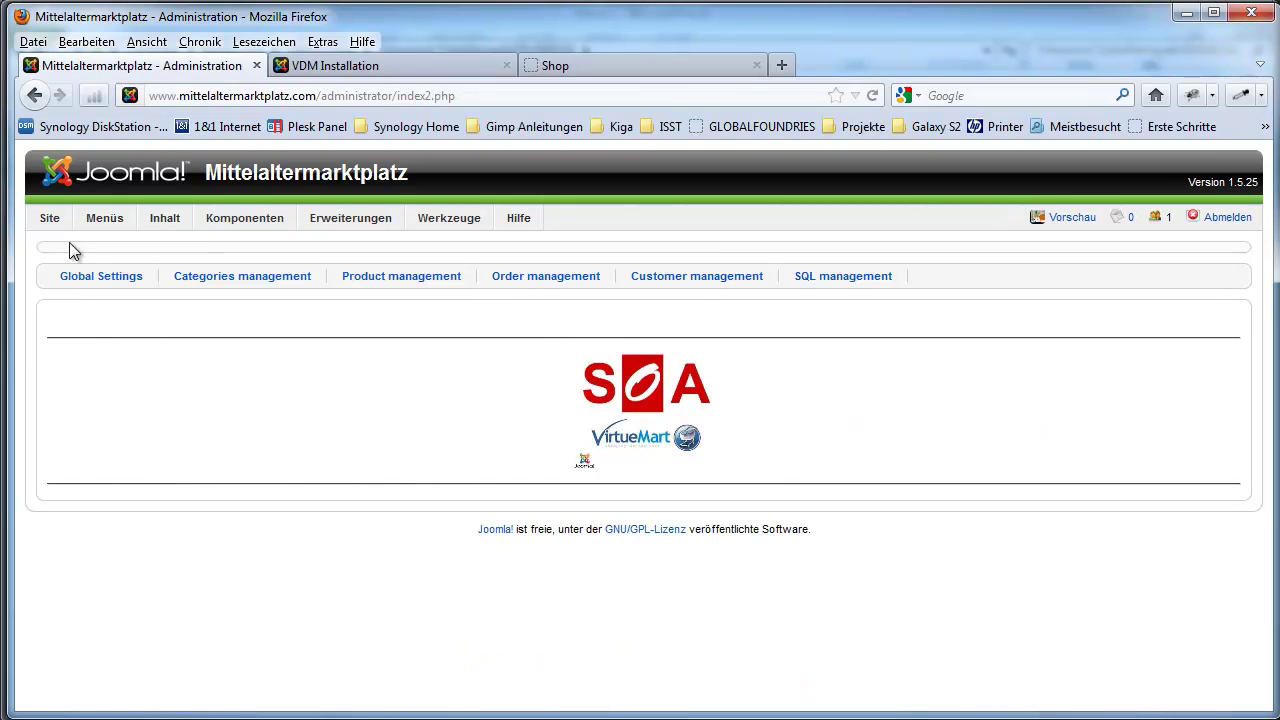
pyautogui.click(68, 321)
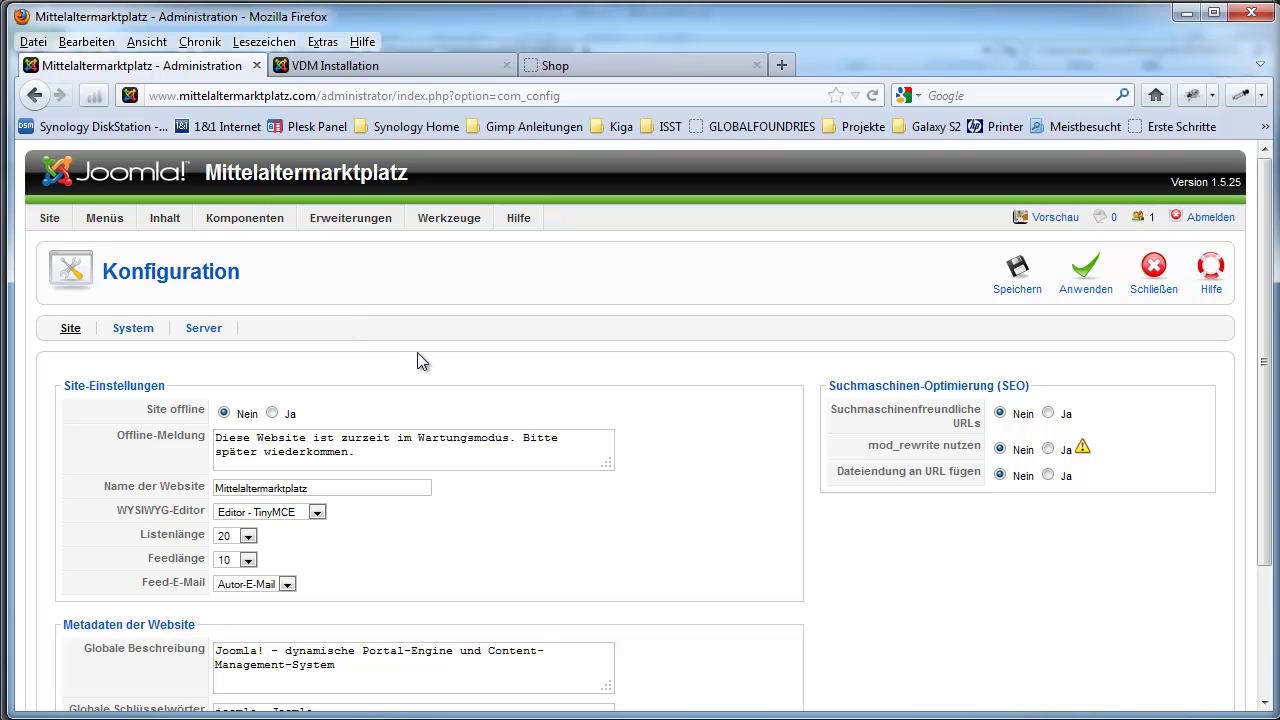
pyautogui.click(133, 330)
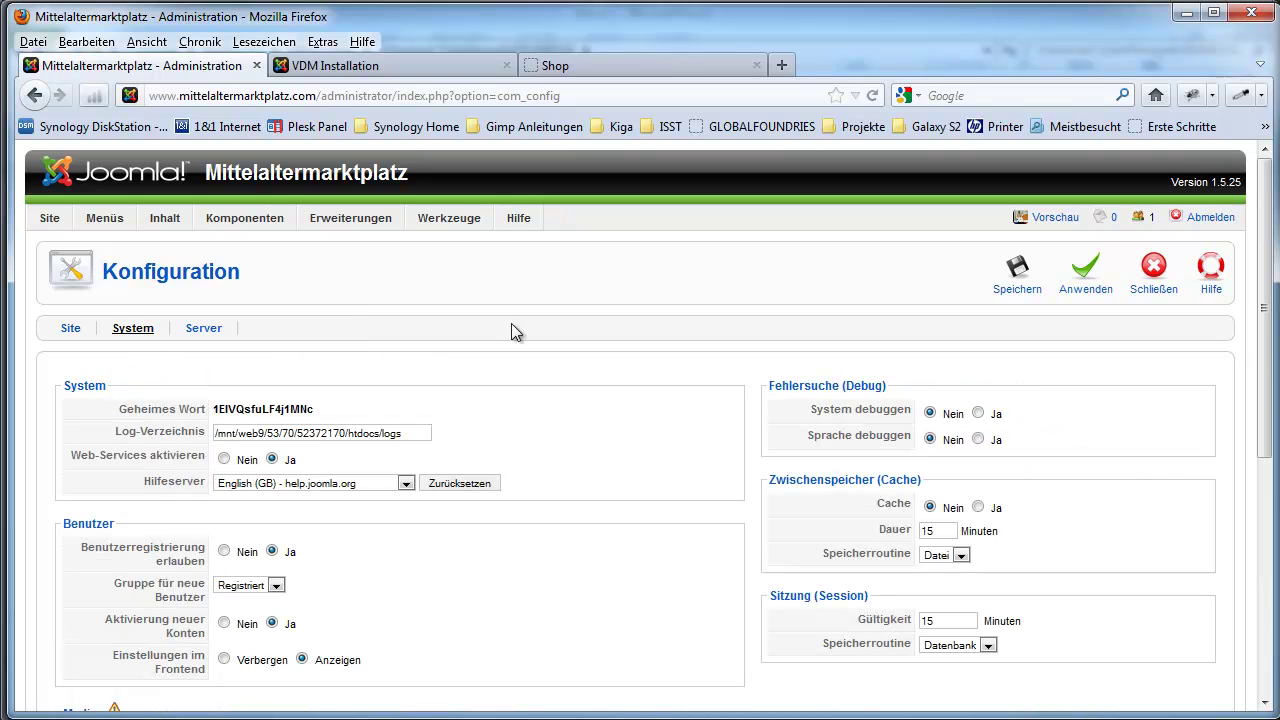
pyautogui.moveTo(73, 456)
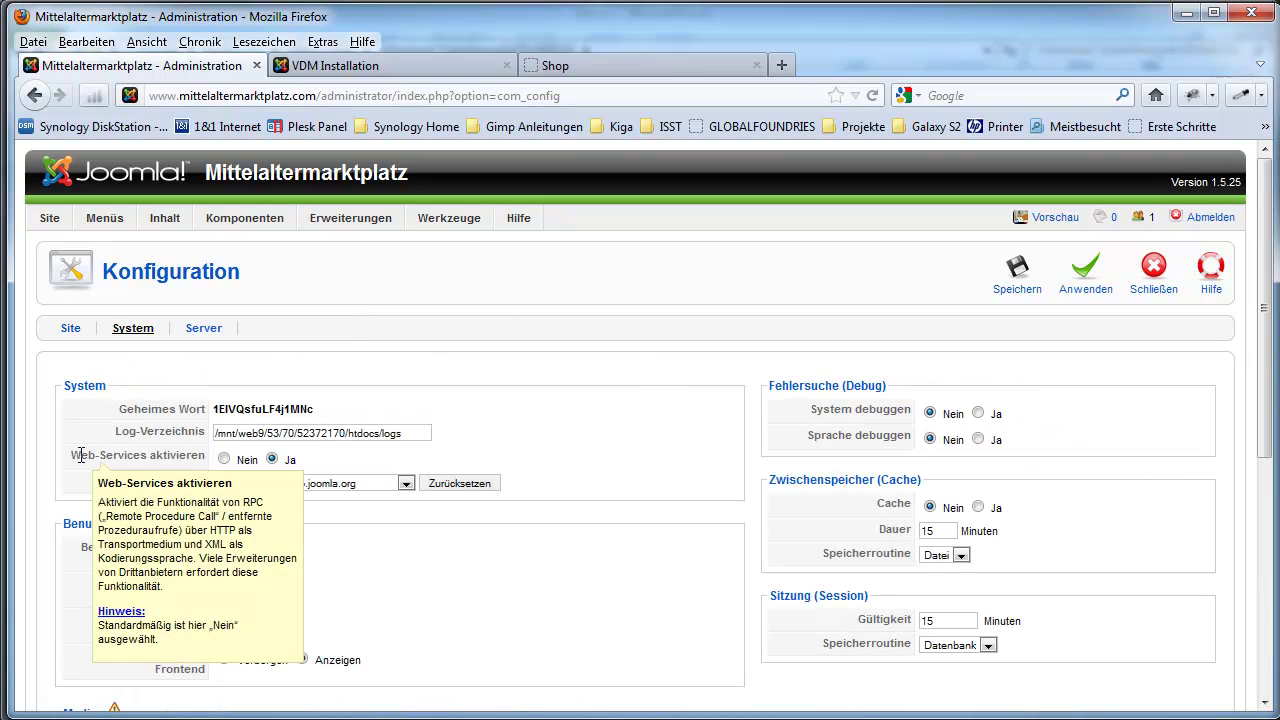
pyautogui.moveTo(73, 456); pyautogui.dragTo(201, 456)
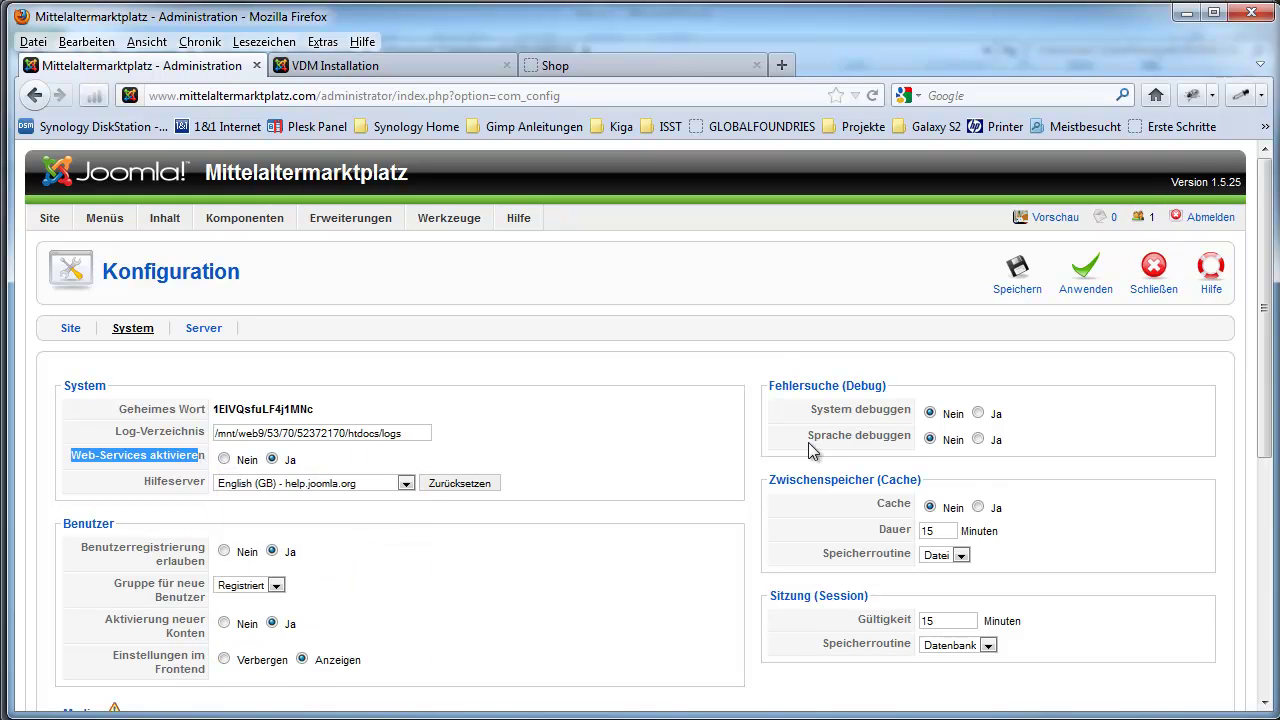
pyautogui.click(620, 466)
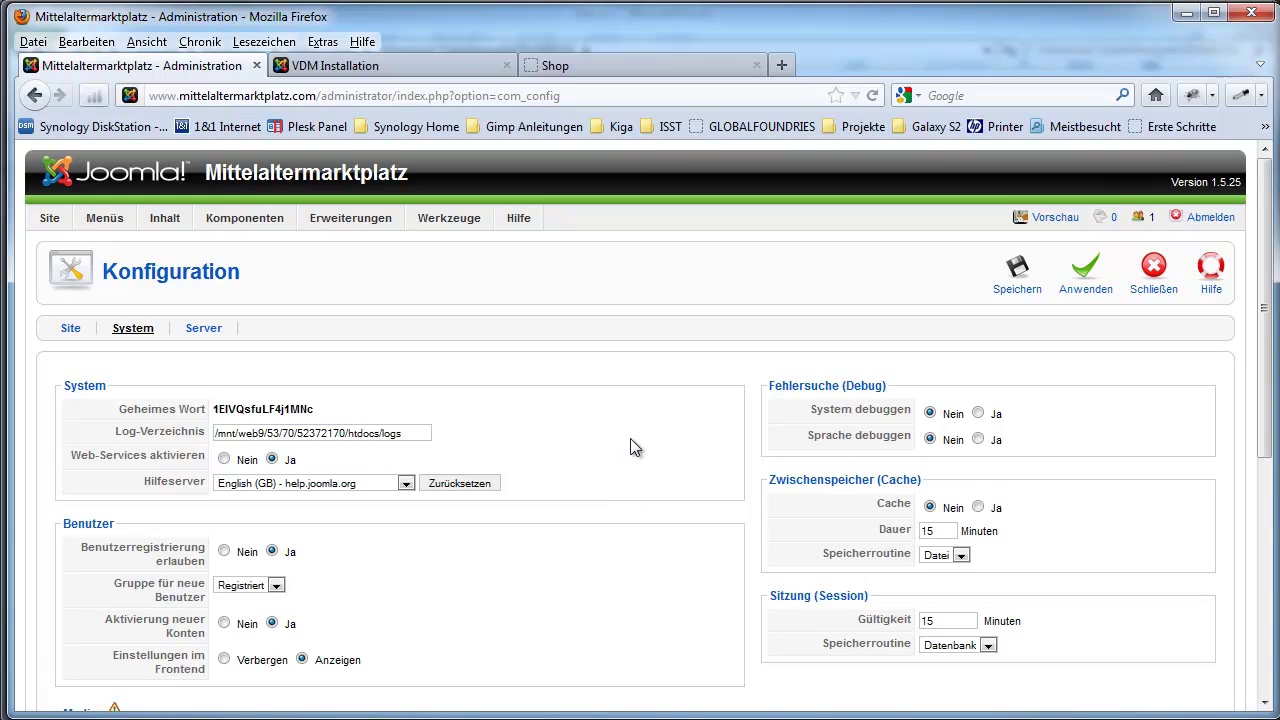
pyautogui.moveTo(253, 226)
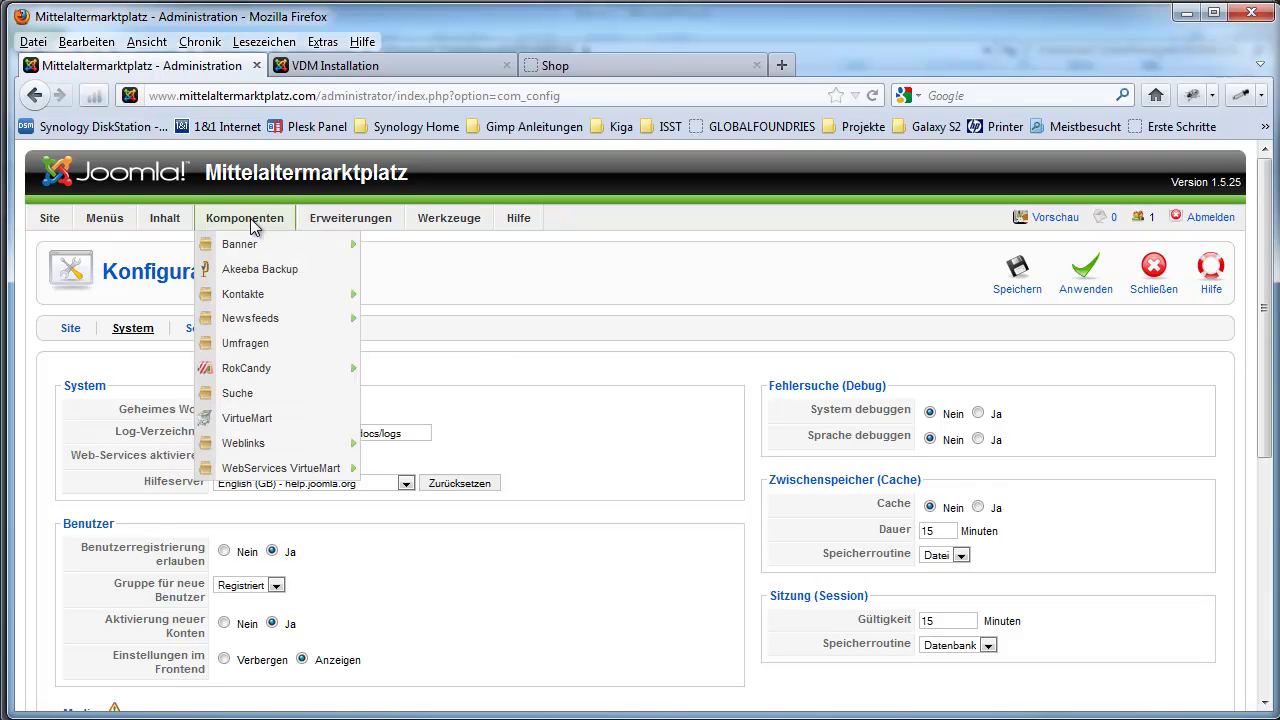
pyautogui.moveTo(275, 468)
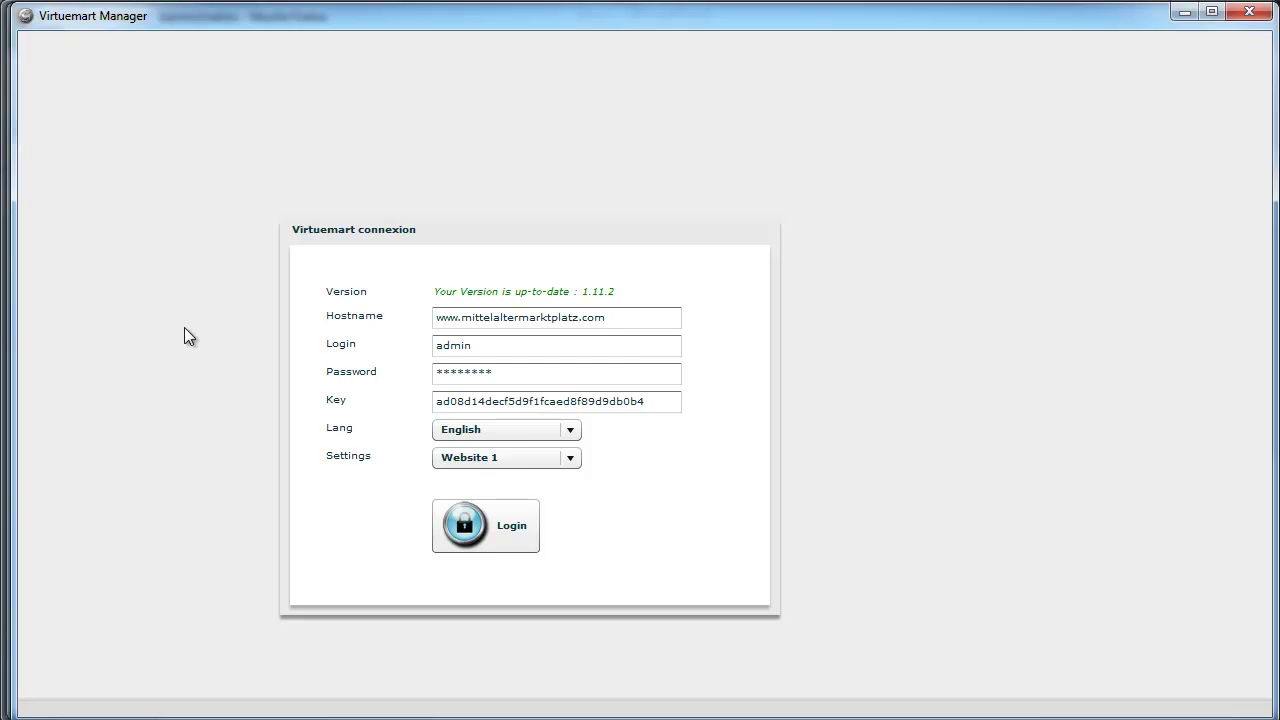
# Step: Switch to Virtuemart Manager, check the stored hostname, login and key, and log in to the shop
pyautogui.moveTo(645, 327); pyautogui.dragTo(356, 329)
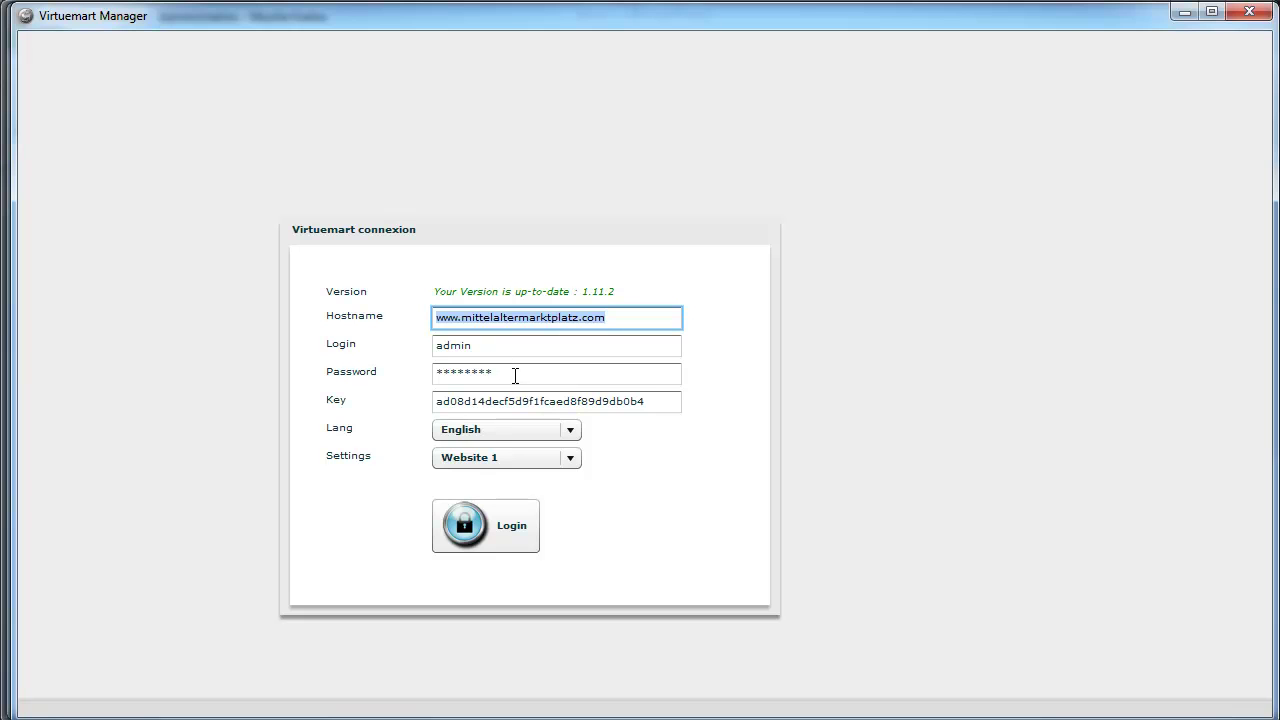
pyautogui.moveTo(503, 342); pyautogui.dragTo(409, 340)
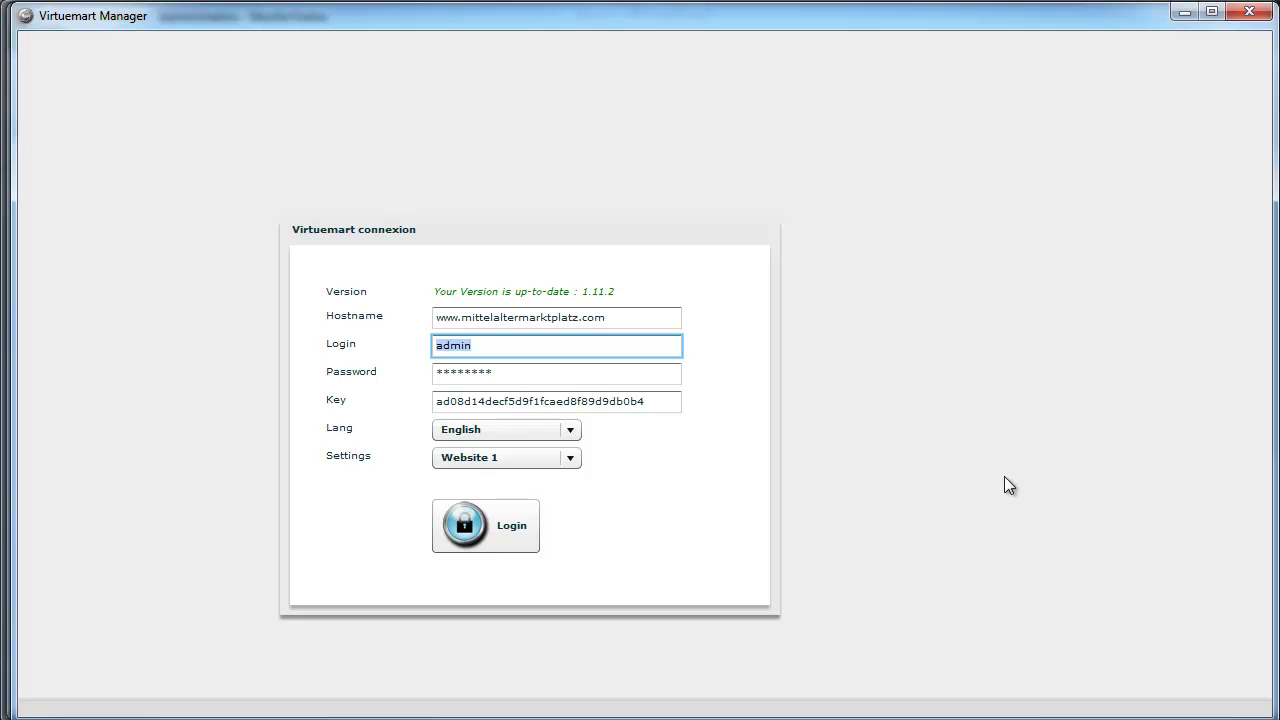
pyautogui.moveTo(670, 404); pyautogui.dragTo(383, 393)
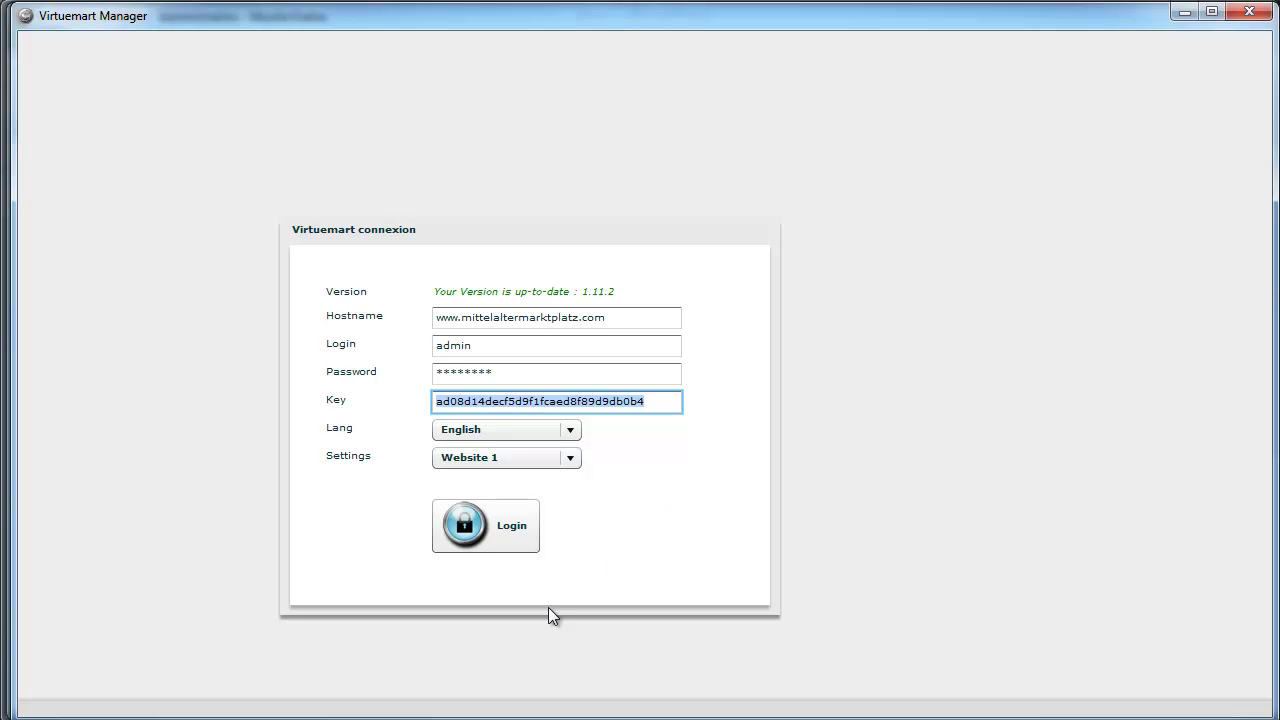
pyautogui.click(500, 522)
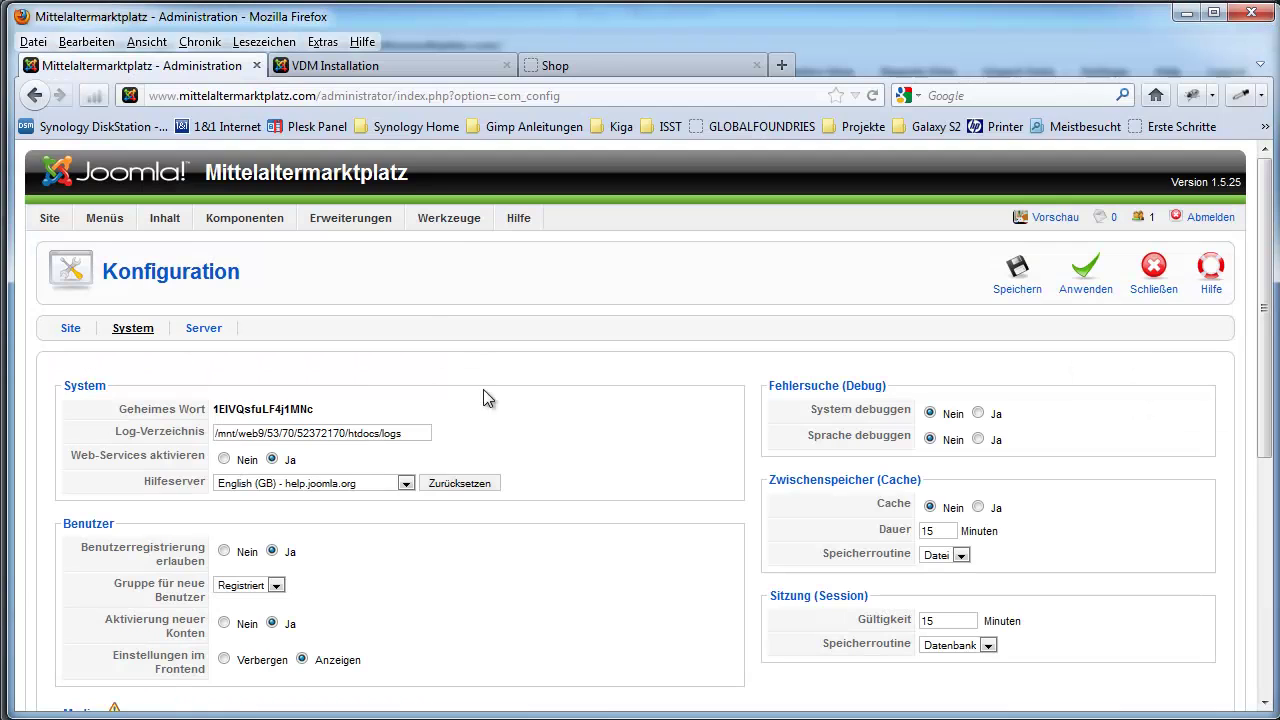
# Step: Review the category list in the VirtueMart backend in Joomla, and open the products management in Virtuemart Manager
pyautogui.moveTo(245, 218)
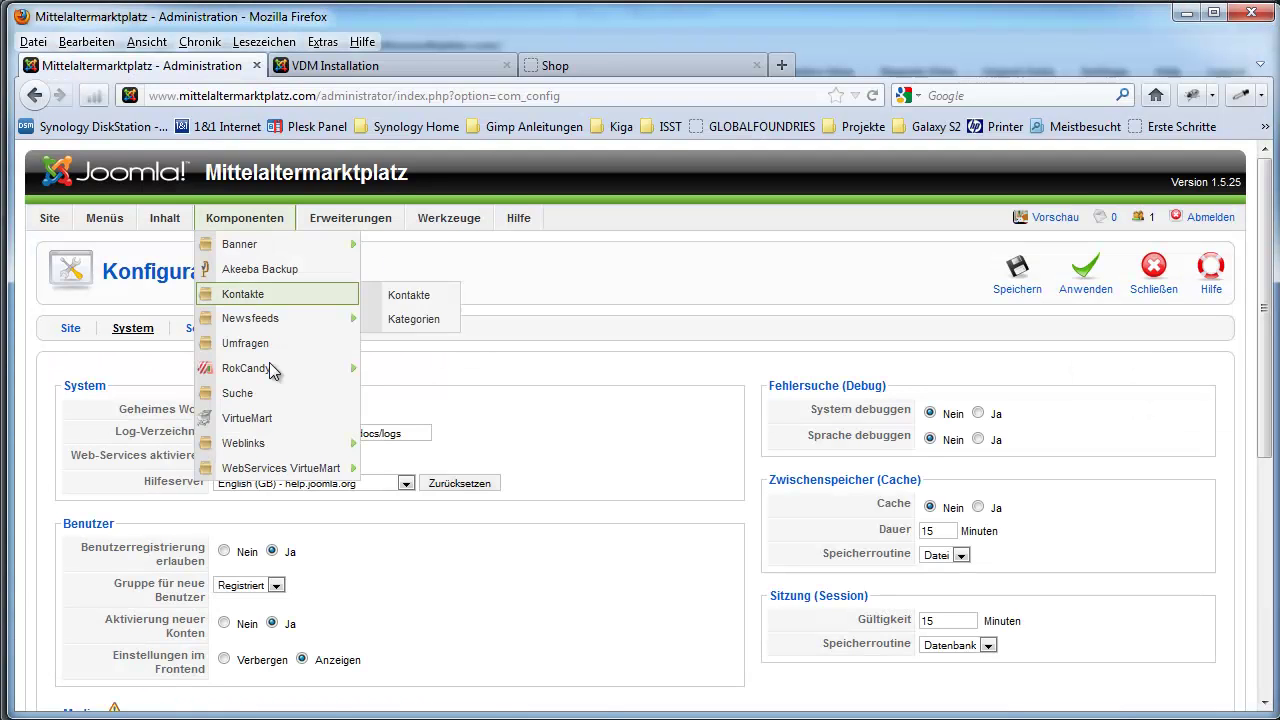
pyautogui.click(345, 420)
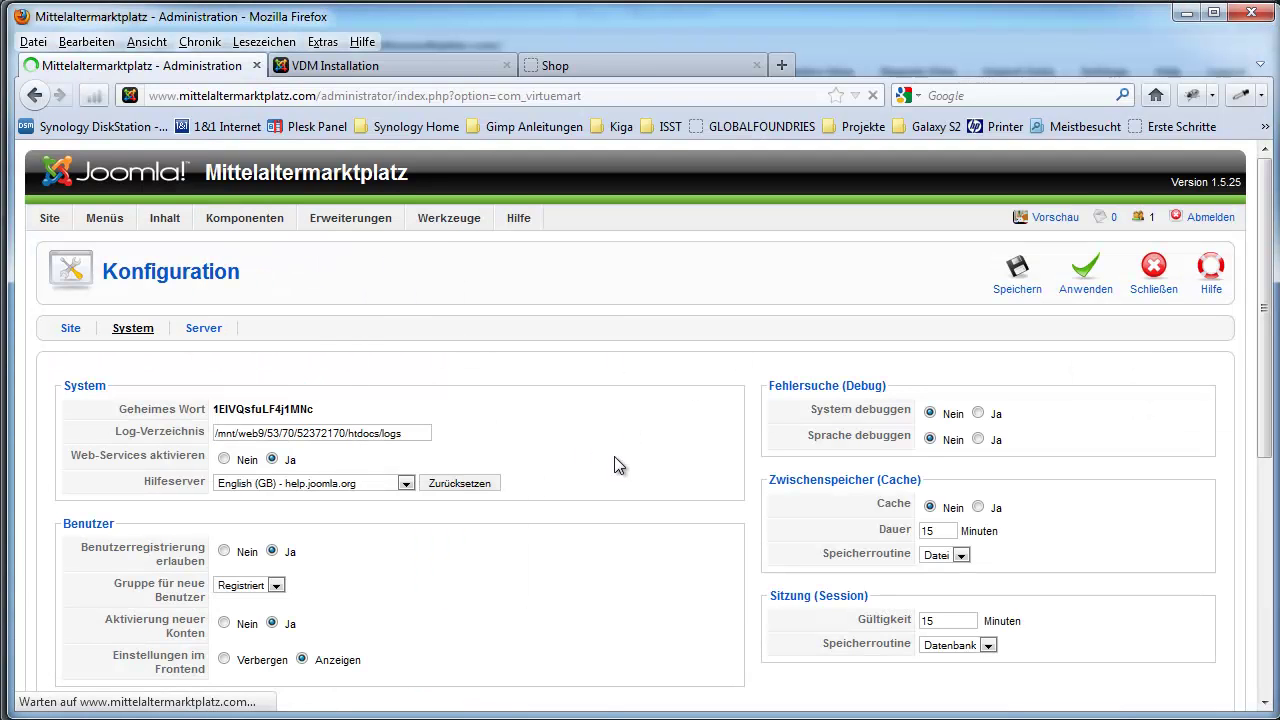
pyautogui.scroll(-5, 578, 470)
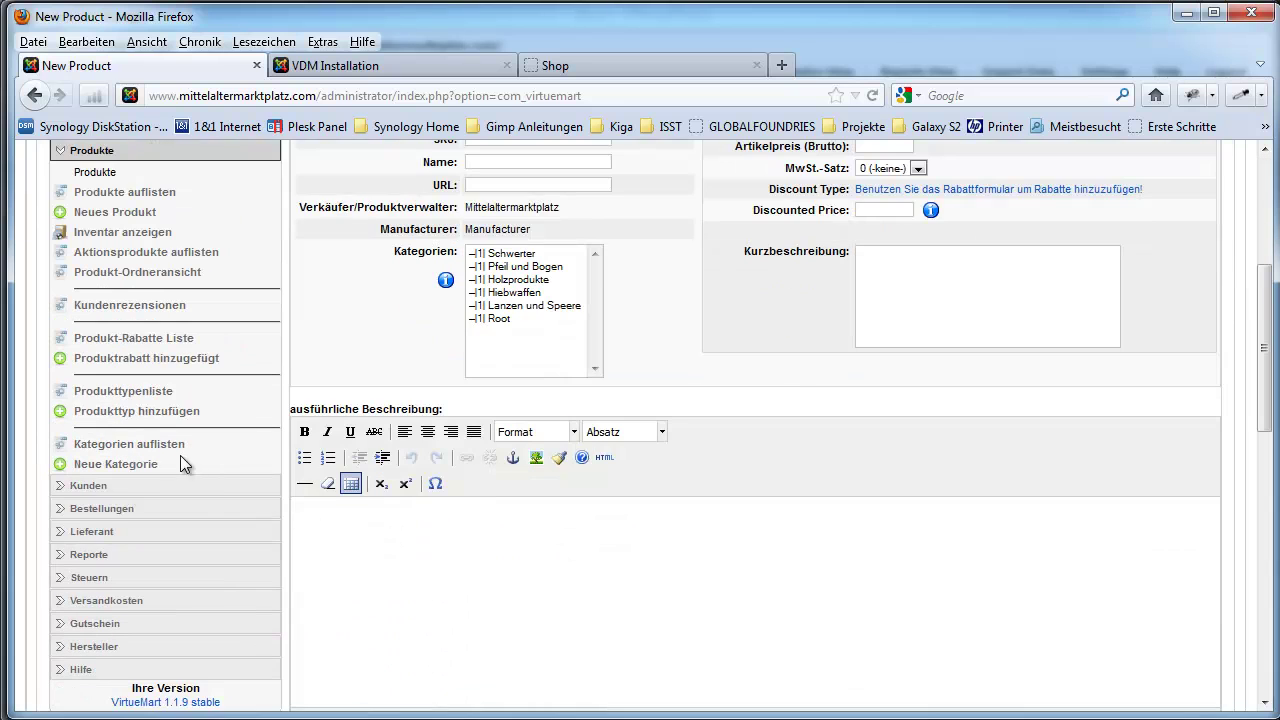
pyautogui.click(148, 452)
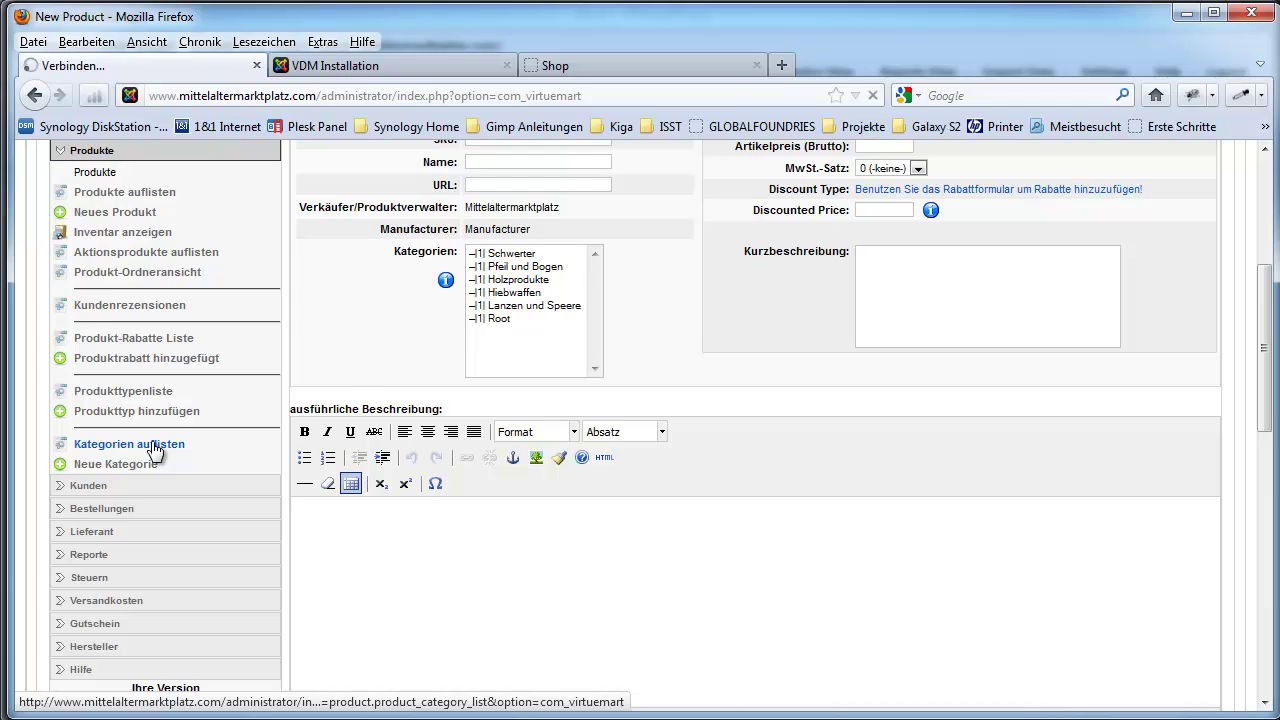
pyautogui.scroll(-7, 564, 507)
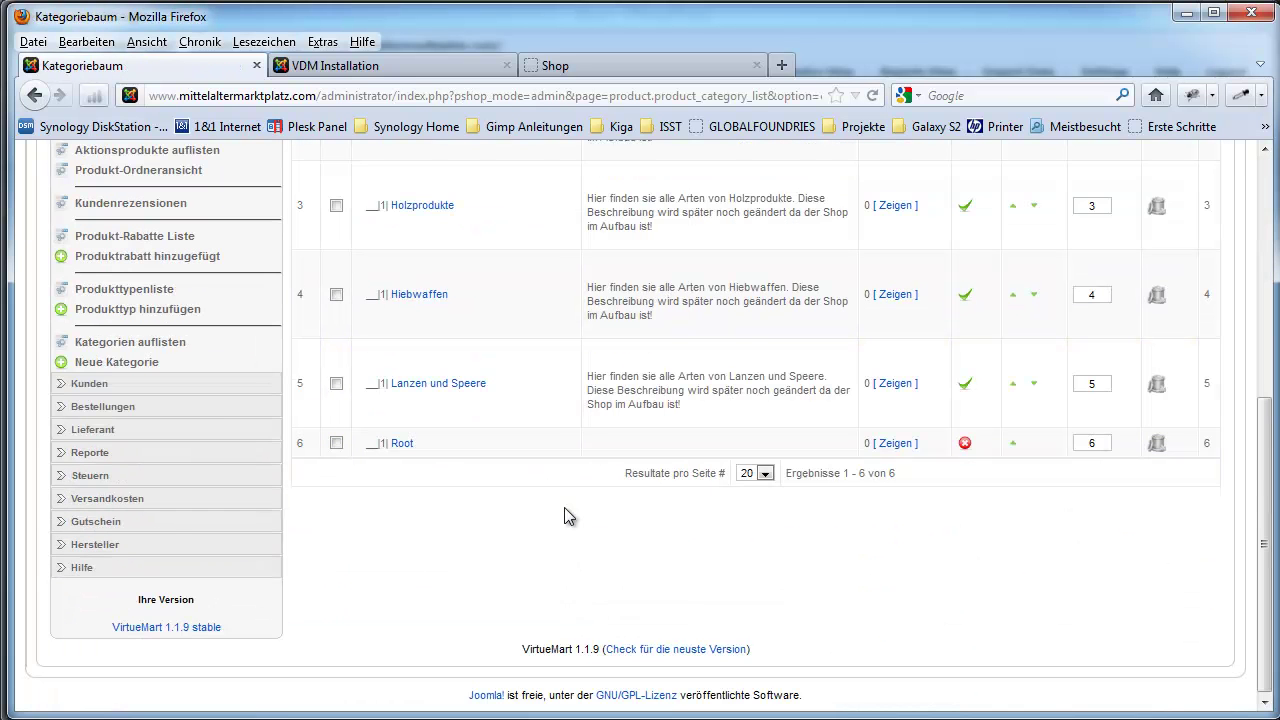
pyautogui.scroll(5, 555, 495)
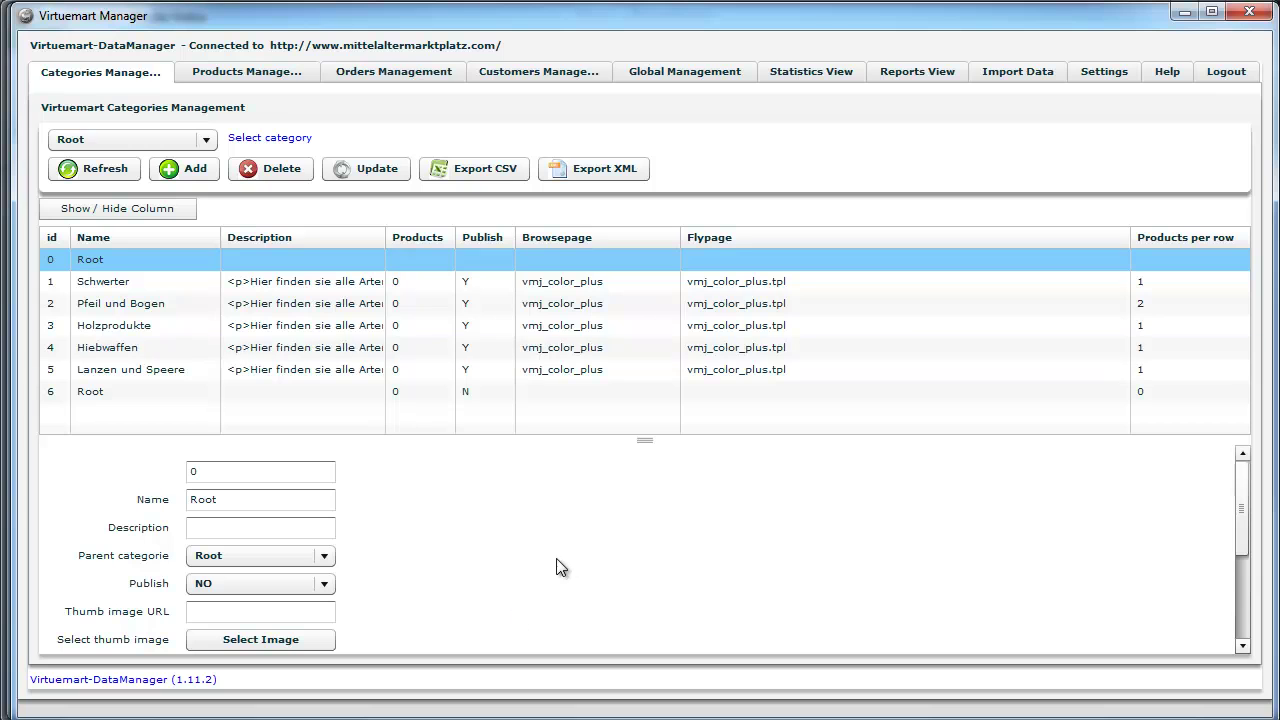
pyautogui.click(277, 75)
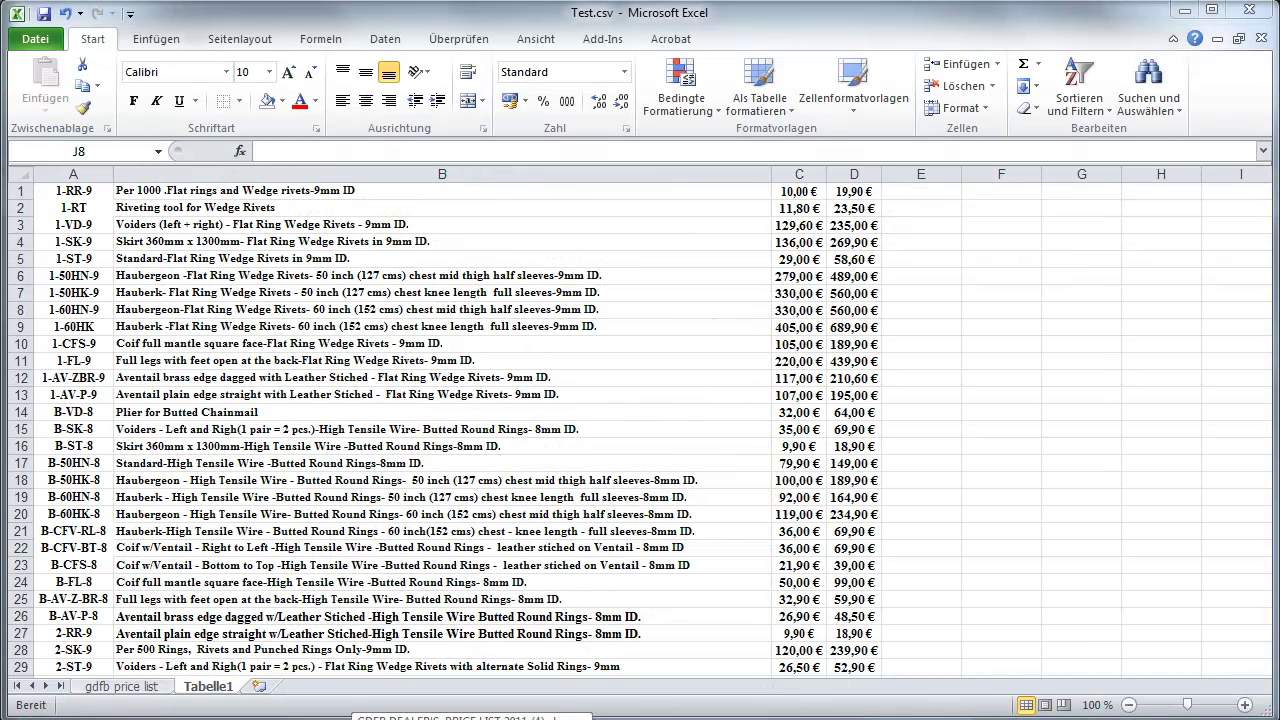
# Step: Switch to the Excel workbook GDFB DEALER'S PRICE LIST 2011 (4).xls and examine its "gdfb price list" and "Tabelle1" sheets
pyautogui.click(470, 716)
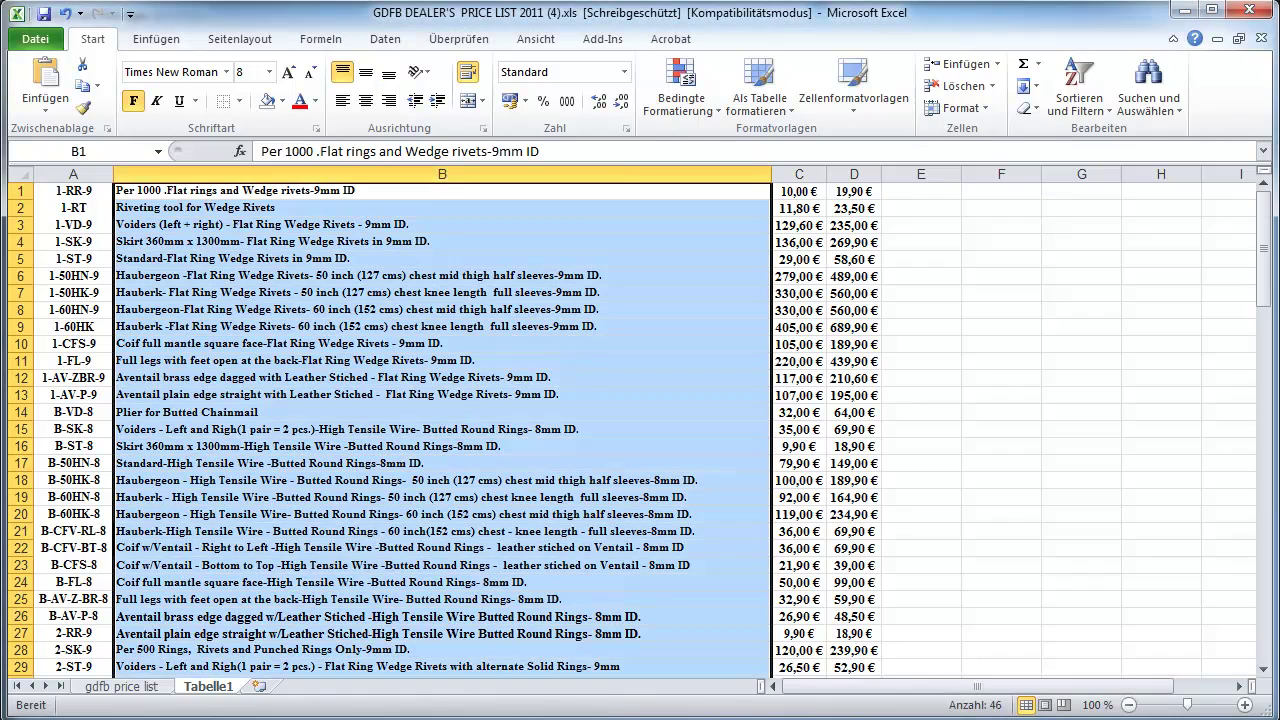
pyautogui.click(135, 688)
pyautogui.scroll(20, 1106, 490)
pyautogui.scroll(20, 1104, 490)
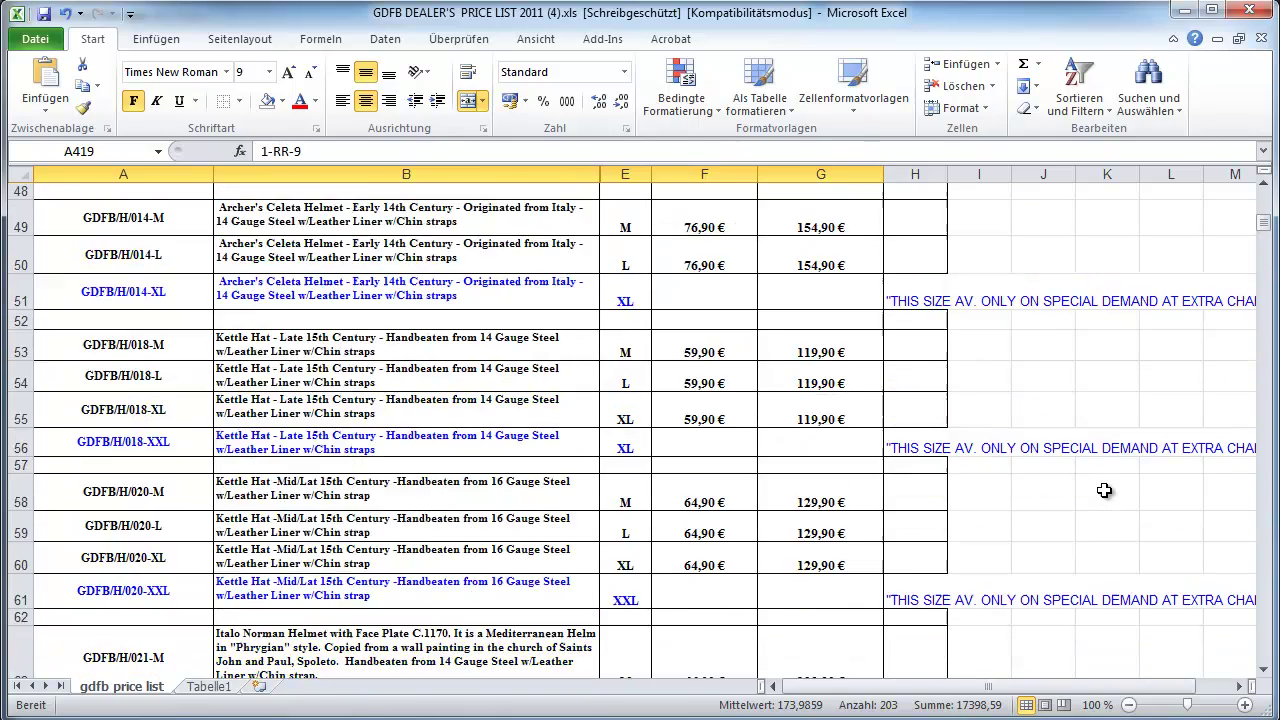
pyautogui.scroll(-10, 1100, 491)
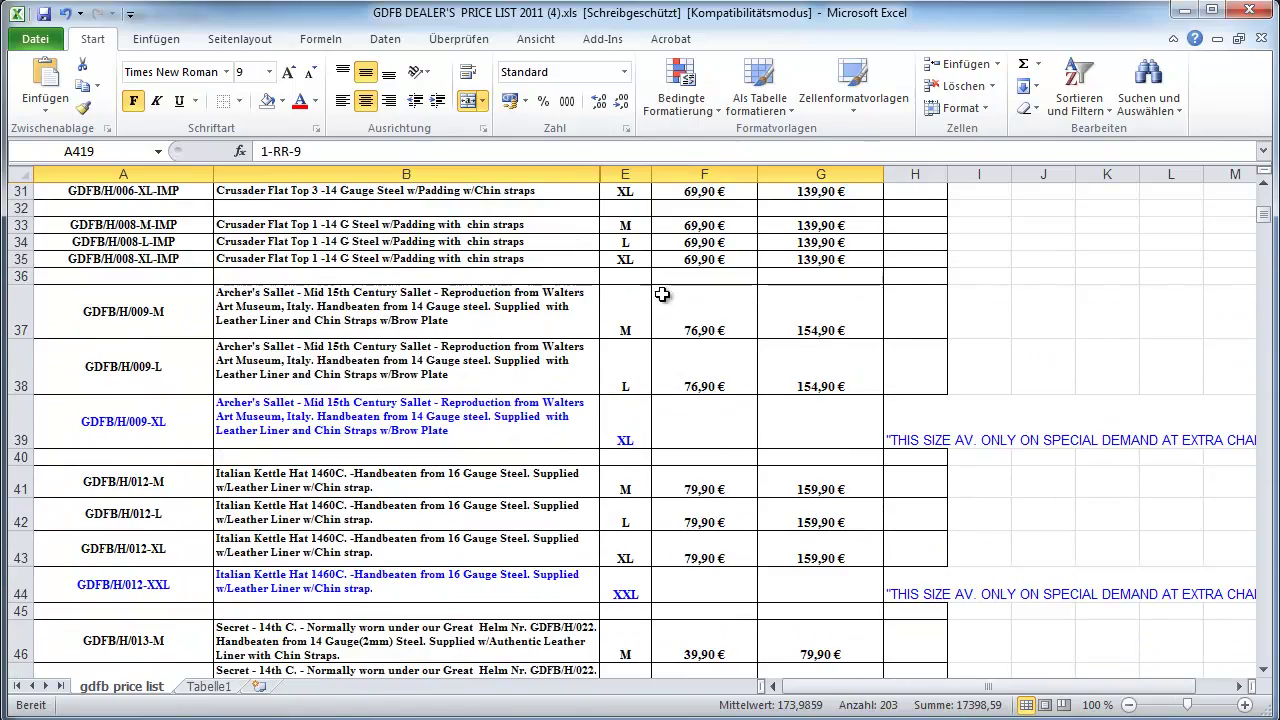
pyautogui.scroll(-20, 826, 340)
pyautogui.scroll(-20, 1118, 460)
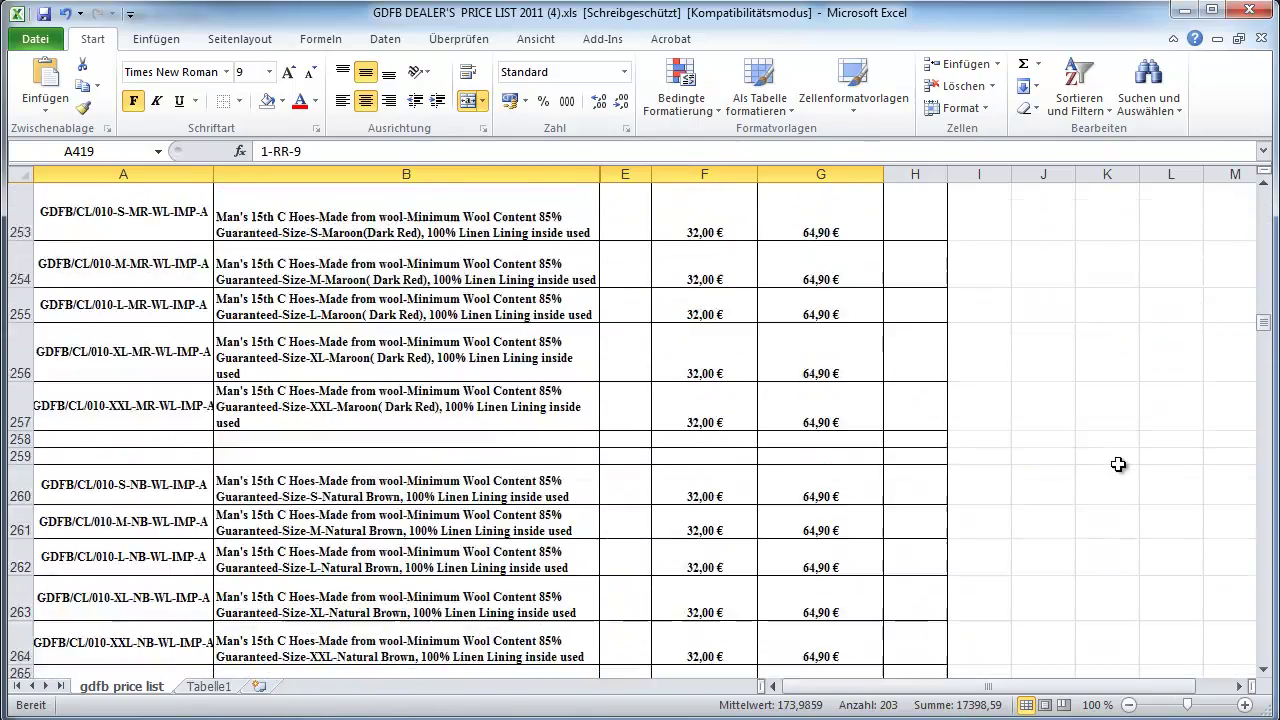
pyautogui.click(229, 694)
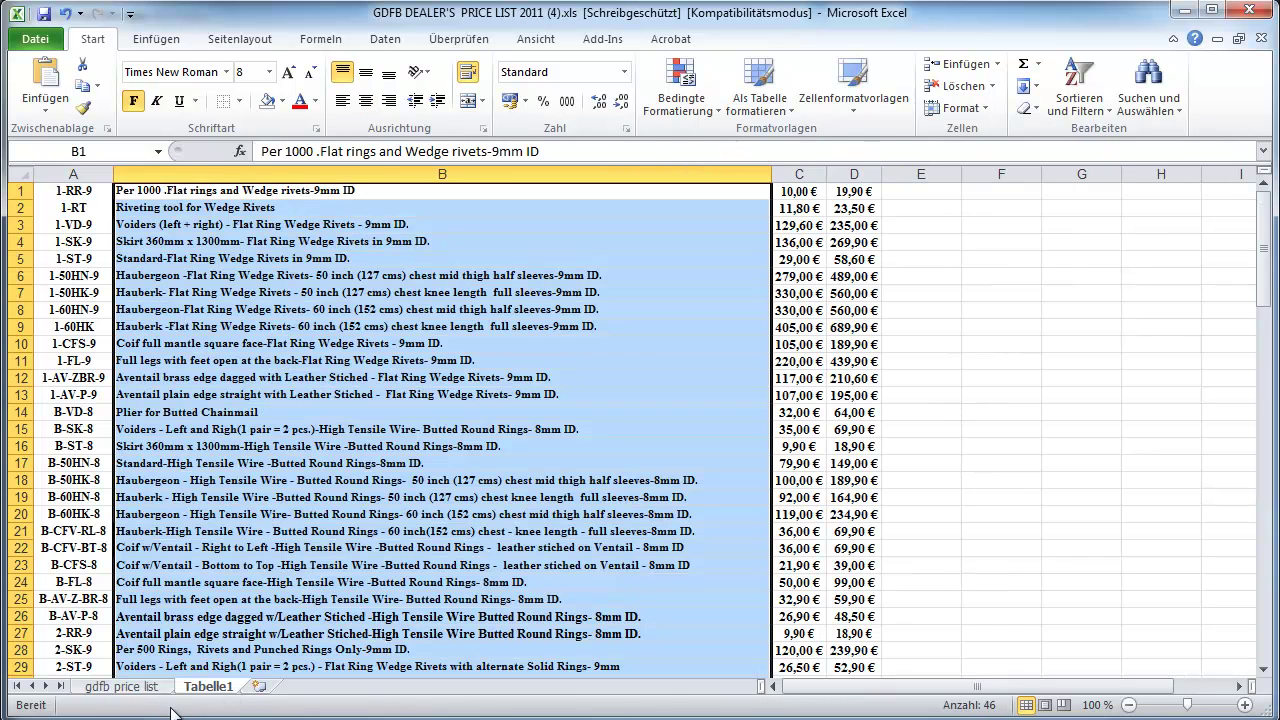
pyautogui.click(140, 692)
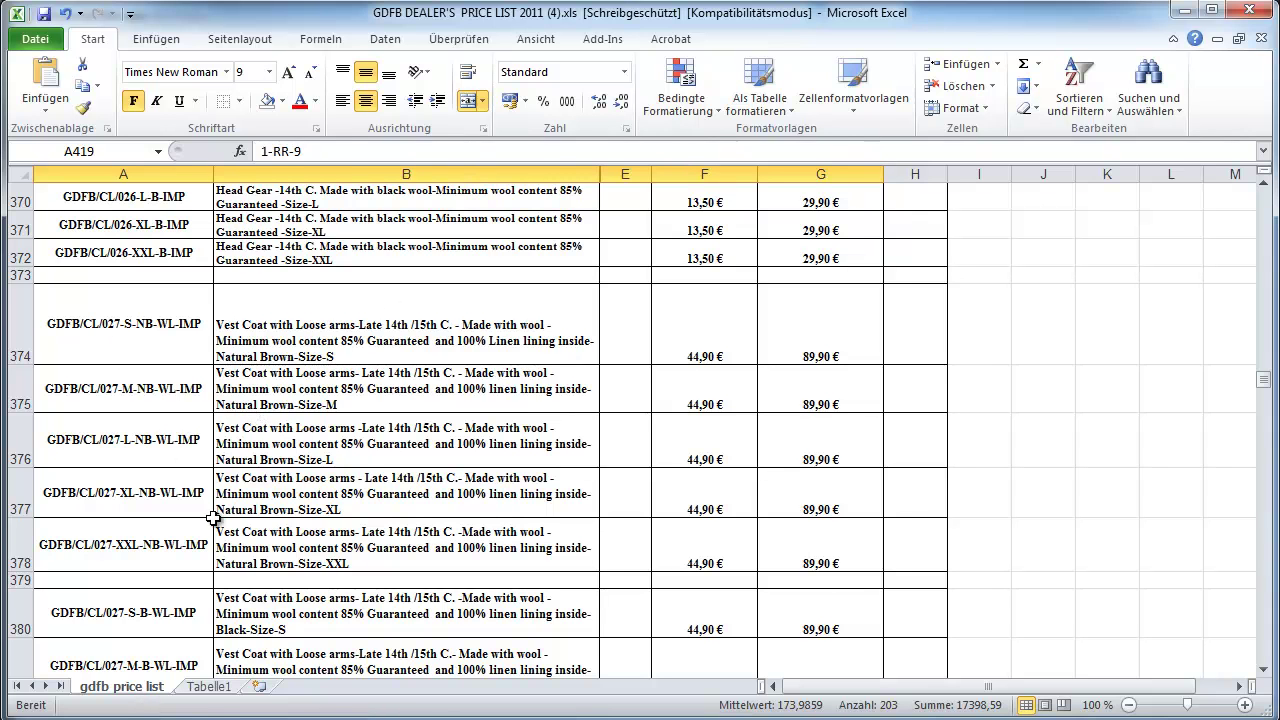
pyautogui.click(209, 686)
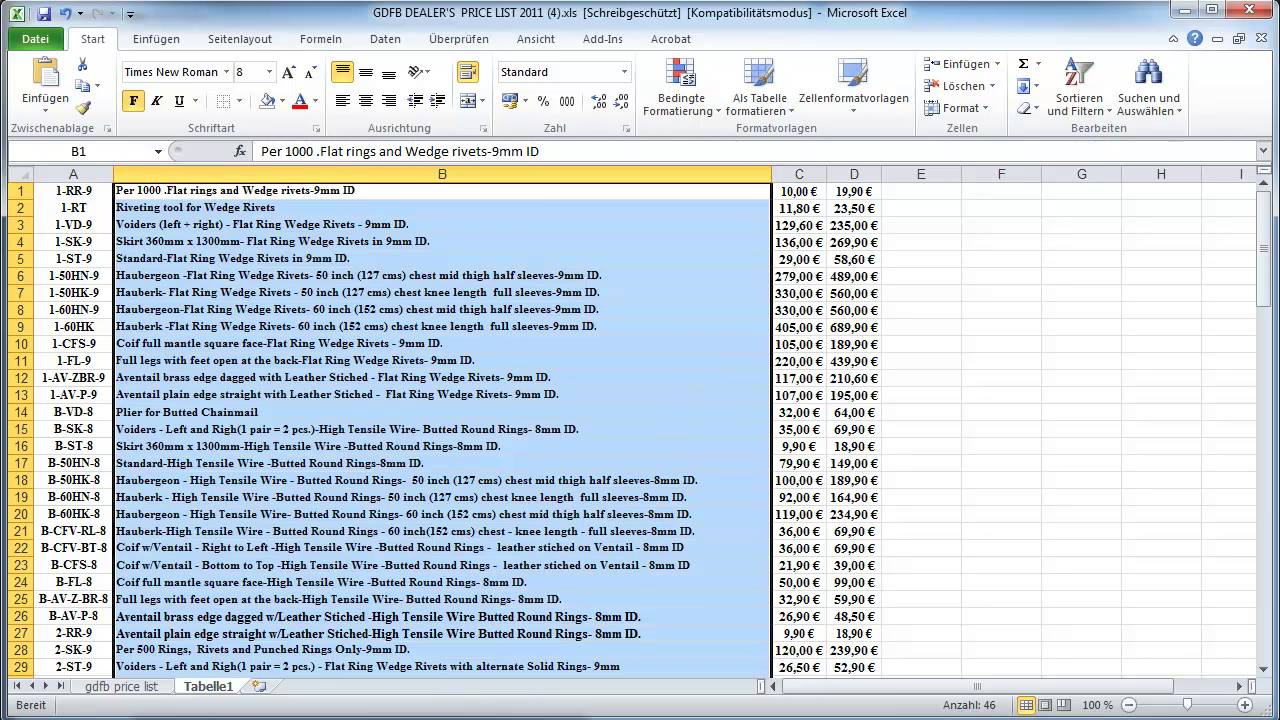
# Step: Switch to Test.csv and examine the header row of its Test sheet
pyautogui.hotkey('alt', 'Tab')
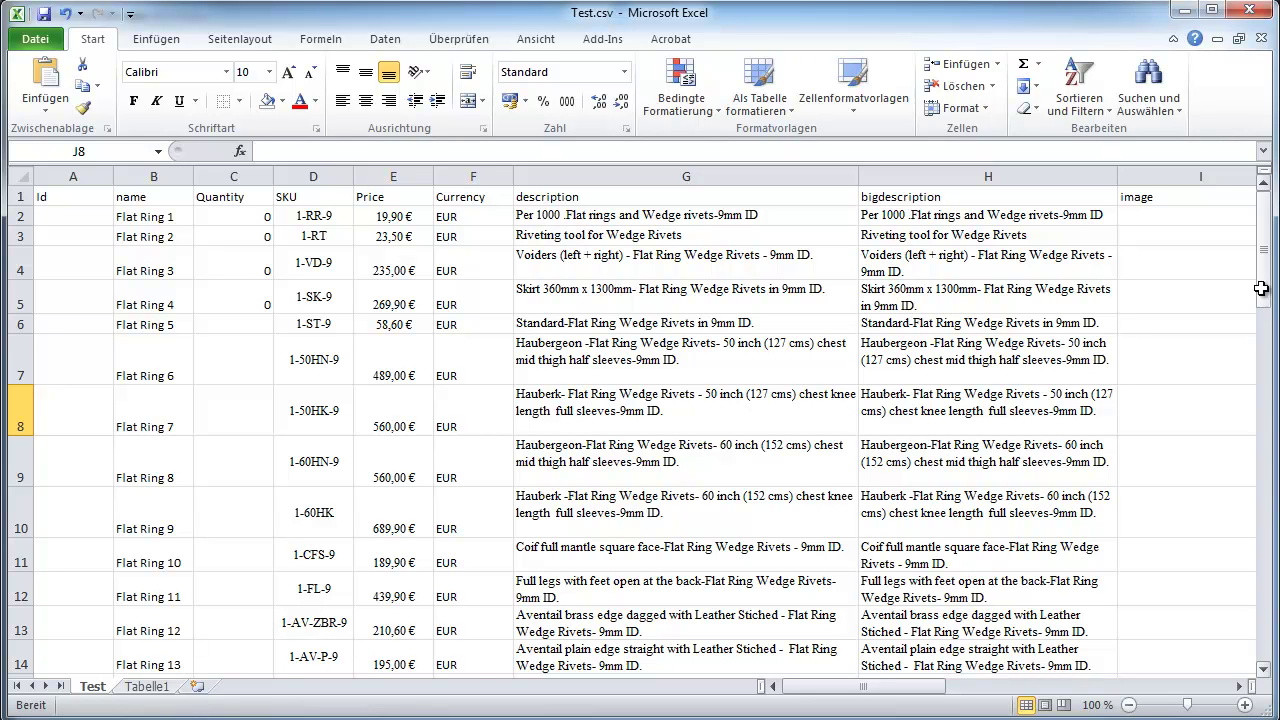
pyautogui.click(19, 197)
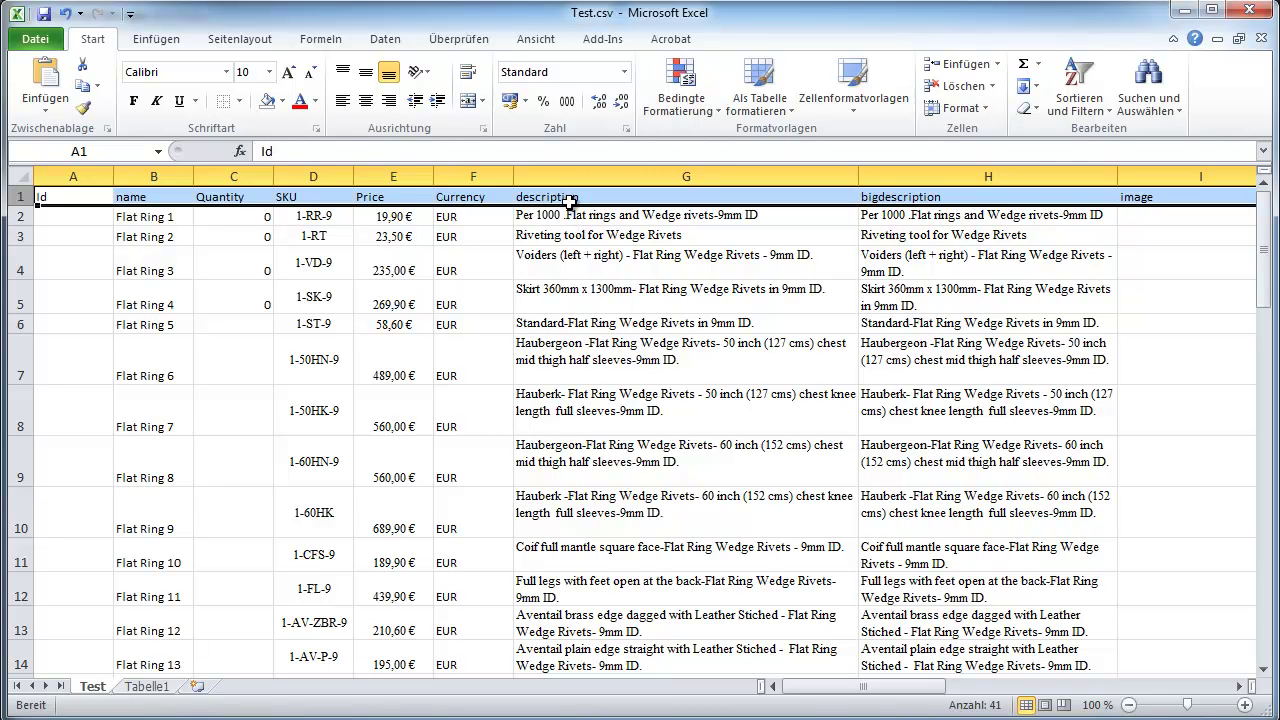
pyautogui.moveTo(824, 693)
pyautogui.mouseDown()
pyautogui.moveTo(986, 687)
pyautogui.moveTo(1140, 711)
pyautogui.moveTo(1160, 690)
pyautogui.moveTo(815, 689)
pyautogui.mouseUp()
# Step: Examine the Id, name, SKU, Price, Currency, description and bigdescription columns of the product table one by one
pyautogui.click(86, 176)
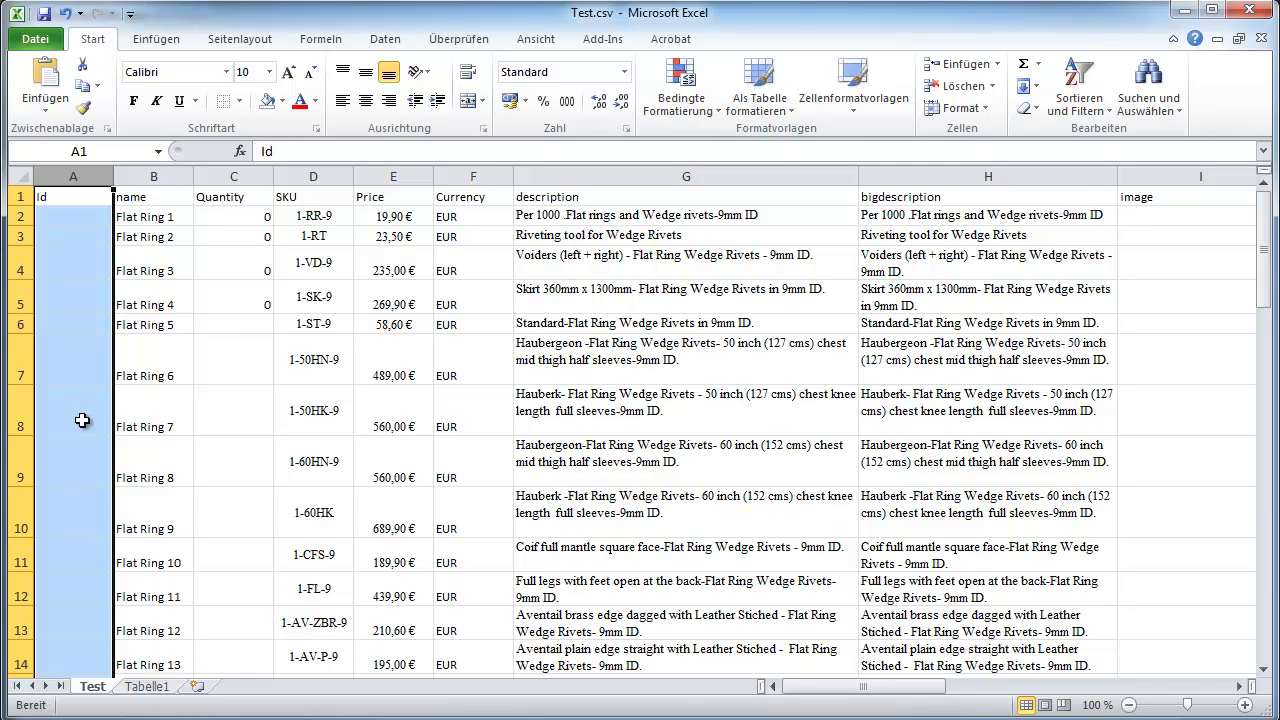
pyautogui.click(172, 177)
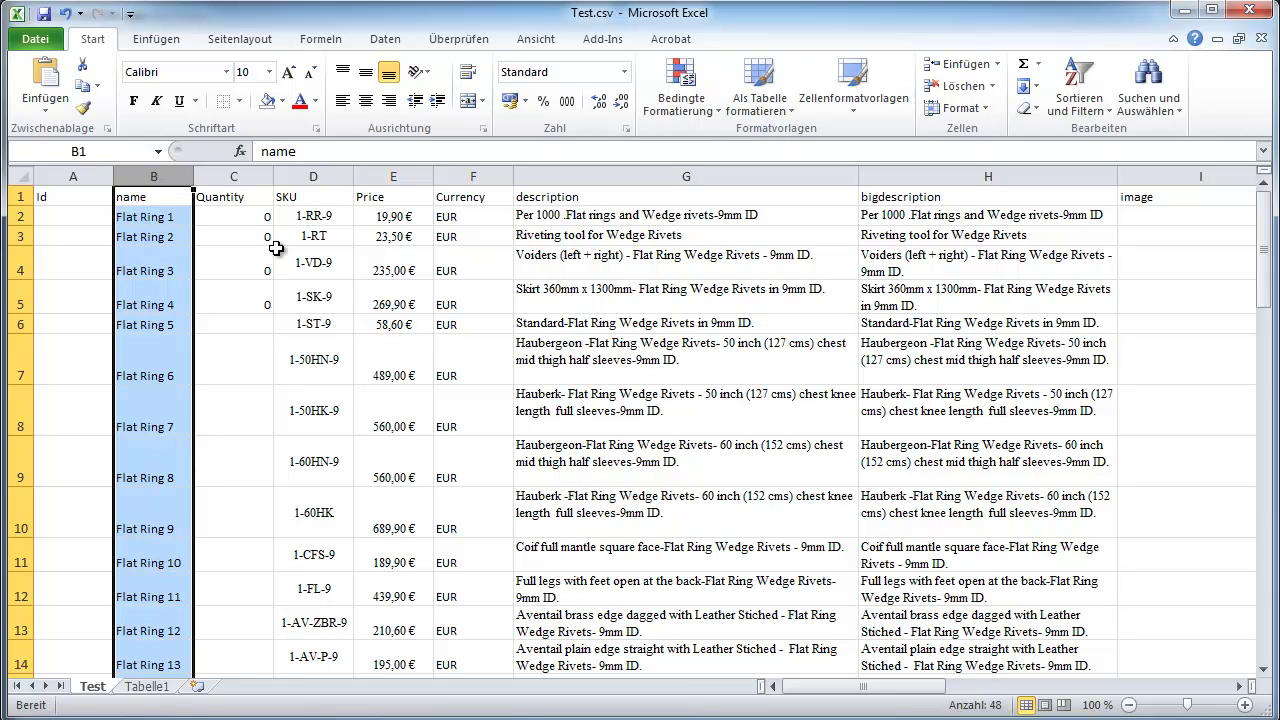
pyautogui.click(319, 196)
pyautogui.click(318, 176)
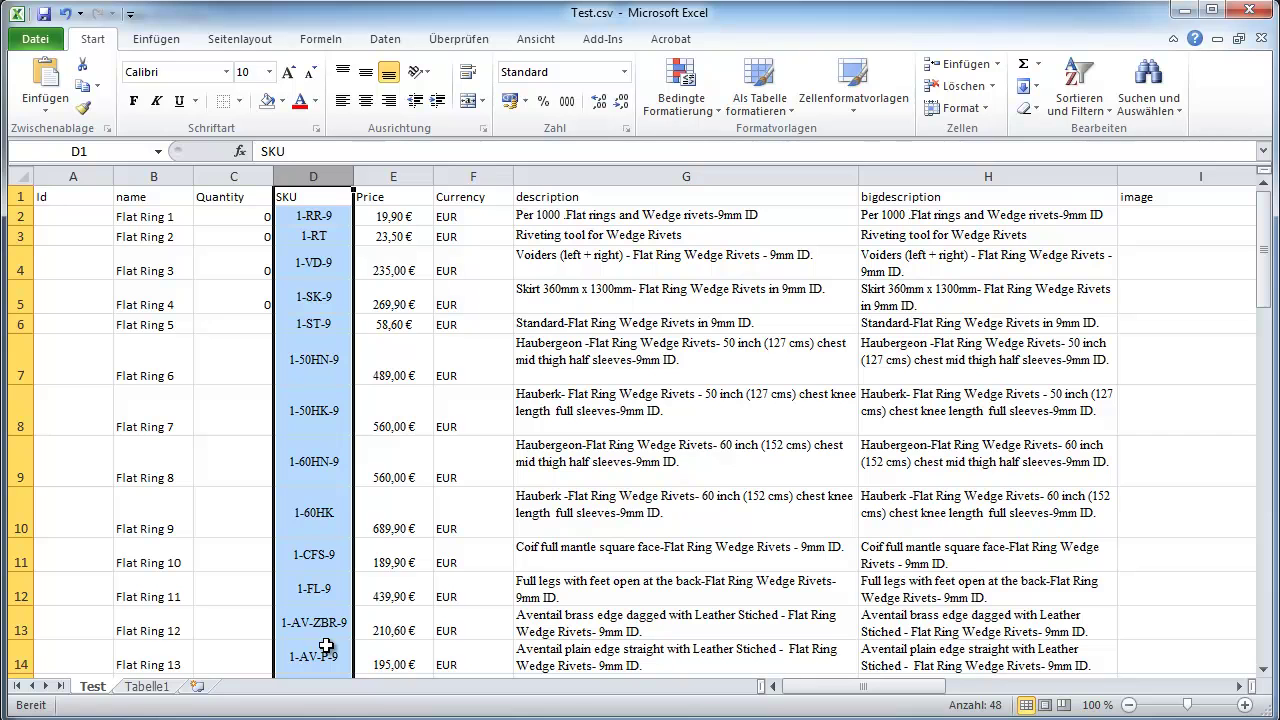
pyautogui.click(411, 176)
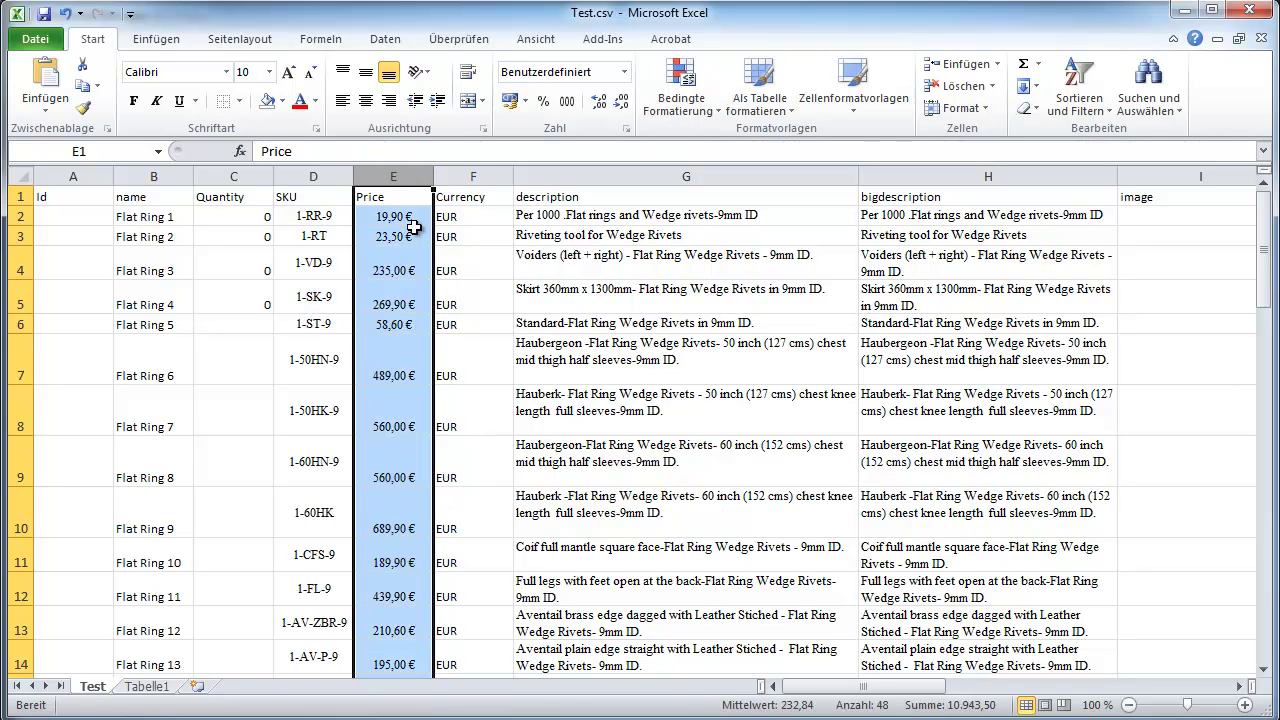
pyautogui.click(496, 172)
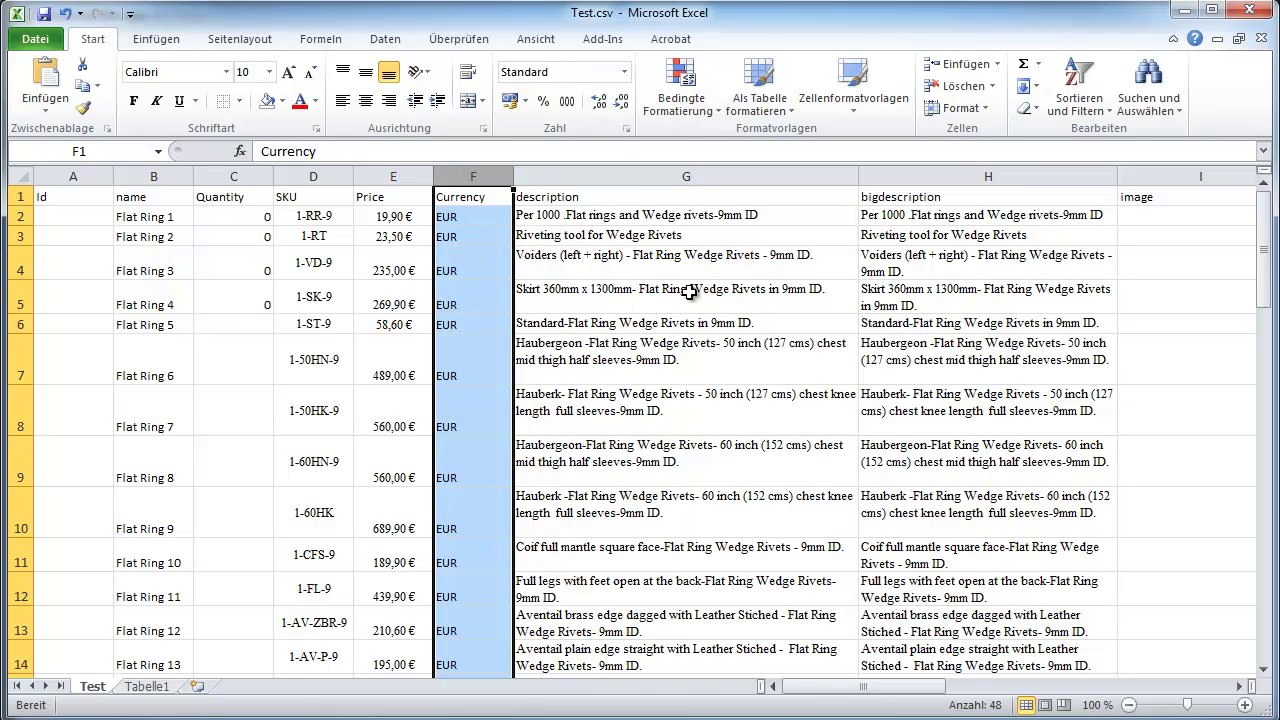
pyautogui.click(646, 172)
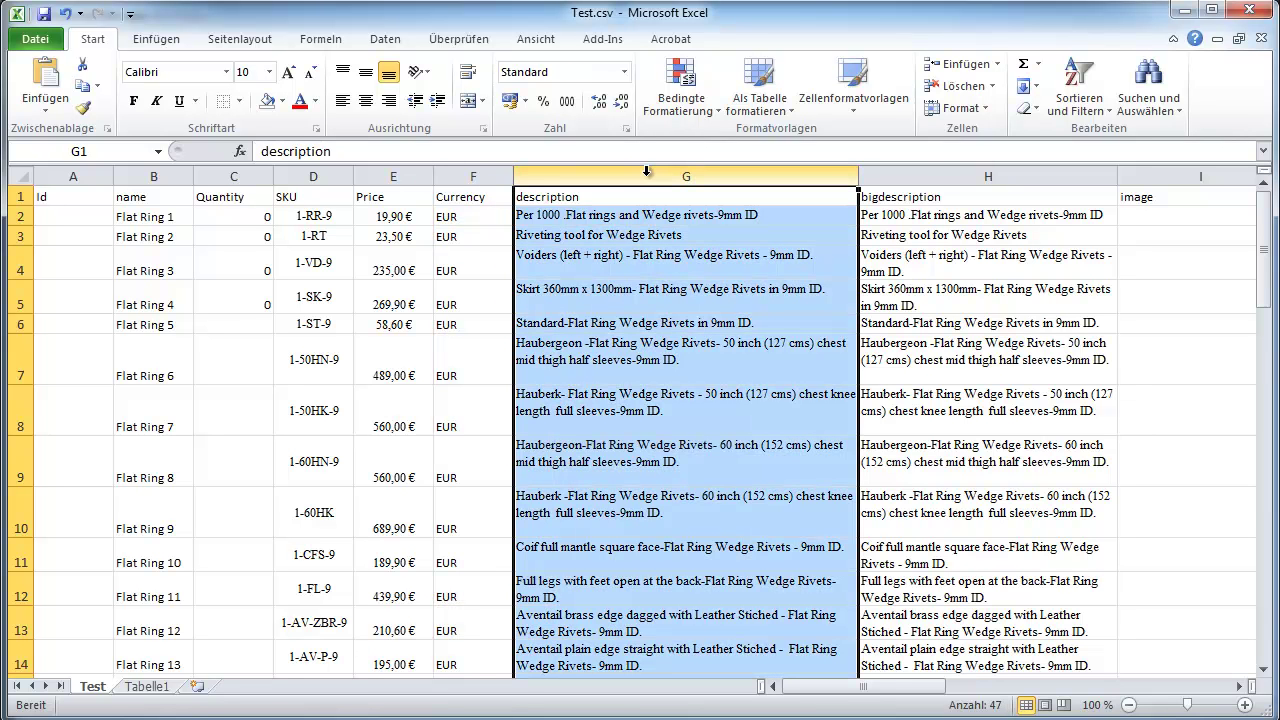
pyautogui.click(888, 172)
# Step: Fill the Publish column with Y from cells S4:S5 down to row 48, the last product row
pyautogui.moveTo(914, 686); pyautogui.dragTo(1155, 690)
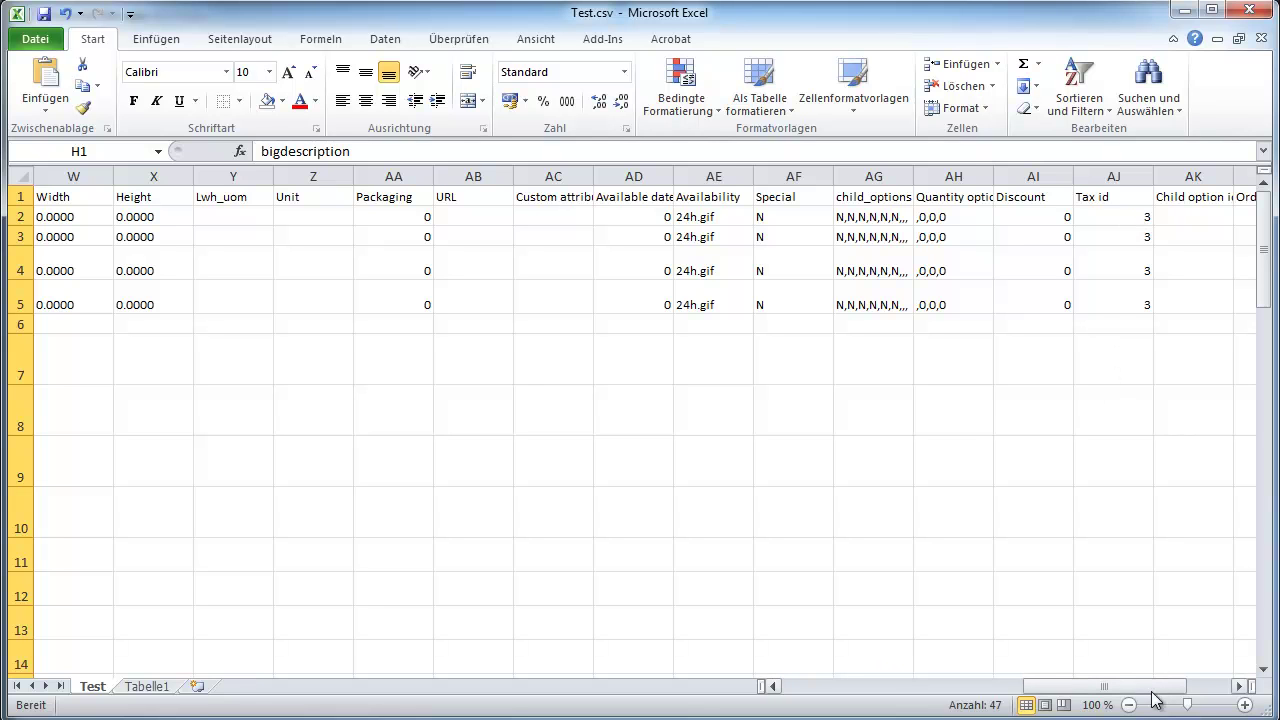
pyautogui.moveTo(1155, 690); pyautogui.dragTo(1042, 700)
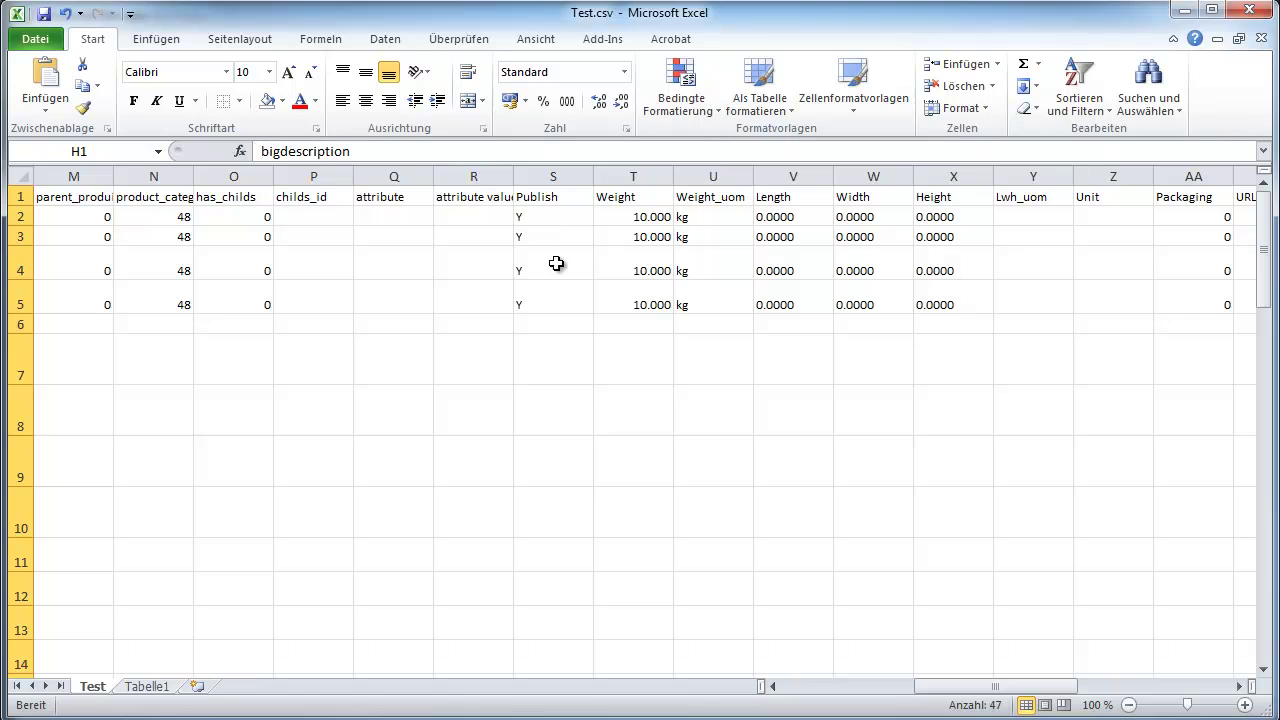
pyautogui.moveTo(558, 267); pyautogui.dragTo(561, 298)
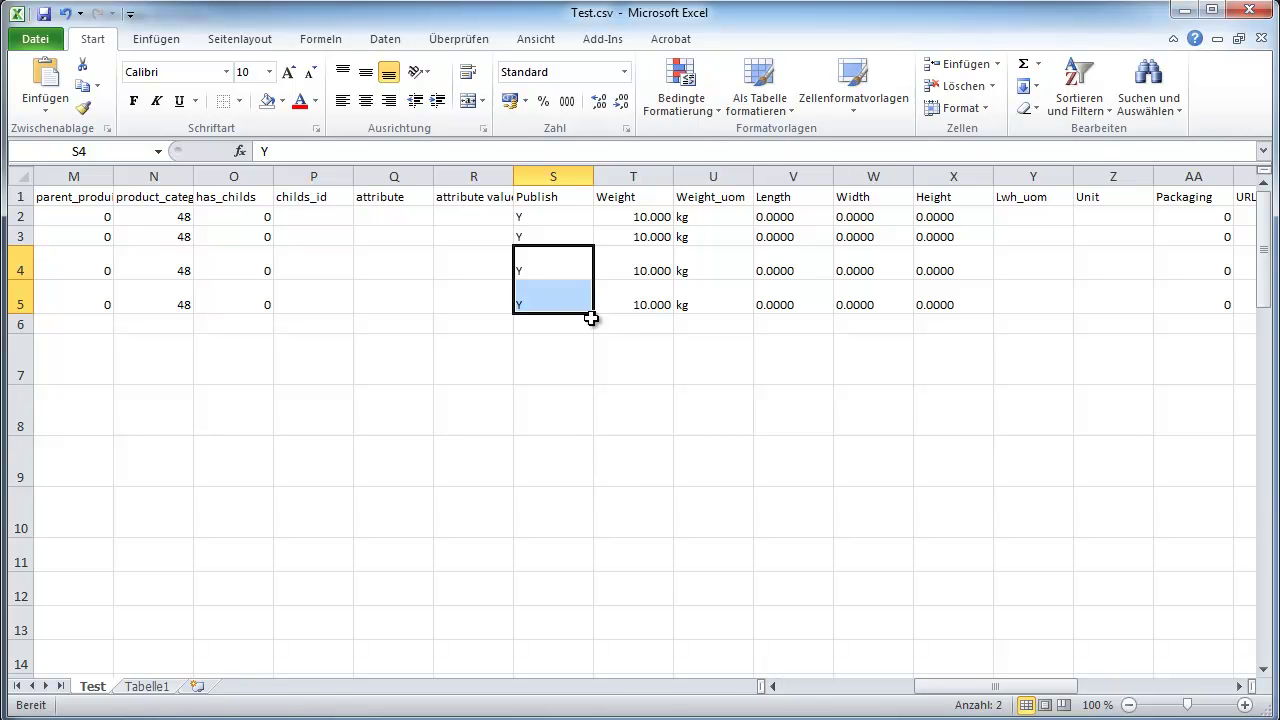
pyautogui.moveTo(594, 314); pyautogui.dragTo(591, 483)
pyautogui.moveTo(1045, 687); pyautogui.dragTo(1004, 706)
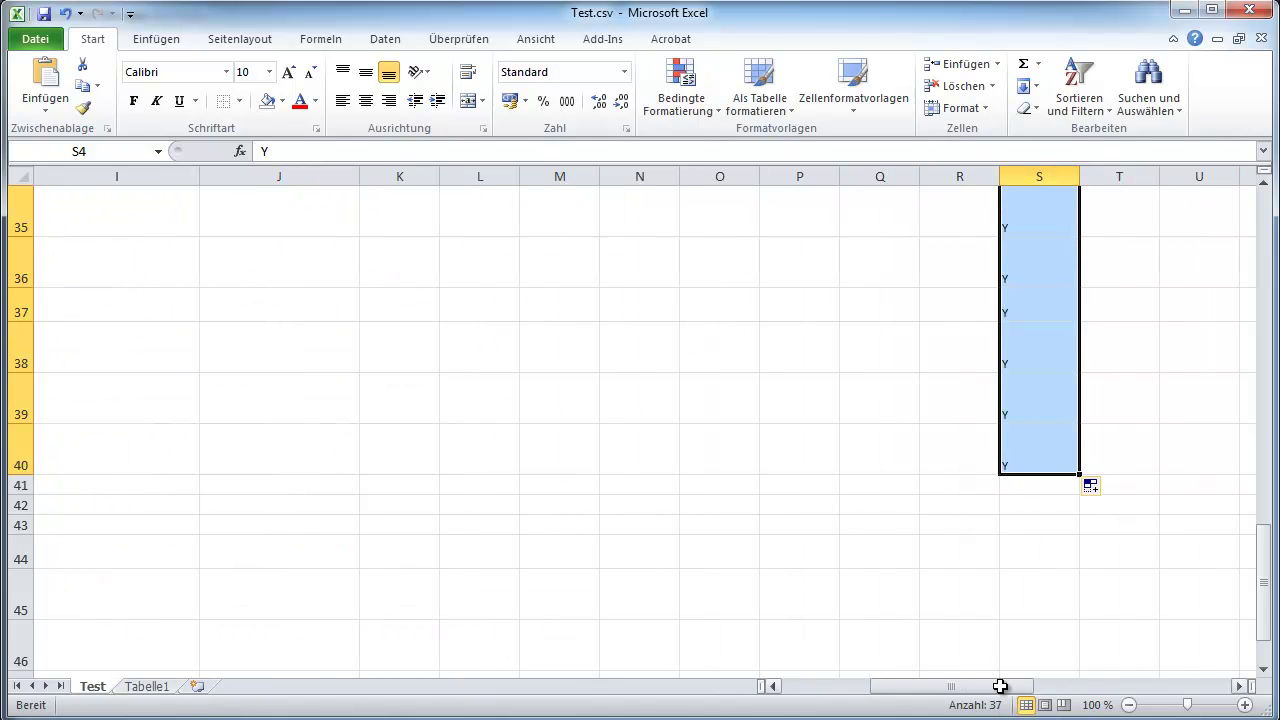
pyautogui.moveTo(1079, 474); pyautogui.dragTo(1056, 312)
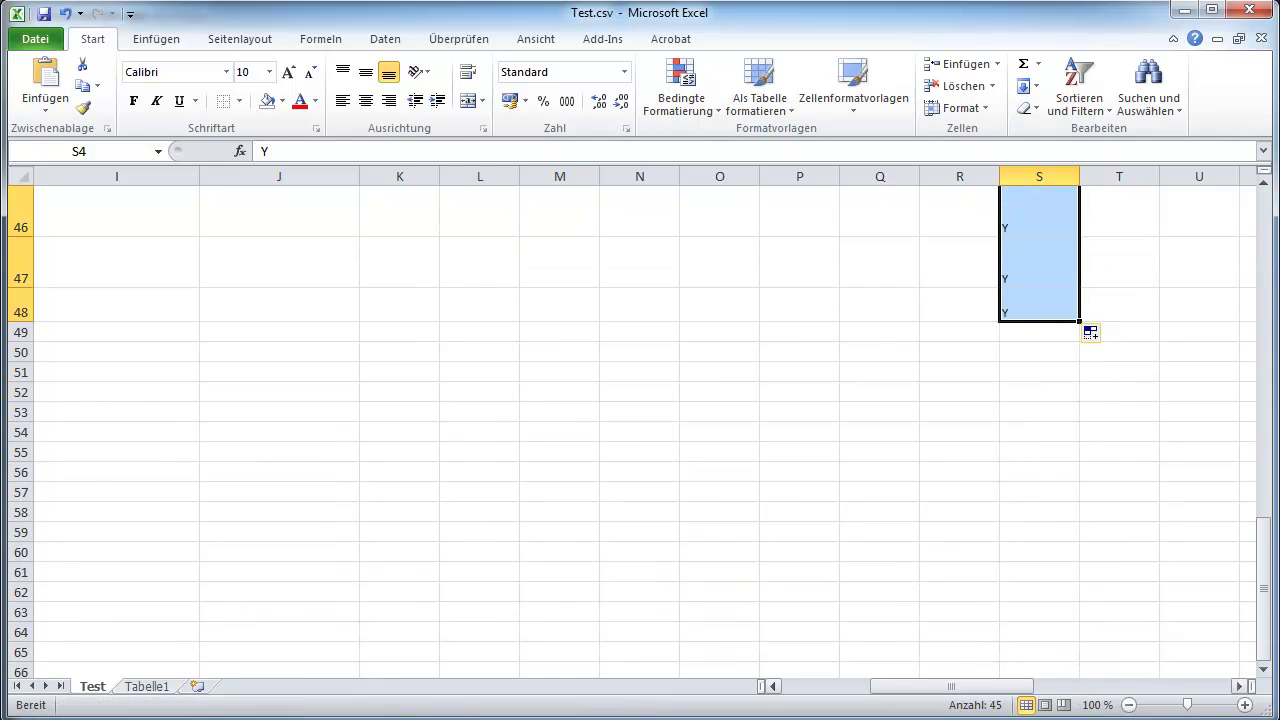
pyautogui.moveTo(972, 689)
pyautogui.mouseDown()
pyautogui.moveTo(872, 691)
pyautogui.moveTo(978, 690)
pyautogui.moveTo(930, 689)
pyautogui.moveTo(958, 689)
pyautogui.mouseUp()
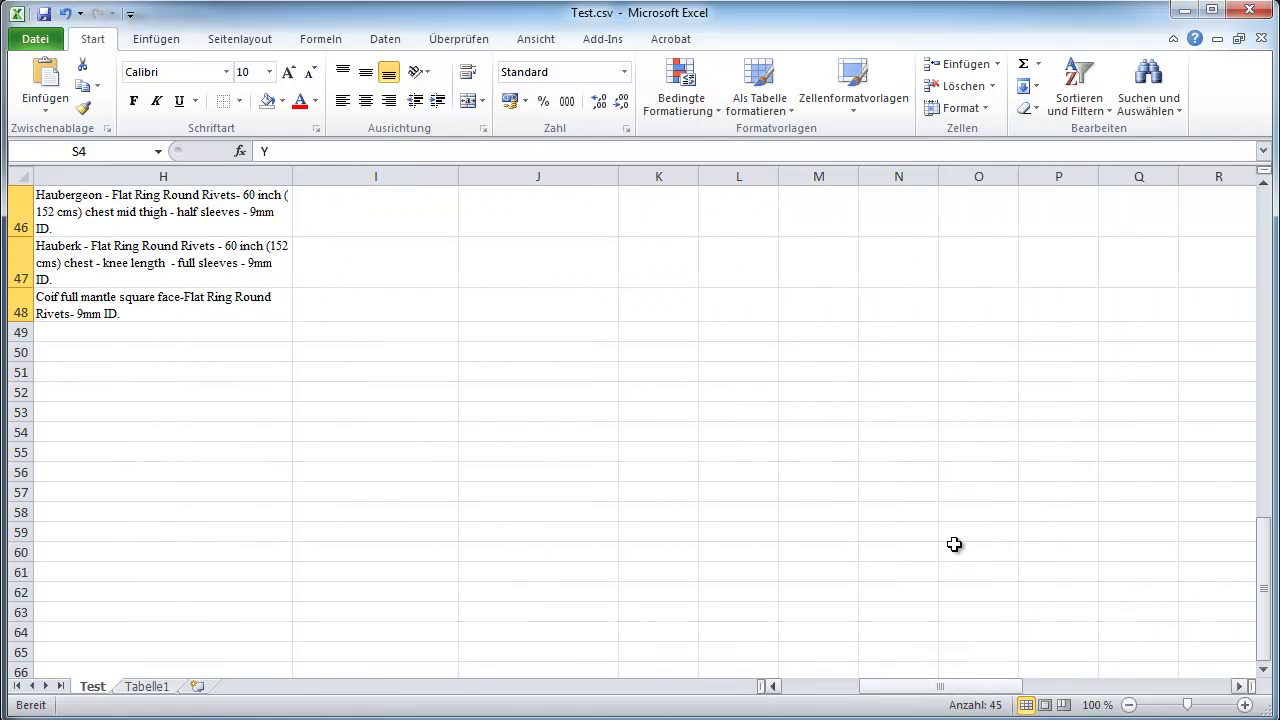
# Step: Look up the Schwerter category's Id in Firefox's category tree and fill the product category column of Test.csv with 1 from N2 to N48
pyautogui.scroll(15, 955, 544)
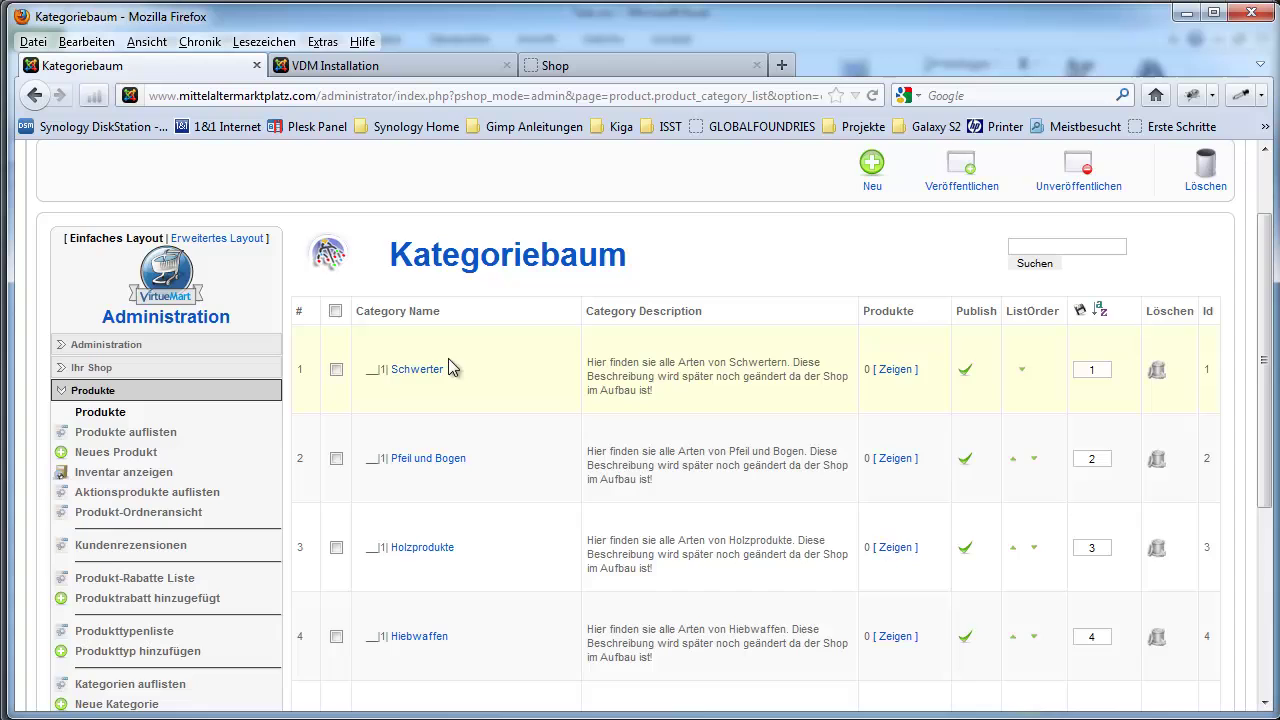
pyautogui.scroll(-6, 223, 394)
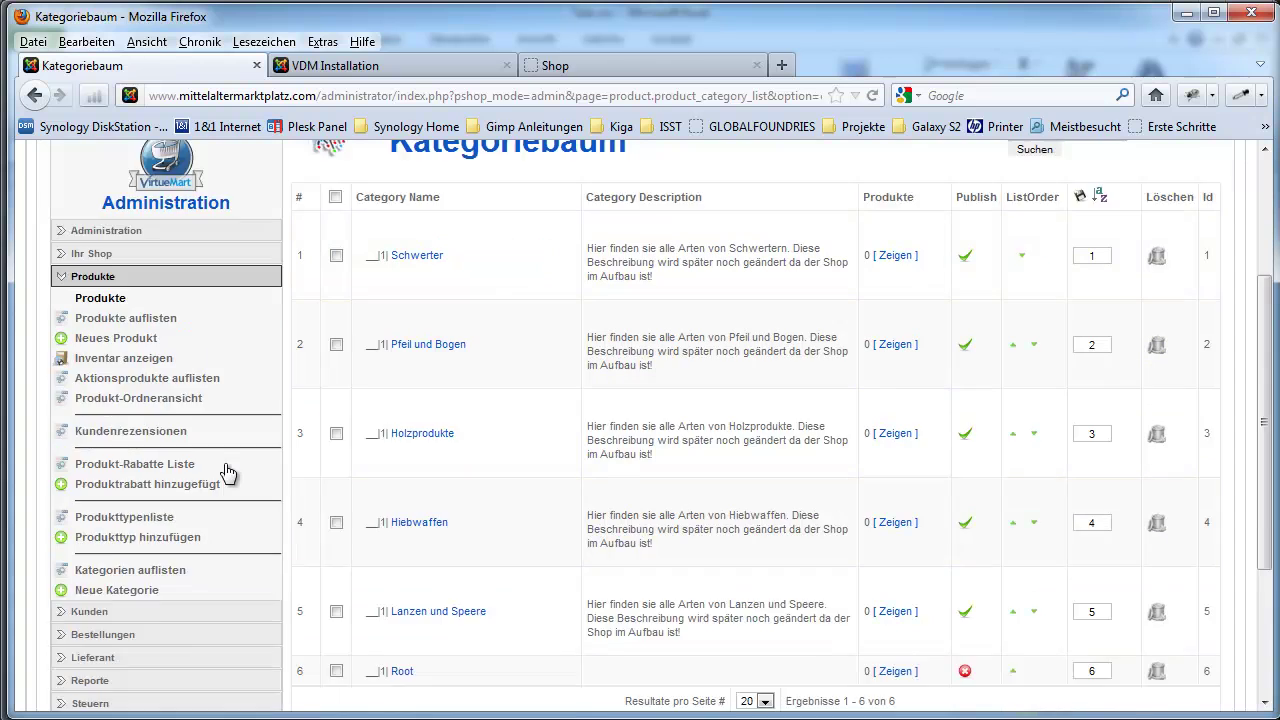
pyautogui.click(155, 344)
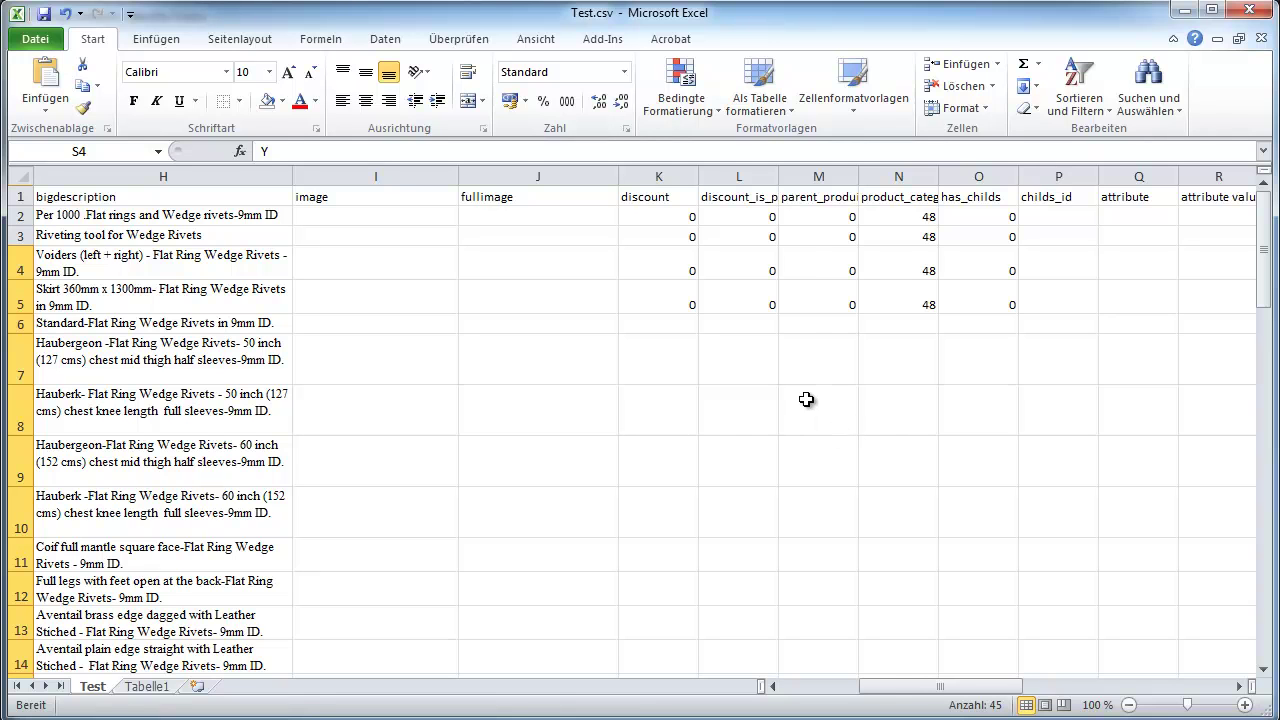
pyautogui.click(925, 217)
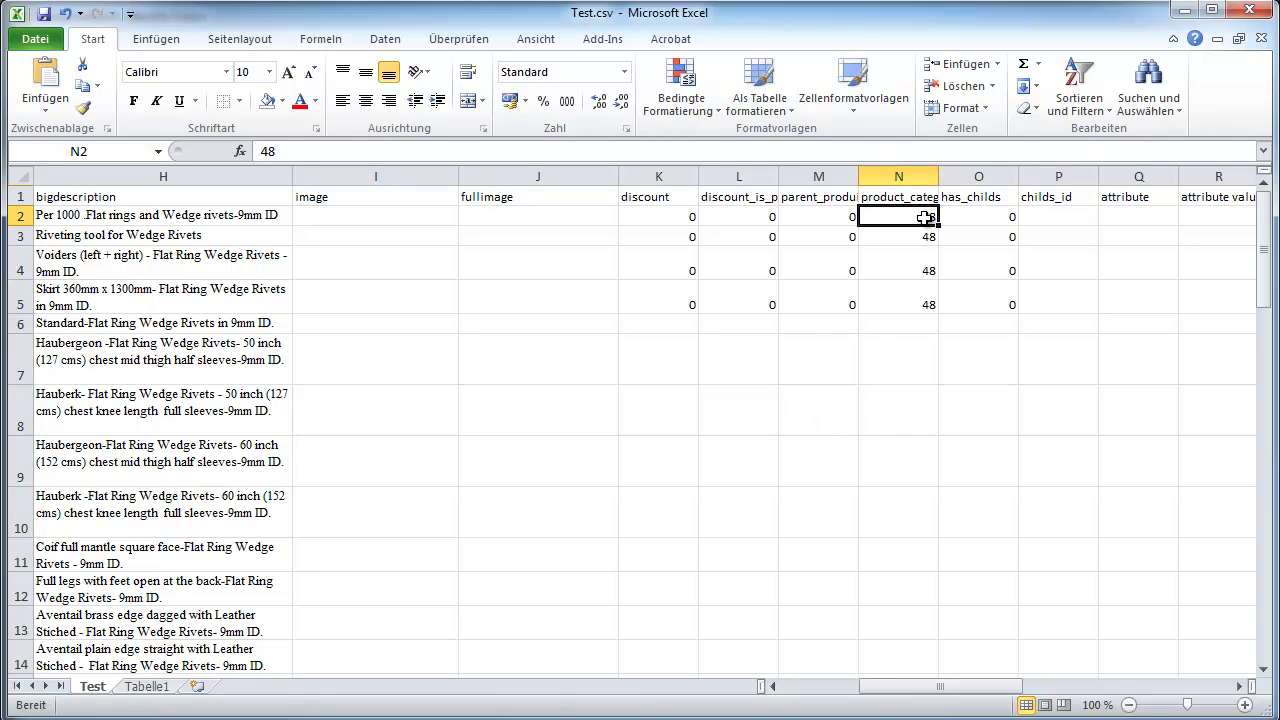
pyautogui.write('1')
pyautogui.click(928, 297)
pyautogui.click(925, 218)
pyautogui.moveTo(942, 228); pyautogui.dragTo(938, 267)
pyautogui.click(966, 423)
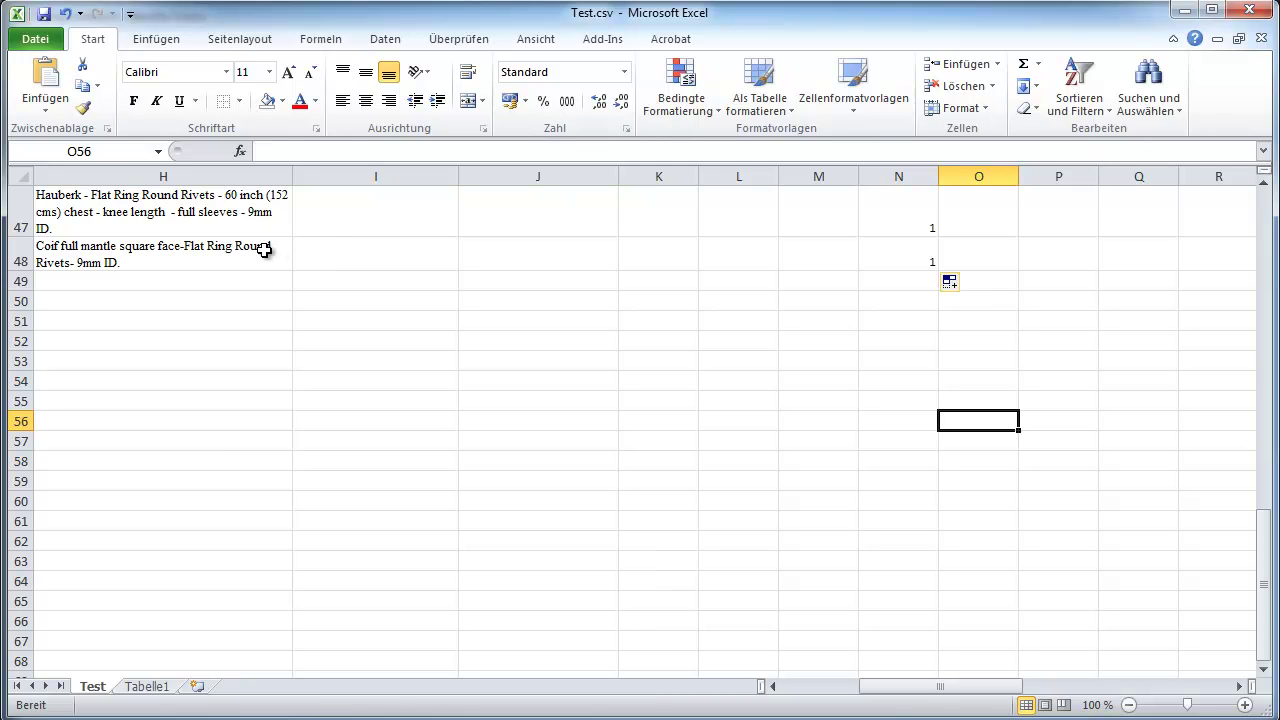
# Step: Save the current sheet as DummyTest.csv in the CSV-Generated folder, keeping the delimiter-separated CSV format
pyautogui.click(36, 39)
pyautogui.click(104, 100)
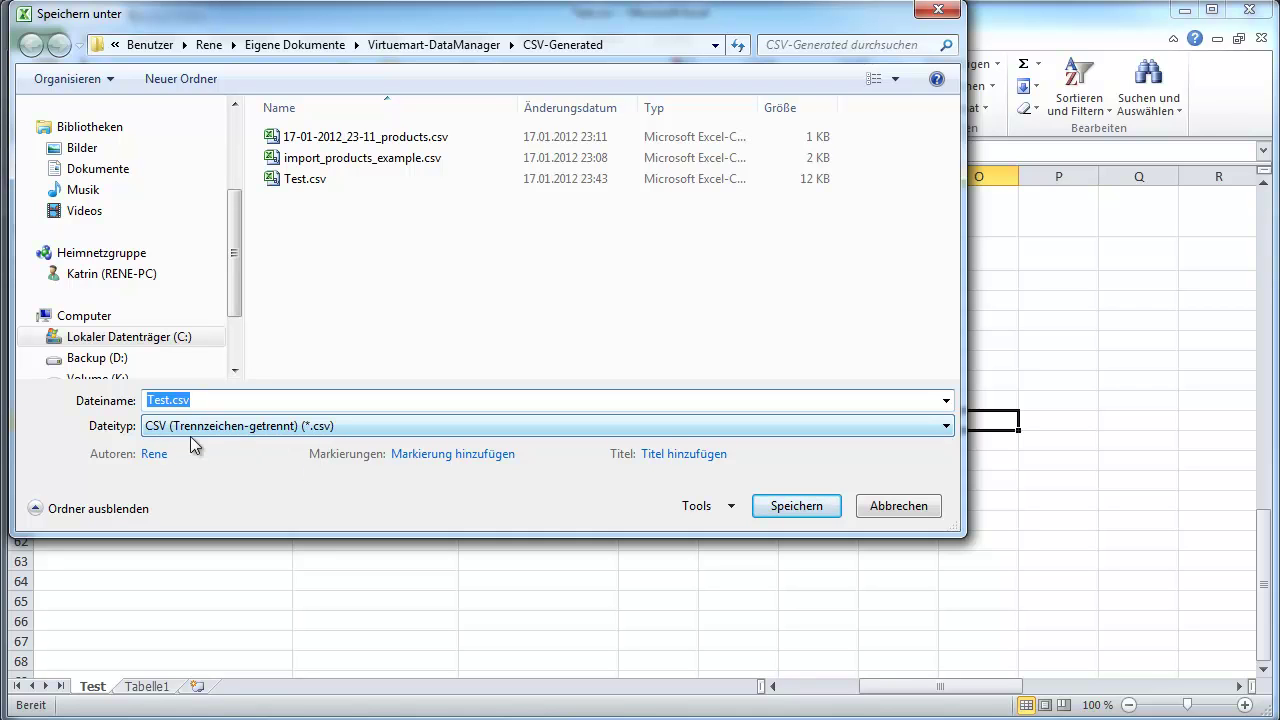
pyautogui.moveTo(169, 400); pyautogui.dragTo(117, 400)
pyautogui.write('Dummy')
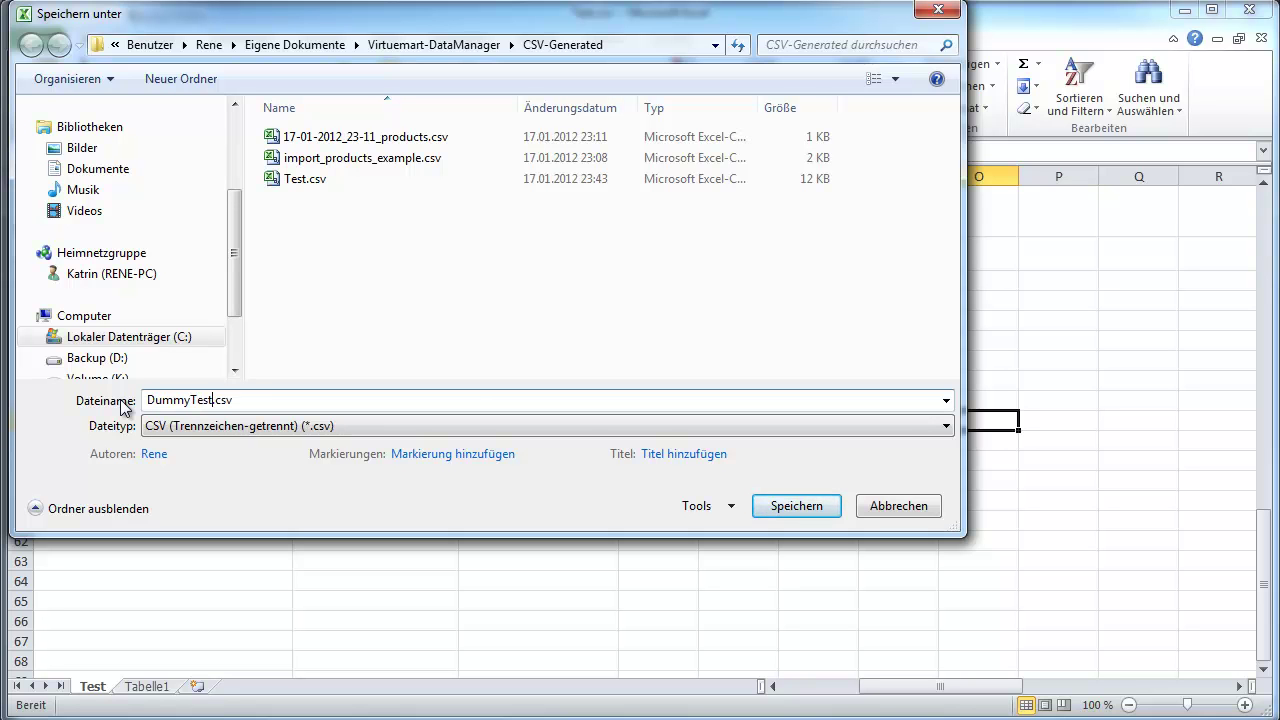
pyautogui.click(813, 508)
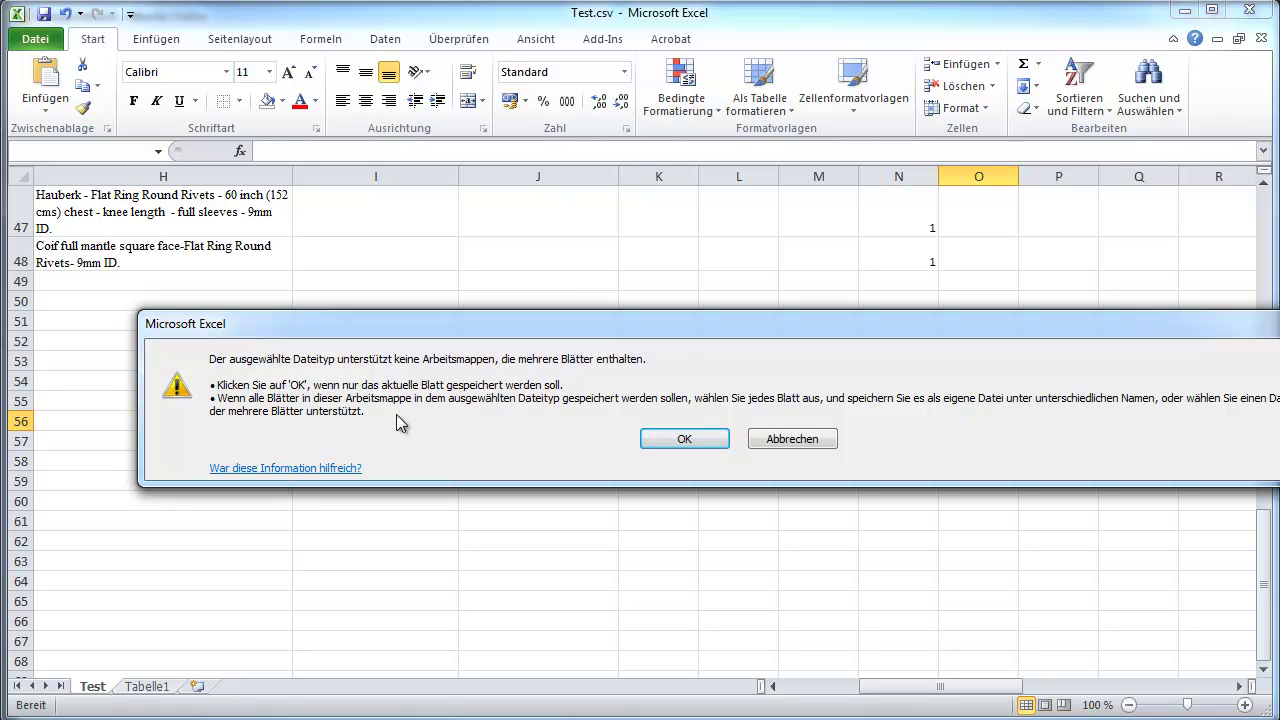
pyautogui.click(712, 440)
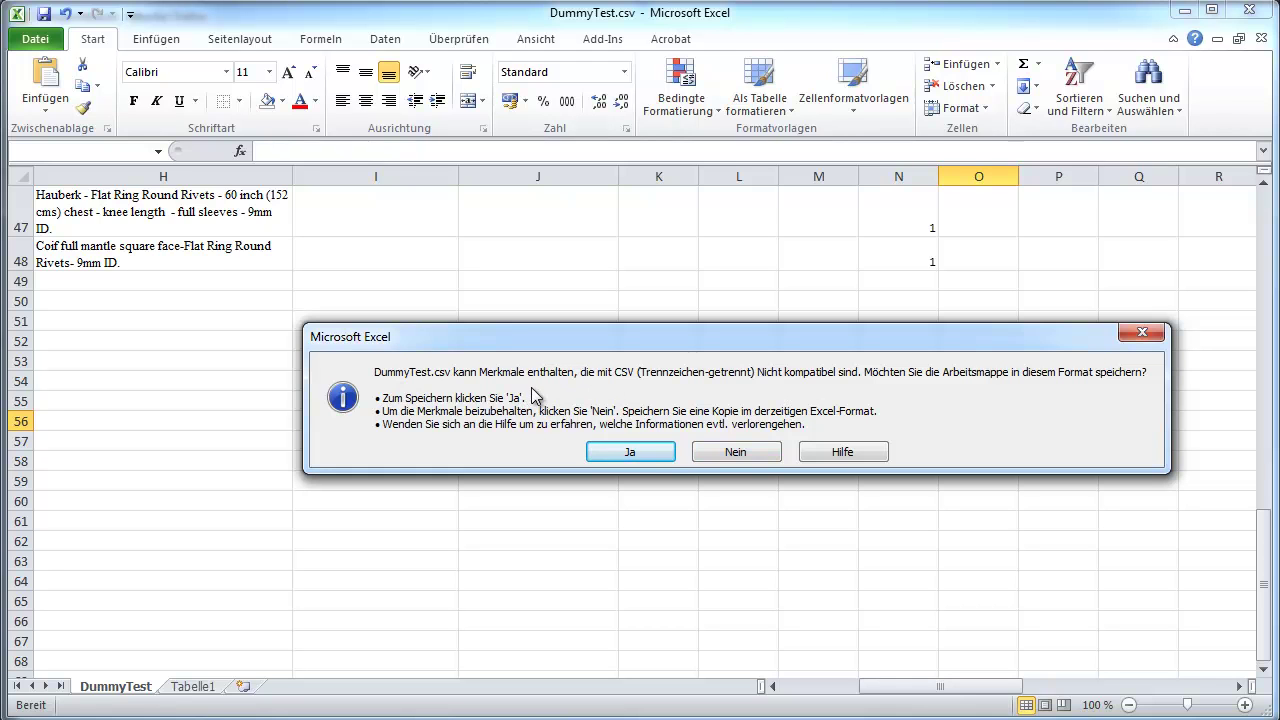
pyautogui.click(630, 452)
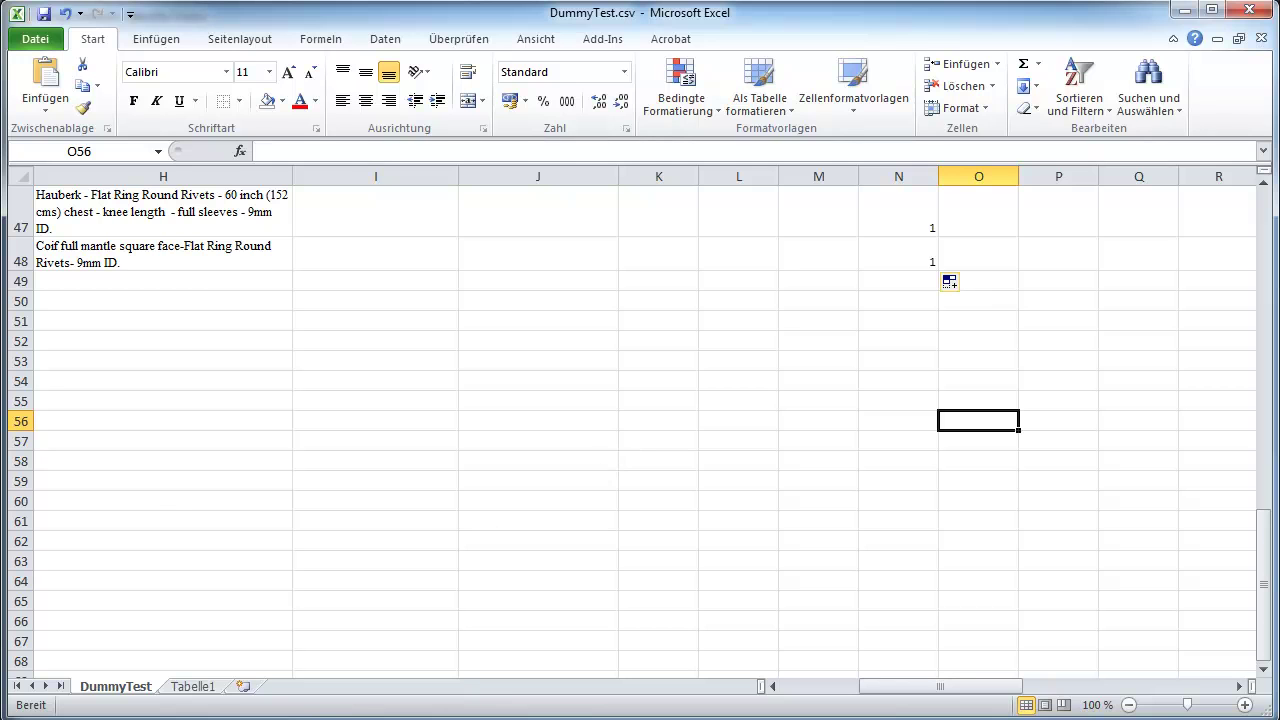
# Step: Switch to Virtuemart Manager, set the data import type to Products and examine the required CSV file format
pyautogui.hotkey('alt', 'Tab')
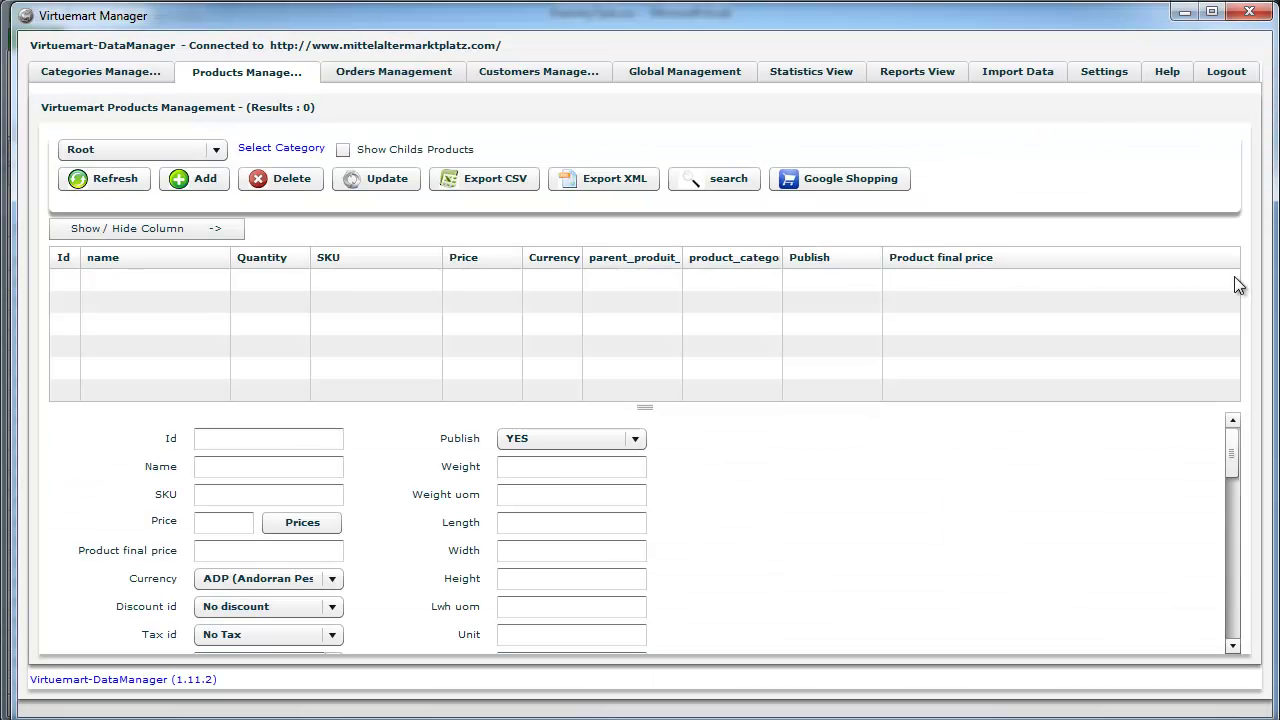
pyautogui.click(1025, 78)
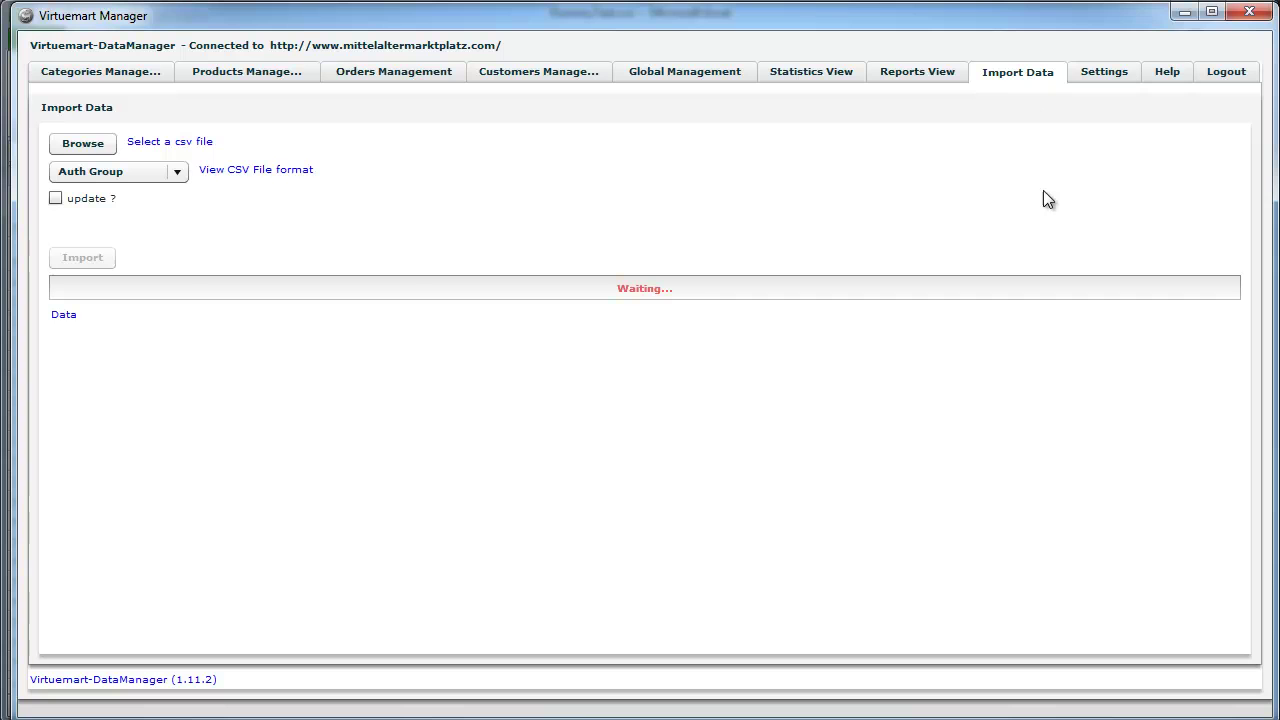
pyautogui.click(178, 174)
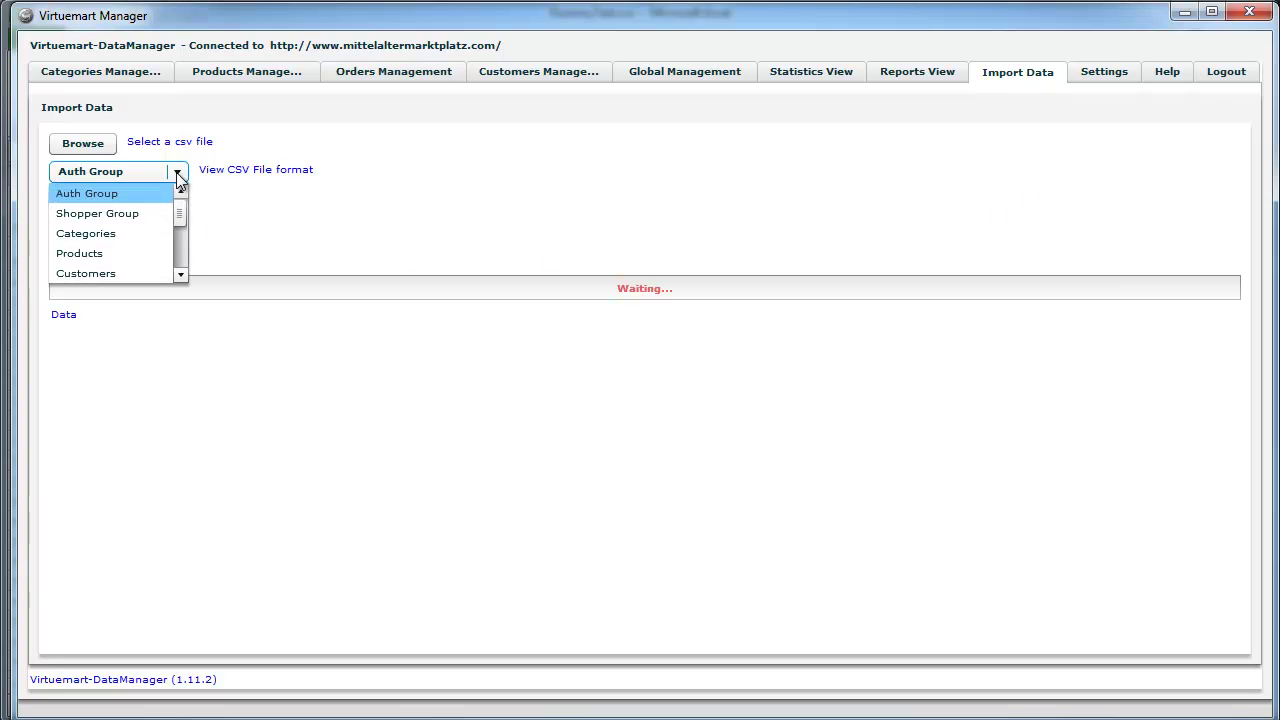
pyautogui.click(139, 253)
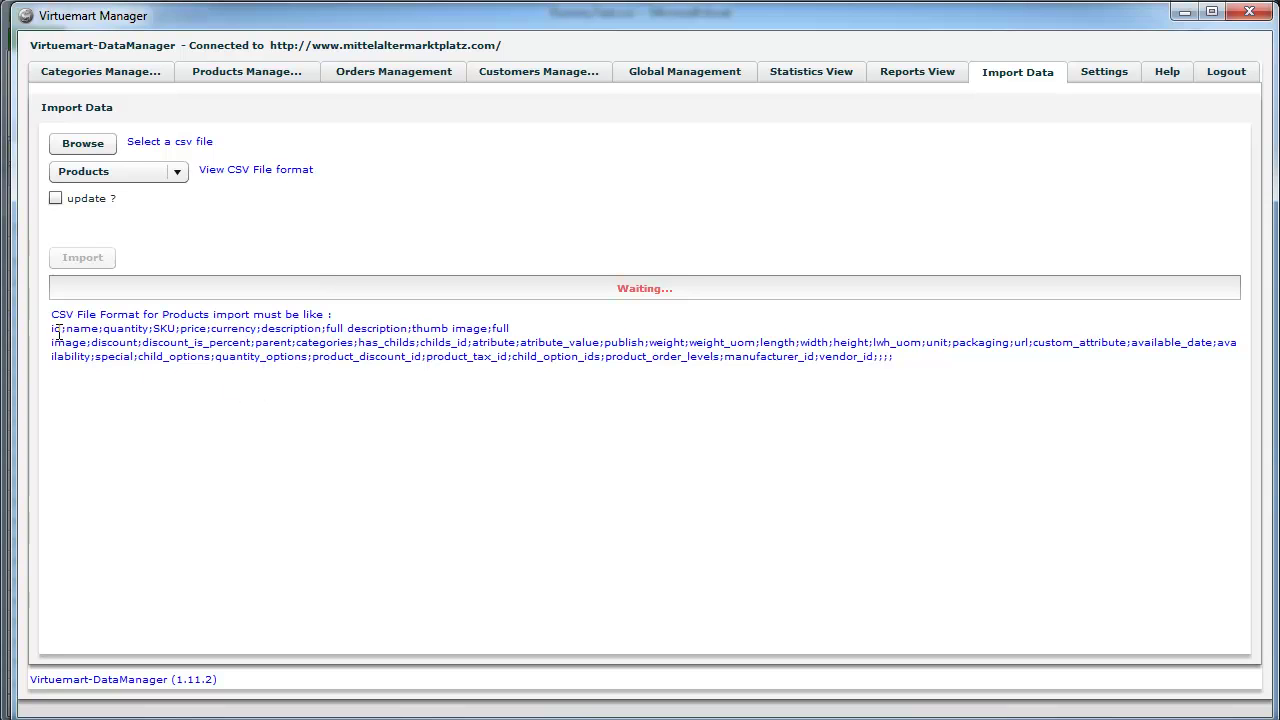
pyautogui.moveTo(55, 331); pyautogui.dragTo(920, 361)
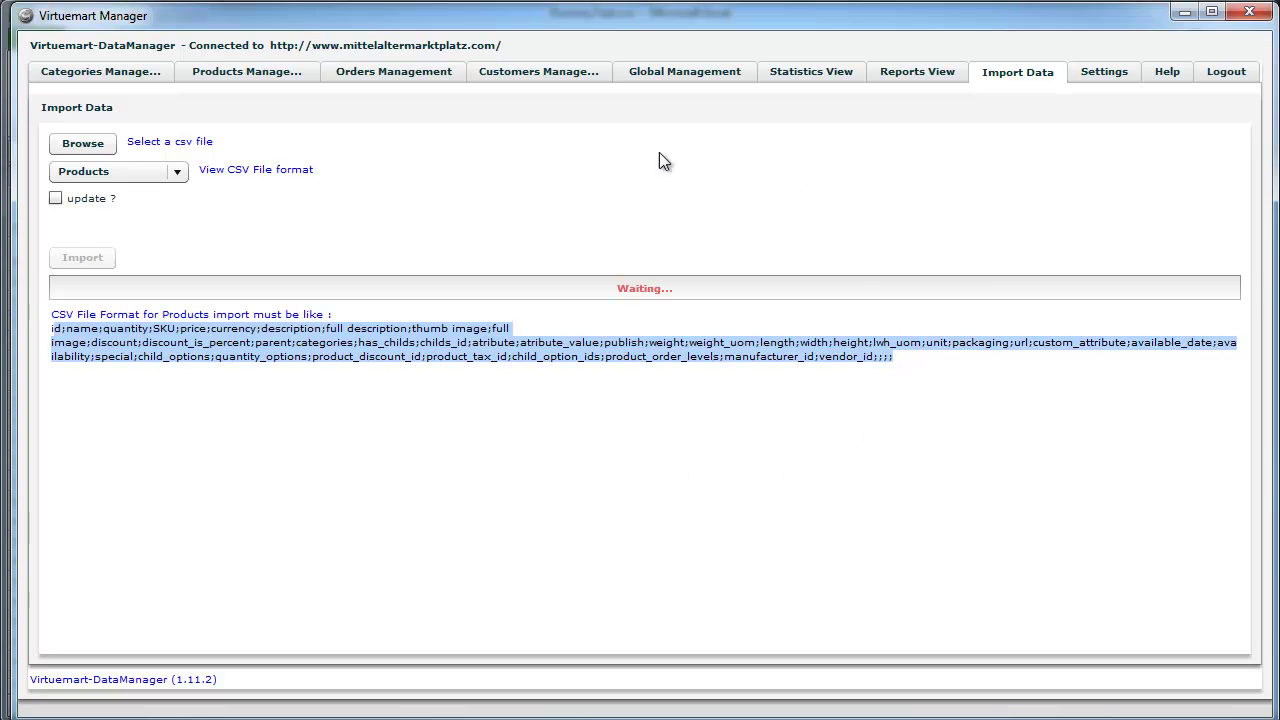
# Step: Load DummyTest.csv from the CSV-Generated folder as the product import file
pyautogui.click(88, 148)
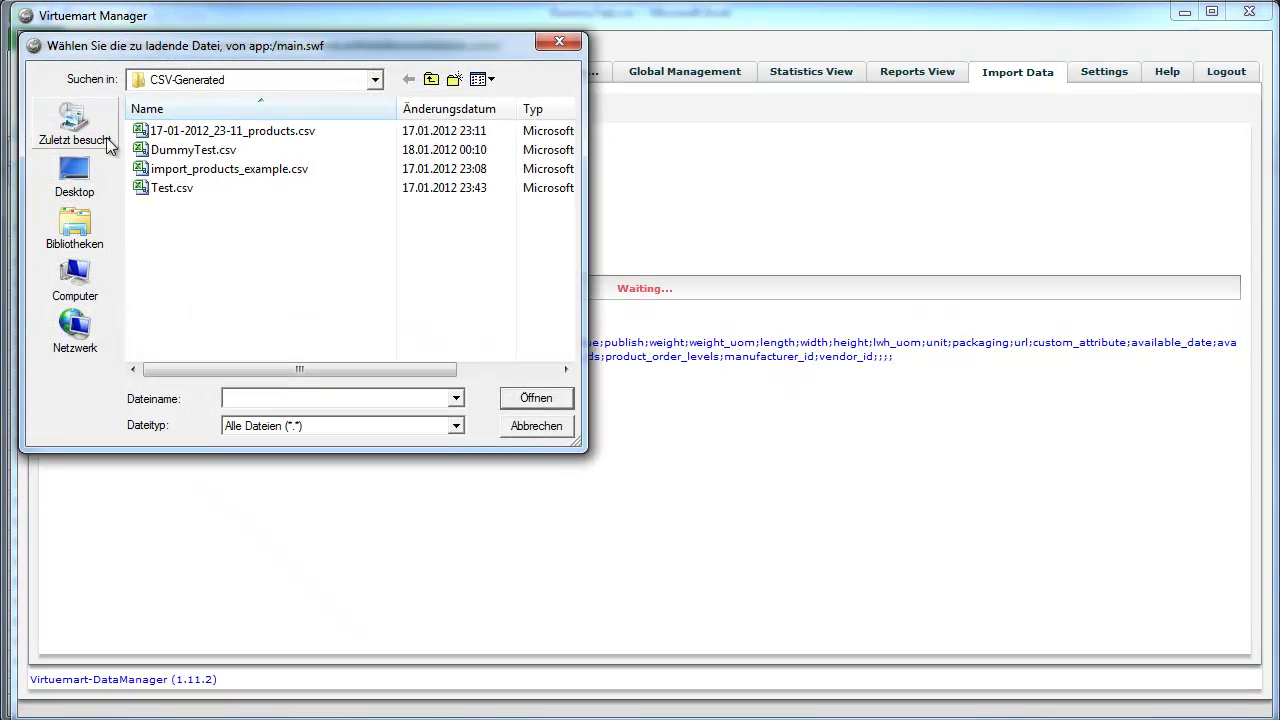
pyautogui.click(235, 152)
pyautogui.click(555, 400)
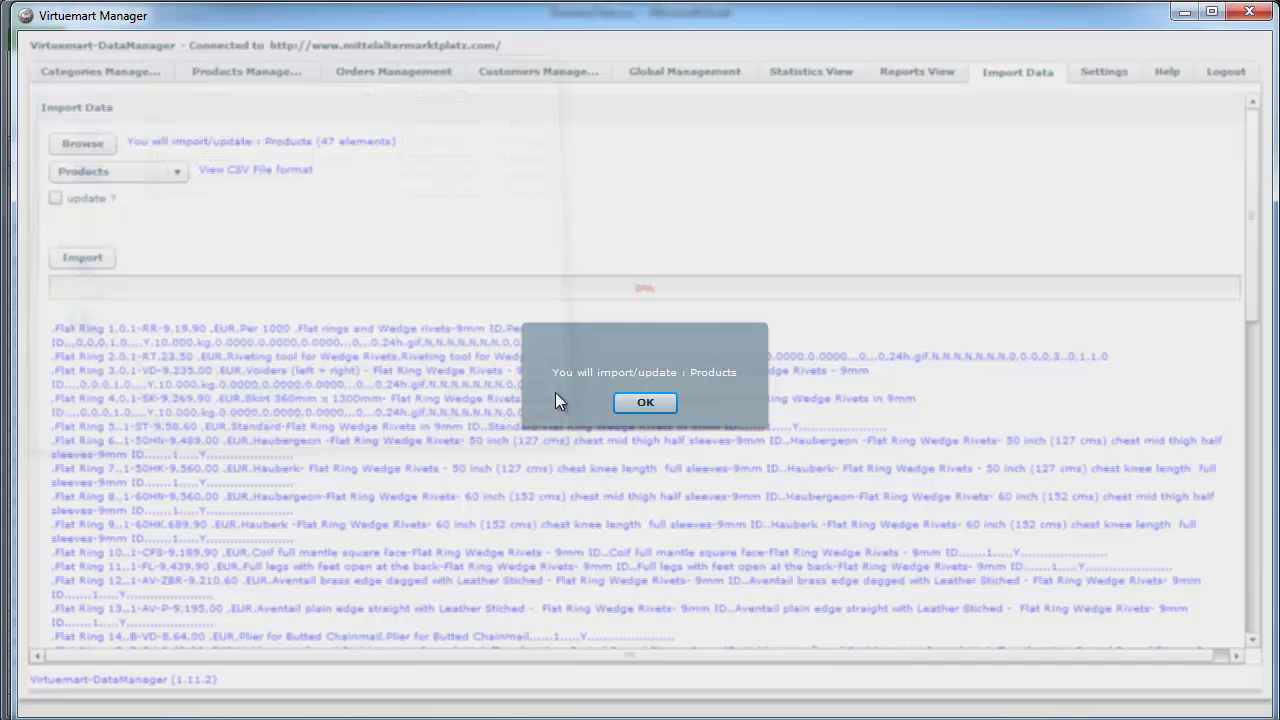
pyautogui.click(646, 404)
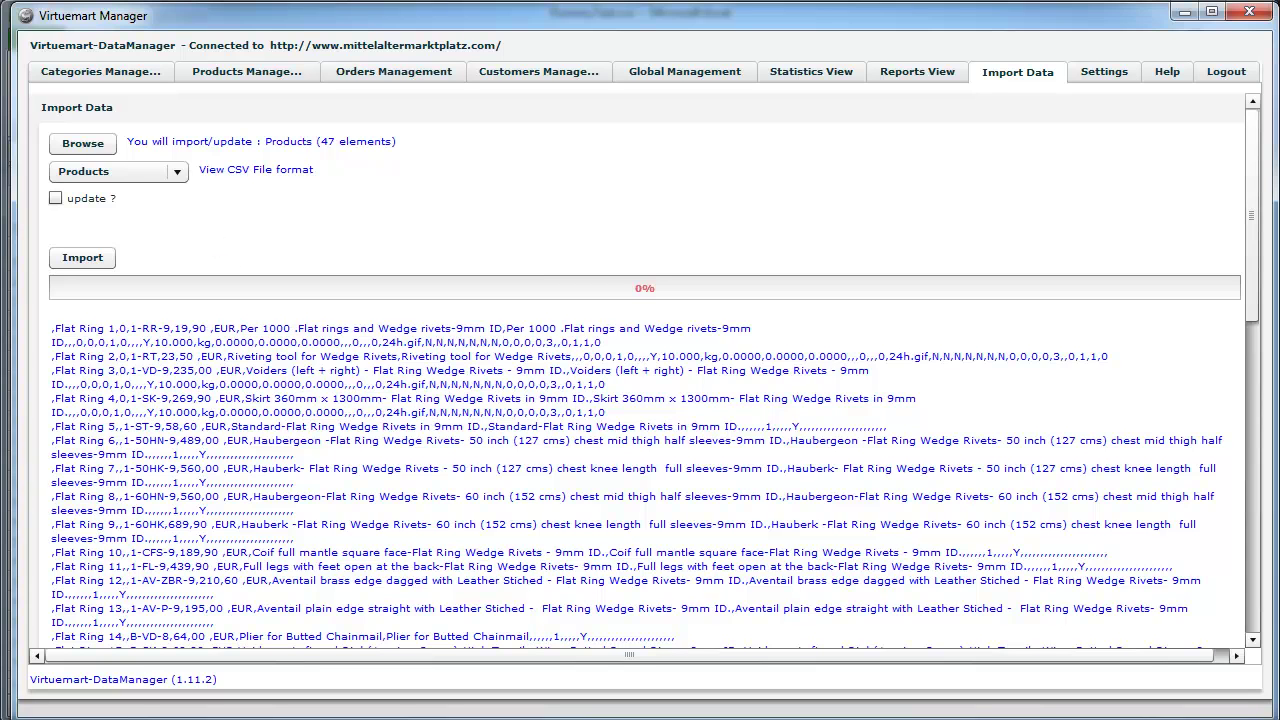
# Step: Review the product rows of DummyTest.csv in Excel, return to Virtuemart Manager and import the loaded products into the shop
pyautogui.hotkey('alt', 'Tab')
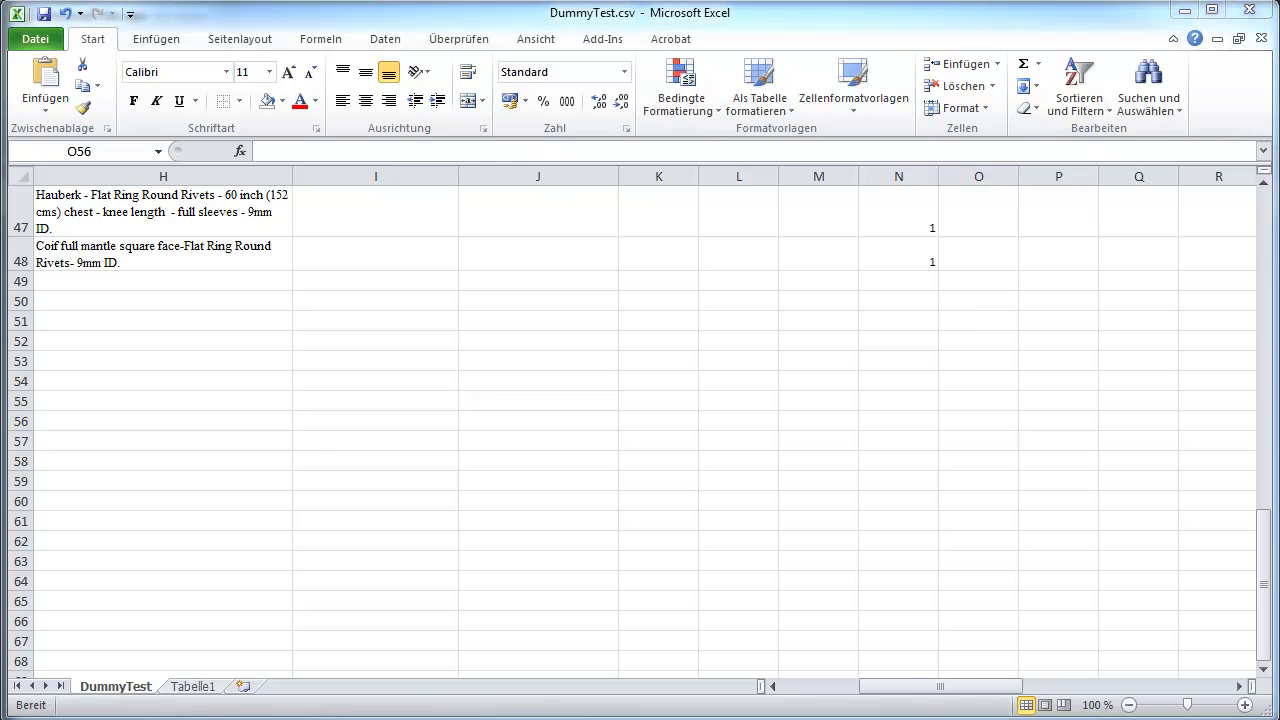
pyautogui.hotkey('alt', 'Tab')
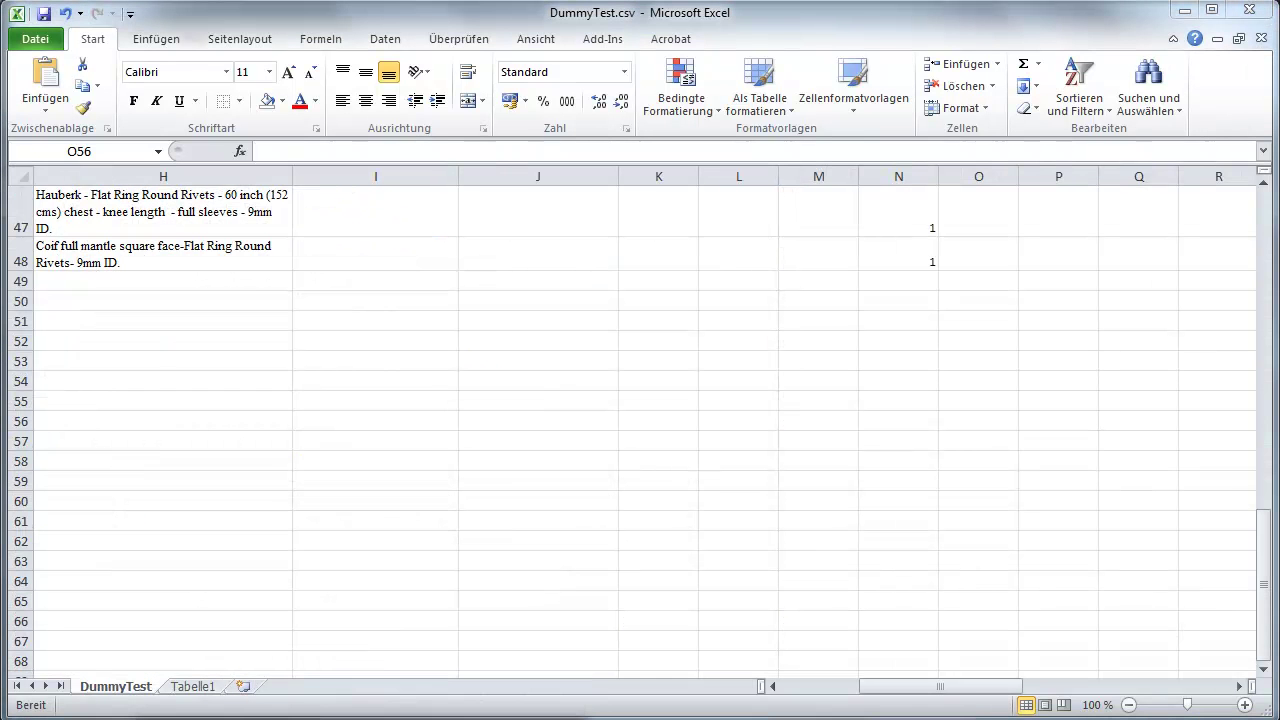
pyautogui.moveTo(925, 692); pyautogui.dragTo(814, 708)
pyautogui.scroll(15, 315, 455)
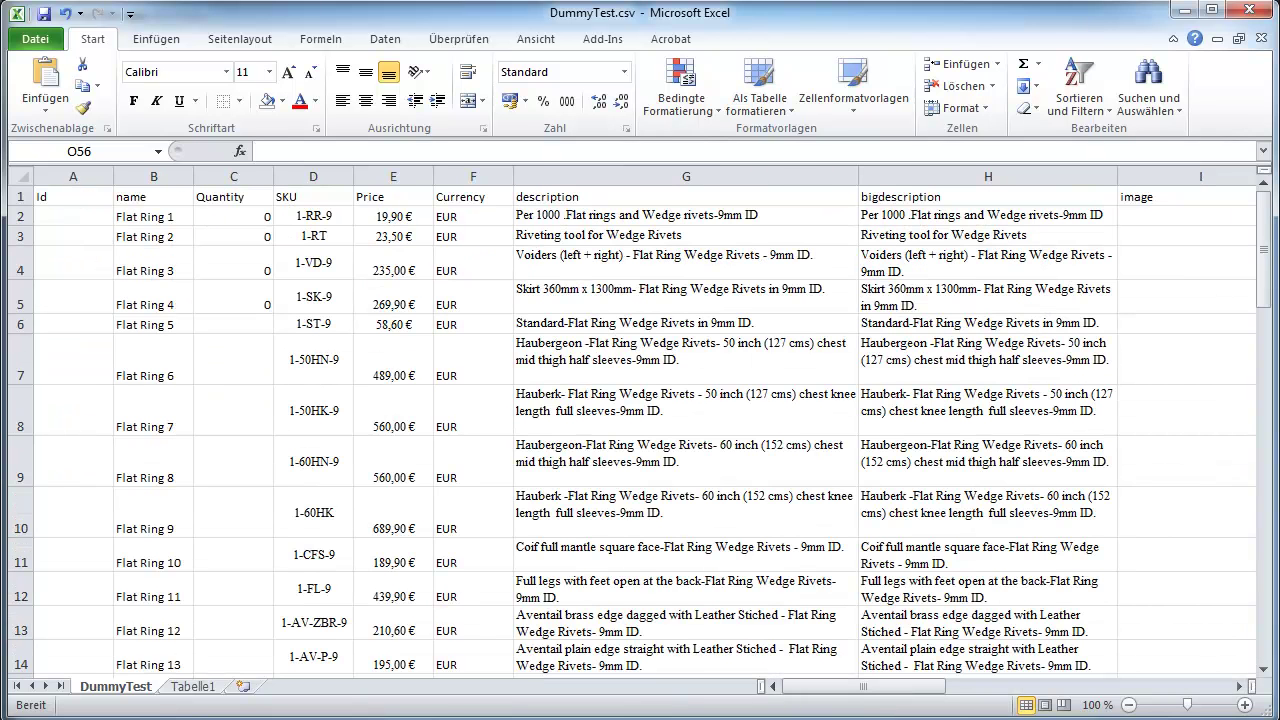
pyautogui.hotkey('alt', 'Tab')
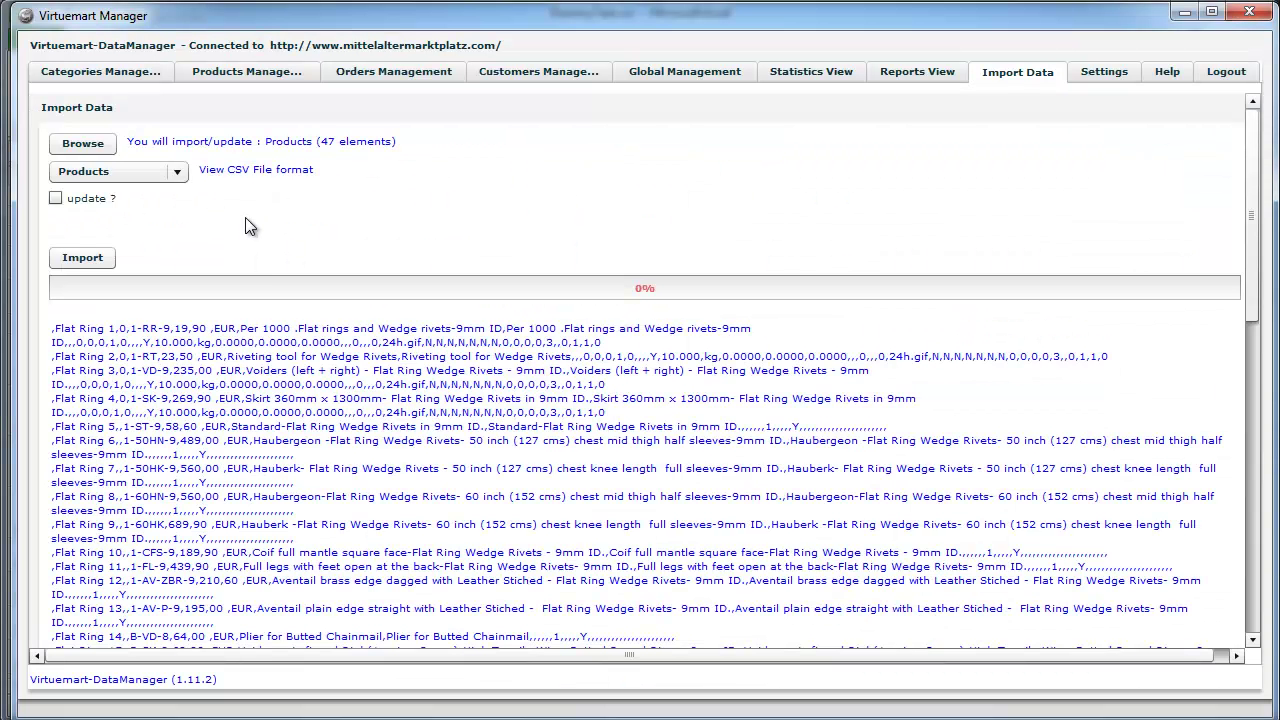
pyautogui.click(82, 258)
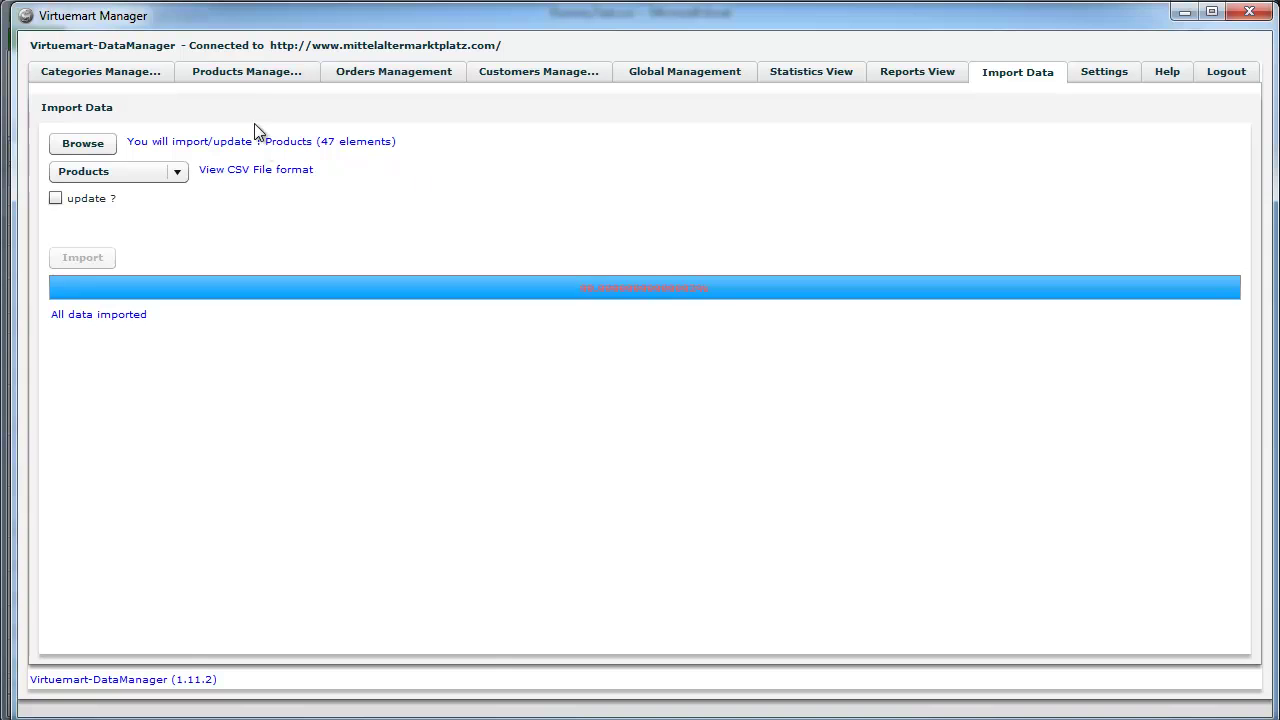
# Step: Refresh the products list in the product management and examine the detail fields of Flat Ring 1
pyautogui.click(250, 76)
pyautogui.click(103, 176)
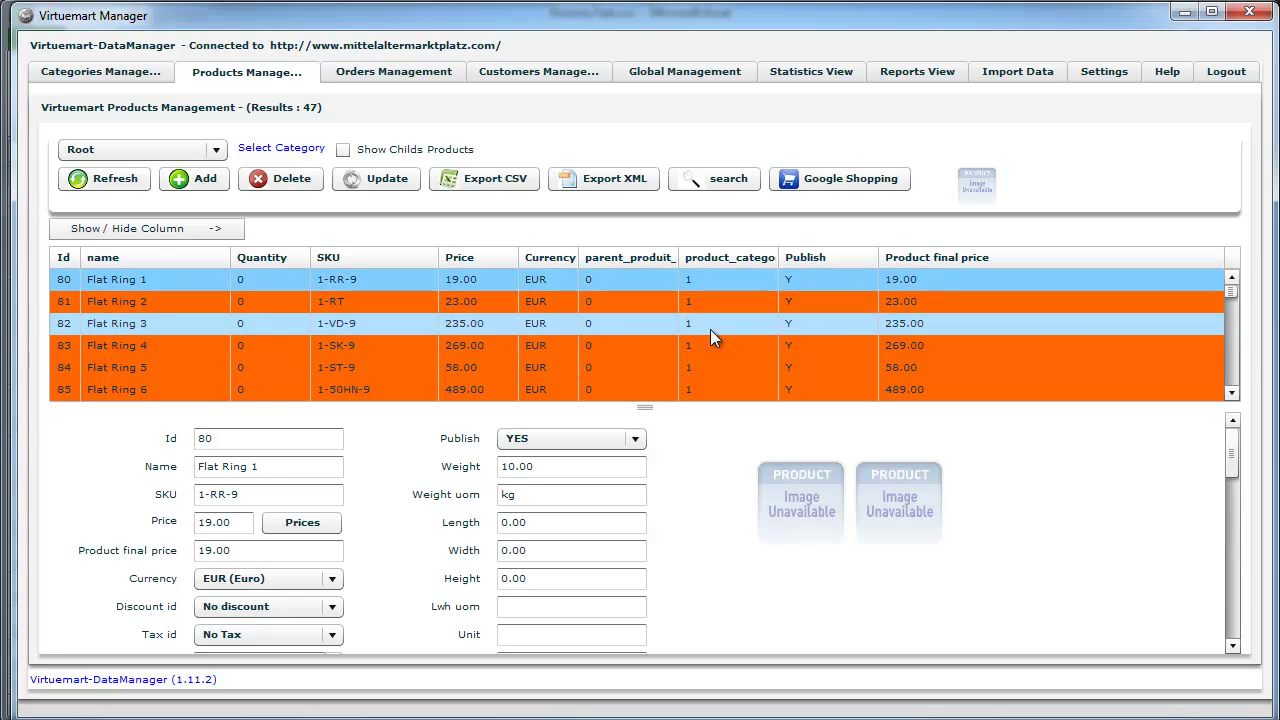
pyautogui.moveTo(1231, 293)
pyautogui.mouseDown()
pyautogui.moveTo(1231, 380)
pyautogui.moveTo(1231, 288)
pyautogui.mouseUp()
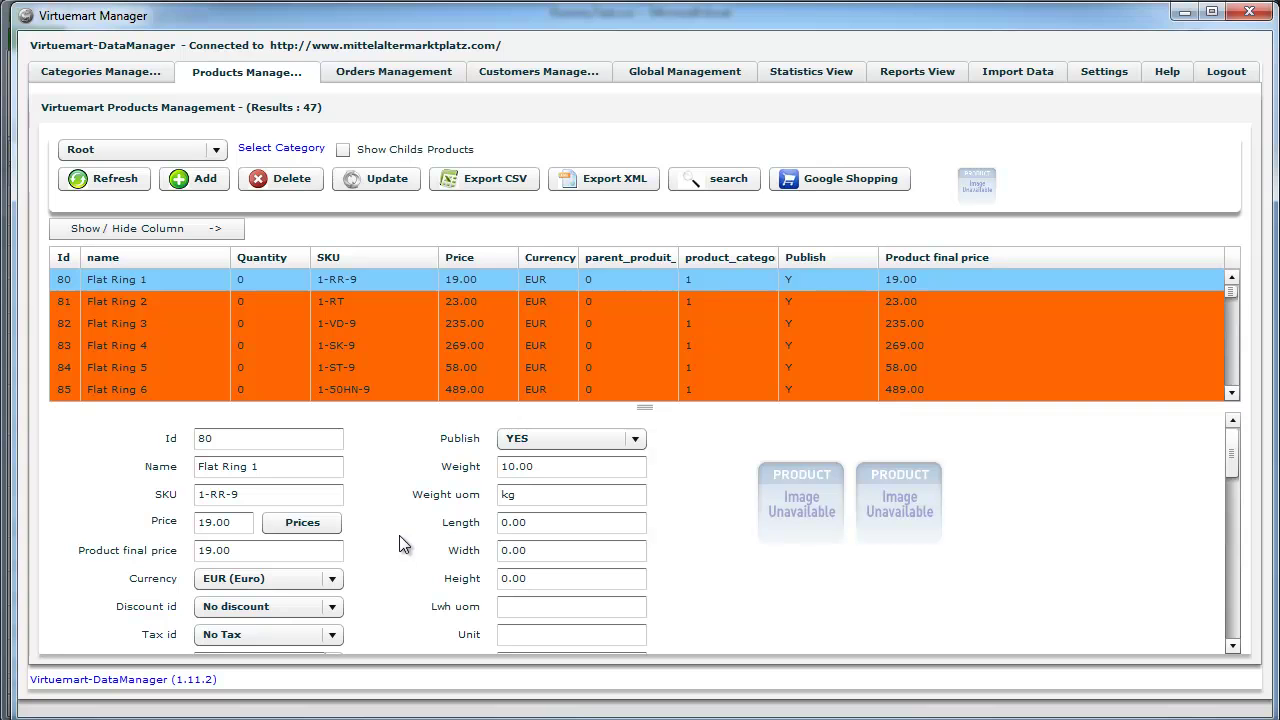
pyautogui.moveTo(1231, 465); pyautogui.dragTo(1232, 524)
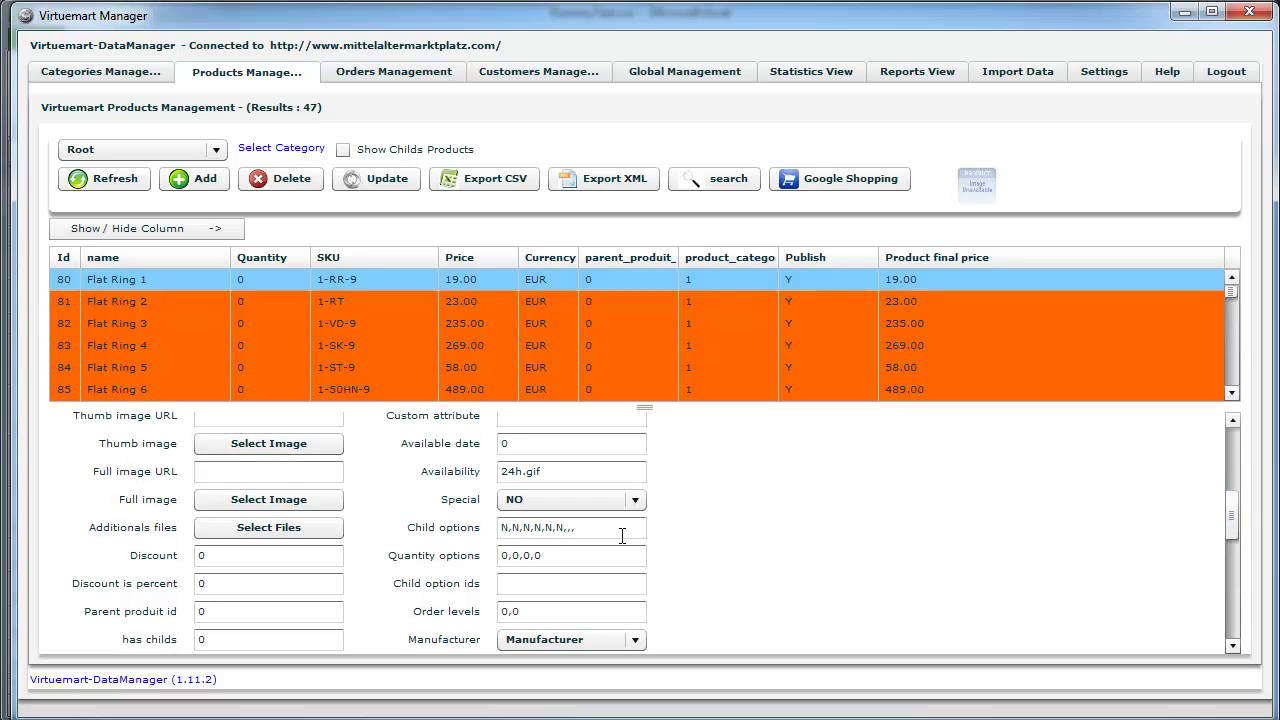
pyautogui.moveTo(1238, 518); pyautogui.dragTo(1236, 452)
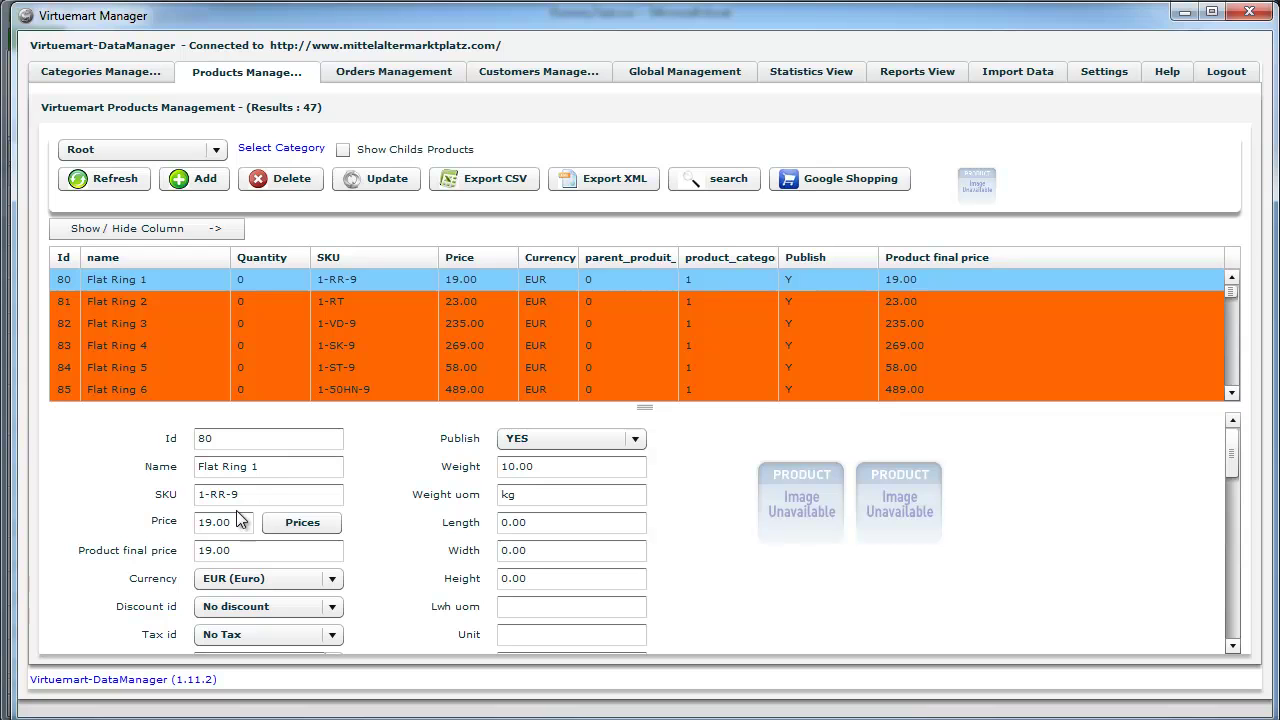
# Step: Set the price of Flat Ring 1 to 20.00 and update the product in the shop
pyautogui.click(206, 522)
pyautogui.press('BackSpace')
pyautogui.press('BackSpace')
pyautogui.write('20')
pyautogui.click(408, 570)
pyautogui.click(397, 184)
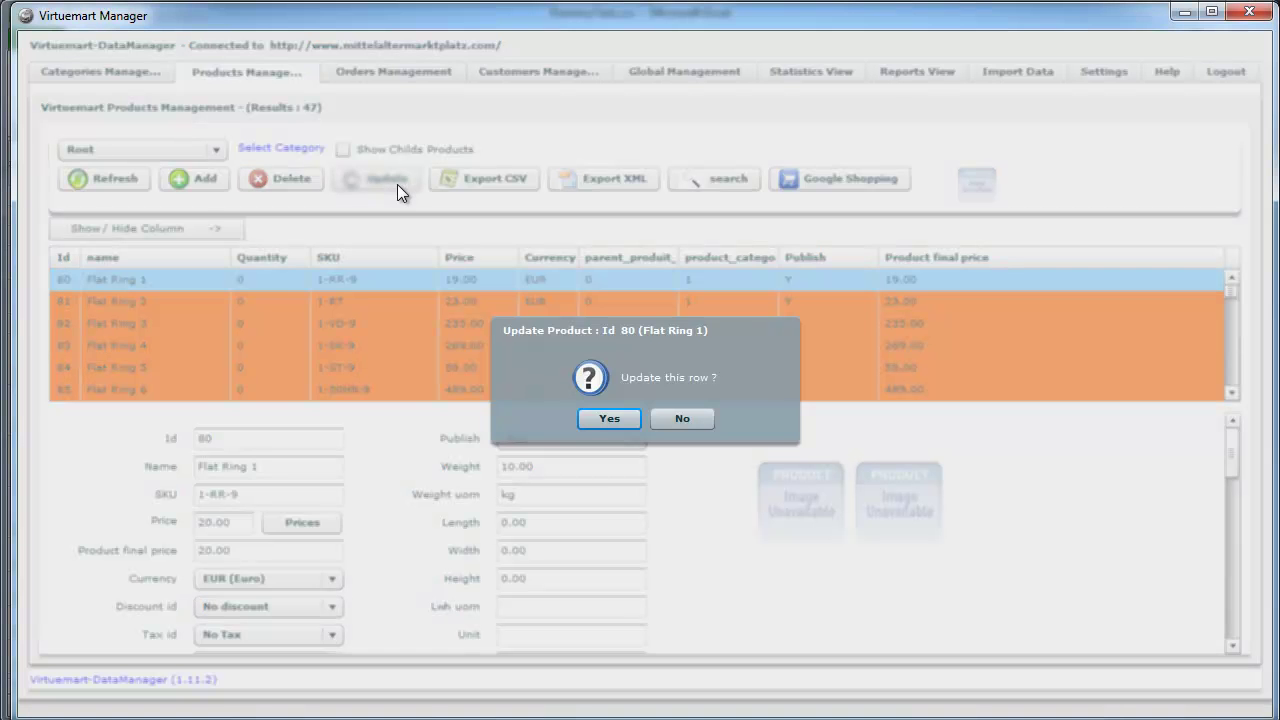
pyautogui.click(610, 419)
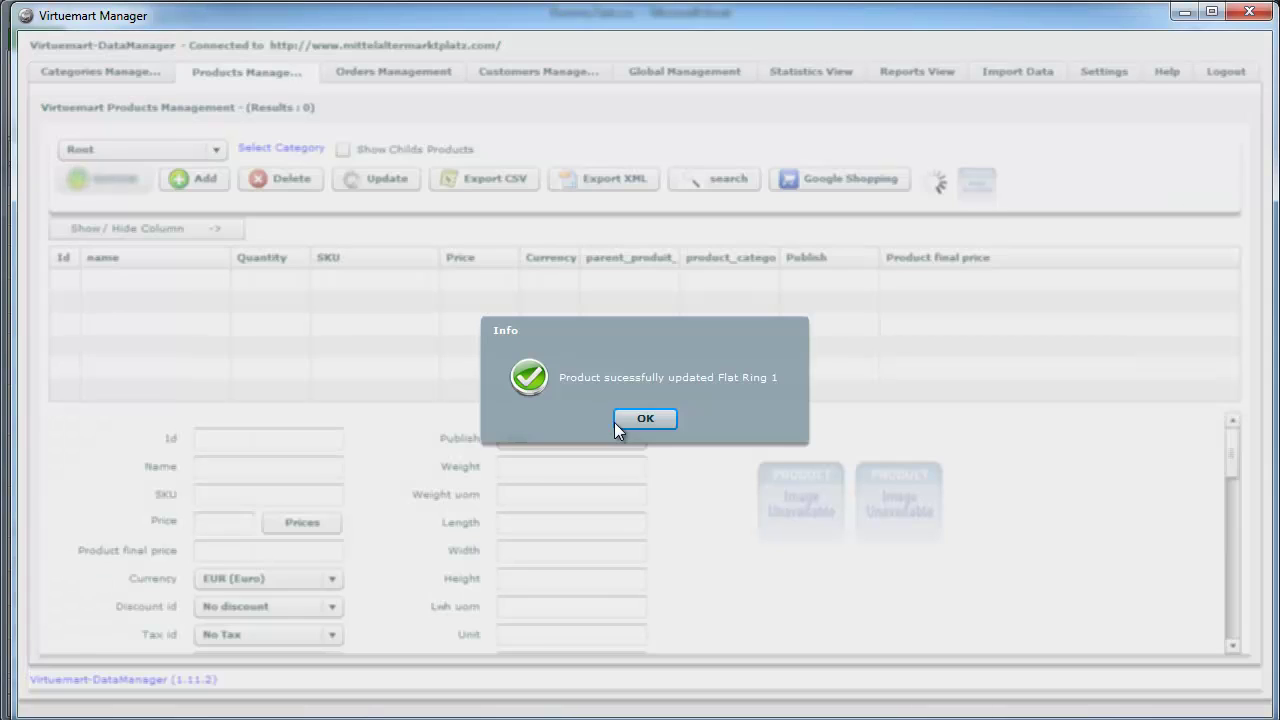
pyautogui.click(645, 419)
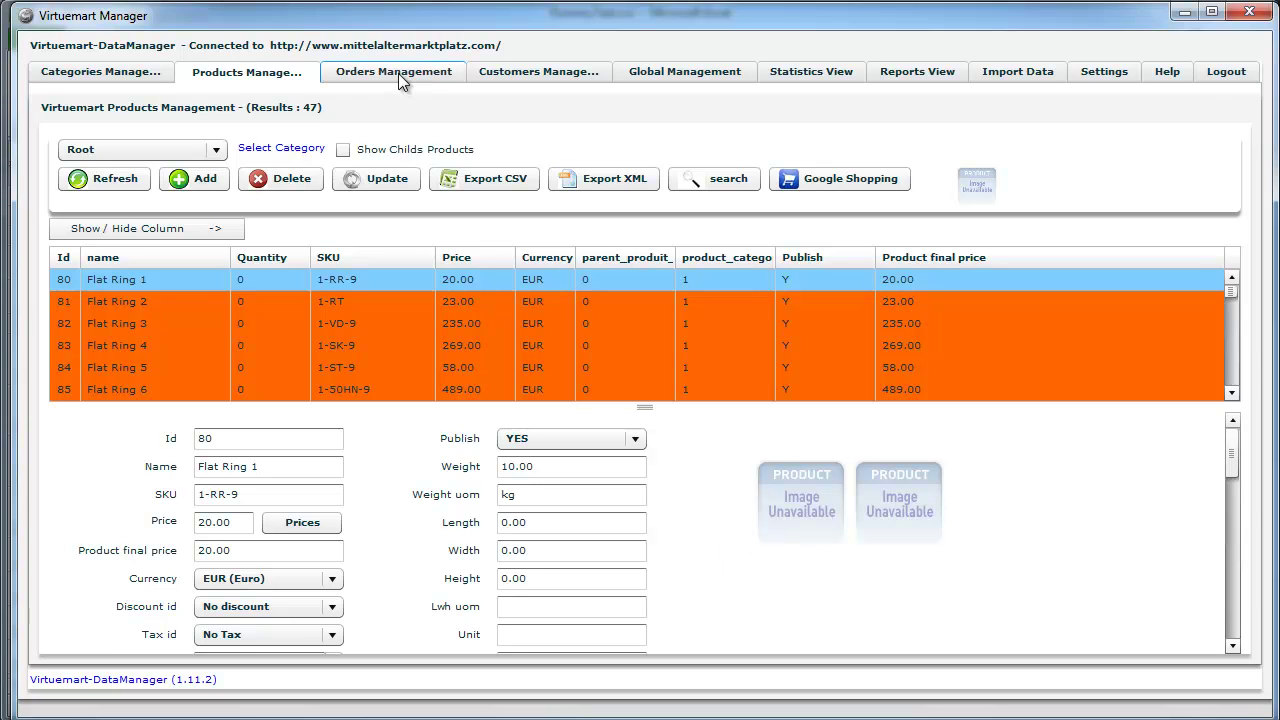
# Step: Switch to Firefox, examine the product list in the VirtueMart administration and bring up the Shop page
pyautogui.hotkey('alt', 'Tab')
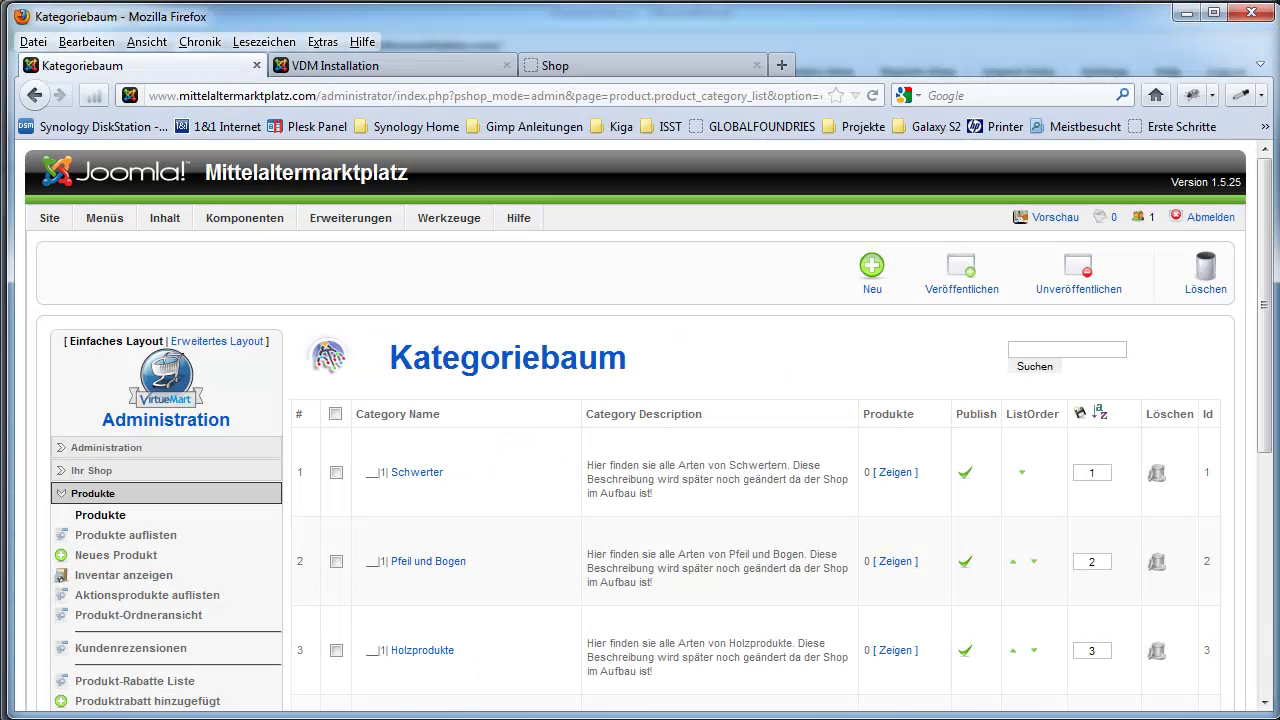
pyautogui.scroll(-4, 350, 580)
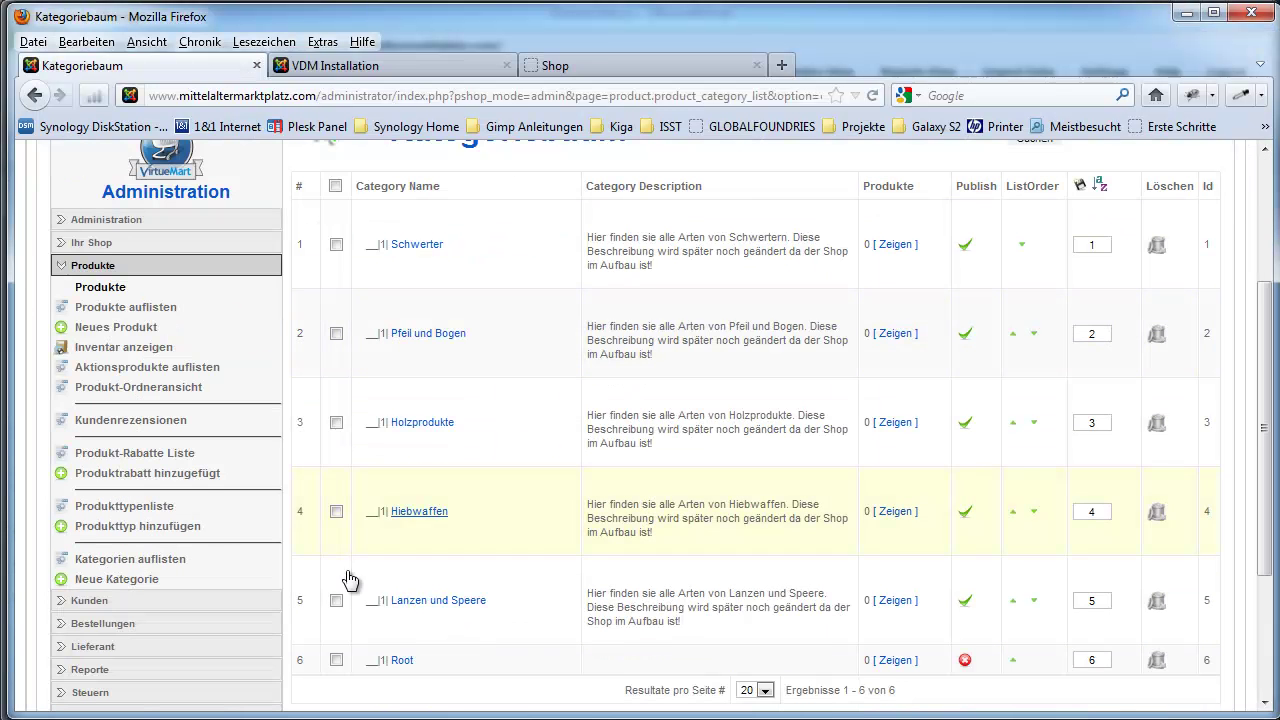
pyautogui.click(165, 312)
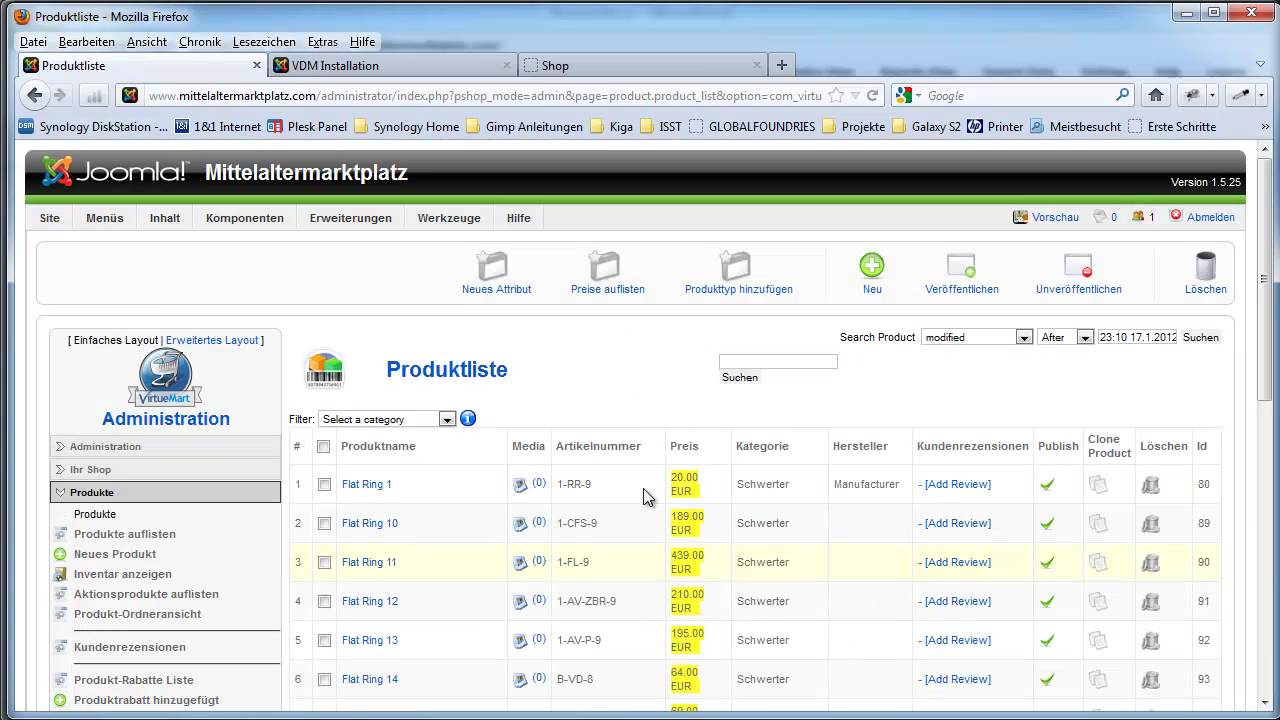
pyautogui.scroll(-10, 640, 491)
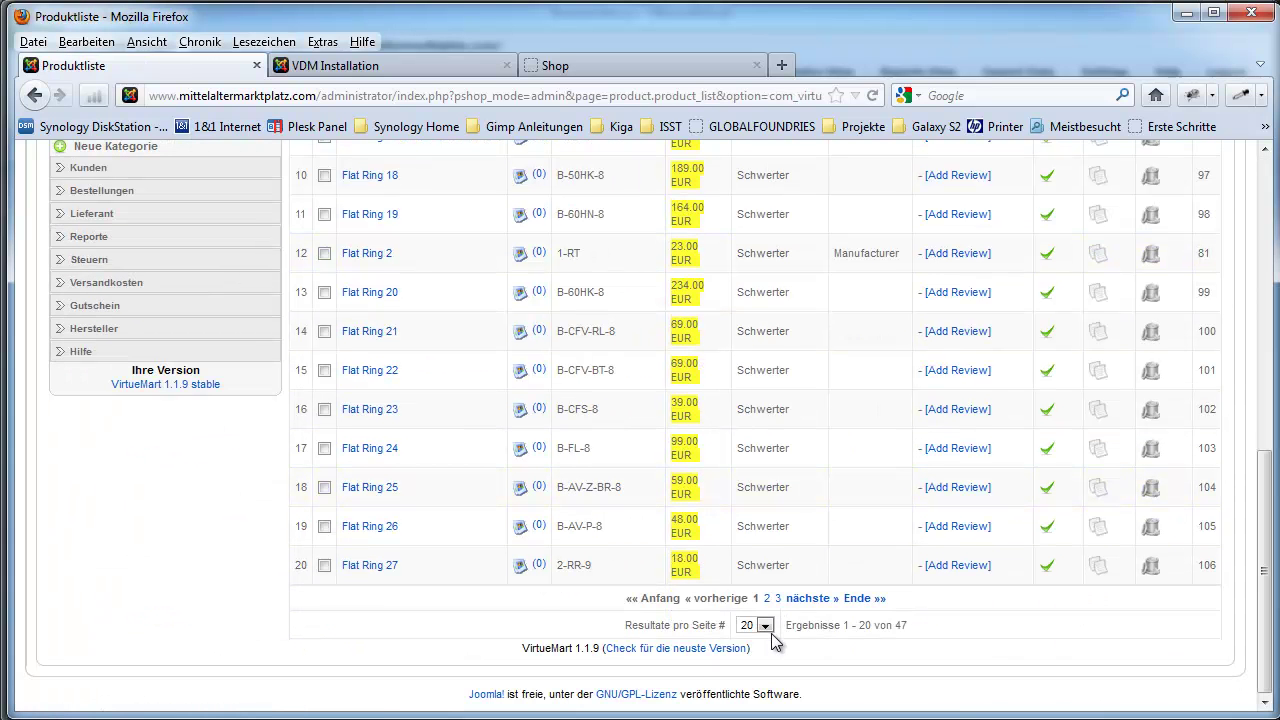
pyautogui.scroll(10, 800, 560)
pyautogui.click(673, 65)
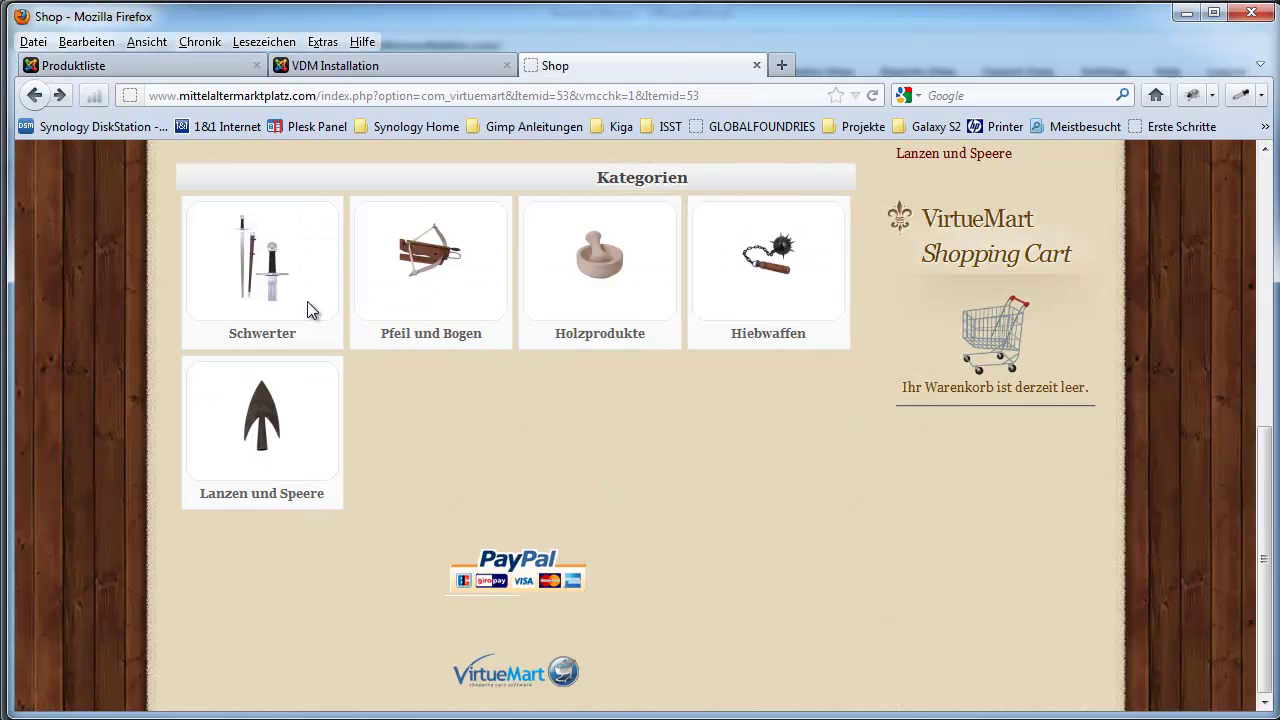
# Step: Open the Schwerter category in the shop and look through its imported Flat Ring products and prices
pyautogui.click(272, 288)
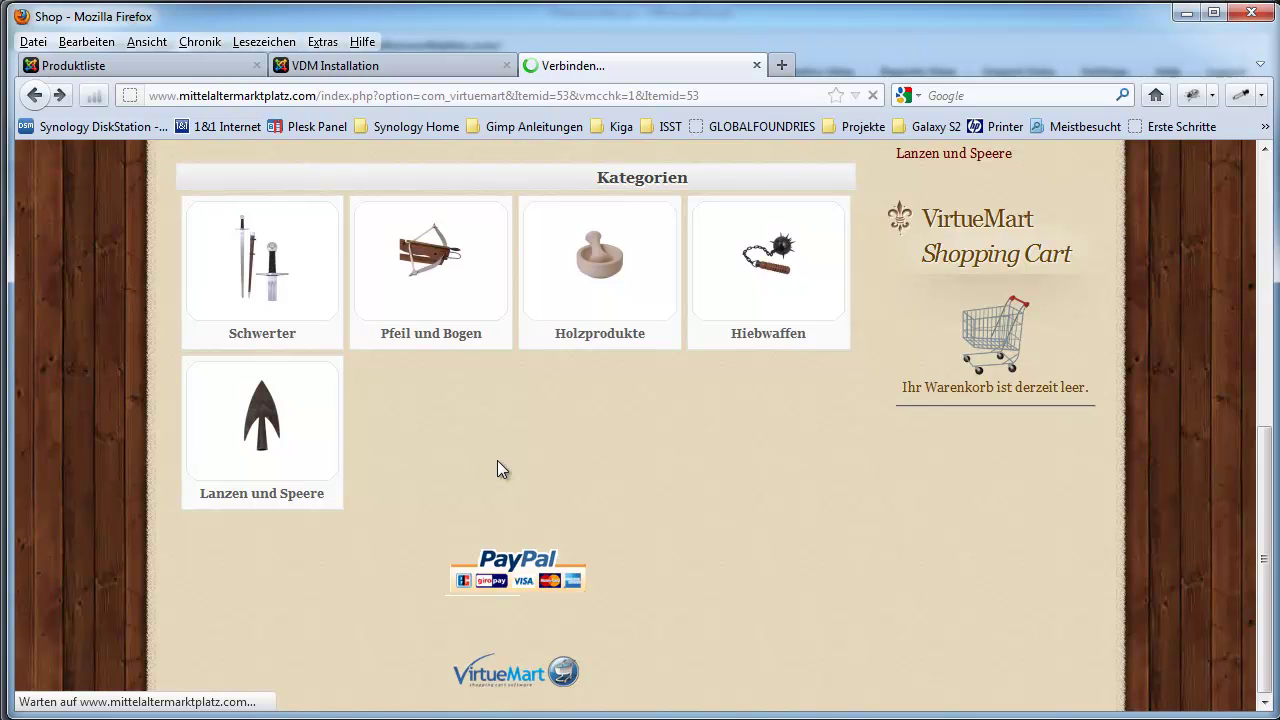
pyautogui.scroll(-8, 673, 487)
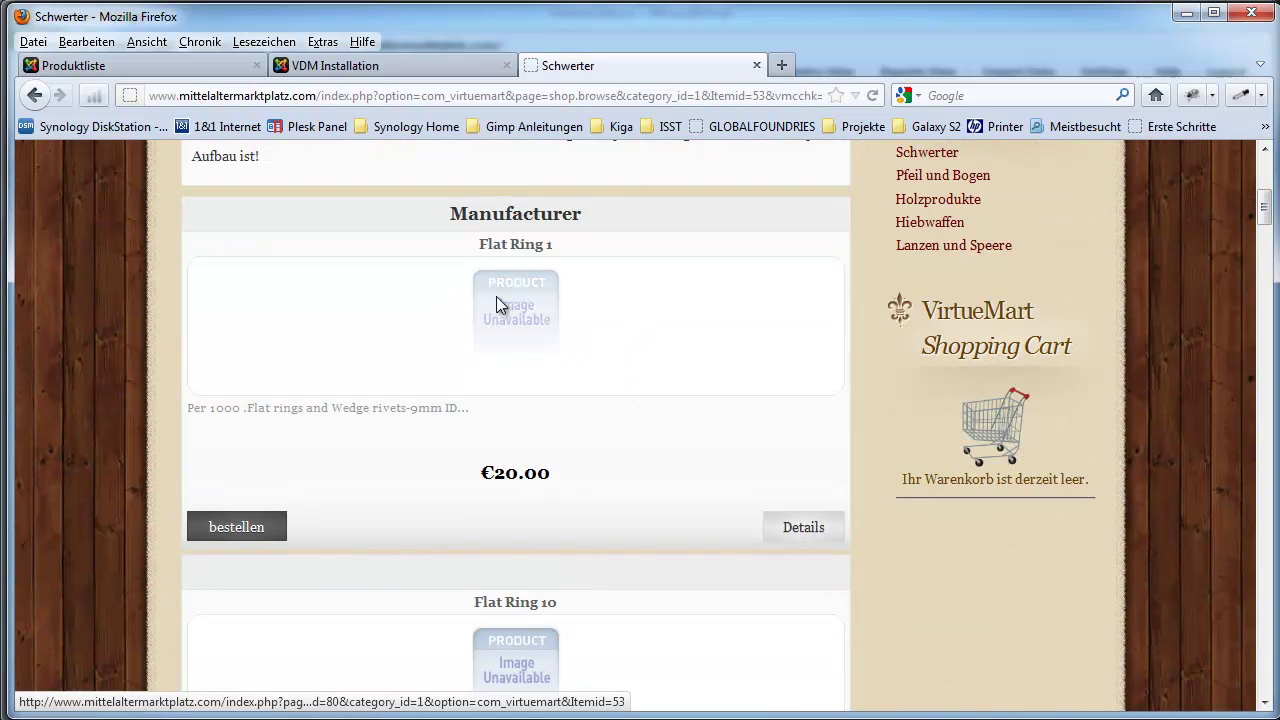
pyautogui.scroll(-20, 640, 355)
pyautogui.scroll(-10, 647, 364)
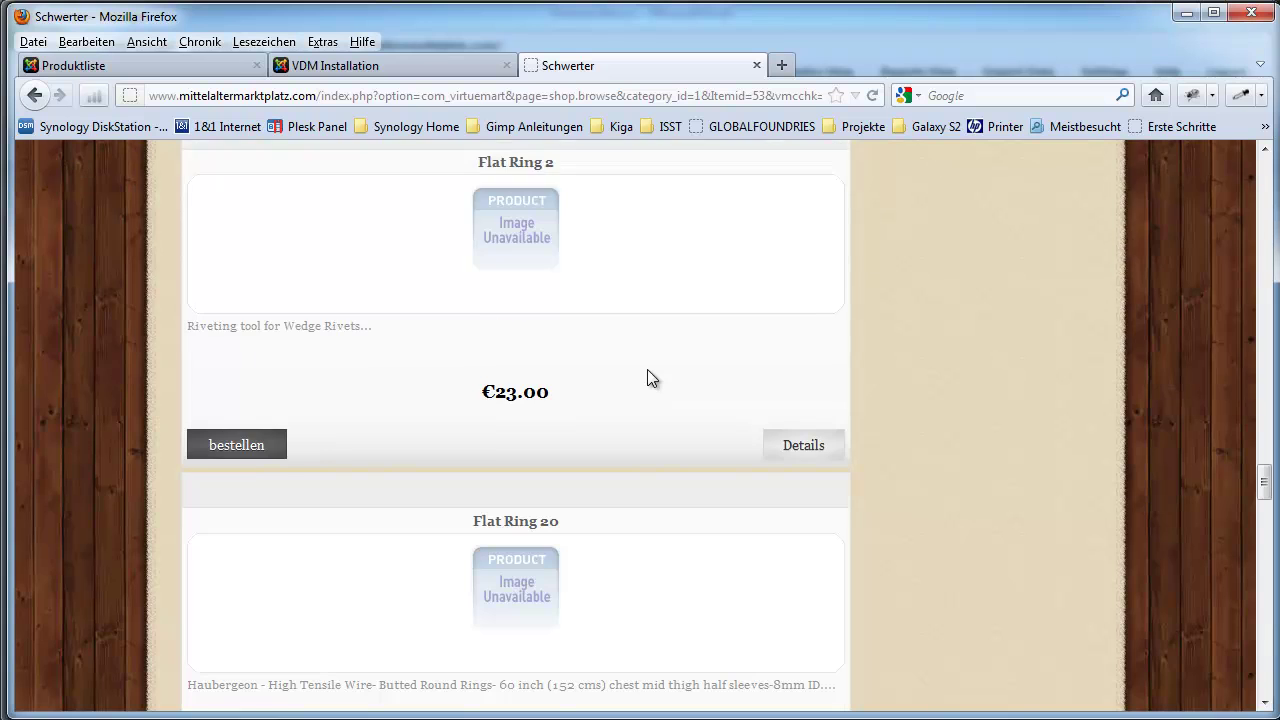
pyautogui.scroll(20, 812, 401)
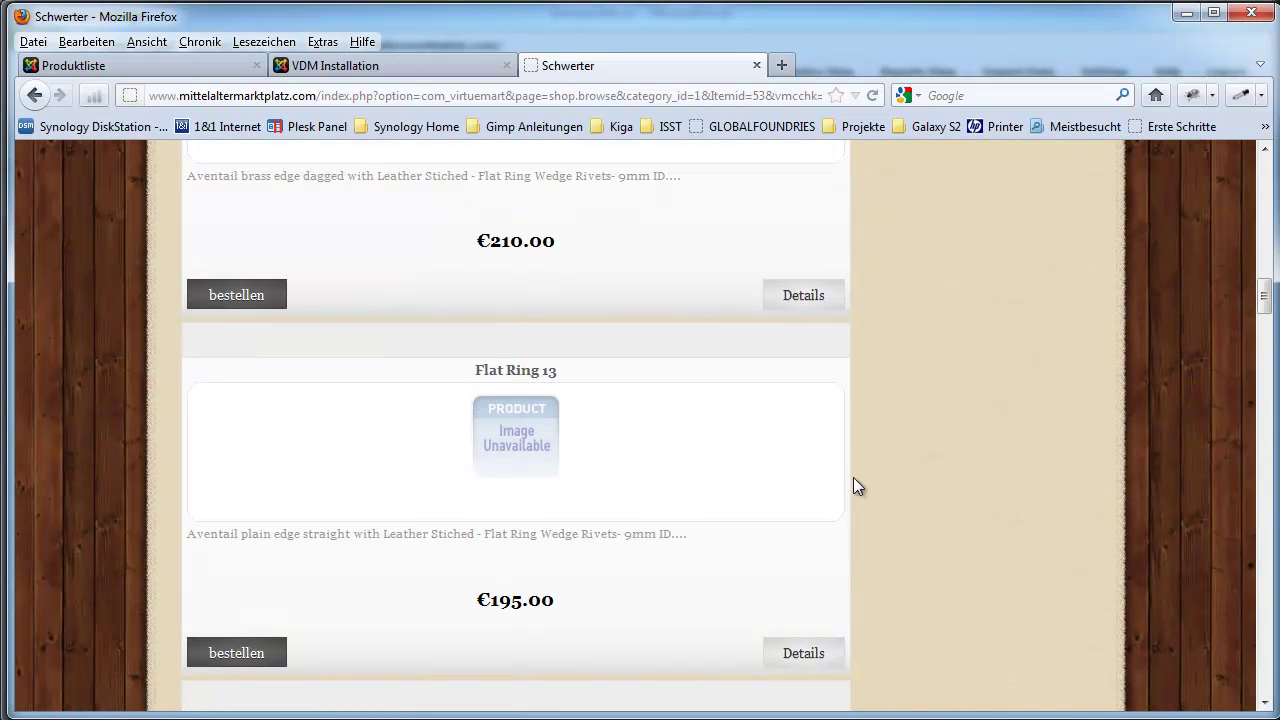
# Step: Open the details page of Flat Ring 1 and examine its quantity selector, product description and shipping information
pyautogui.click(806, 476)
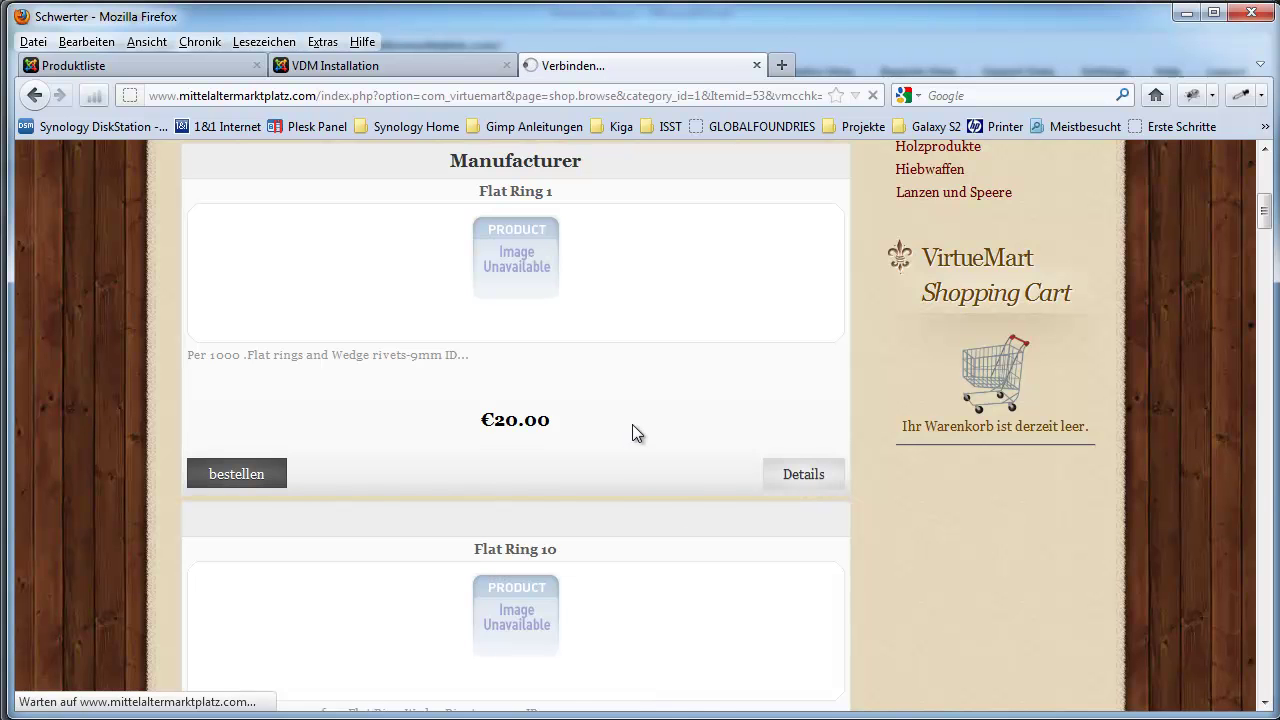
pyautogui.scroll(-5, 632, 424)
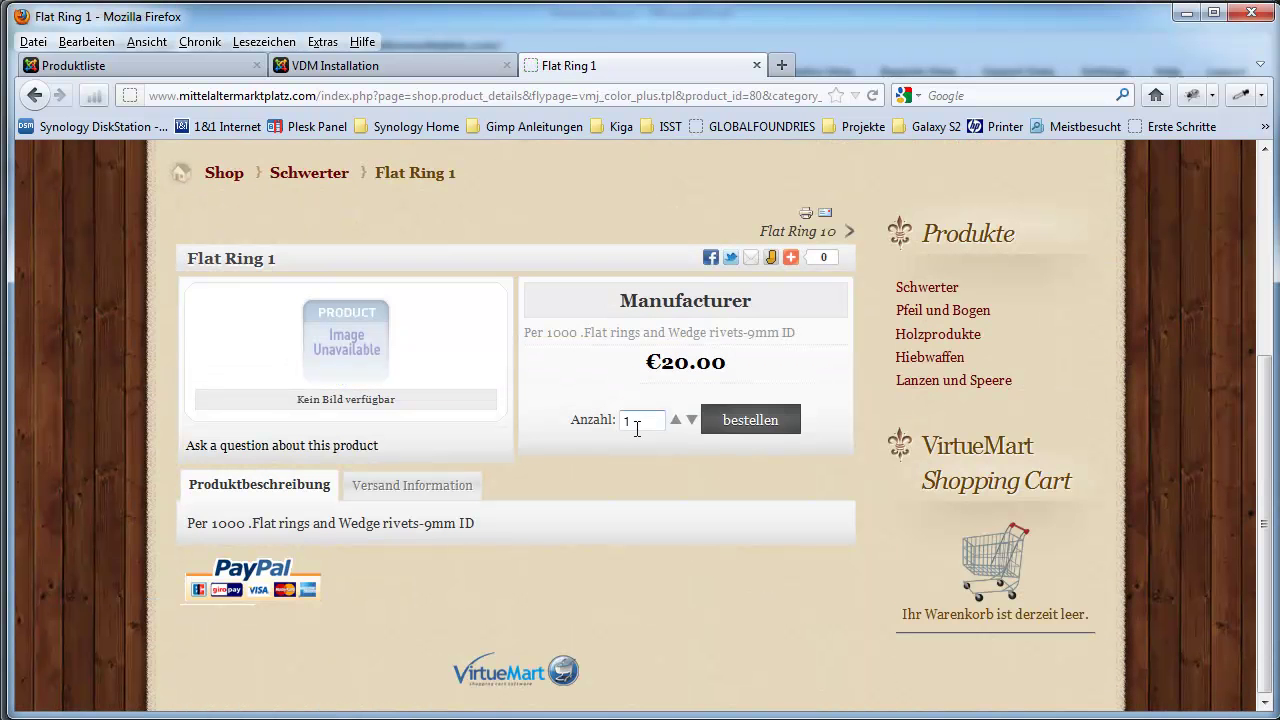
pyautogui.click(675, 420)
pyautogui.click(690, 419)
pyautogui.moveTo(190, 524); pyautogui.dragTo(392, 524)
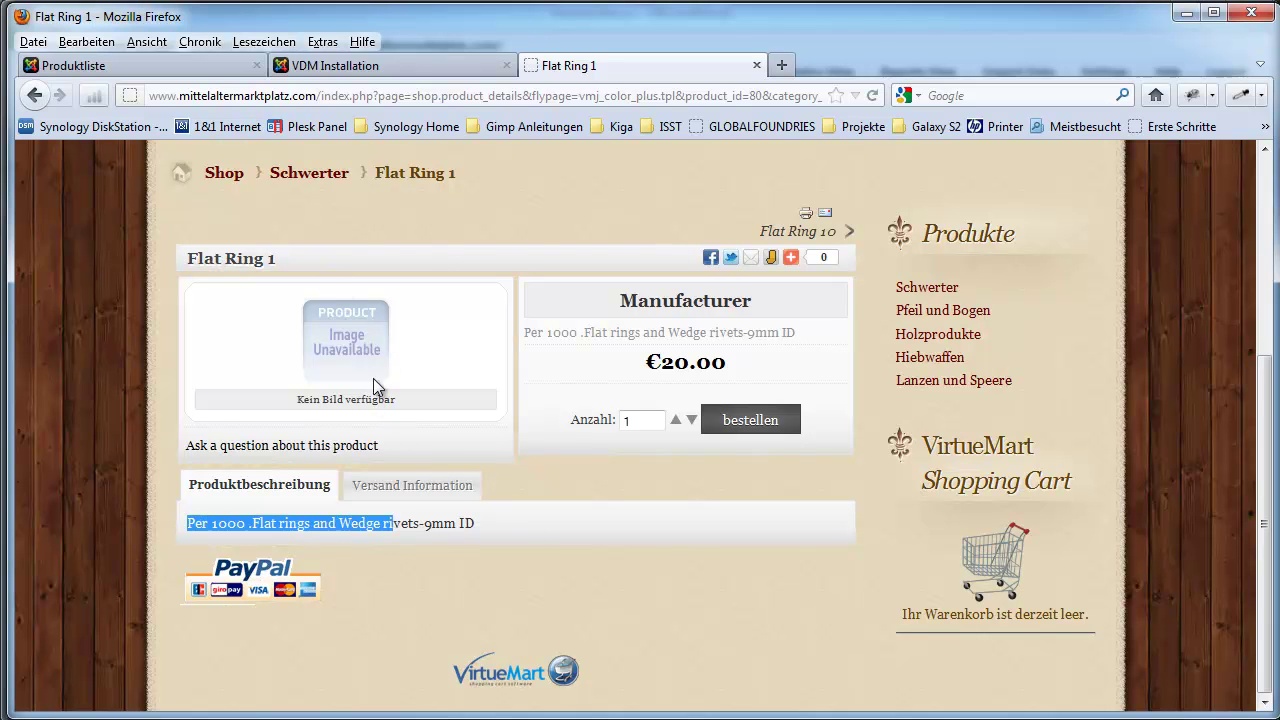
pyautogui.click(457, 485)
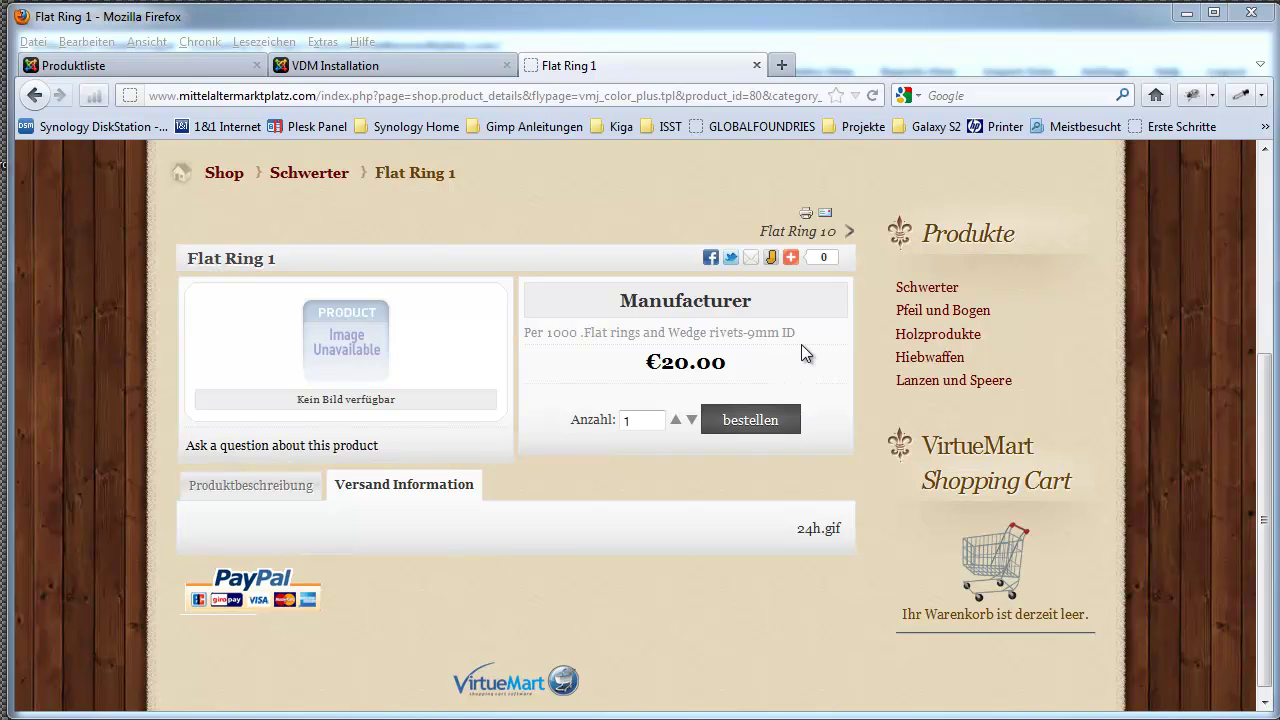
# Step: Open Flat Ring 1 in the shop administration and give it a Size attribute with property M at price +10
pyautogui.click(145, 64)
pyautogui.click(366, 485)
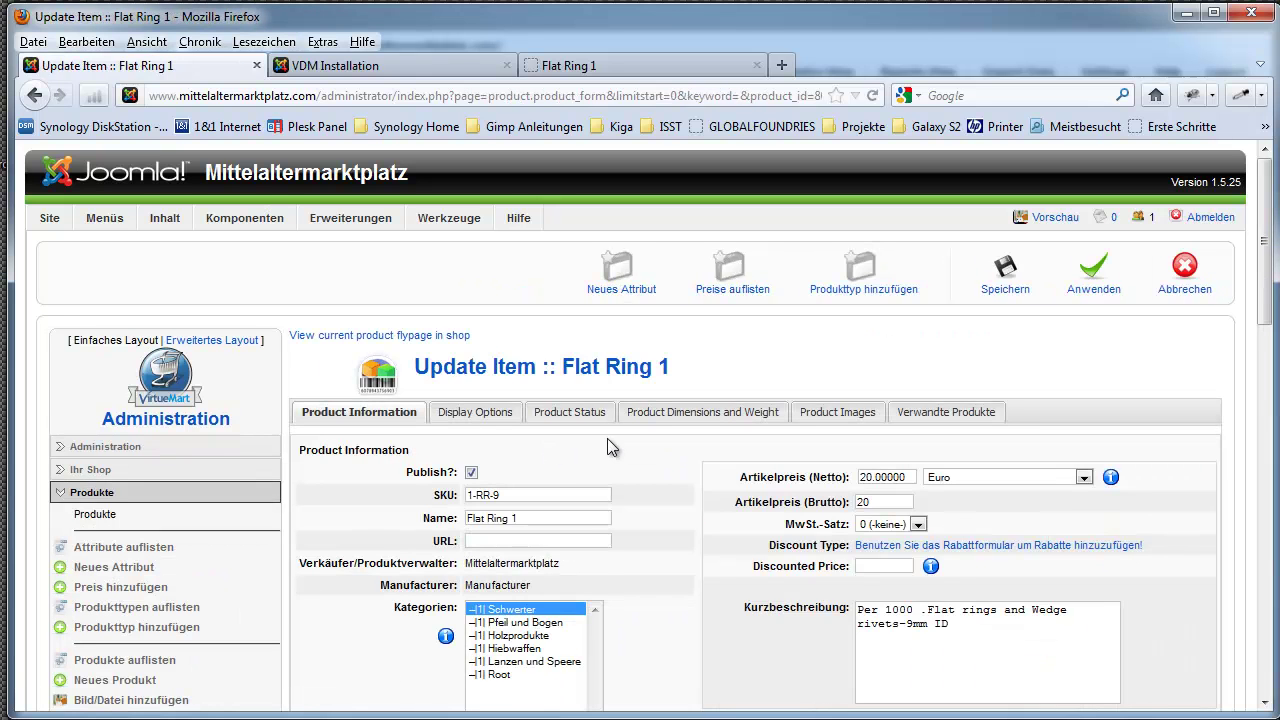
pyautogui.click(534, 413)
pyautogui.scroll(-5, 680, 460)
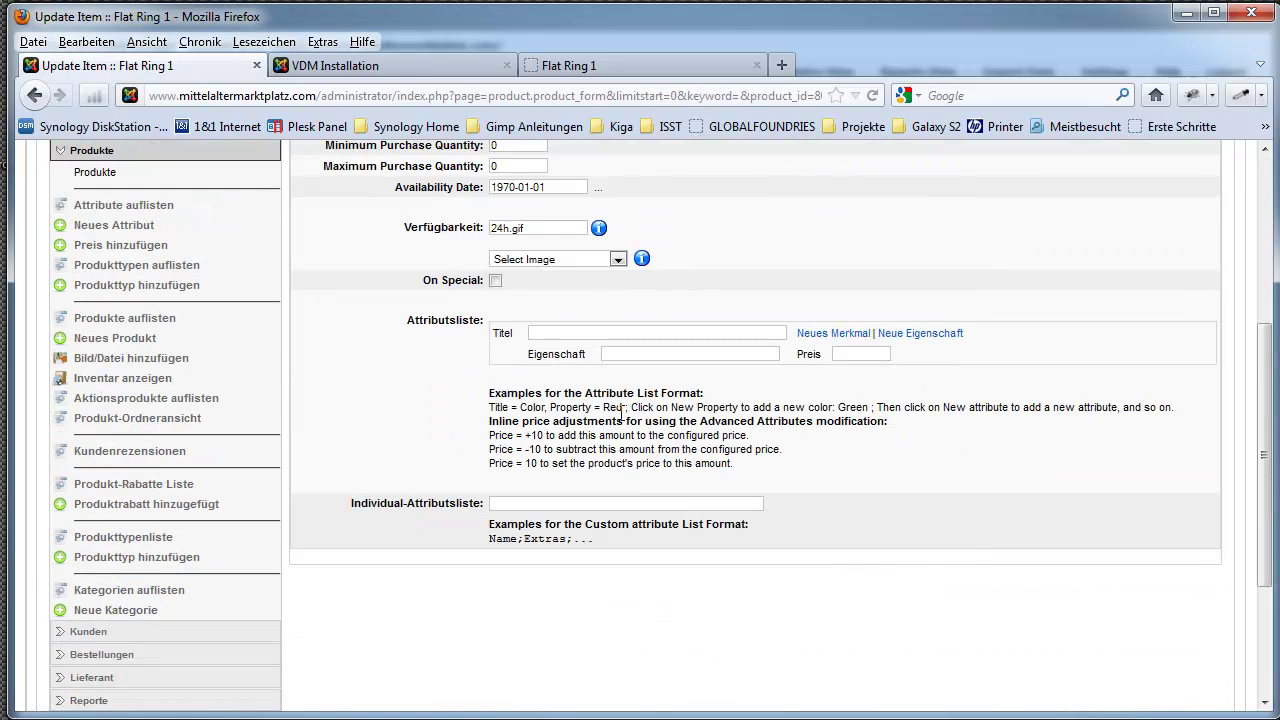
pyautogui.click(545, 335)
pyautogui.write('Size')
pyautogui.click(645, 356)
pyautogui.write('M')
pyautogui.click(865, 359)
pyautogui.write('+10')
# Step: Add the properties L at +20 and XL at +30 to the Size attribute and apply the product changes
pyautogui.click(918, 334)
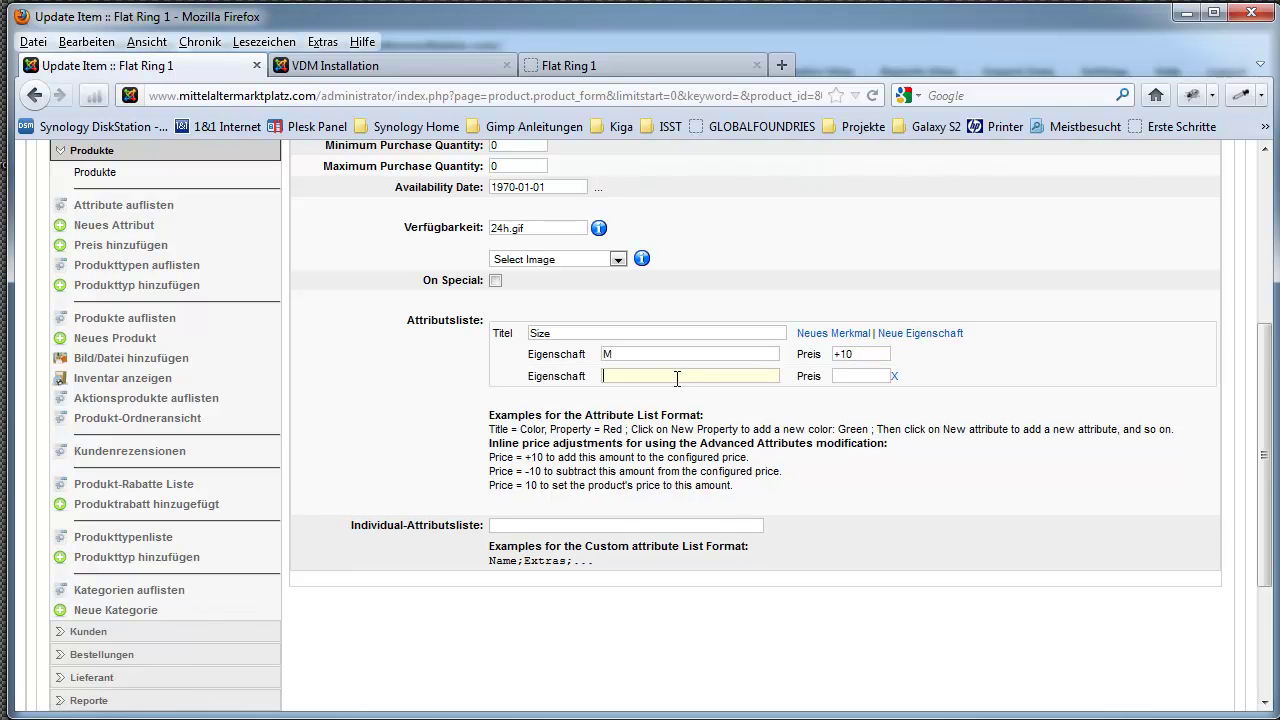
pyautogui.write('L')
pyautogui.click(860, 376)
pyautogui.write('+20')
pyautogui.click(925, 334)
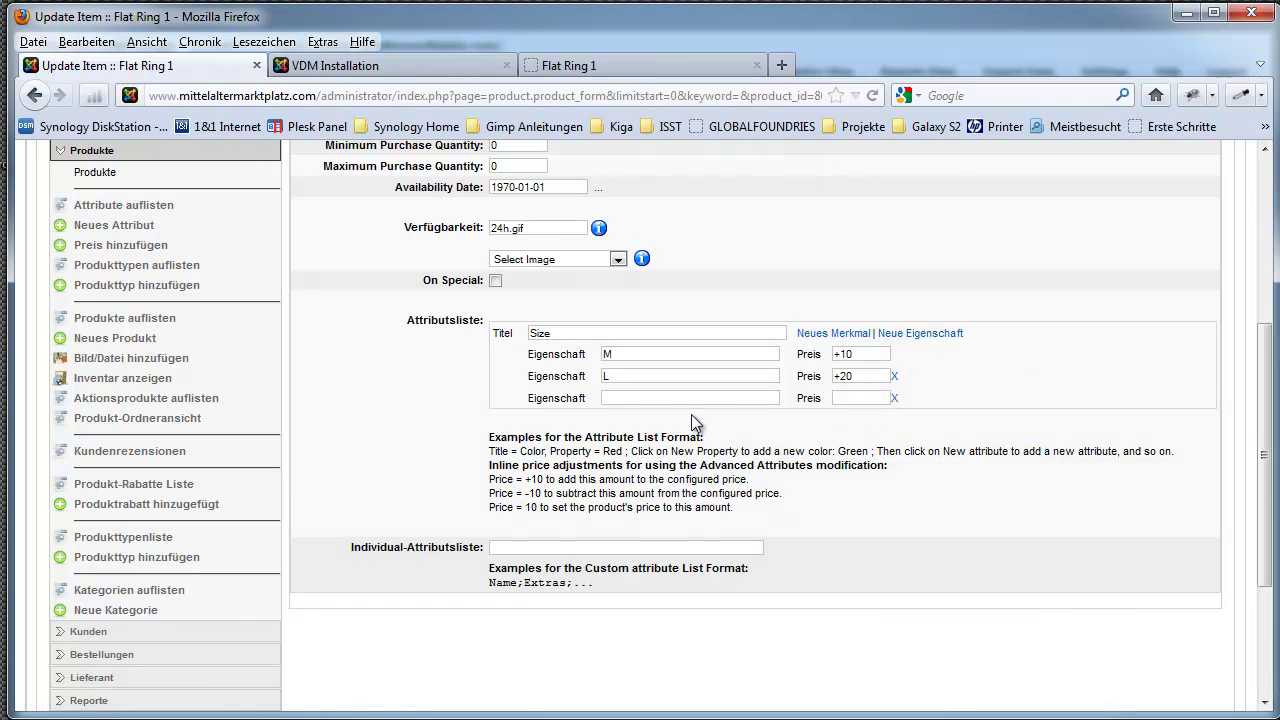
pyautogui.write('XL+30')
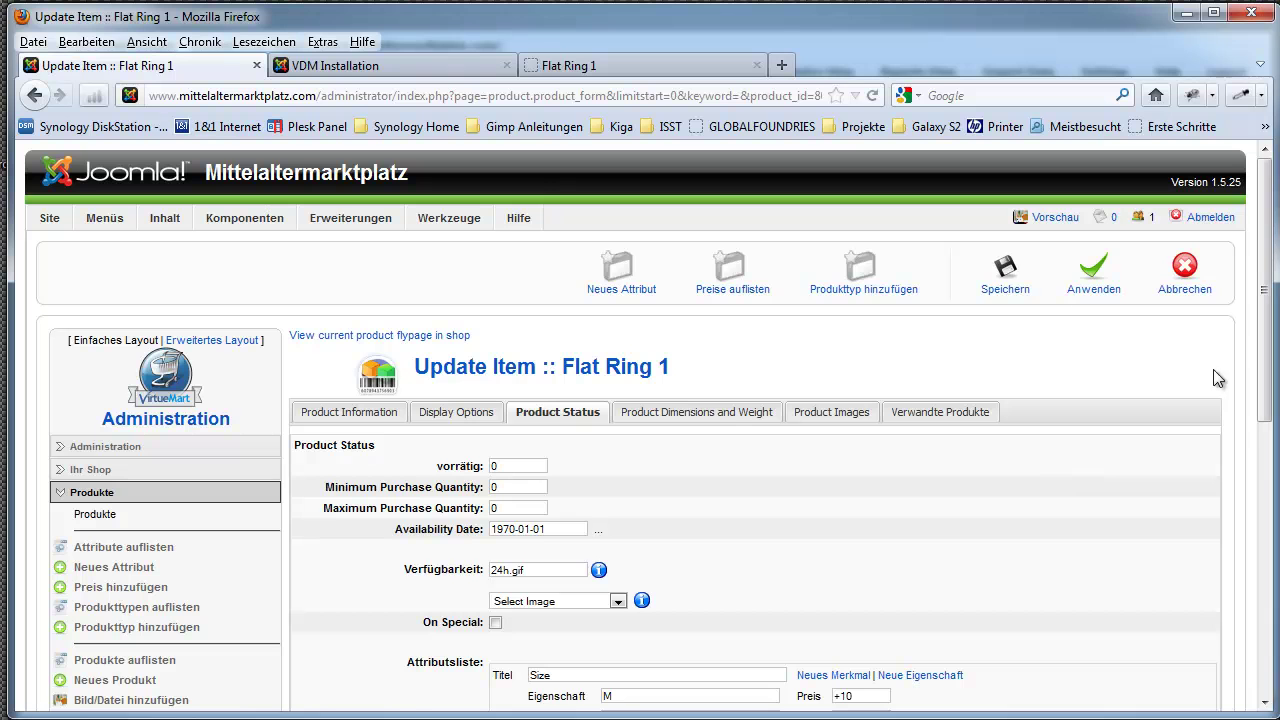
pyautogui.click(1094, 274)
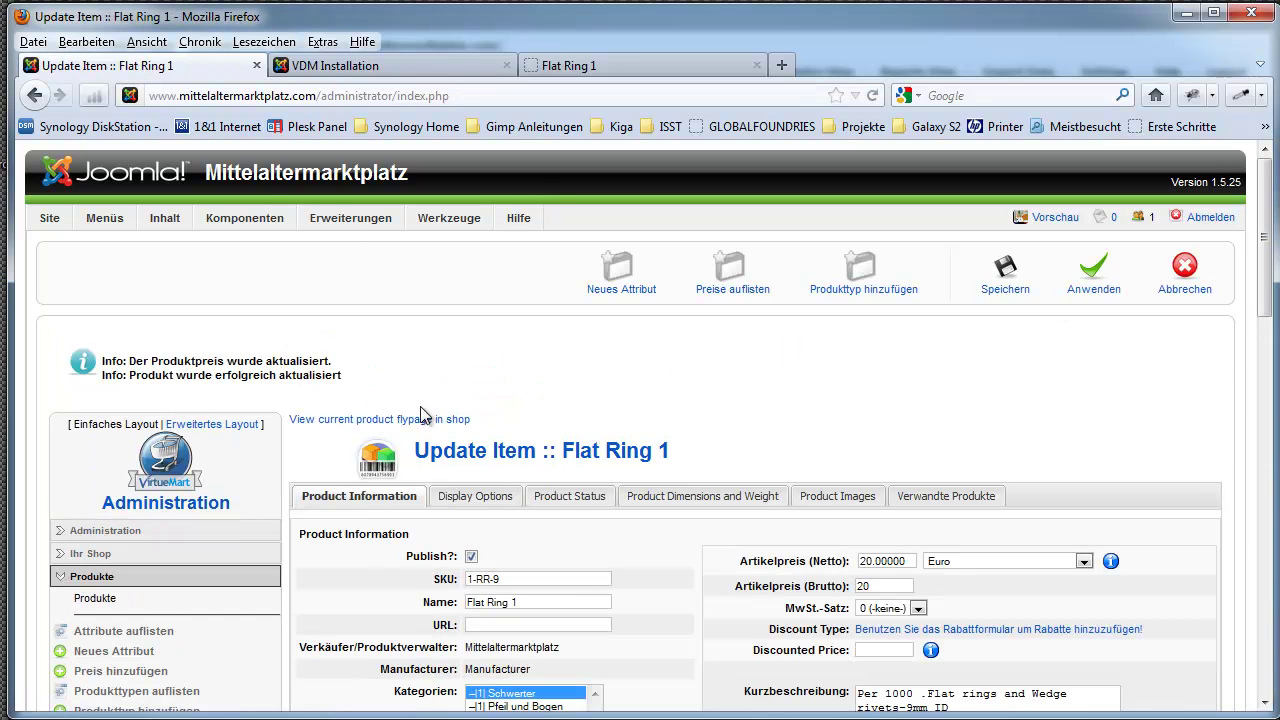
# Step: Reload the Flat Ring 1 page in the shop, add one piece in size L to the cart and check the cart entry
pyautogui.click(563, 66)
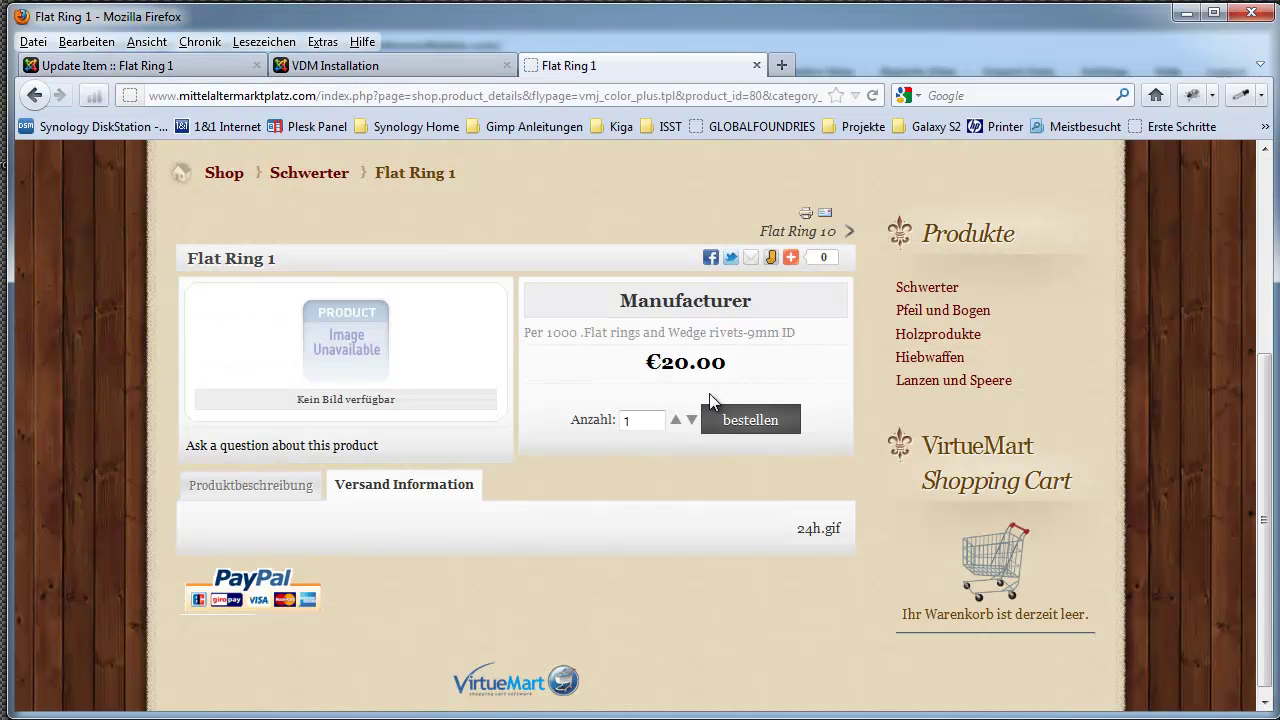
pyautogui.click(872, 95)
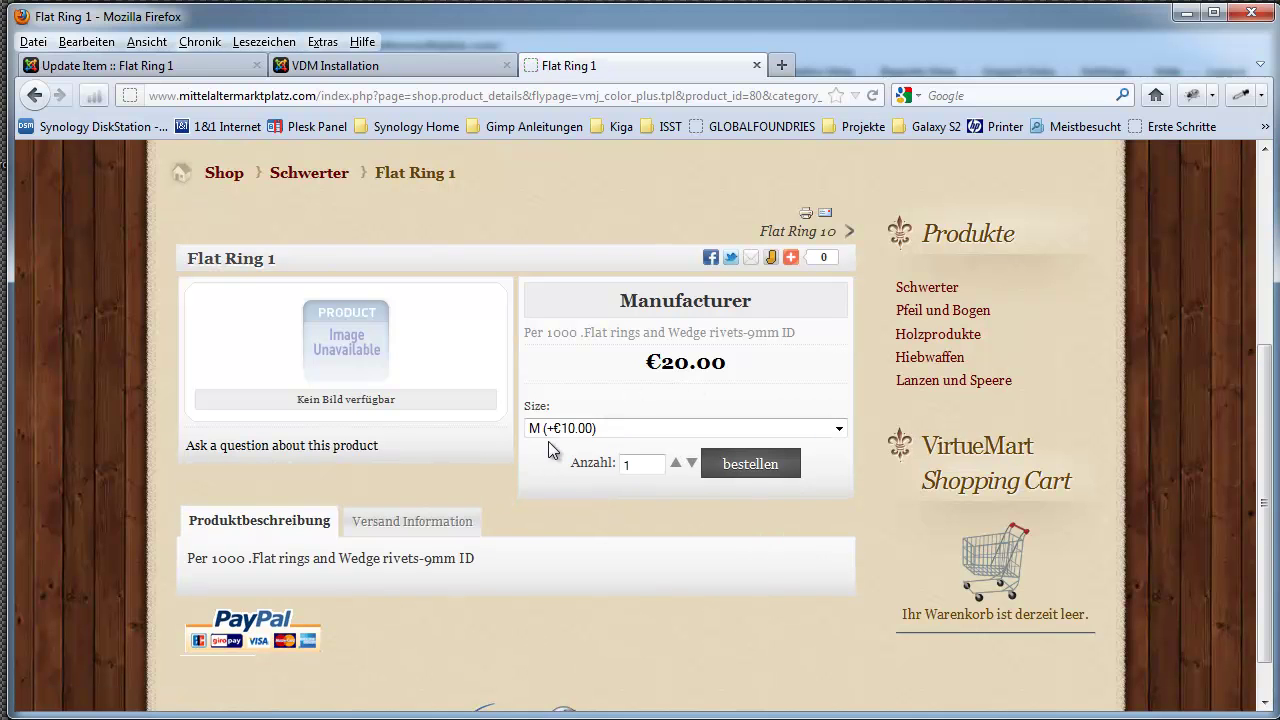
pyautogui.click(838, 430)
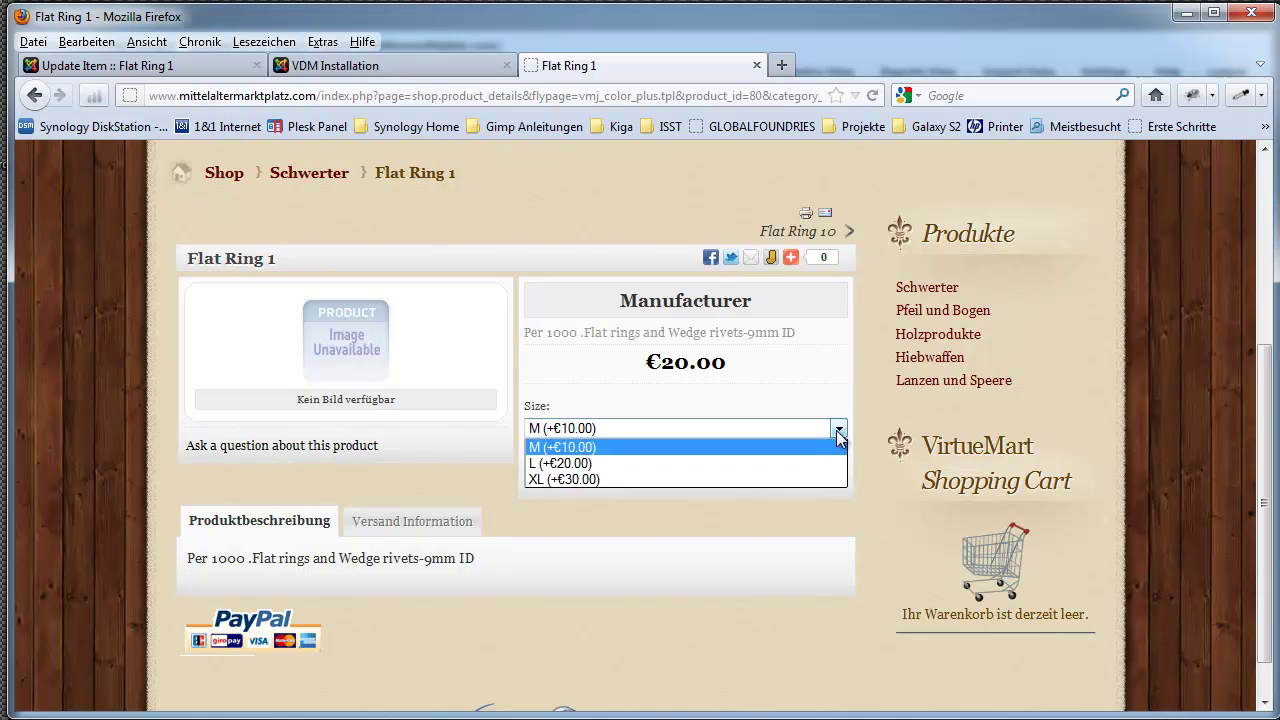
pyautogui.click(740, 465)
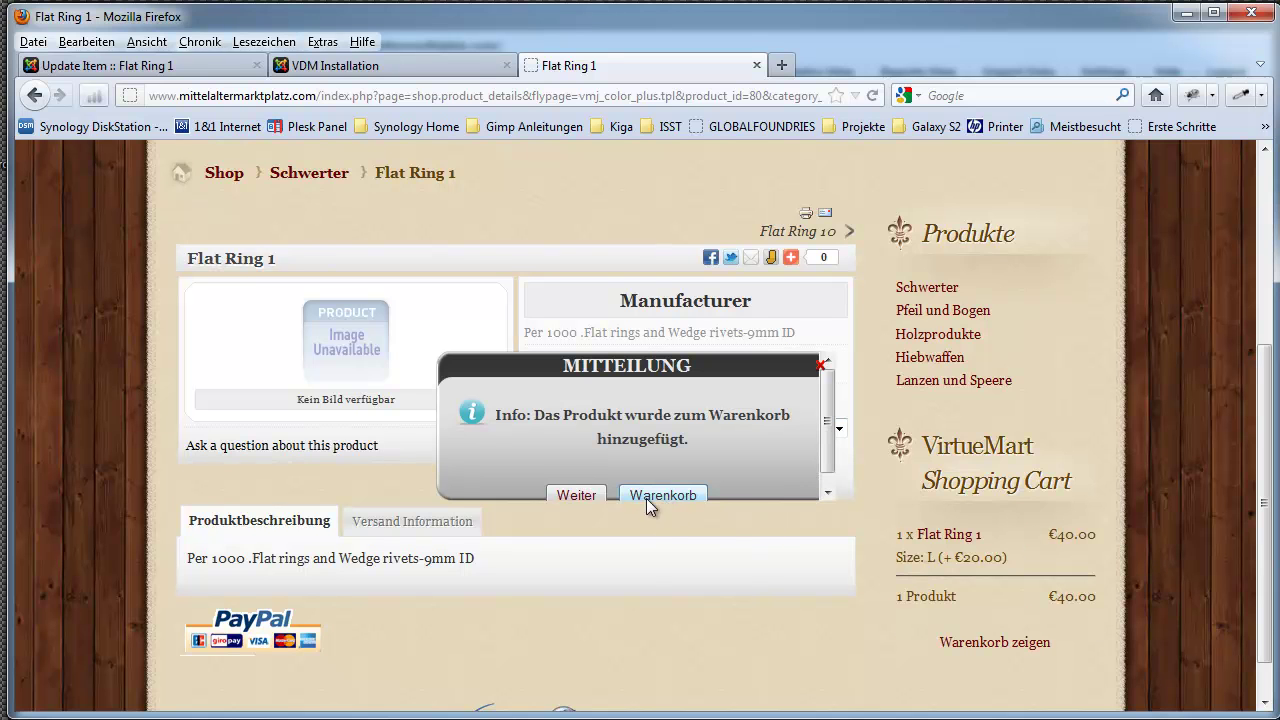
pyautogui.click(820, 363)
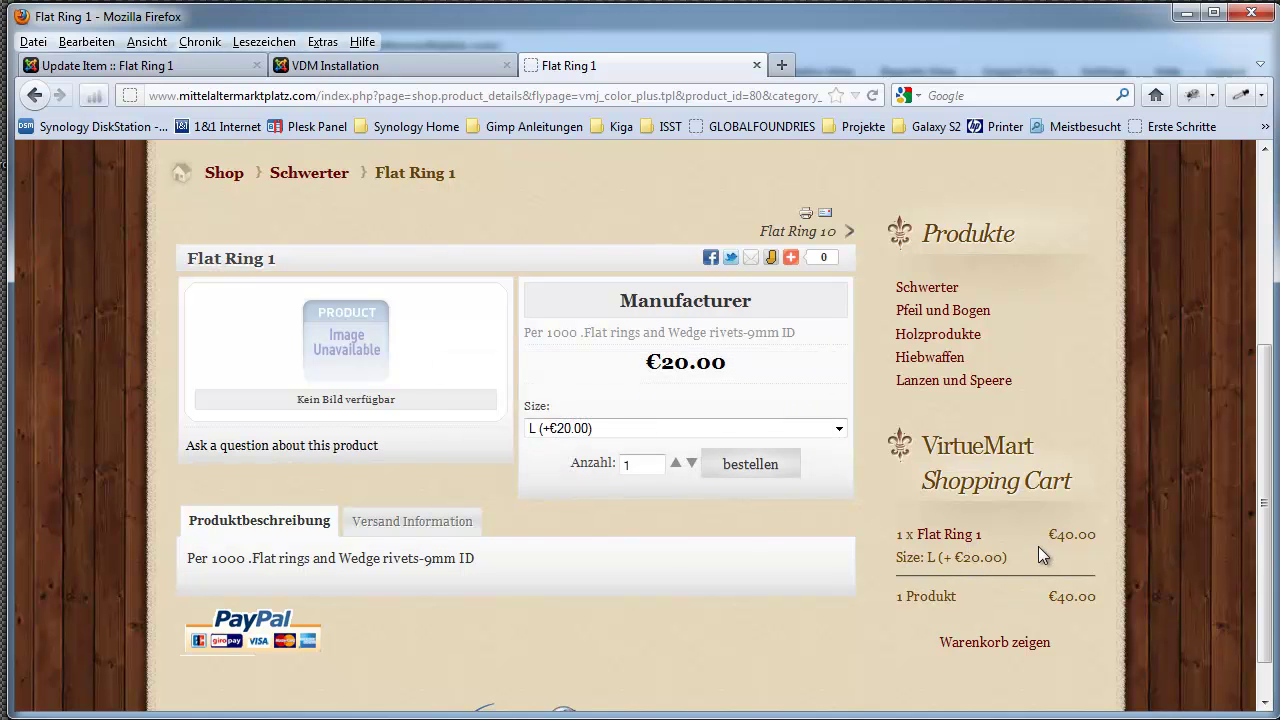
pyautogui.moveTo(1046, 533); pyautogui.dragTo(1100, 540)
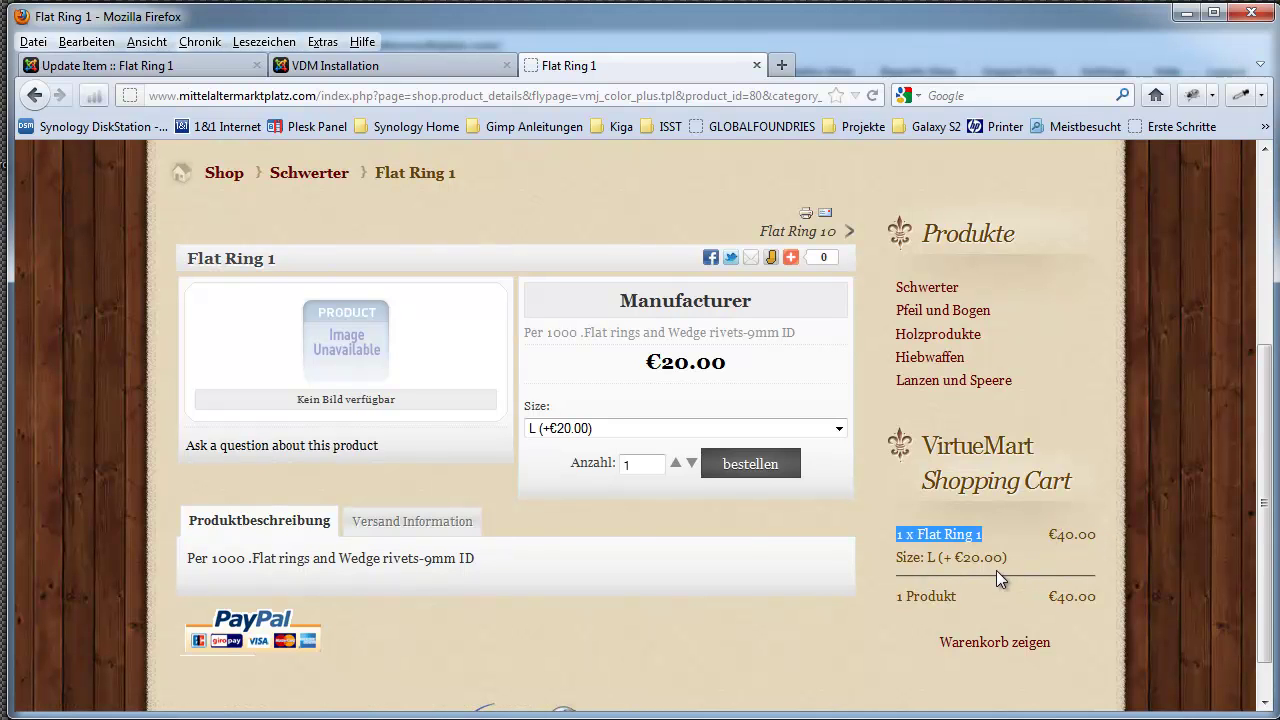
pyautogui.click(1036, 558)
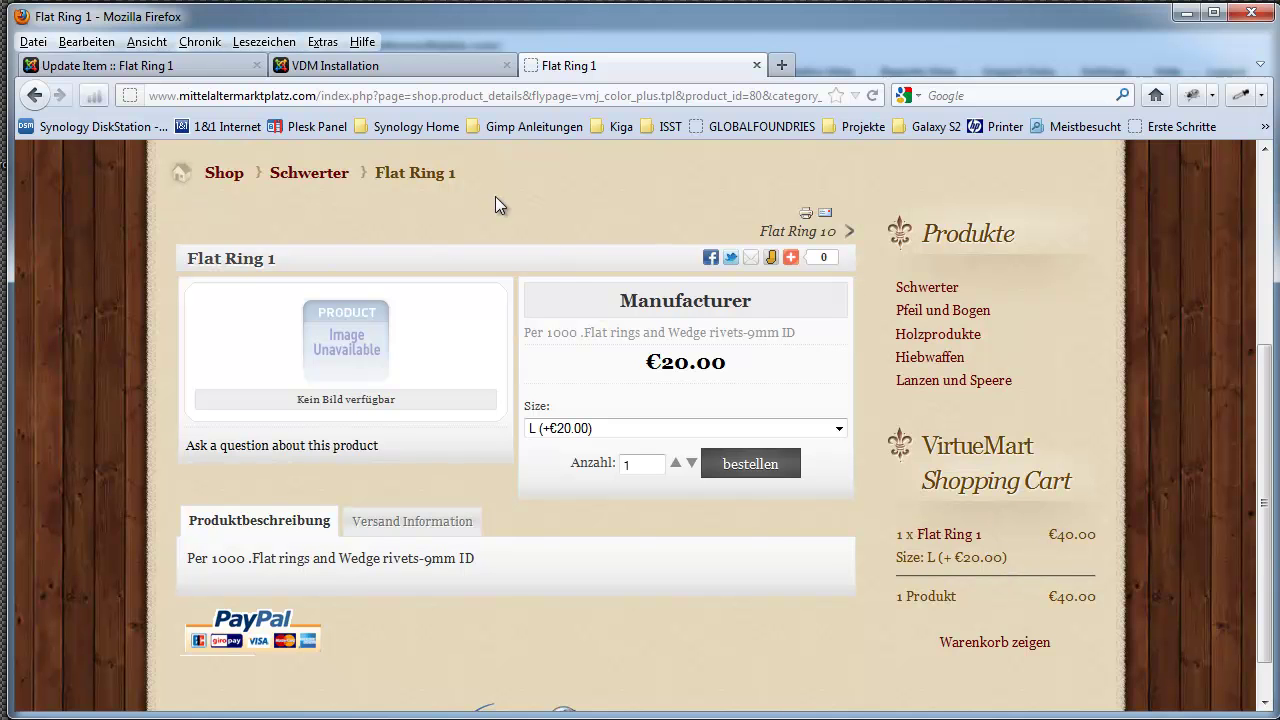
# Step: Add the property "kein bedarf" without a price to the Size attribute of Flat Ring 1 in the administration and save the product
pyautogui.click(207, 66)
pyautogui.scroll(-5, 641, 457)
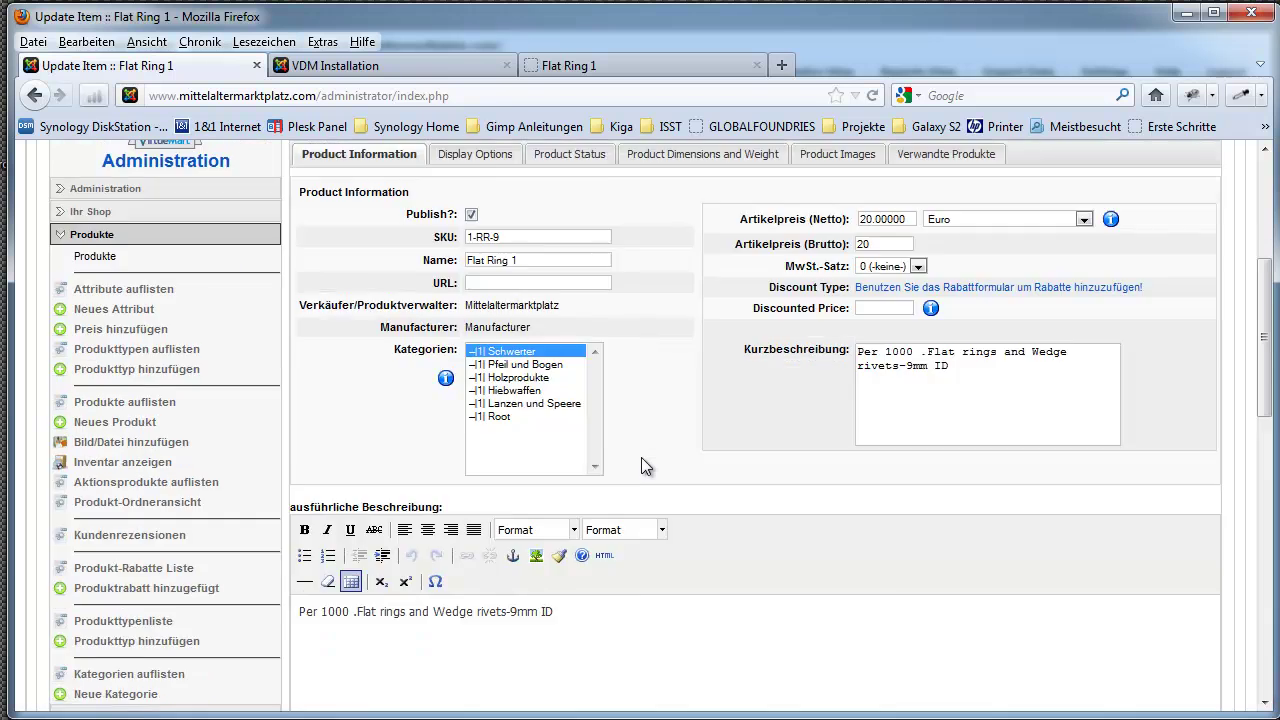
pyautogui.scroll(-3, 641, 457)
pyautogui.scroll(8, 642, 462)
pyautogui.click(592, 496)
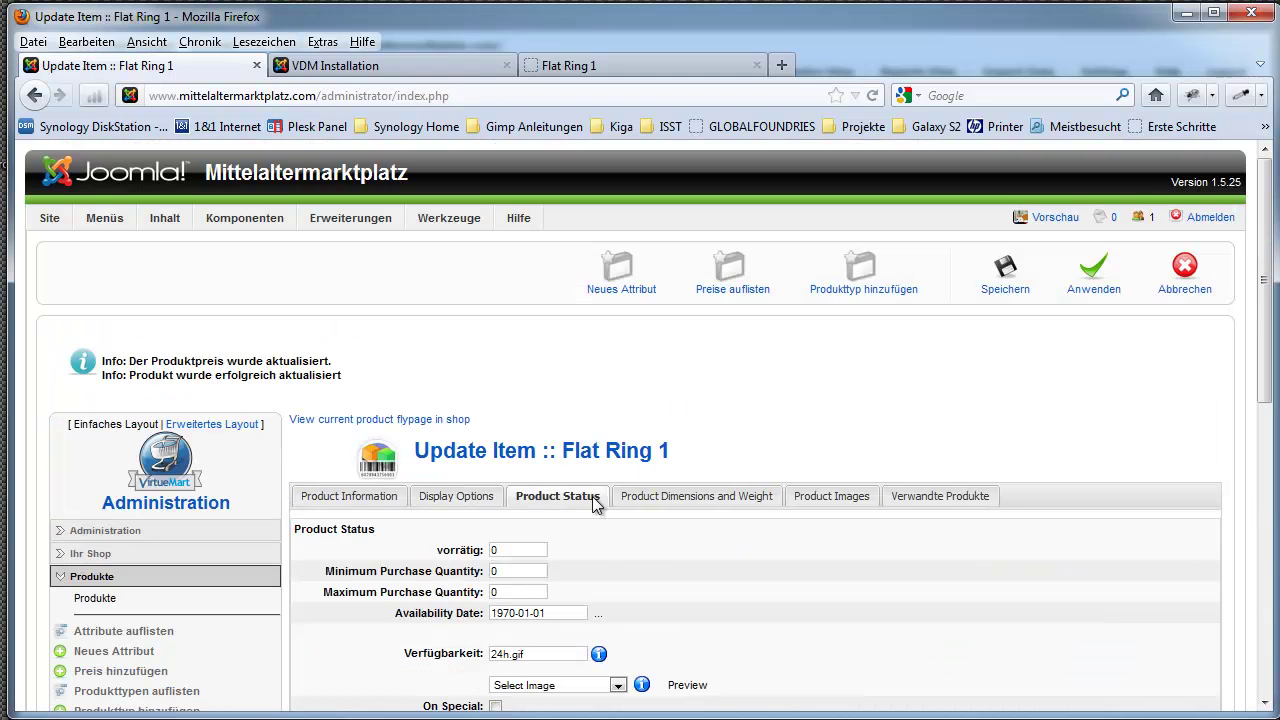
pyautogui.scroll(-5, 723, 571)
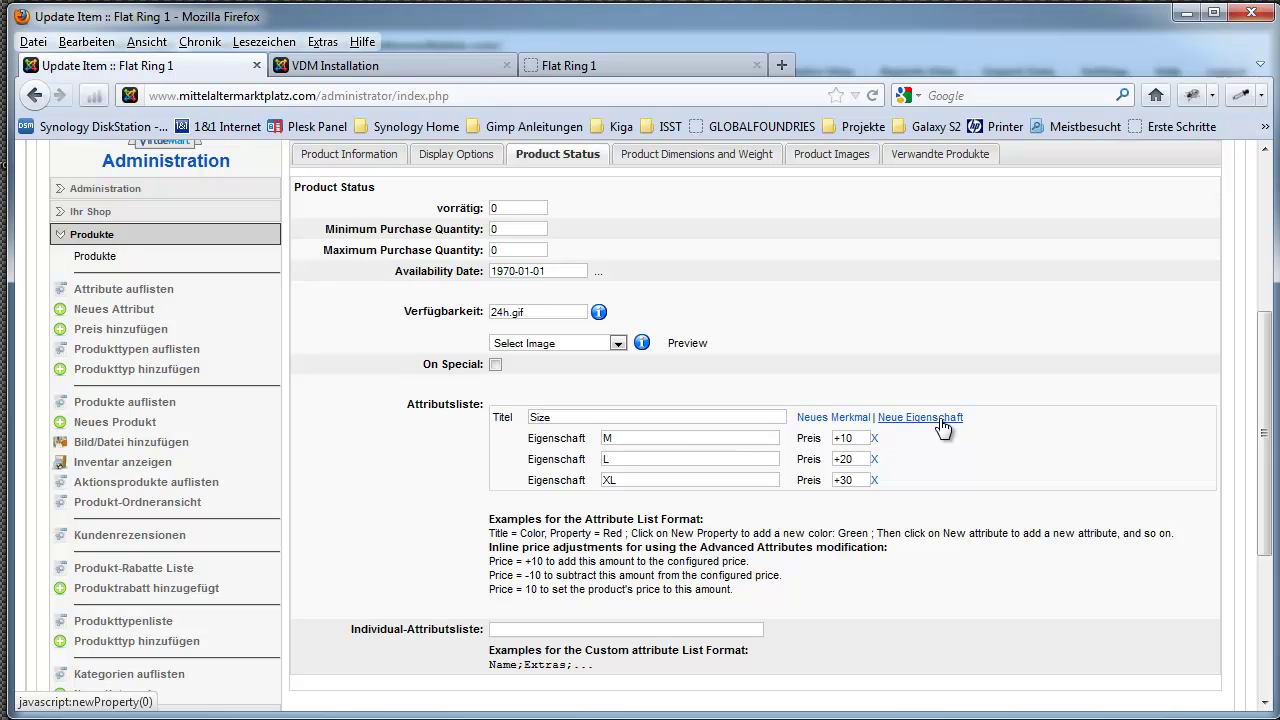
pyautogui.click(942, 427)
pyautogui.click(611, 503)
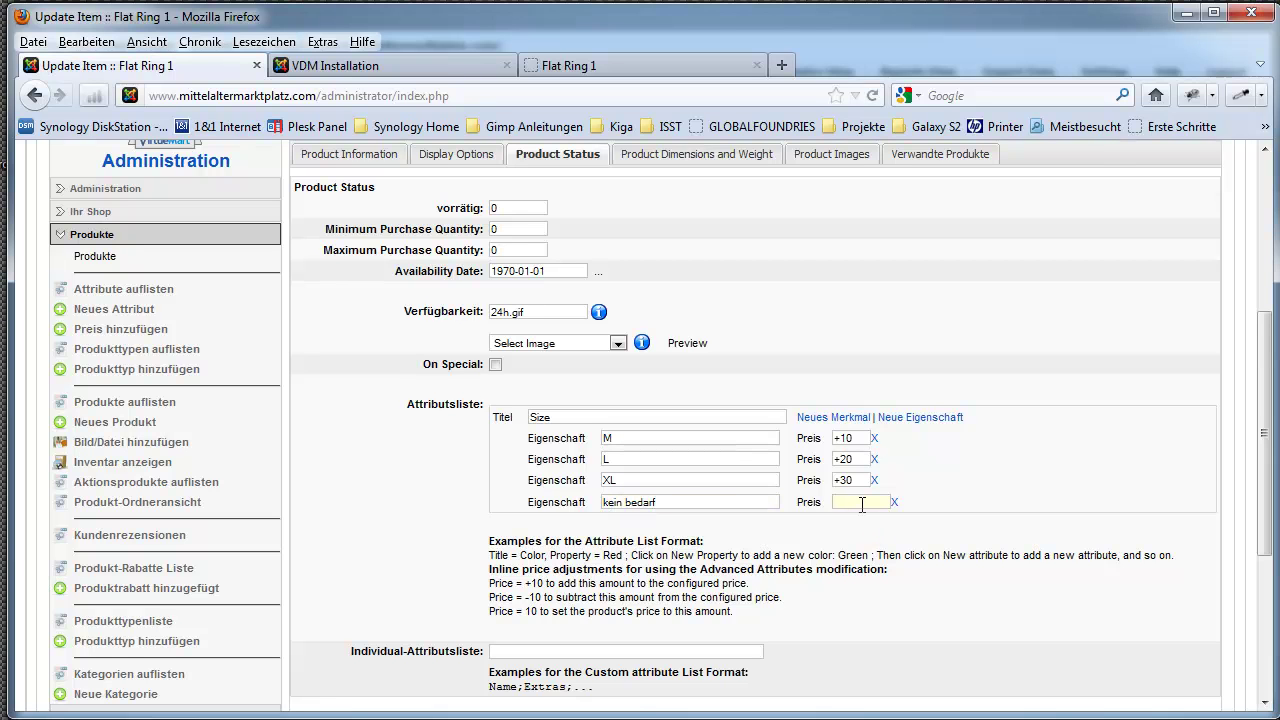
pyautogui.click(870, 505)
pyautogui.press('Return')
pyautogui.click(1029, 168)
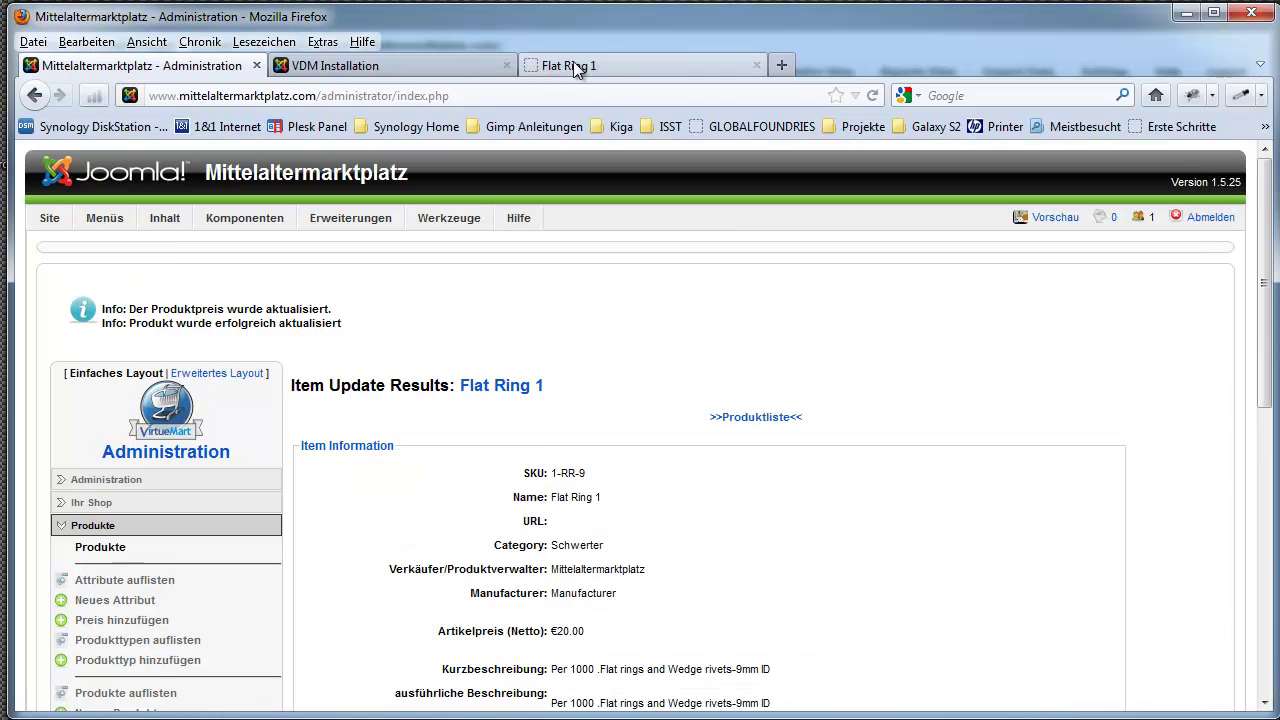
# Step: Reload the Flat Ring 1 shop page, add one piece with size "kein bedarf" to the cart and compare the cart entries
pyautogui.click(575, 66)
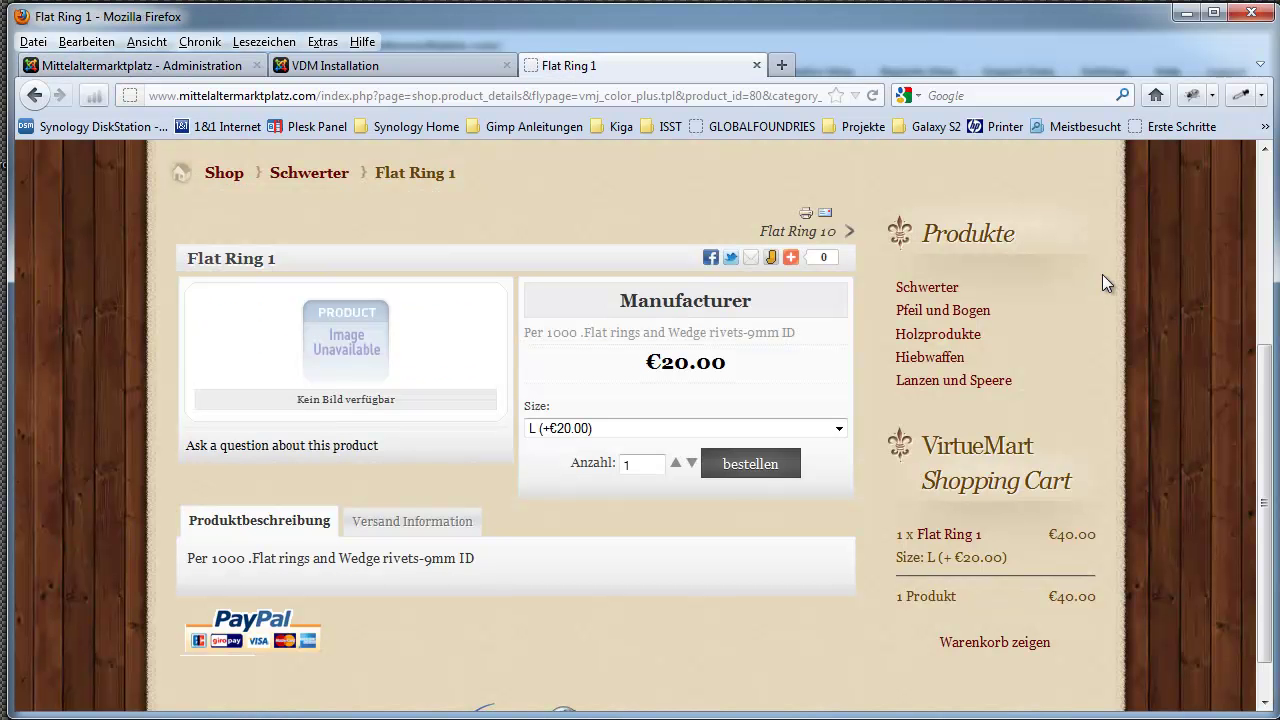
pyautogui.click(877, 96)
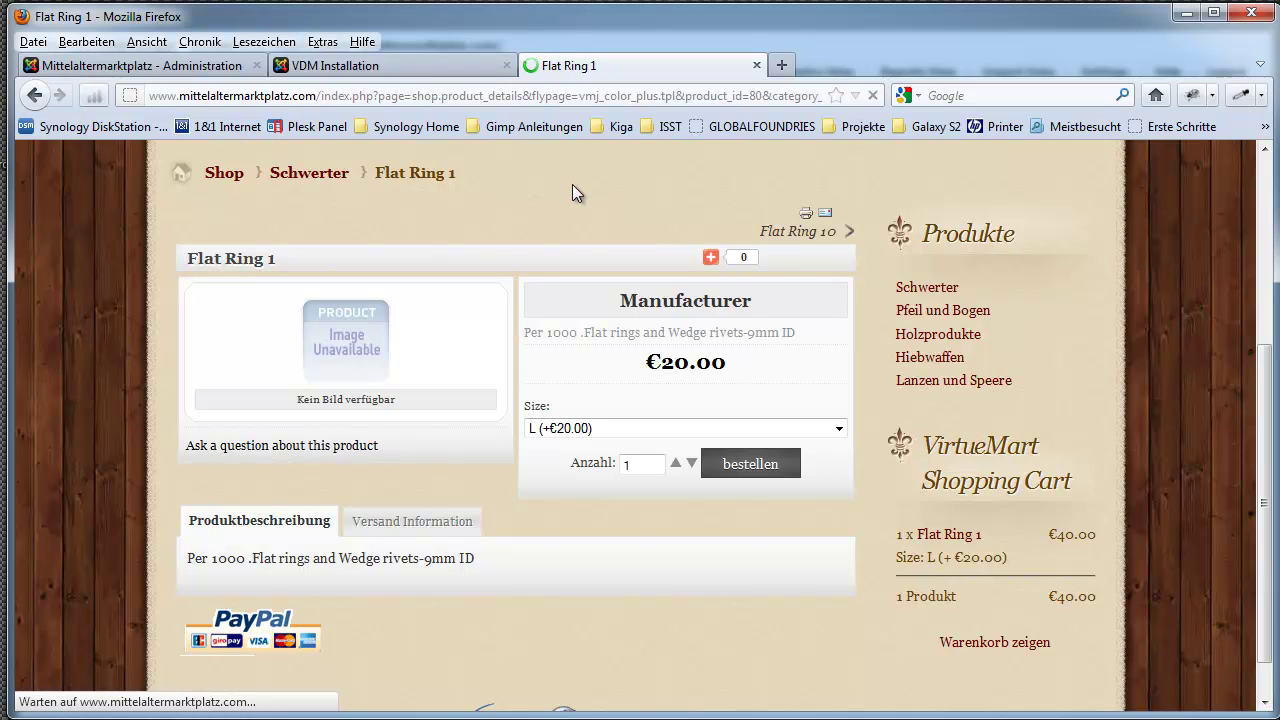
pyautogui.click(840, 427)
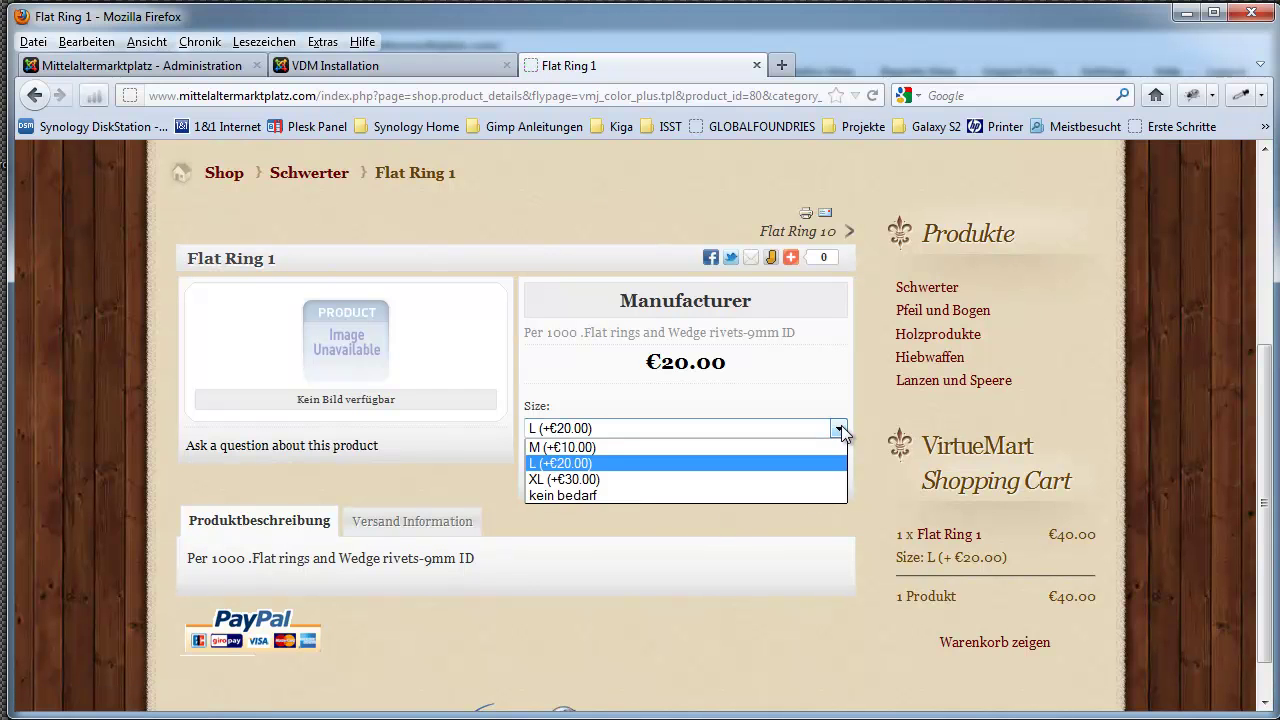
pyautogui.click(621, 496)
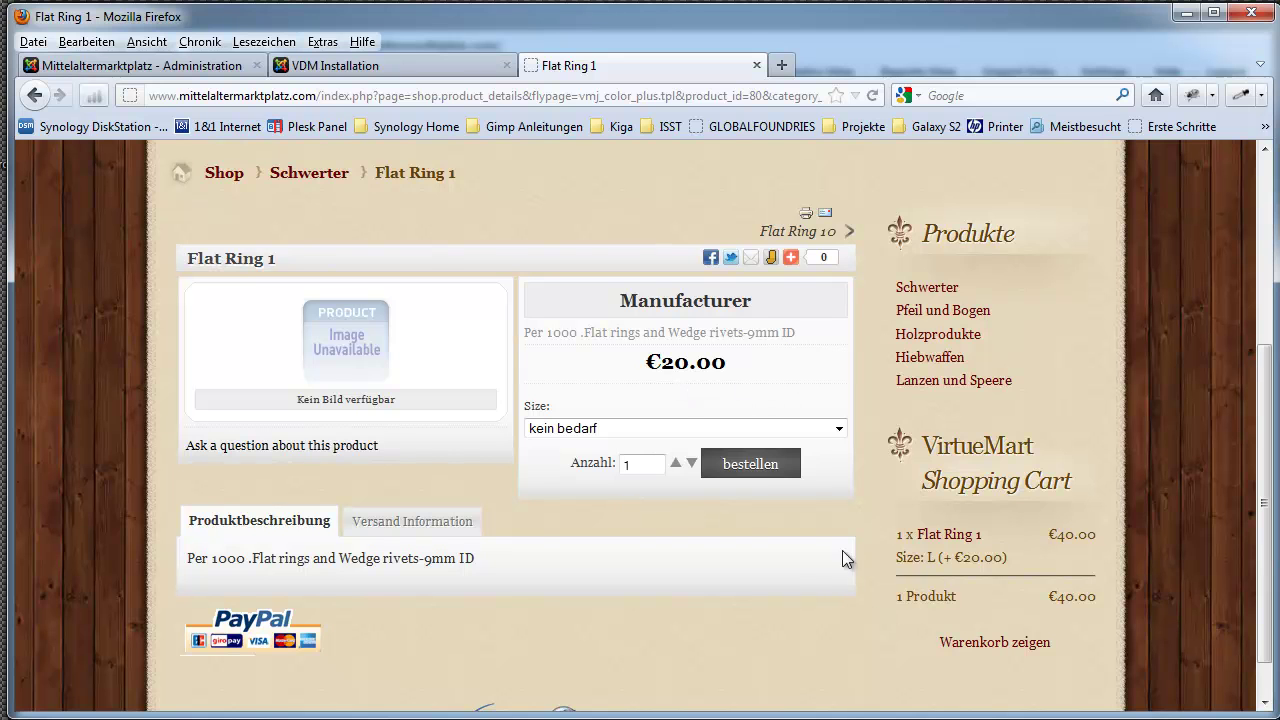
pyautogui.click(761, 468)
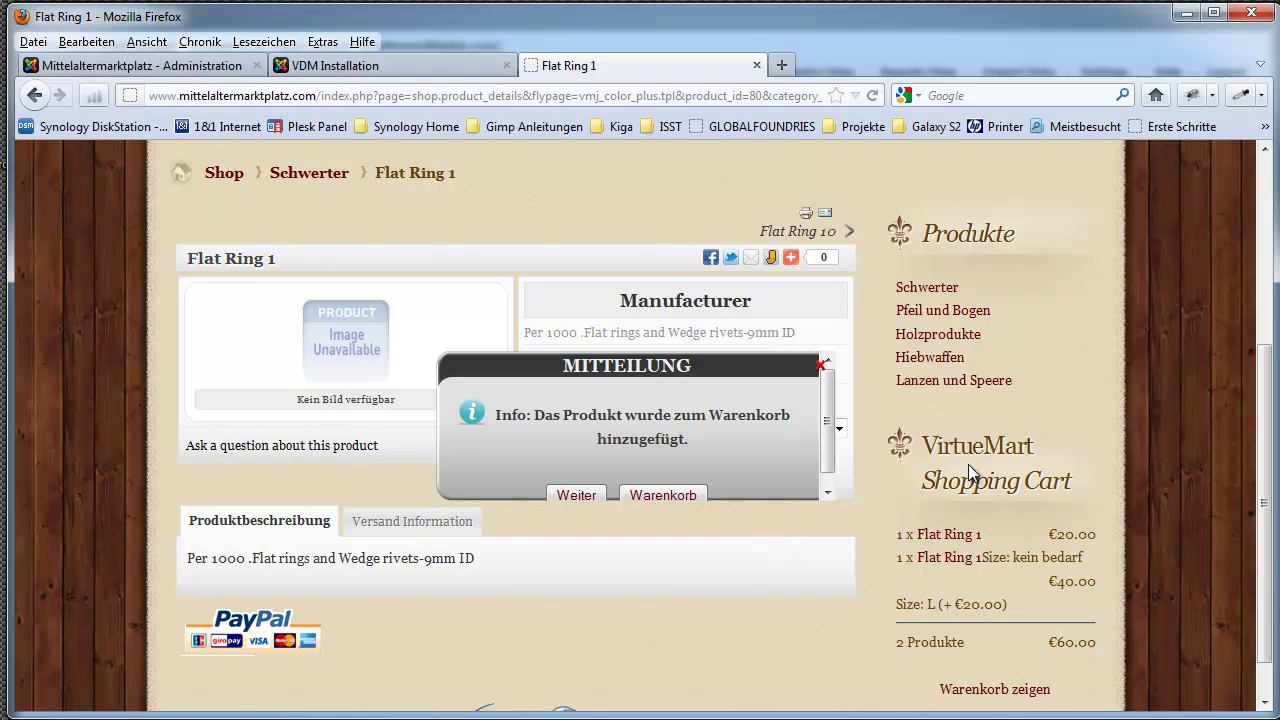
pyautogui.click(819, 365)
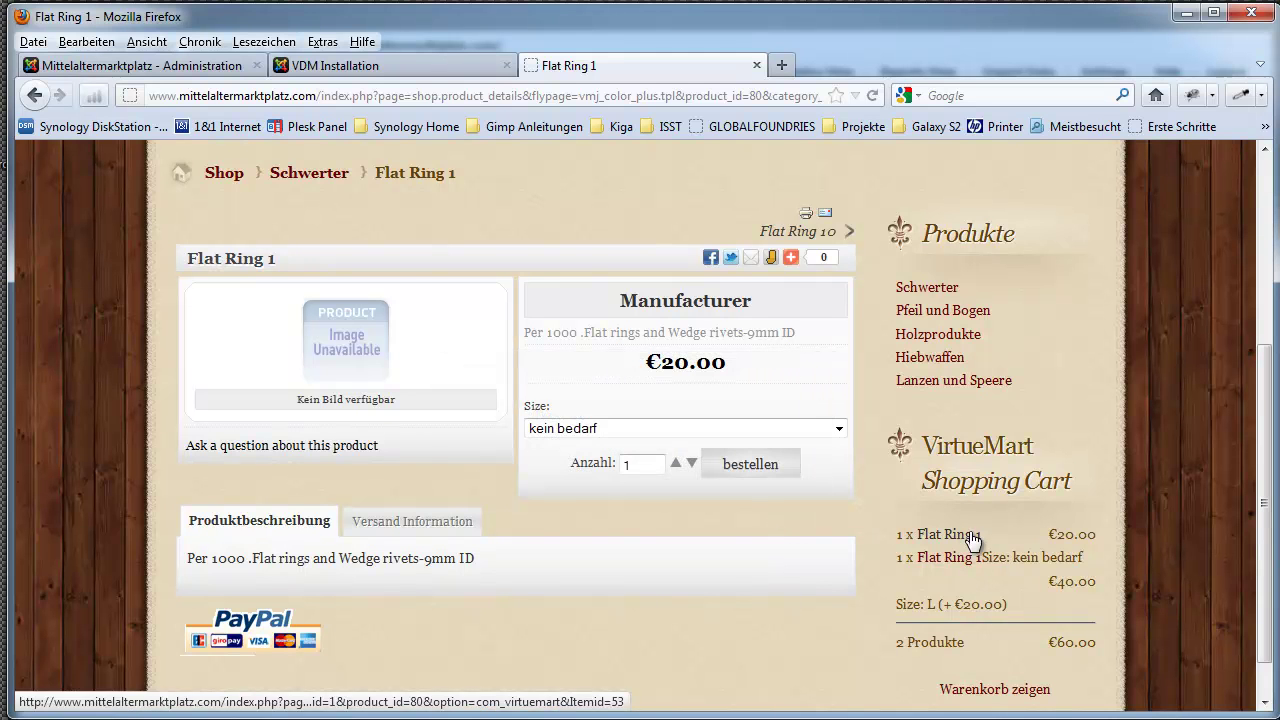
pyautogui.moveTo(1099, 534); pyautogui.dragTo(1014, 592)
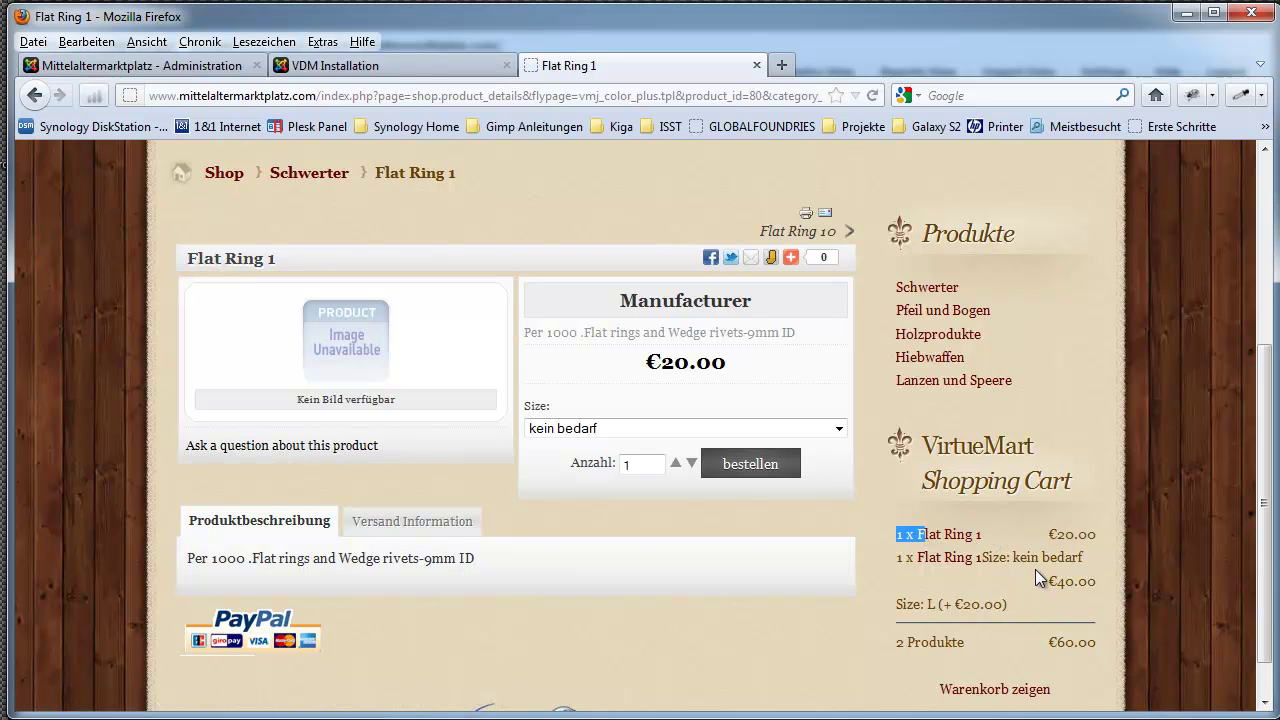
pyautogui.moveTo(1098, 560); pyautogui.dragTo(1011, 580)
pyautogui.click(1013, 579)
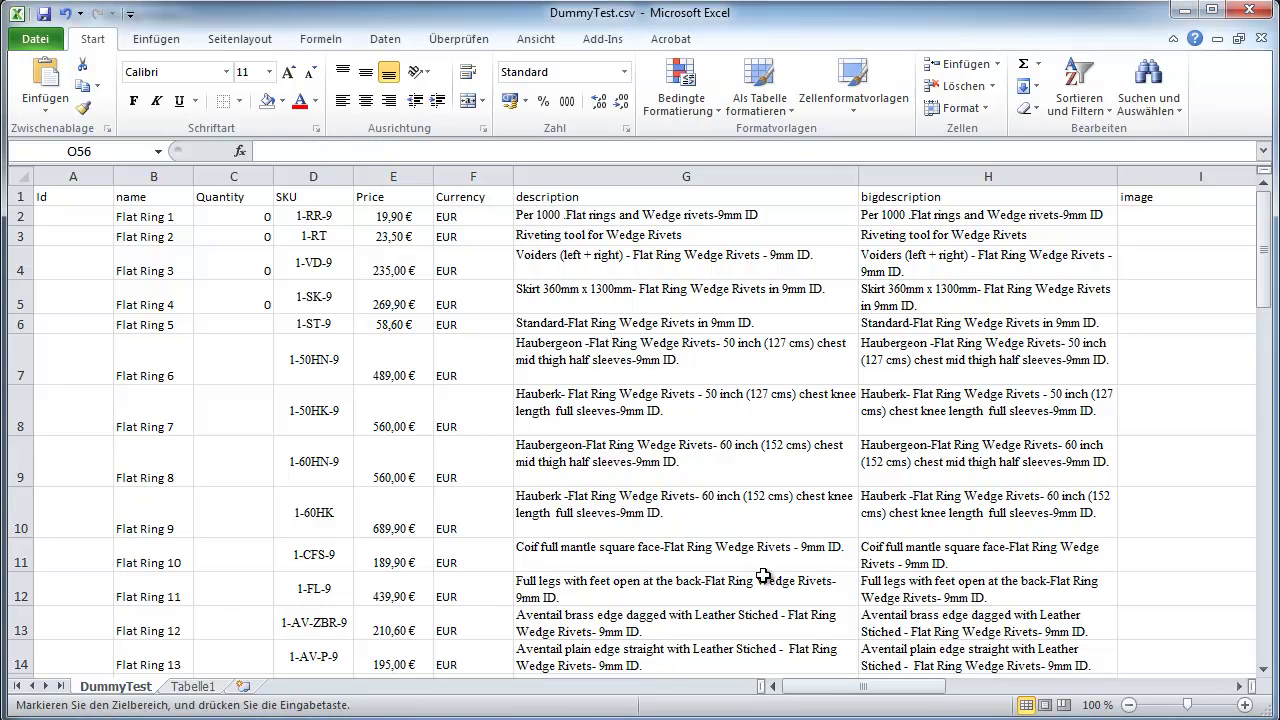
# Step: Enter "Size,L[0],XL[0],M[0]" as the attribute of Flat Ring 1 in cell Q2 and widen the attribute column
pyautogui.moveTo(830, 695); pyautogui.dragTo(916, 690)
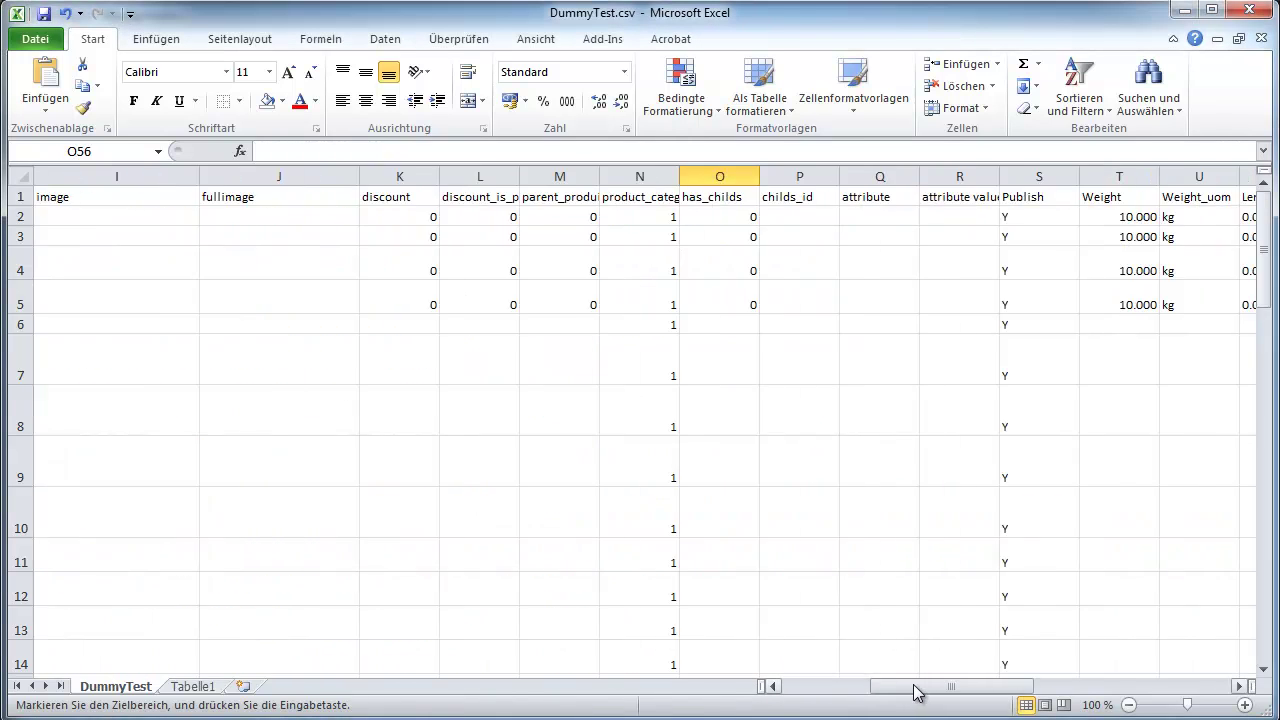
pyautogui.click(864, 213)
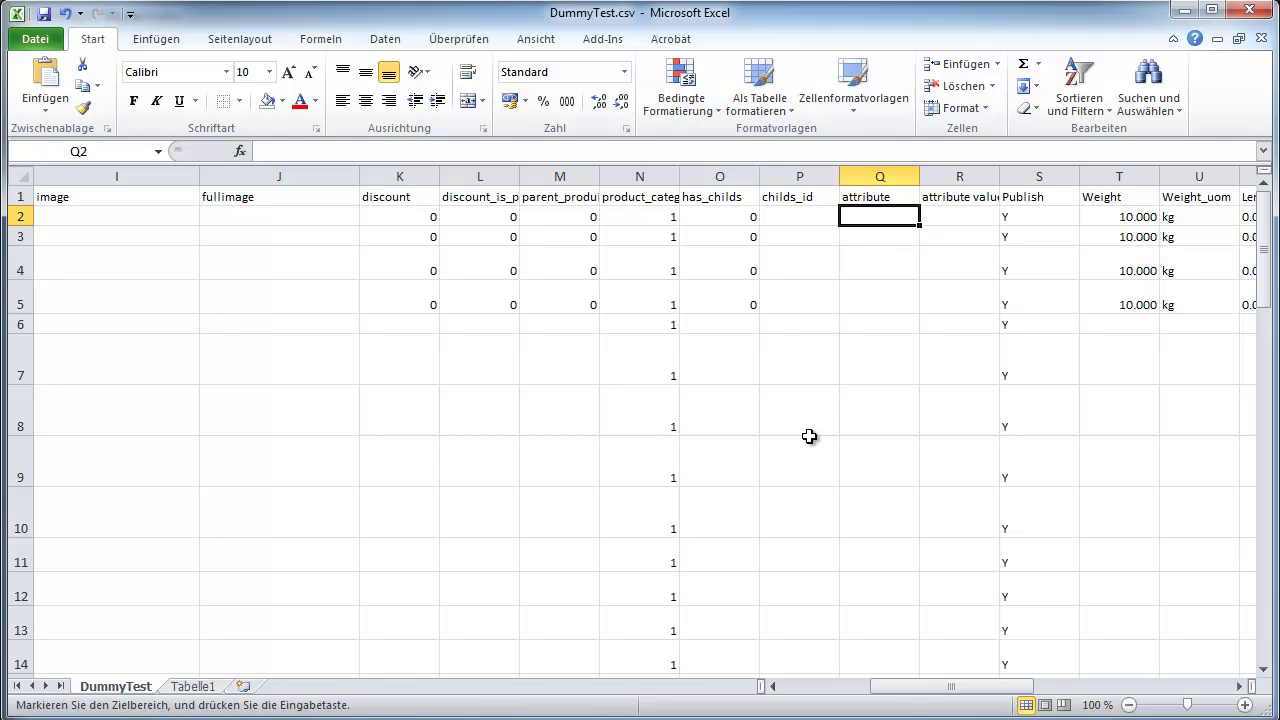
pyautogui.write('Size,L[0],XL[0],M[0]')
pyautogui.moveTo(917, 177); pyautogui.dragTo(970, 178)
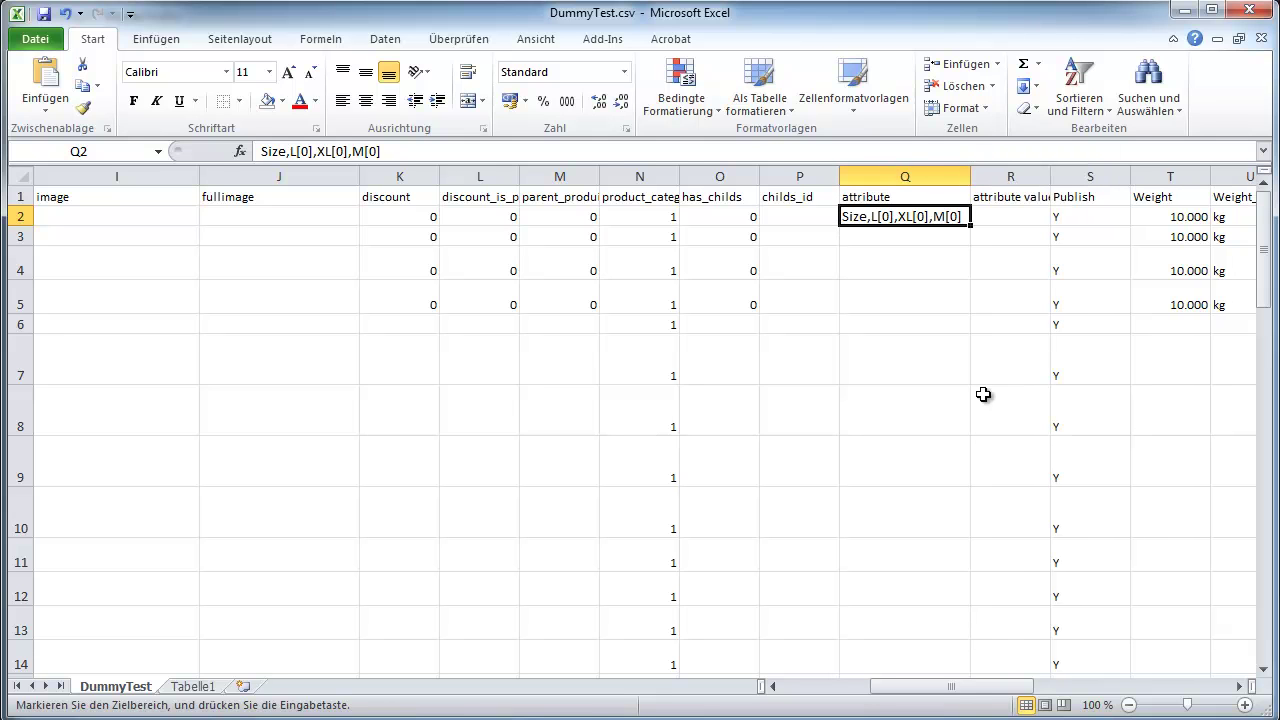
# Step: Change the surcharges in the Flat Ring 1 attribute to L[+10] and XL[+20]
pyautogui.doubleClick(889, 219)
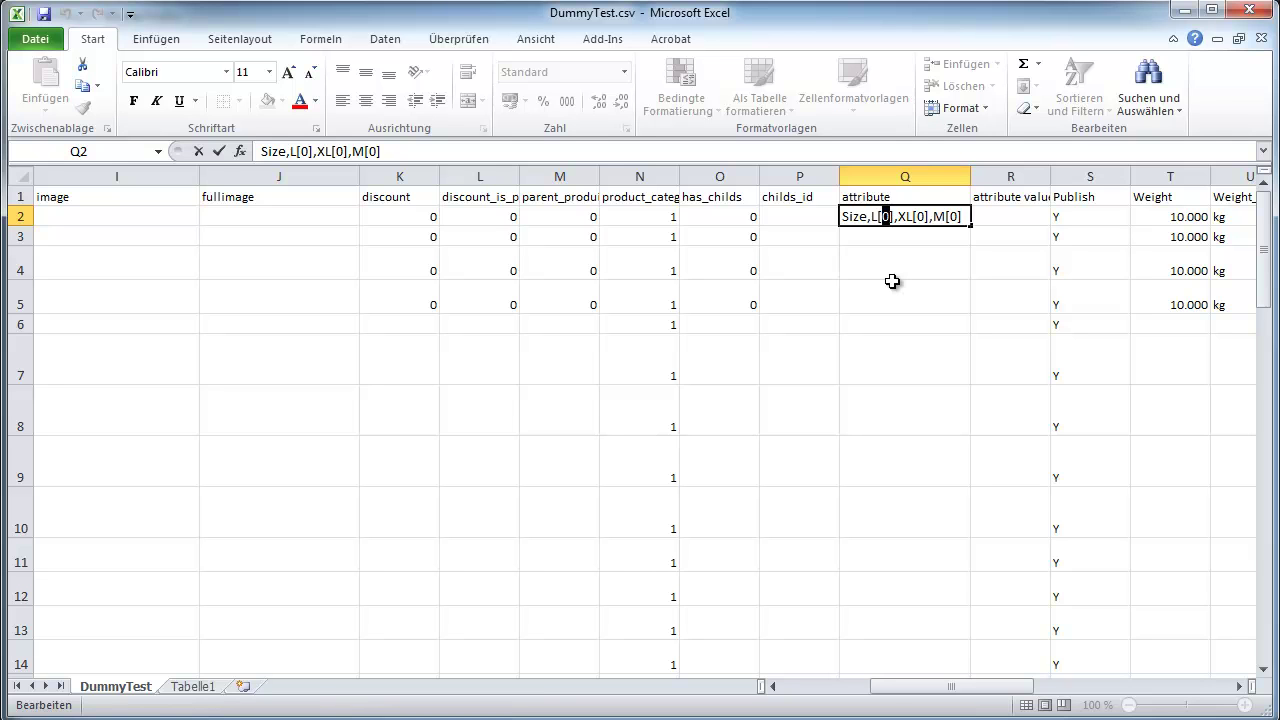
pyautogui.write('+10')
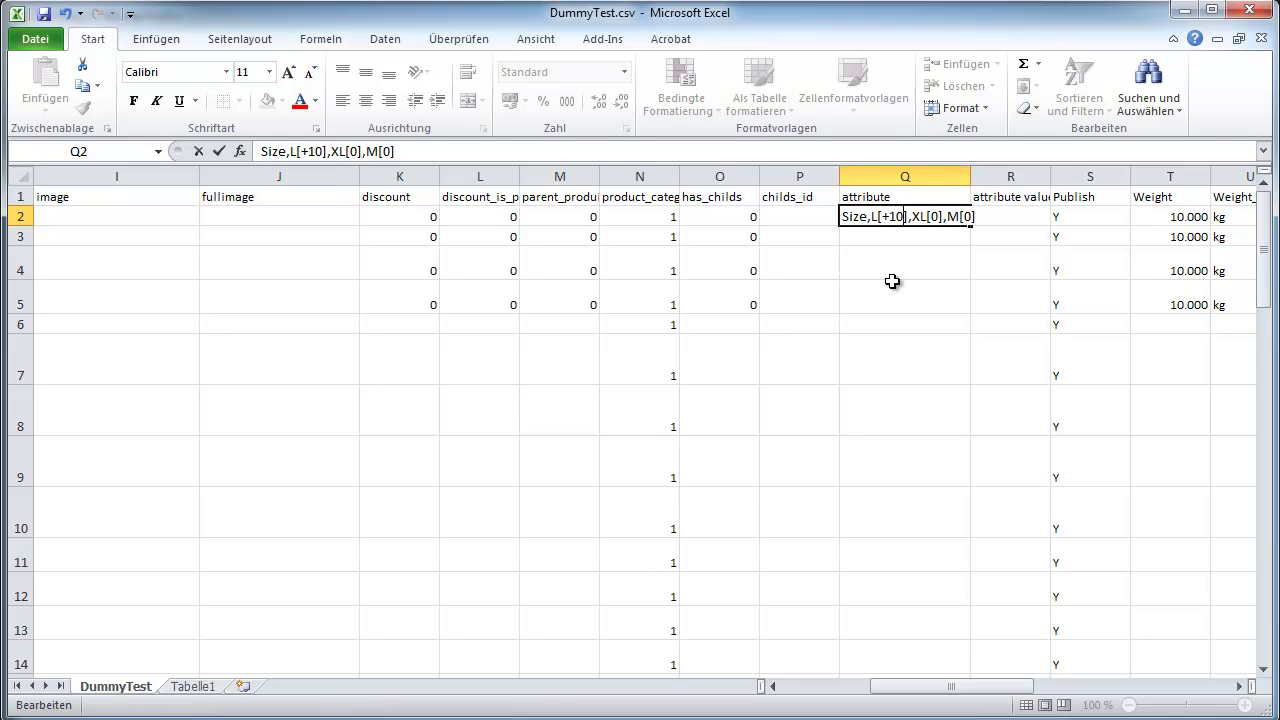
pyautogui.doubleClick(935, 216)
pyautogui.write('+20')
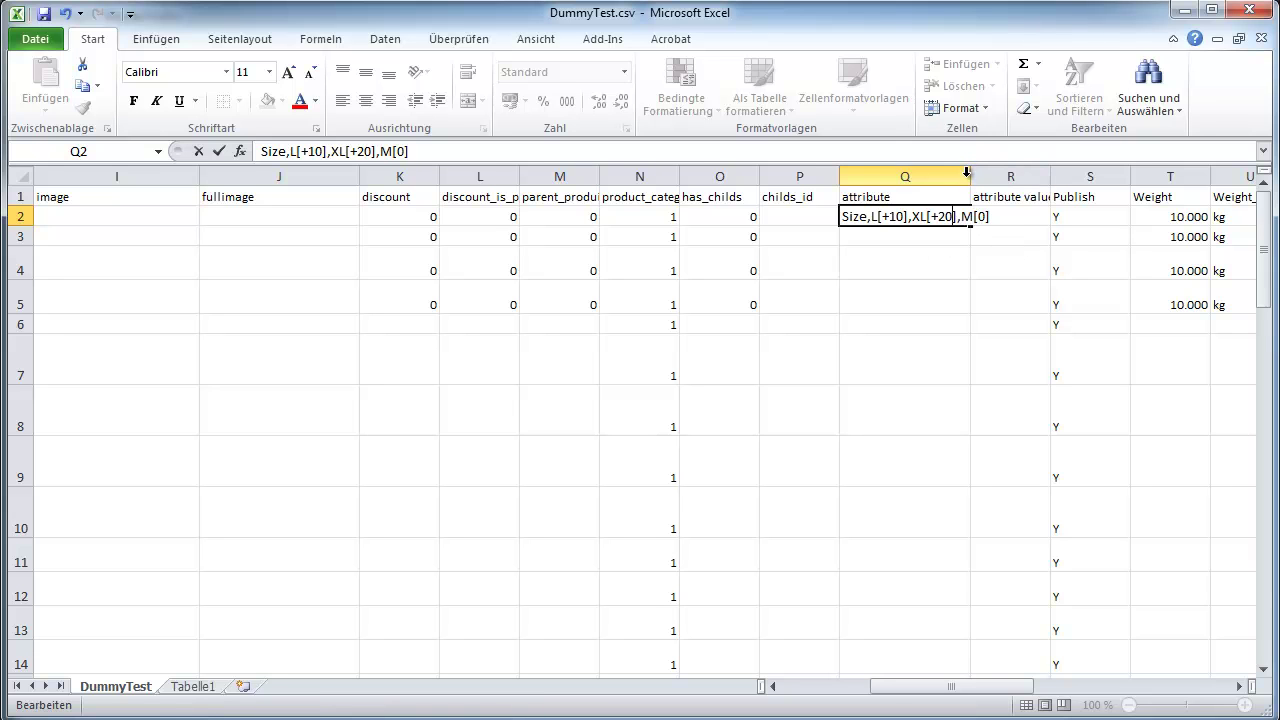
# Step: Fit the attribute column's width to its text and fill the Size attribute from Q2 down to row 48
pyautogui.doubleClick(970, 175)
pyautogui.click(974, 294)
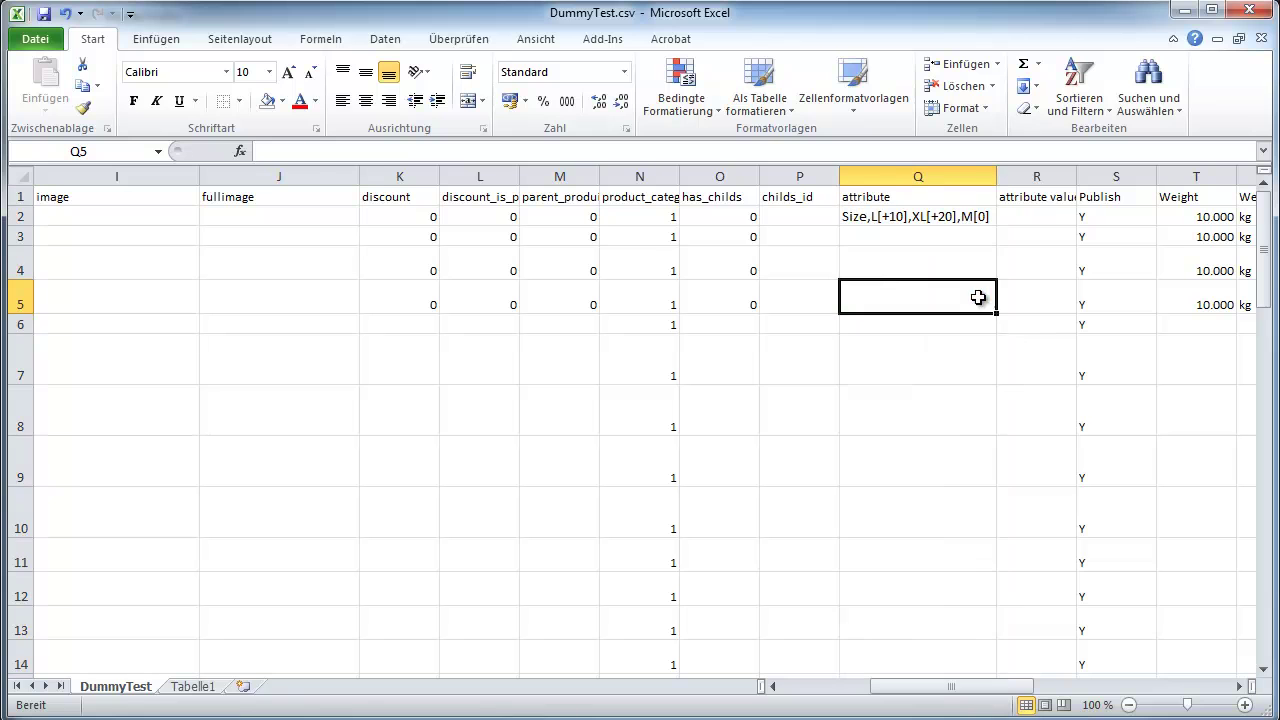
pyautogui.click(958, 227)
pyautogui.moveTo(996, 226); pyautogui.dragTo(979, 406)
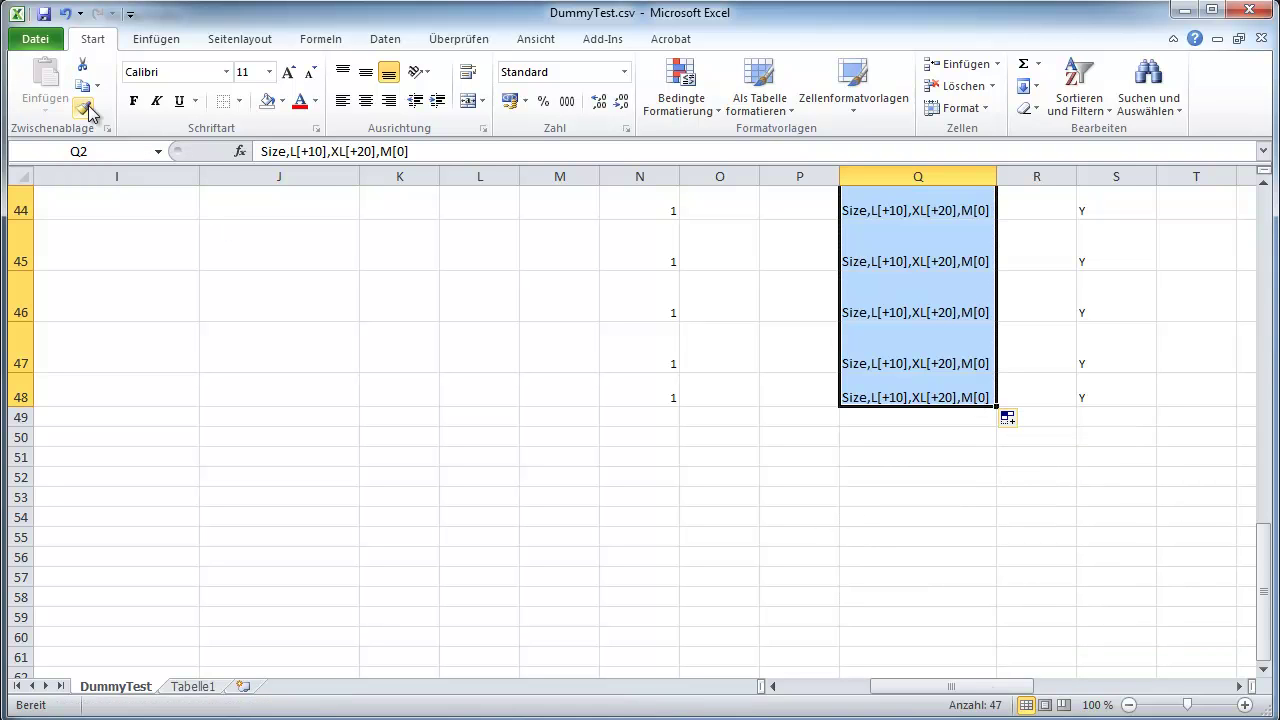
# Step: Save the current sheet as DummyTest1.csv in the CSV-Generated folder, keeping the CSV format
pyautogui.click(40, 42)
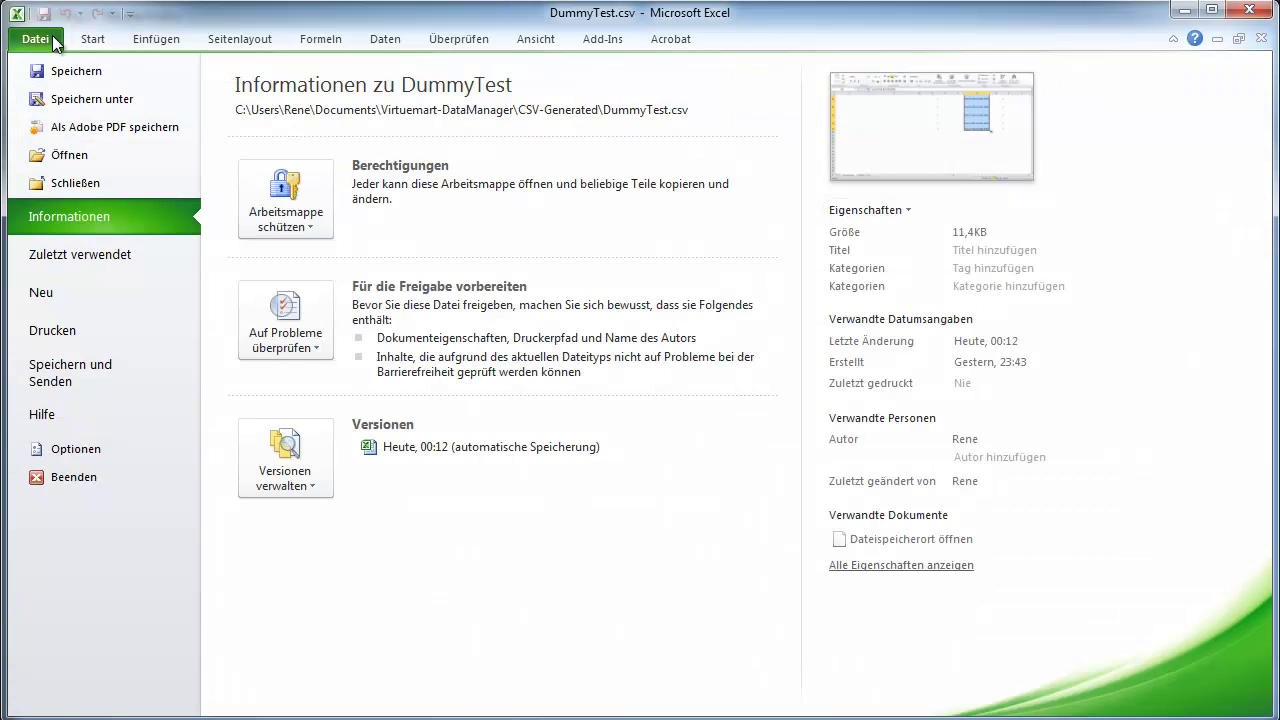
pyautogui.click(104, 98)
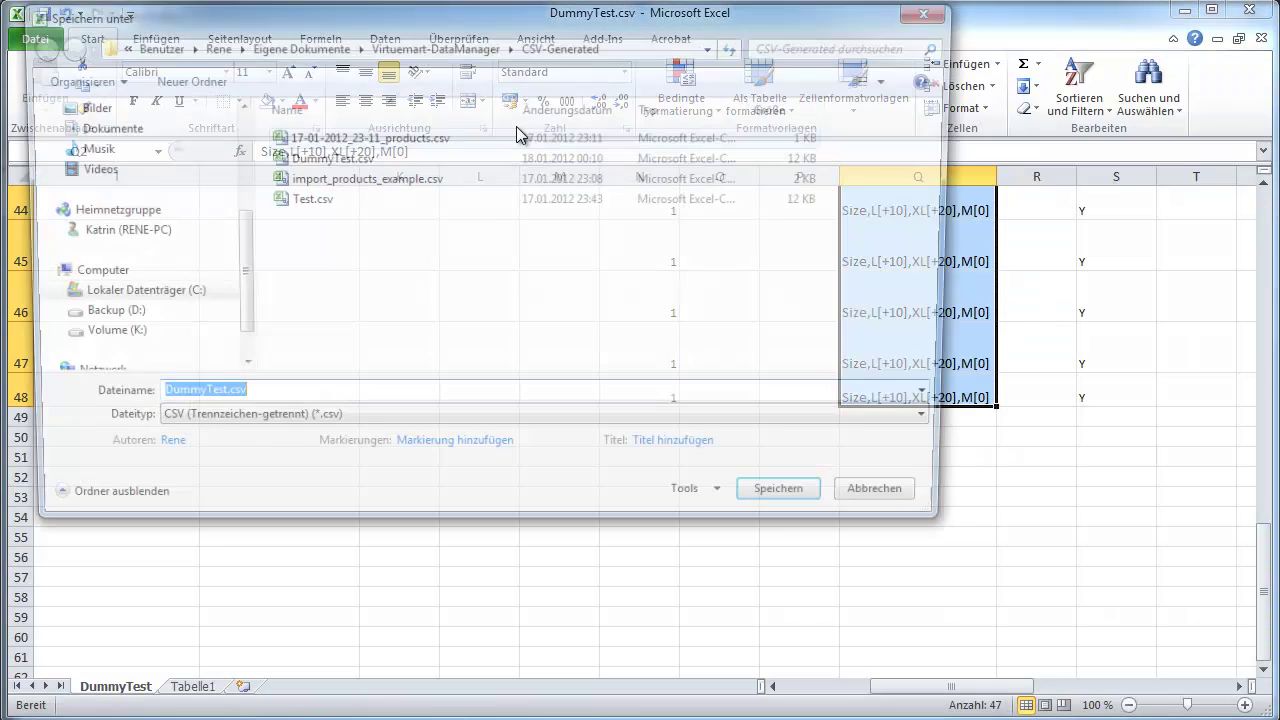
pyautogui.click(212, 402)
pyautogui.write('1')
pyautogui.click(806, 510)
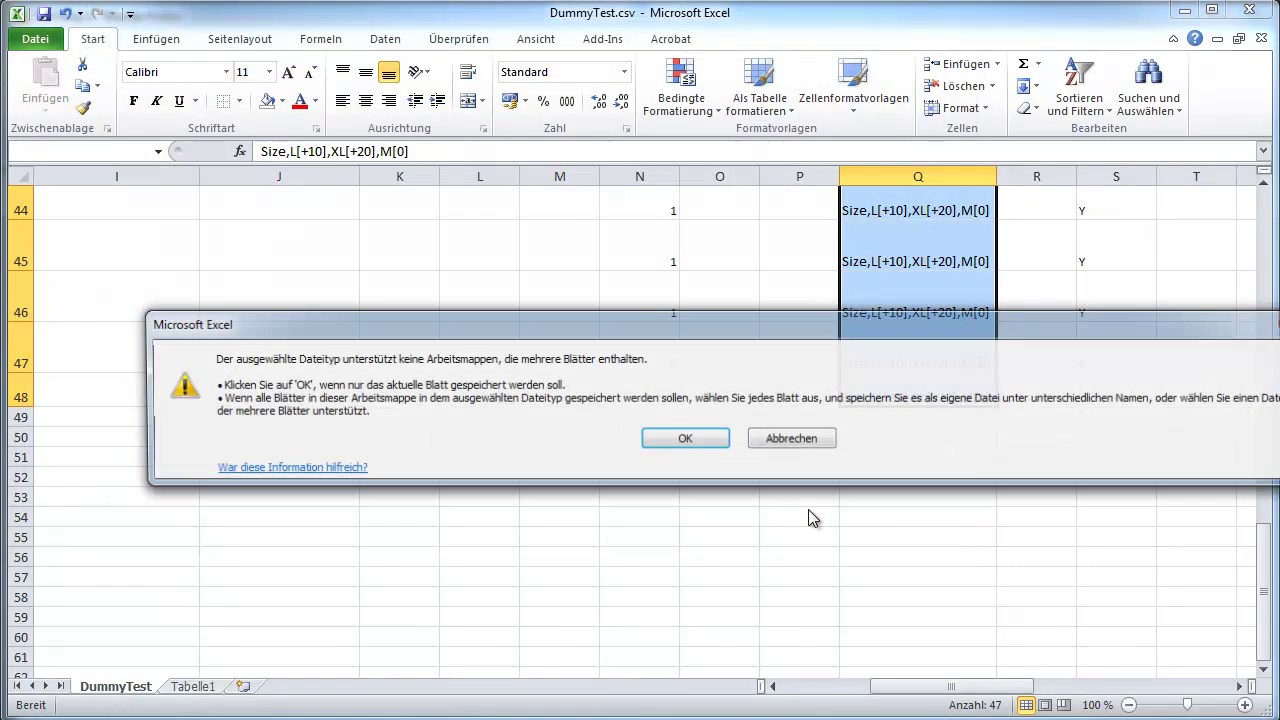
pyautogui.click(697, 442)
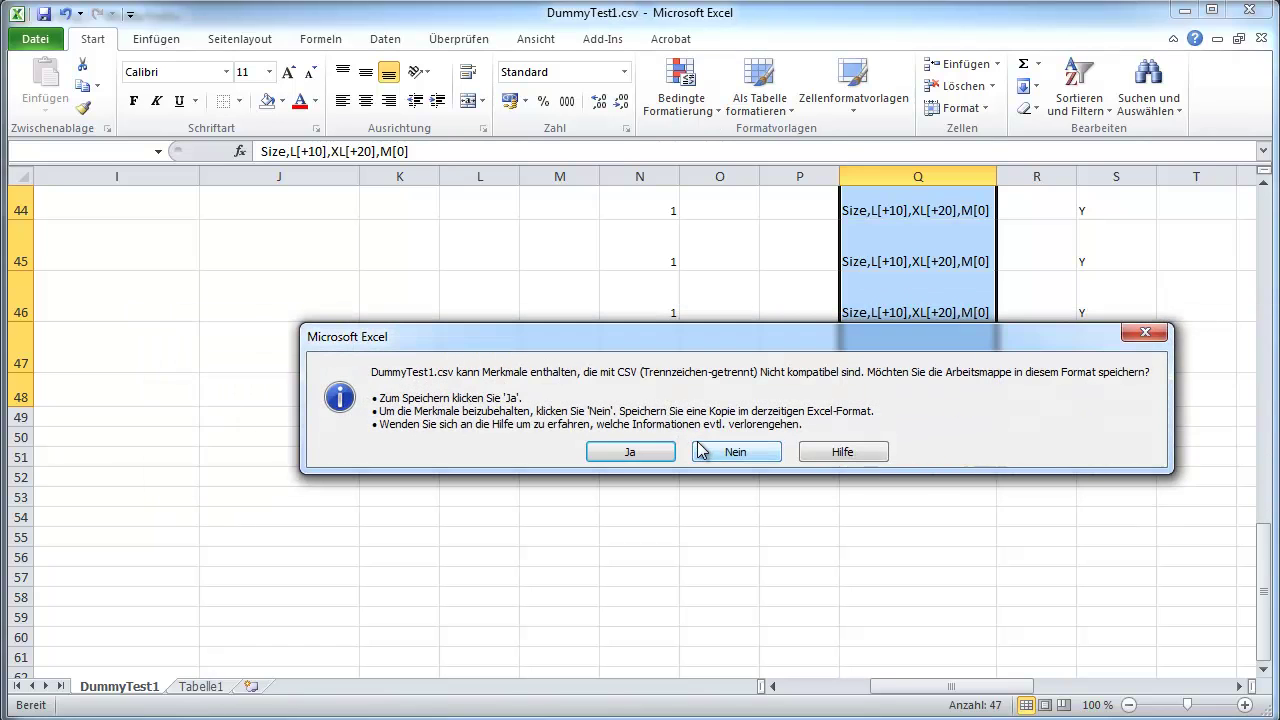
pyautogui.click(630, 452)
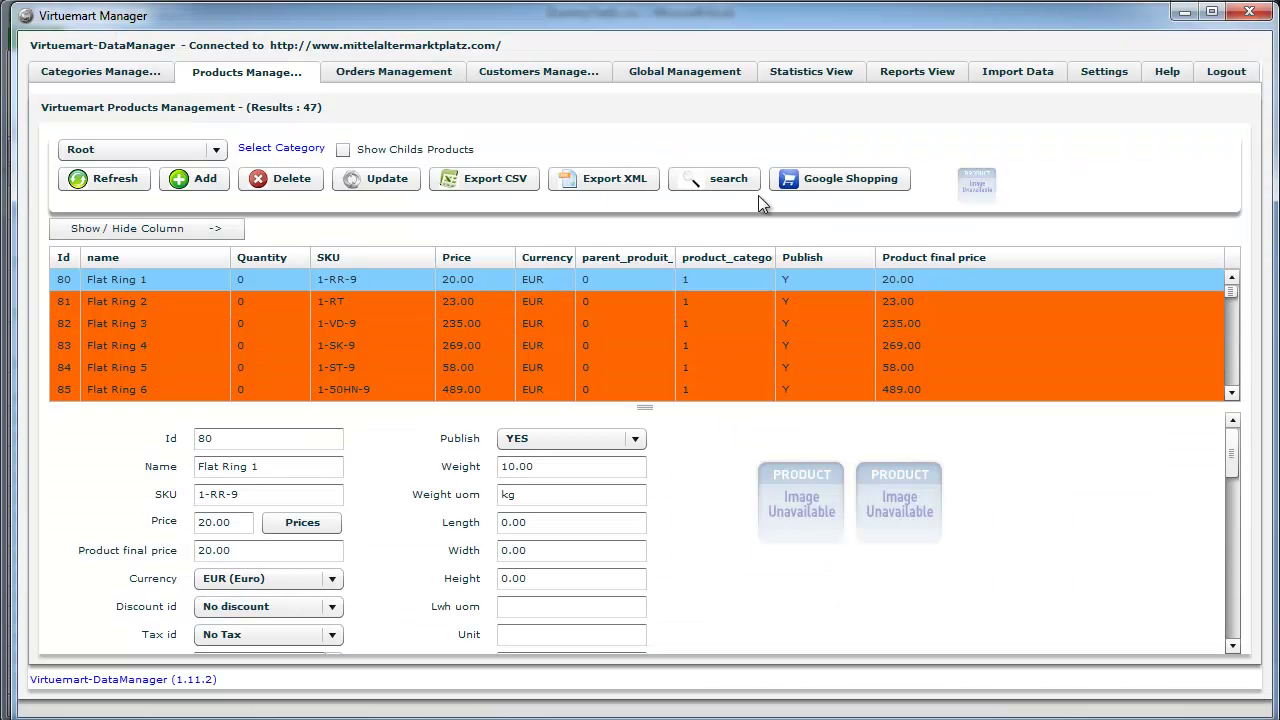
# Step: In Virtuemart Manager, log out, log back in with the stored connection settings and run the data loading in the background
pyautogui.click(1233, 78)
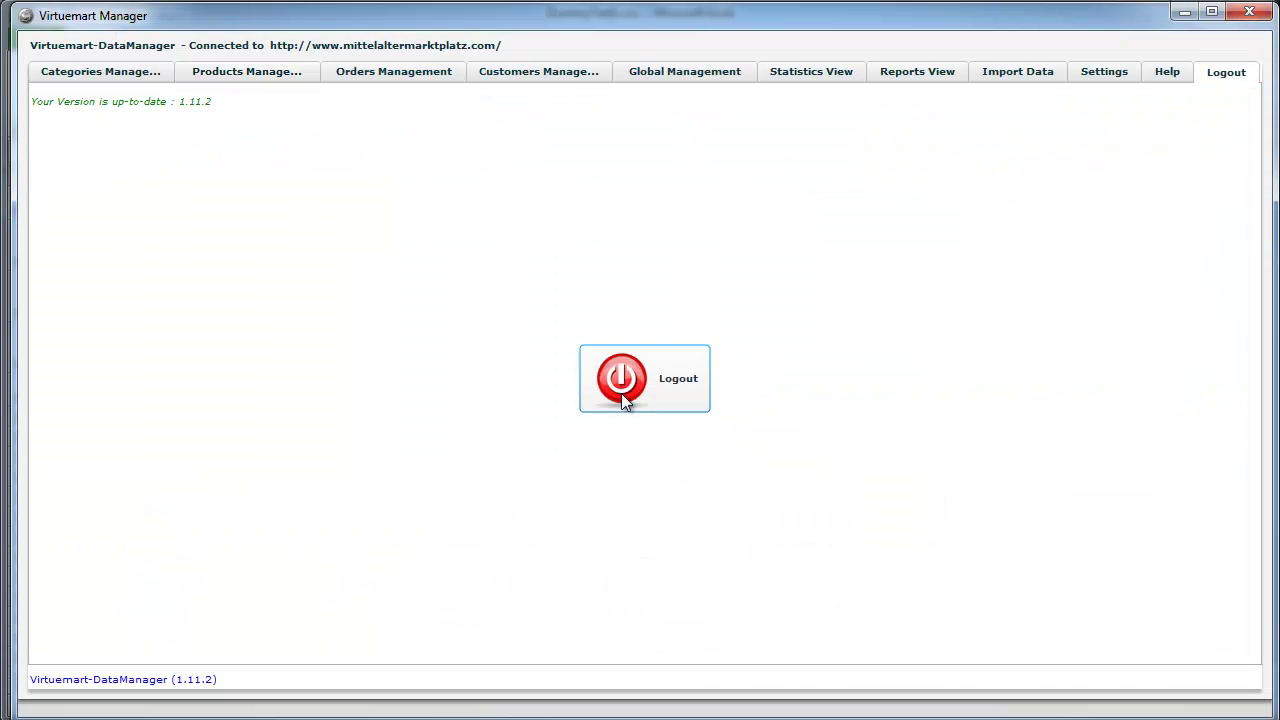
pyautogui.click(657, 385)
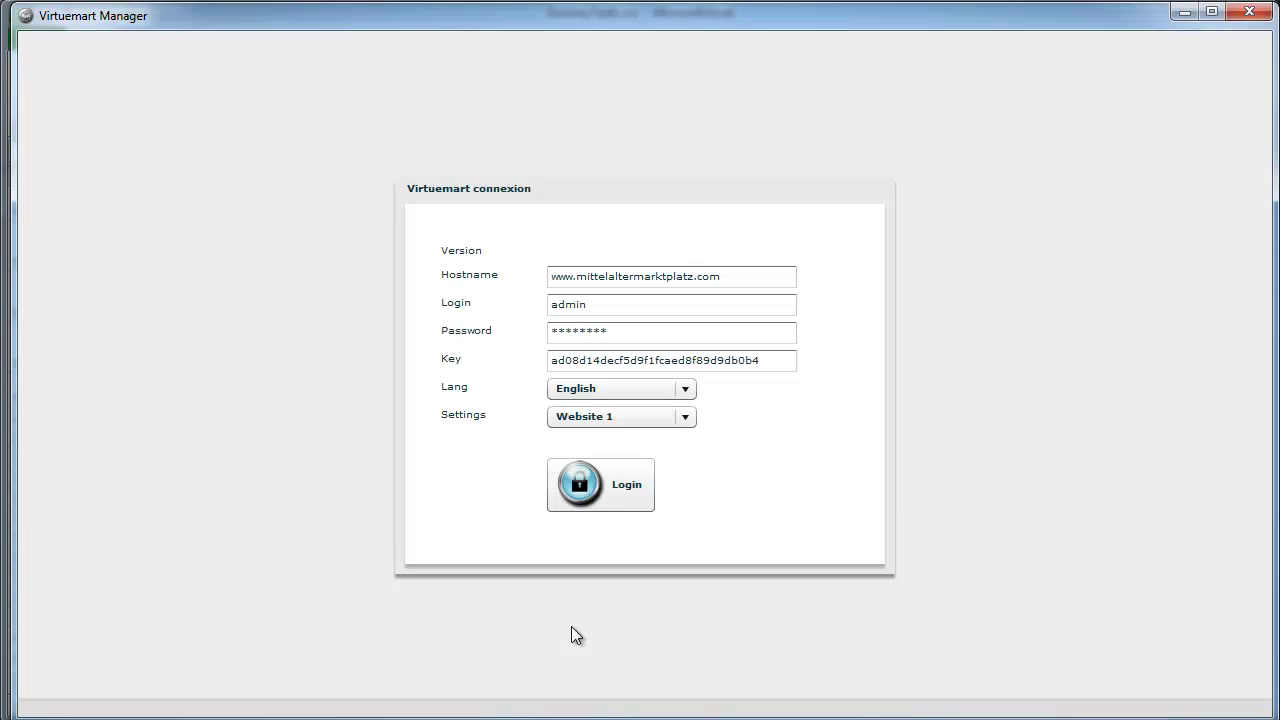
pyautogui.click(615, 487)
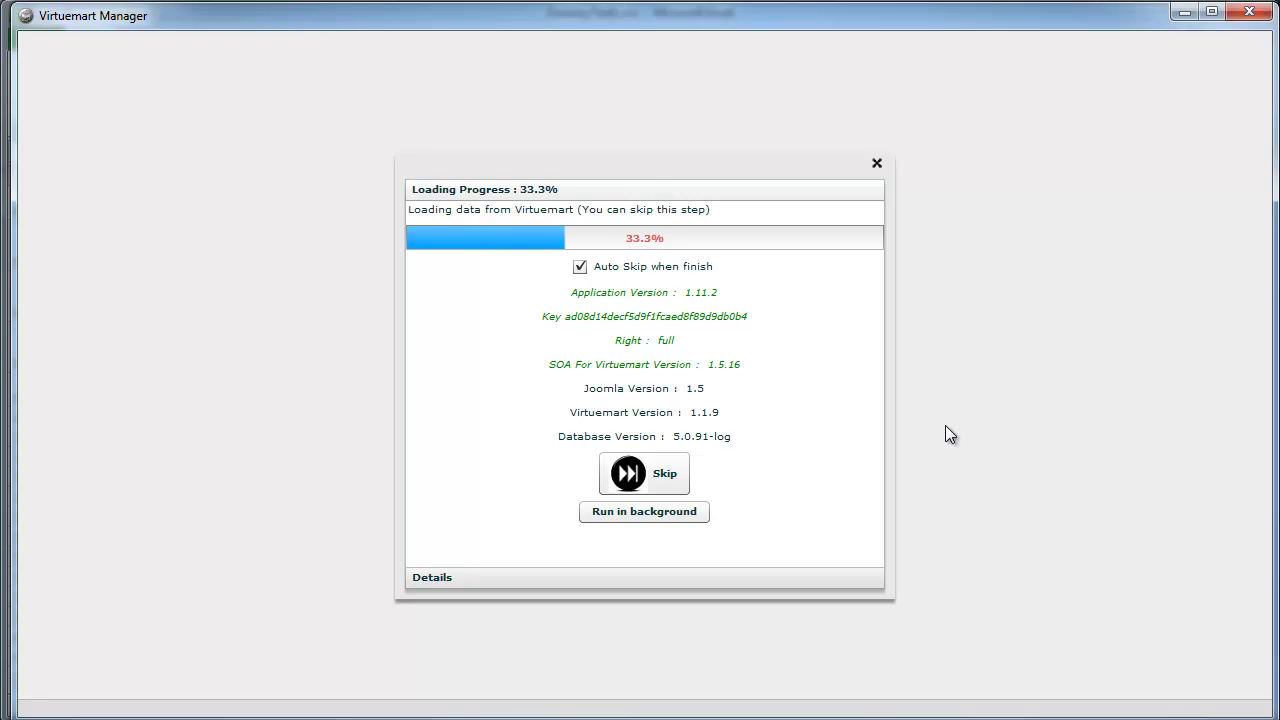
pyautogui.click(683, 514)
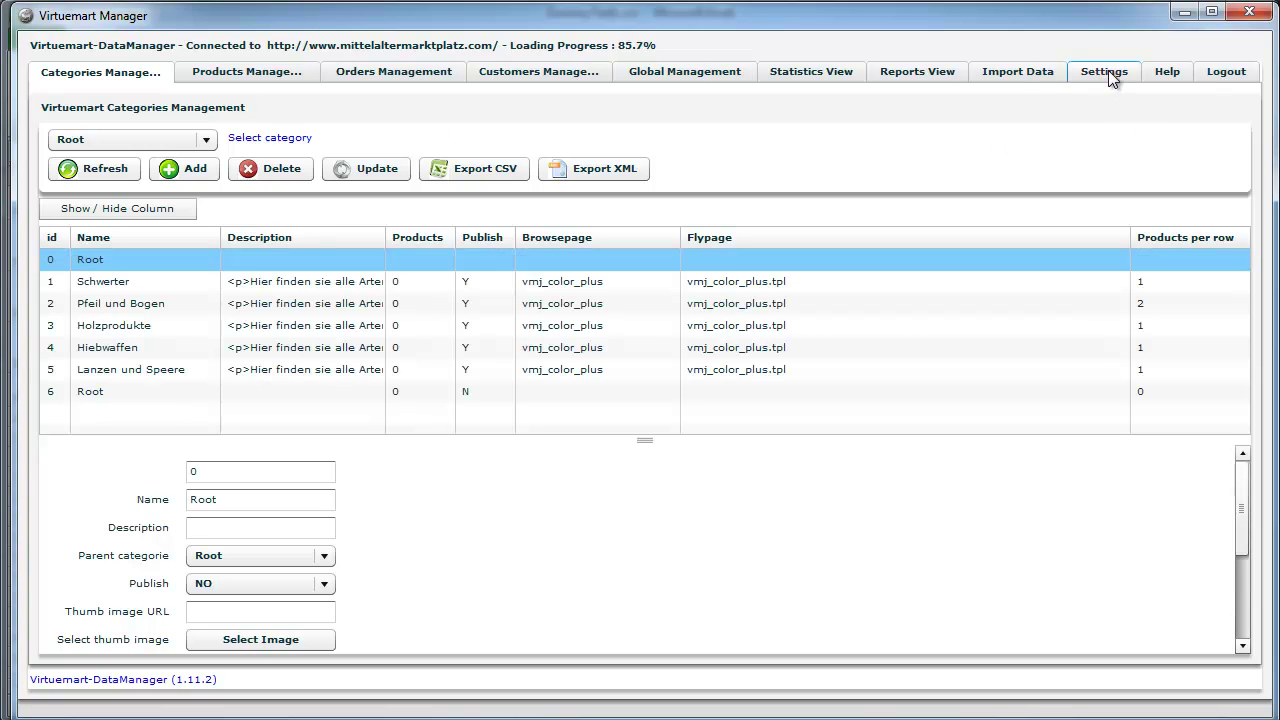
# Step: Open the data import, dismiss the loading message and choose Products as the type of data to import
pyautogui.click(1014, 74)
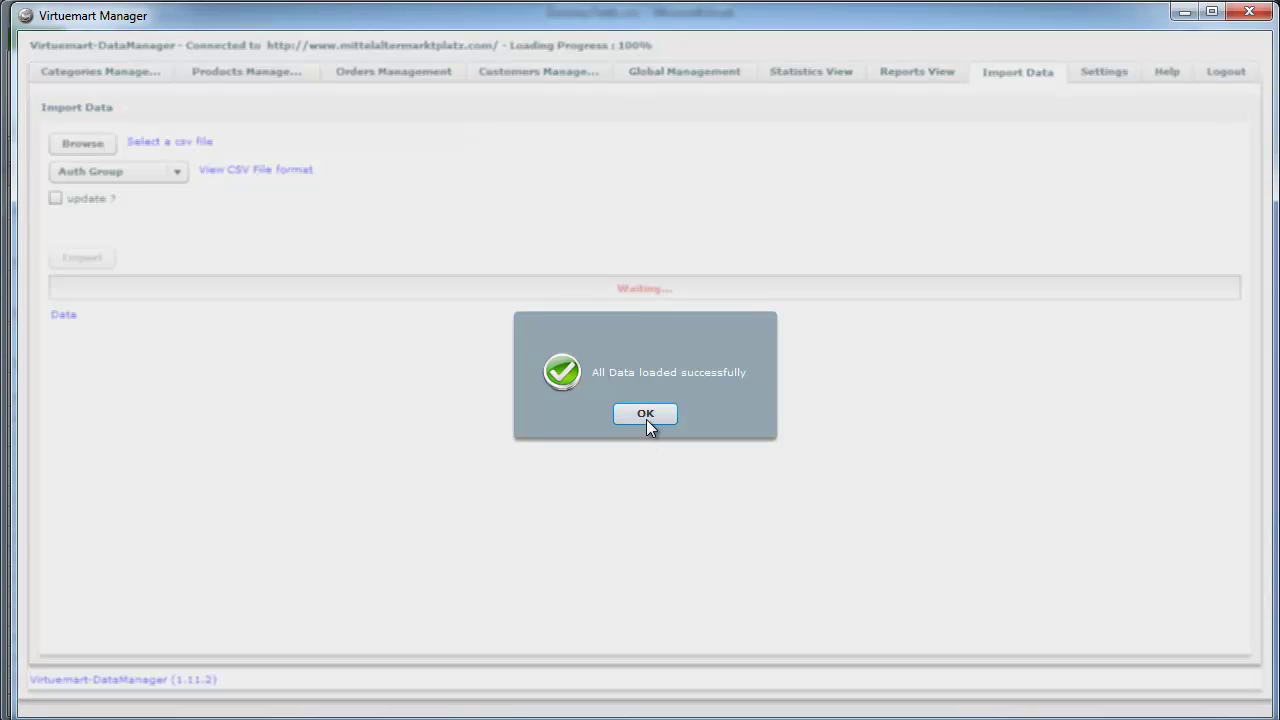
pyautogui.click(646, 414)
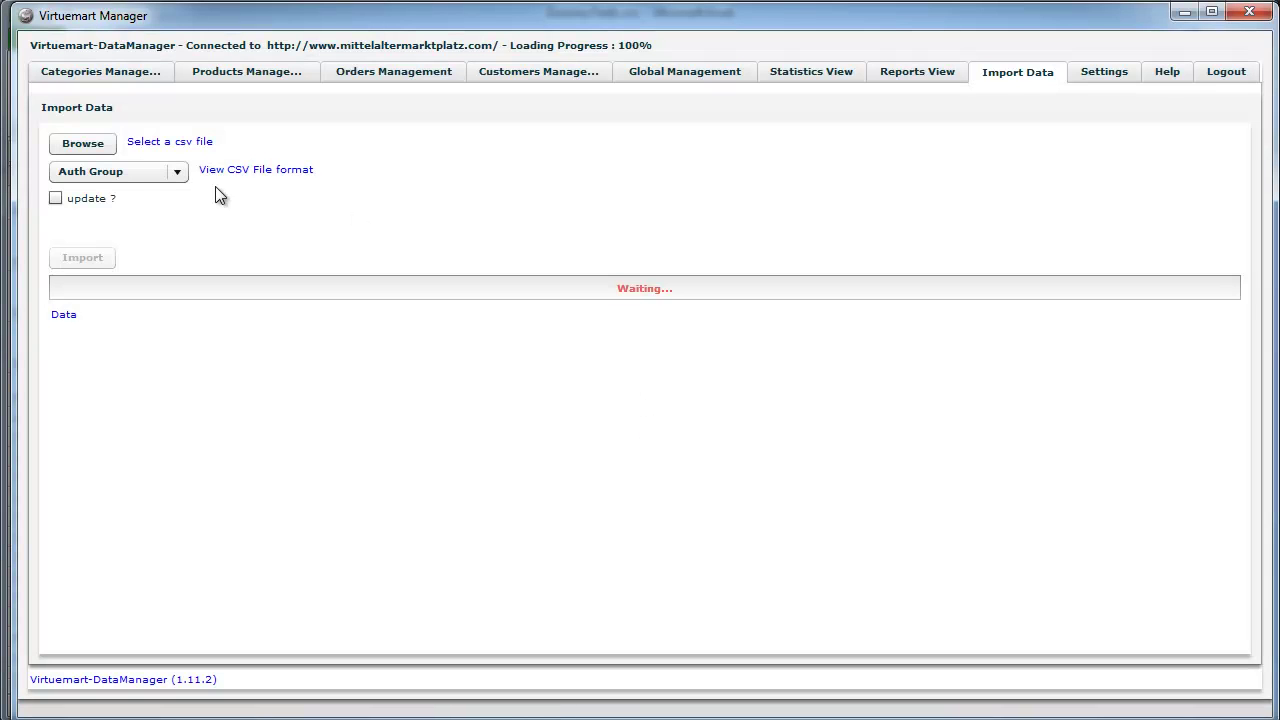
pyautogui.click(176, 173)
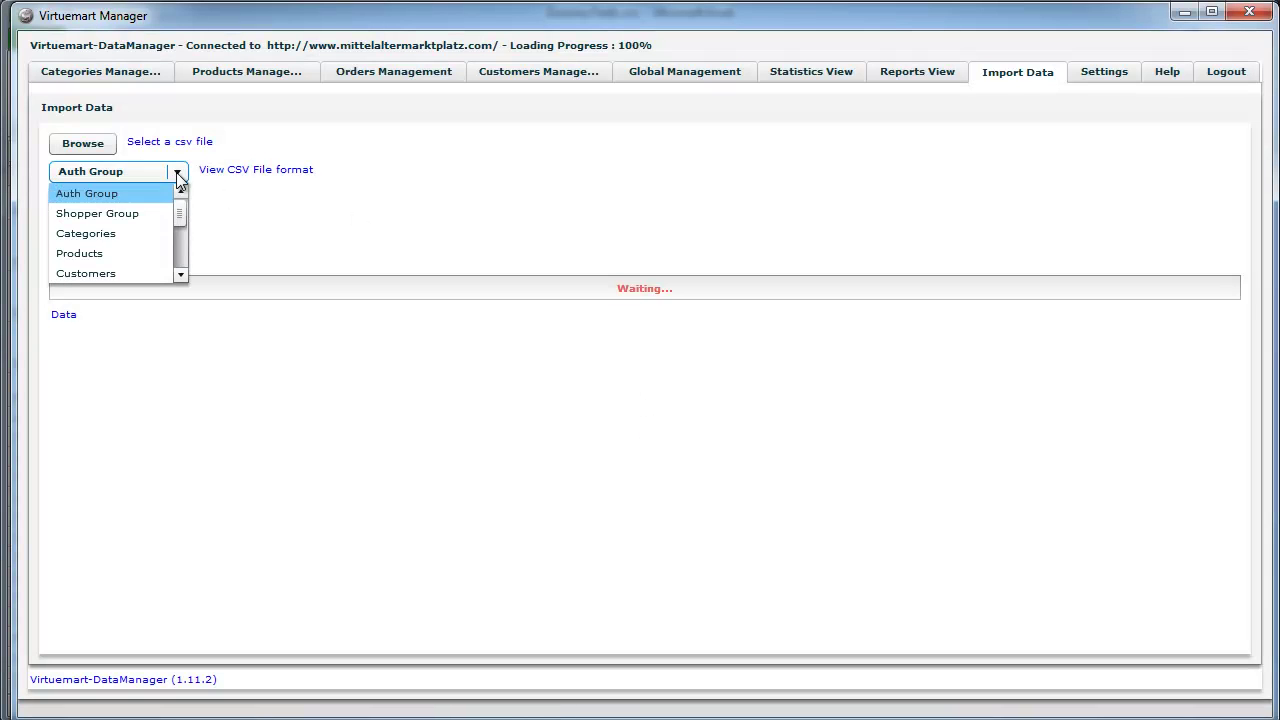
pyautogui.click(136, 255)
# Step: Load DummyTest1.csv and import its products into the shop
pyautogui.click(83, 144)
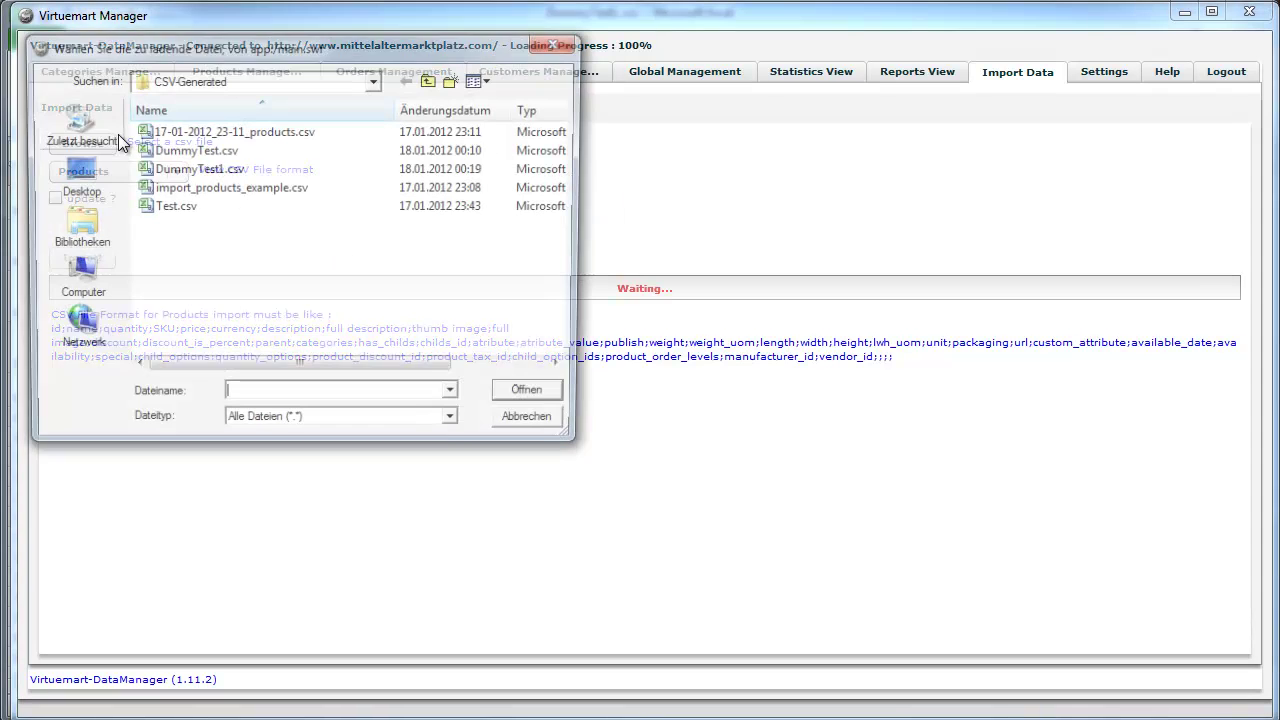
pyautogui.click(196, 169)
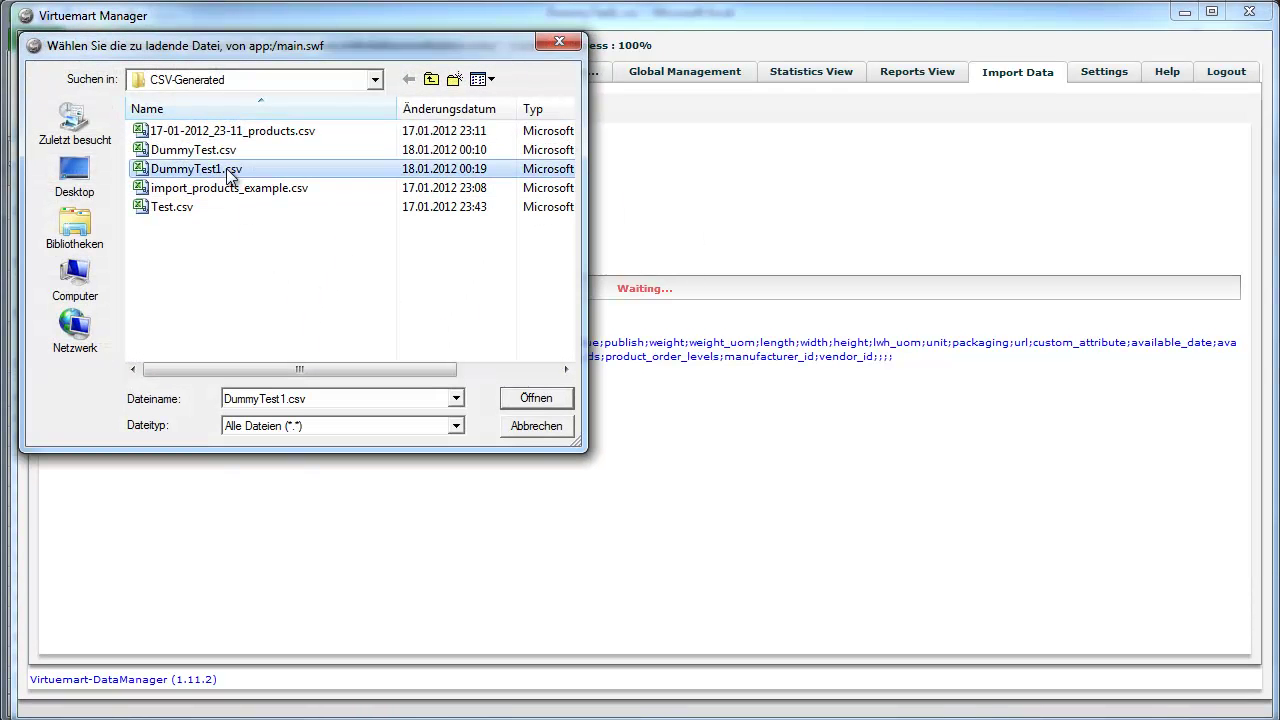
pyautogui.click(540, 400)
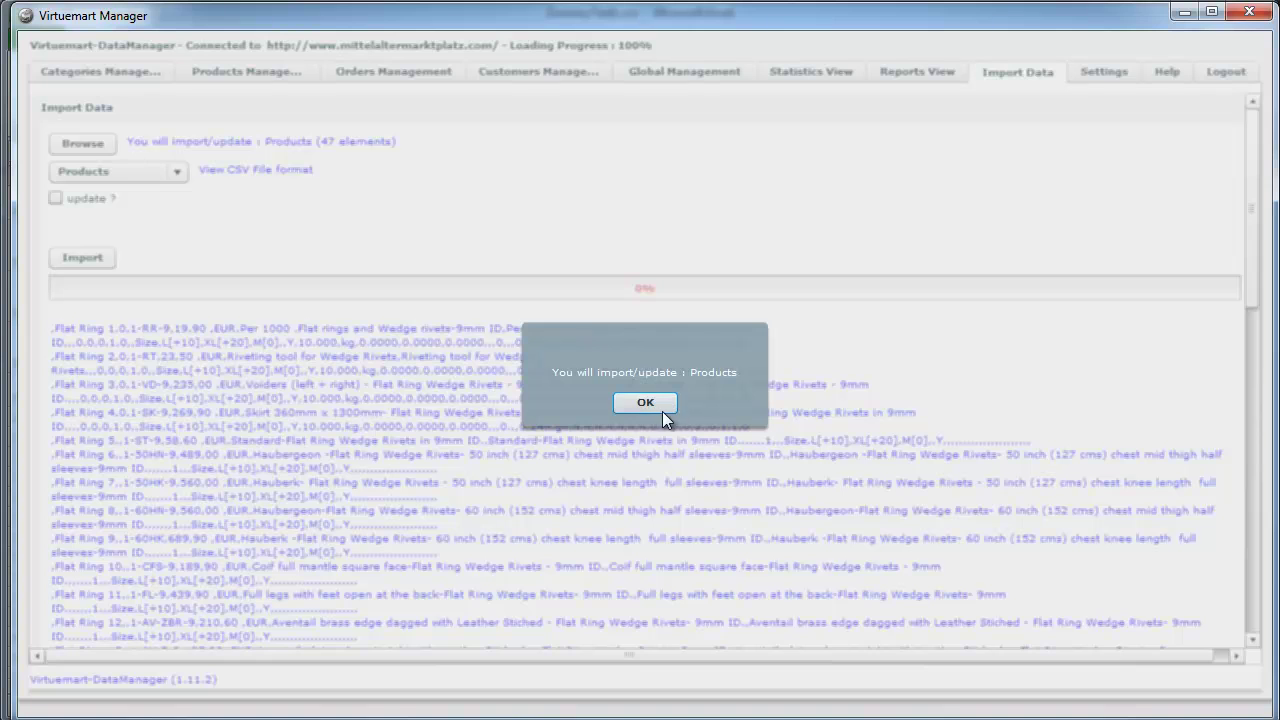
pyautogui.click(662, 410)
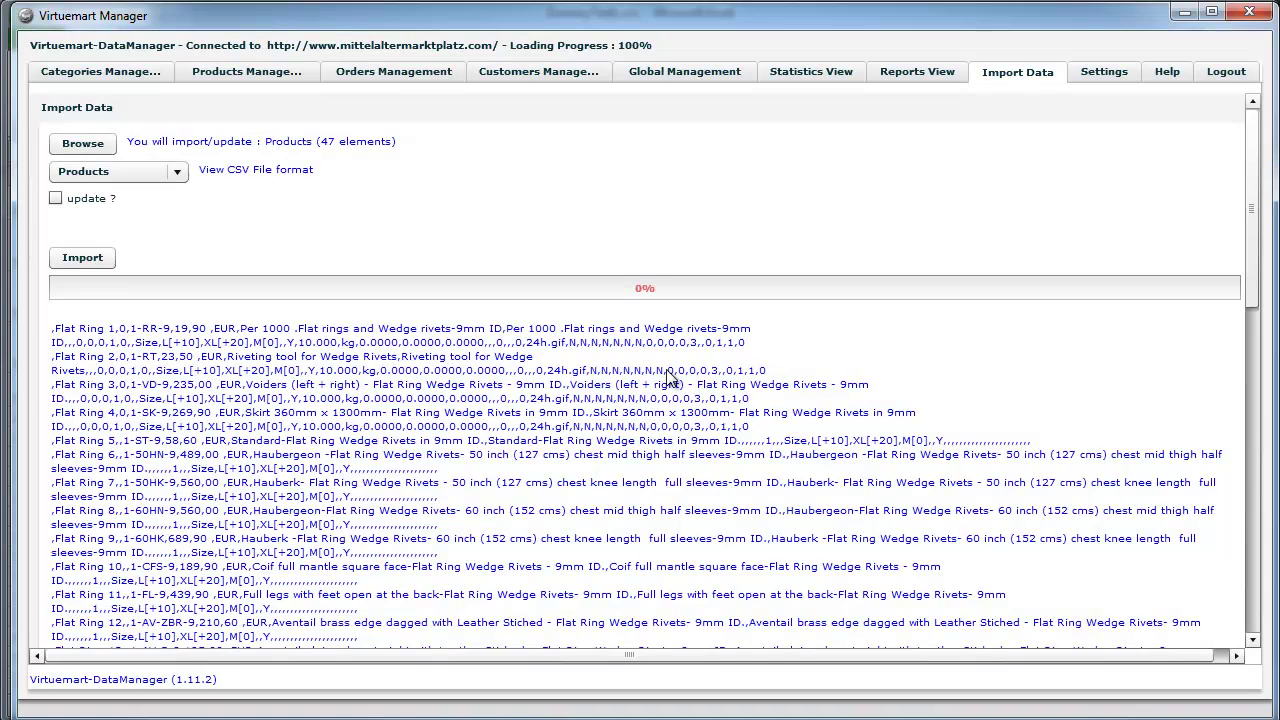
pyautogui.click(88, 258)
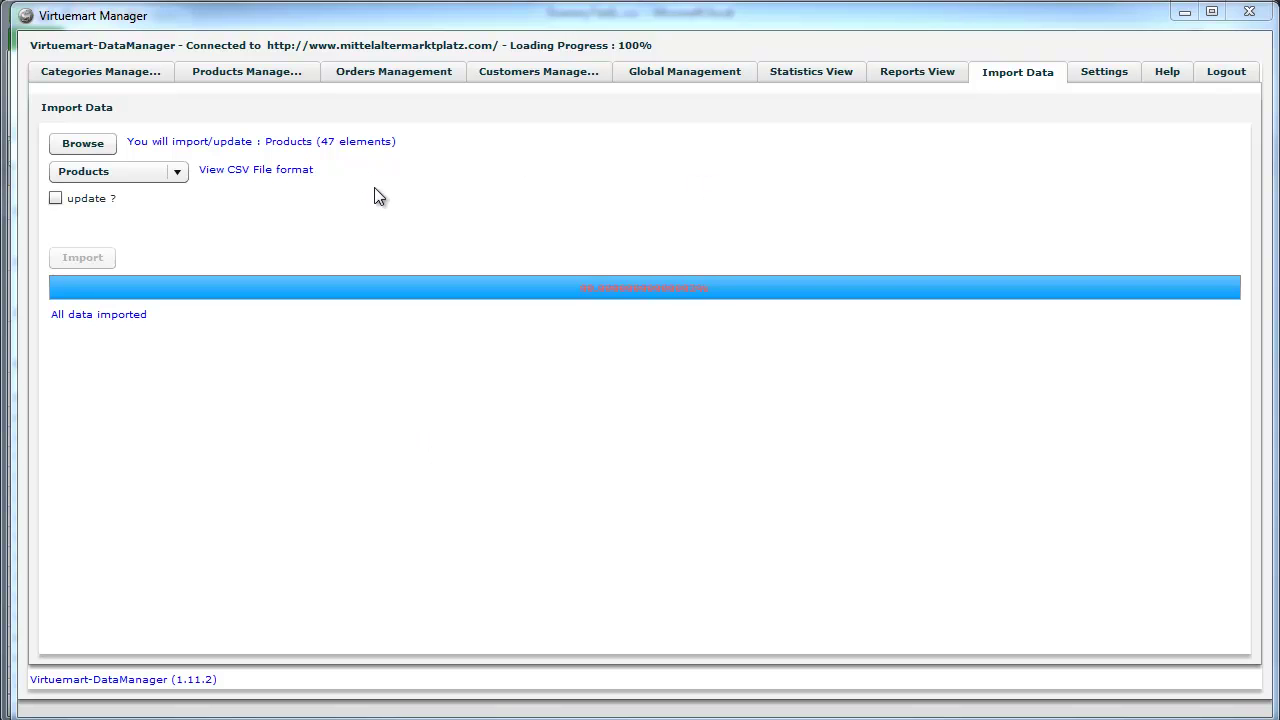
# Step: Check the imported product list and the attribute value in the details of Flat Ring 1
pyautogui.click(266, 74)
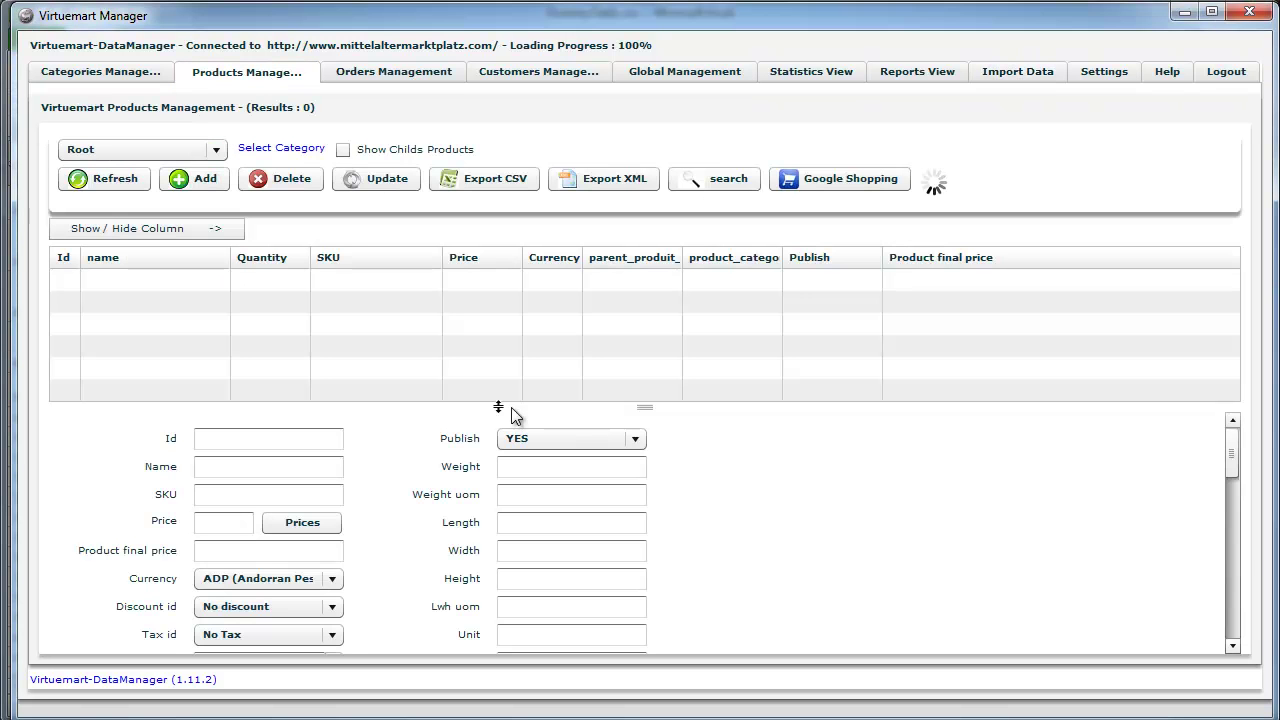
pyautogui.scroll(-1, 871, 486)
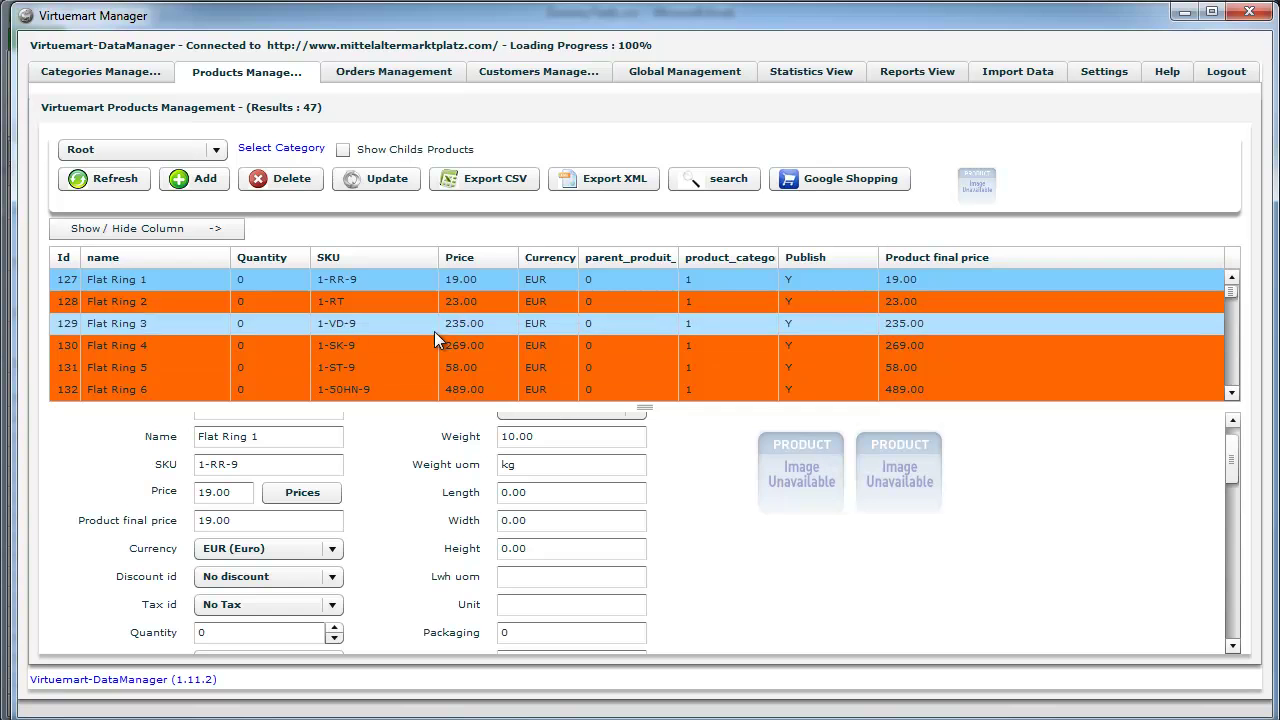
pyautogui.scroll(-3, 429, 364)
pyautogui.scroll(-7, 1058, 540)
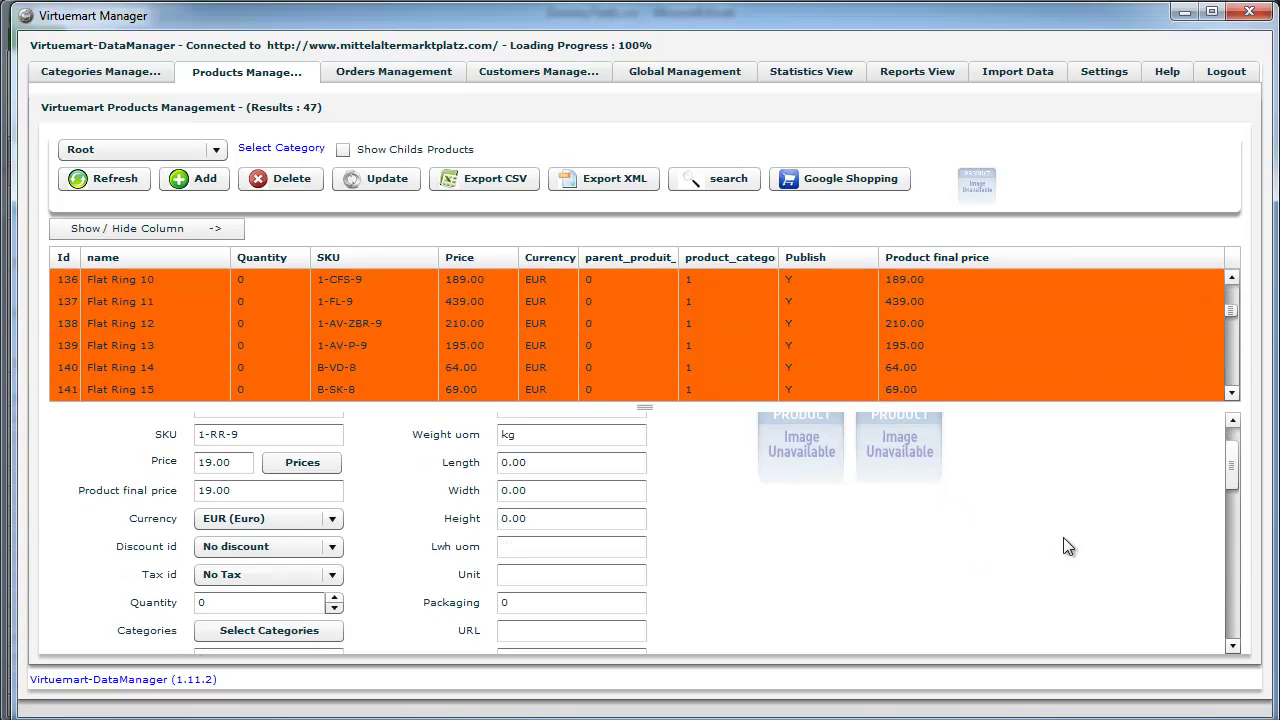
pyautogui.scroll(-4, 1087, 502)
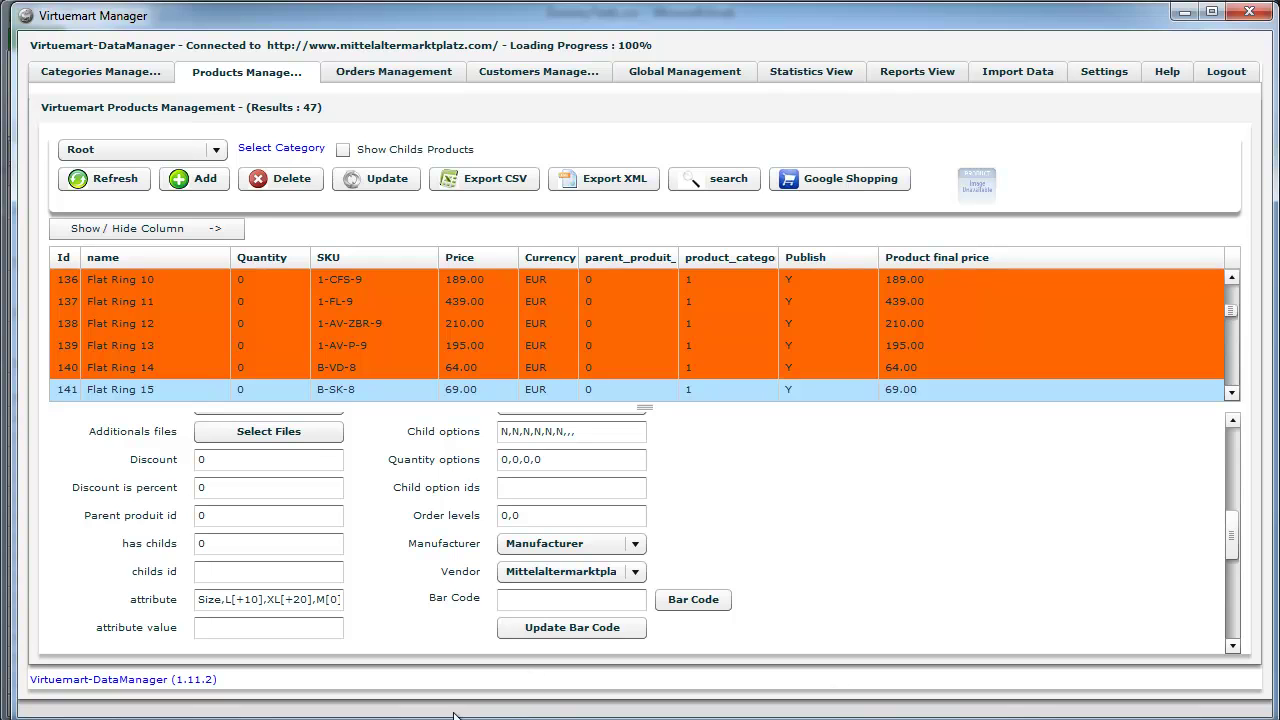
# Step: Switch to the shop in Firefox, browse the Schwerter category and open Flat Ring 13 to check its Size selection
pyautogui.hotkey('alt', 'Tab')
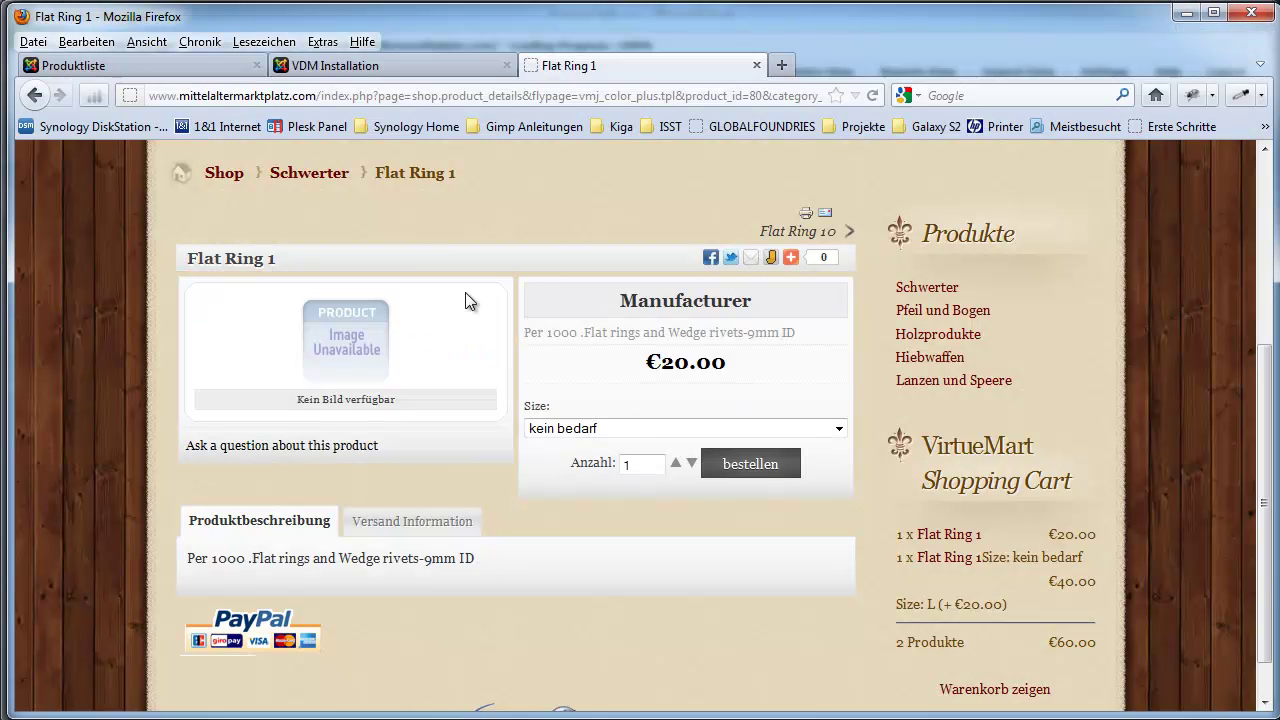
pyautogui.click(315, 178)
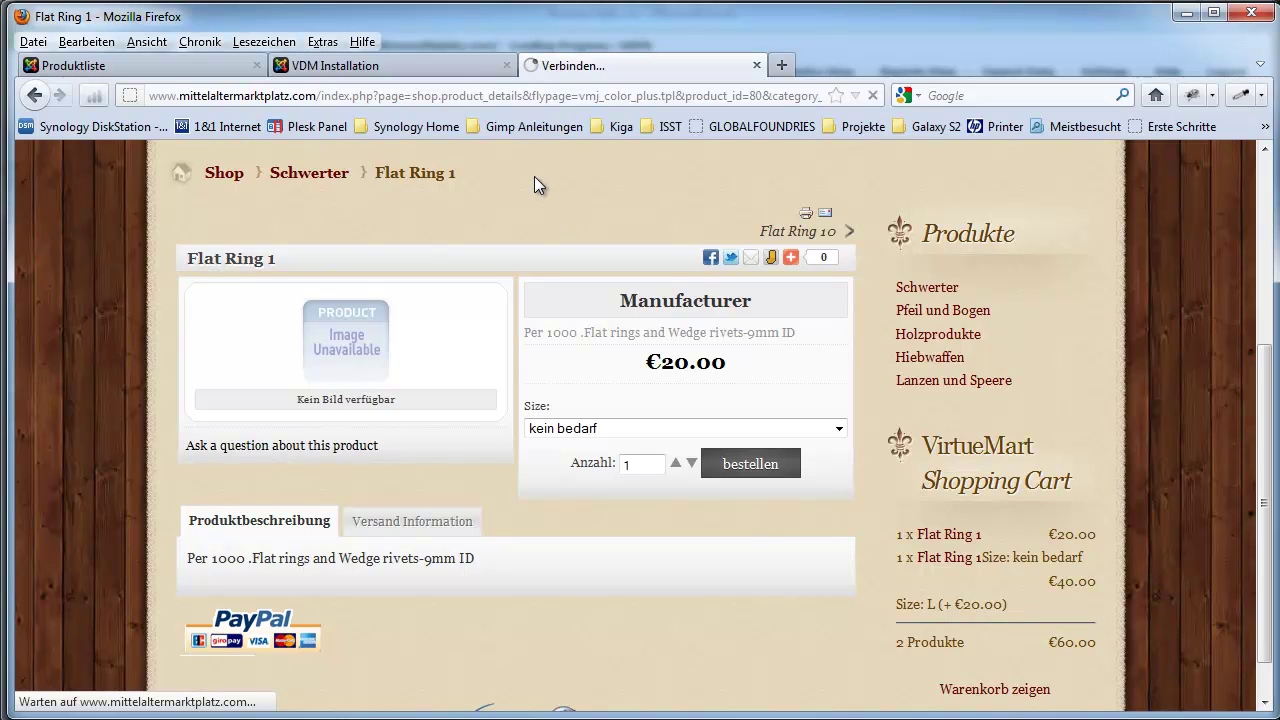
pyautogui.scroll(-12, 551, 371)
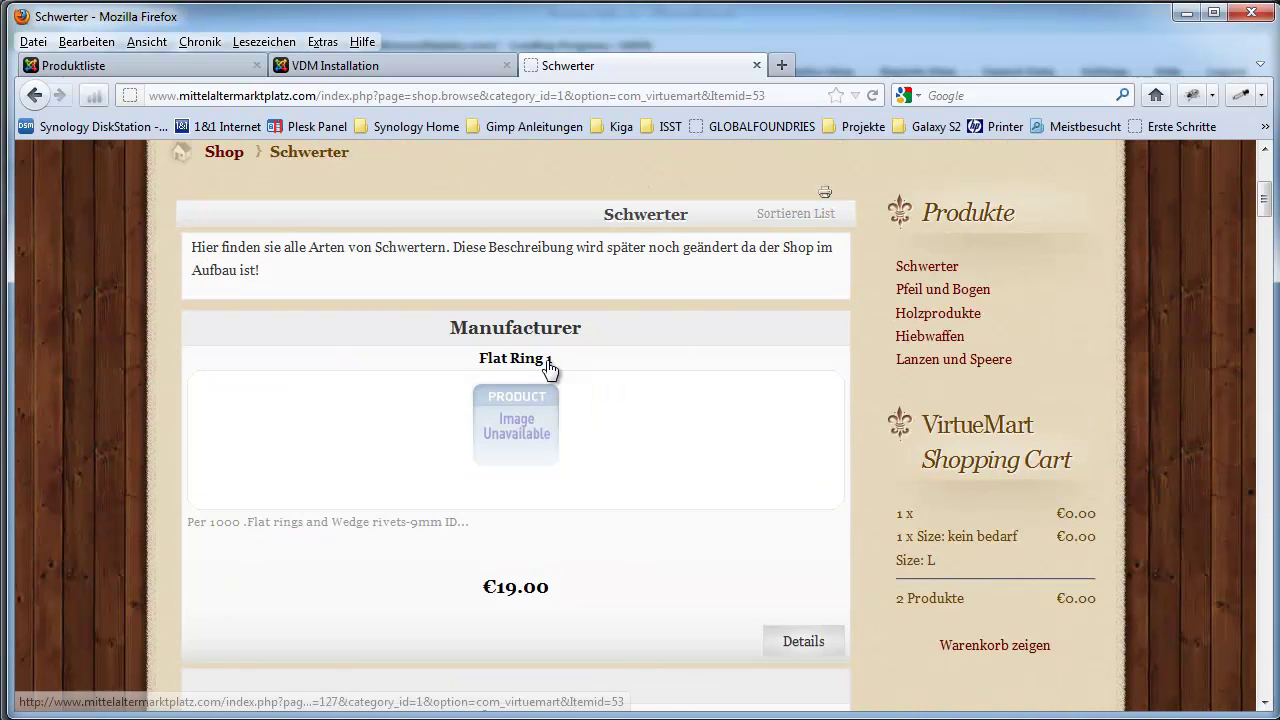
pyautogui.scroll(-7, 703, 420)
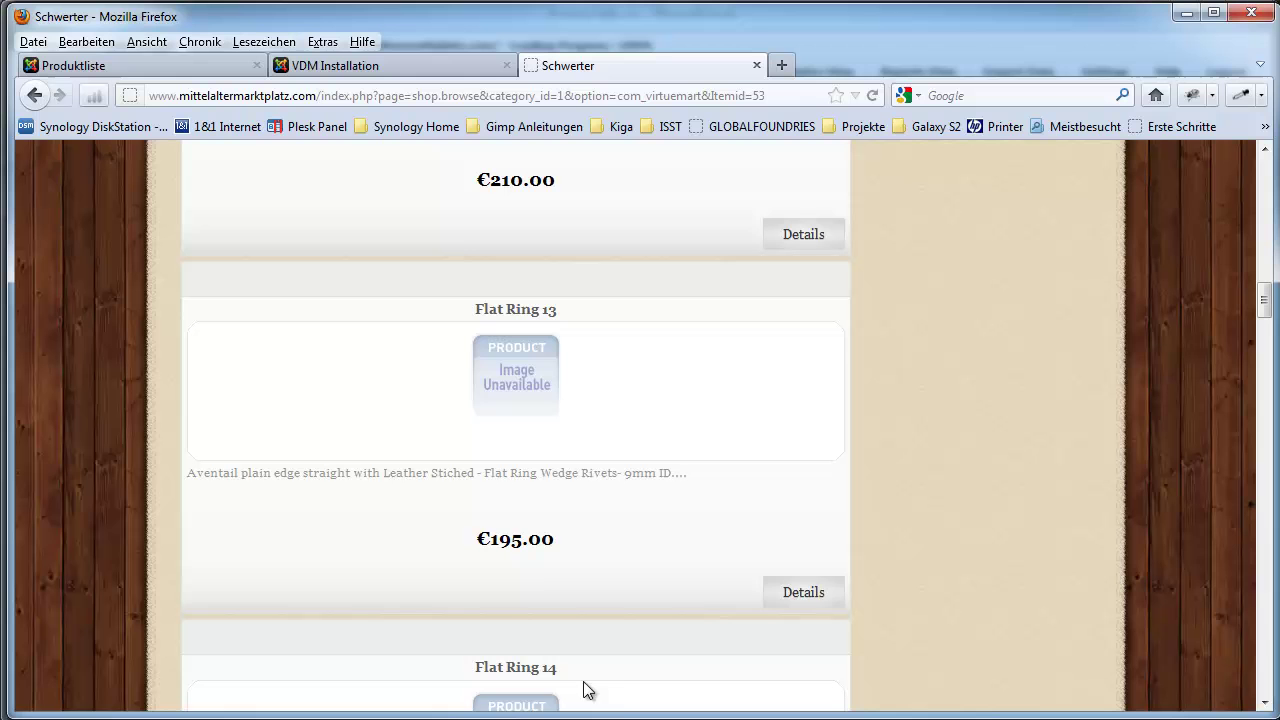
pyautogui.click(813, 600)
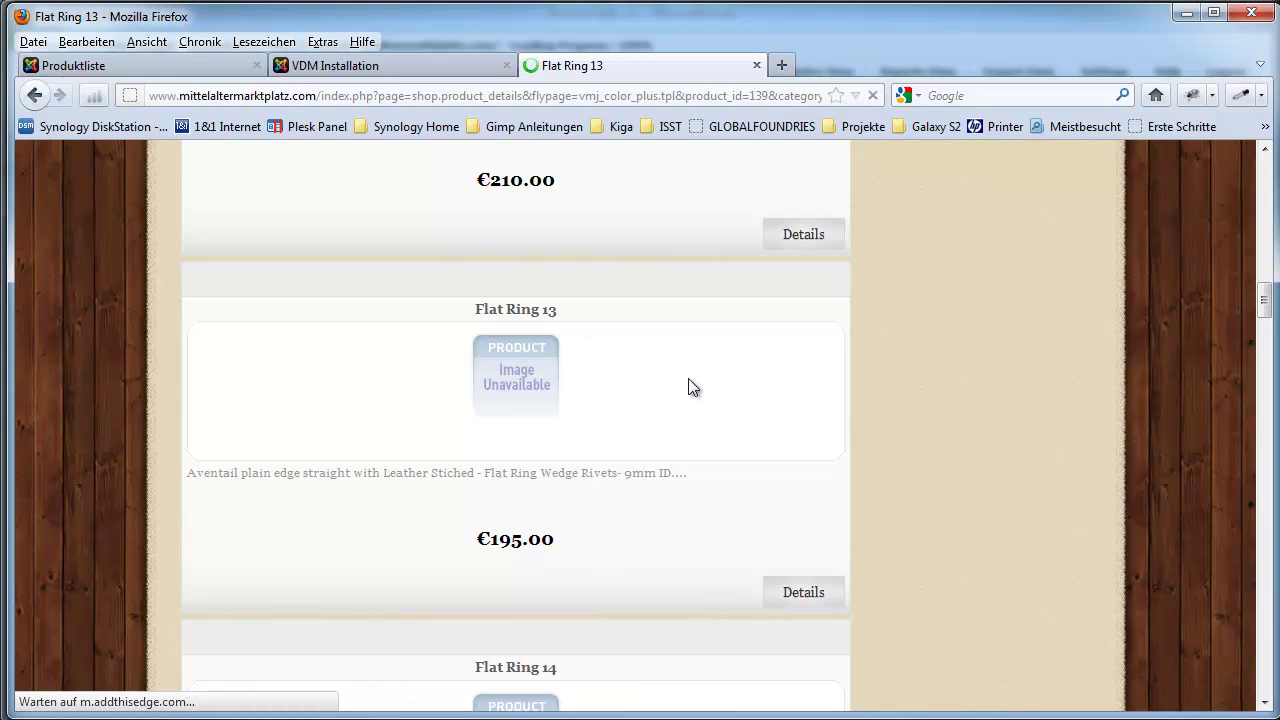
pyautogui.scroll(-4, 672, 490)
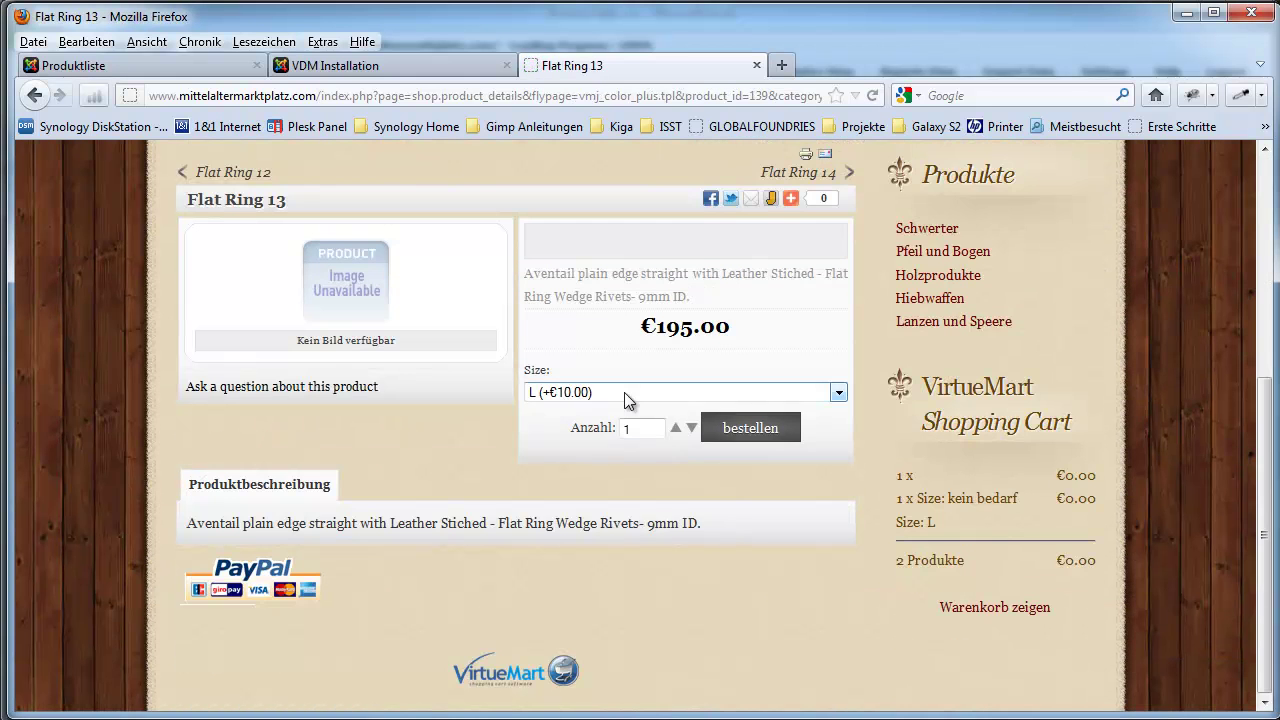
# Step: Choose size M for Flat Ring 13, add it to the shopping cart and open the cart
pyautogui.click(841, 392)
pyautogui.click(745, 443)
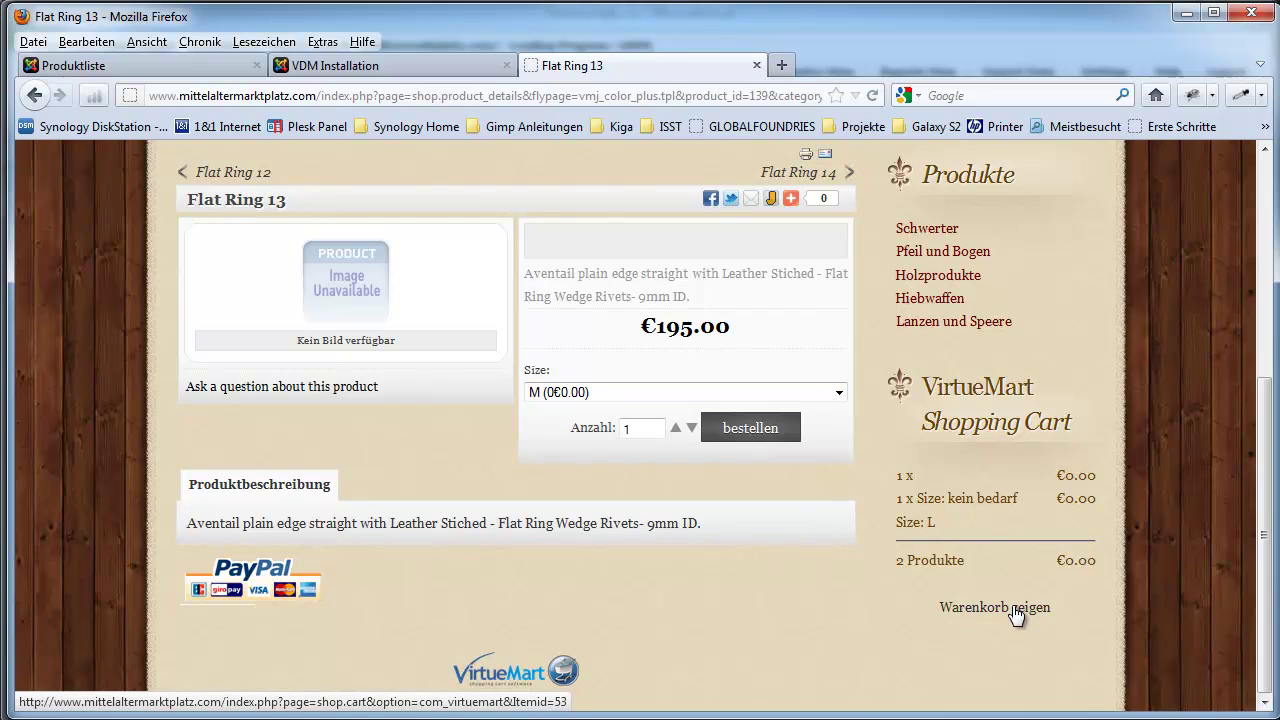
pyautogui.click(766, 433)
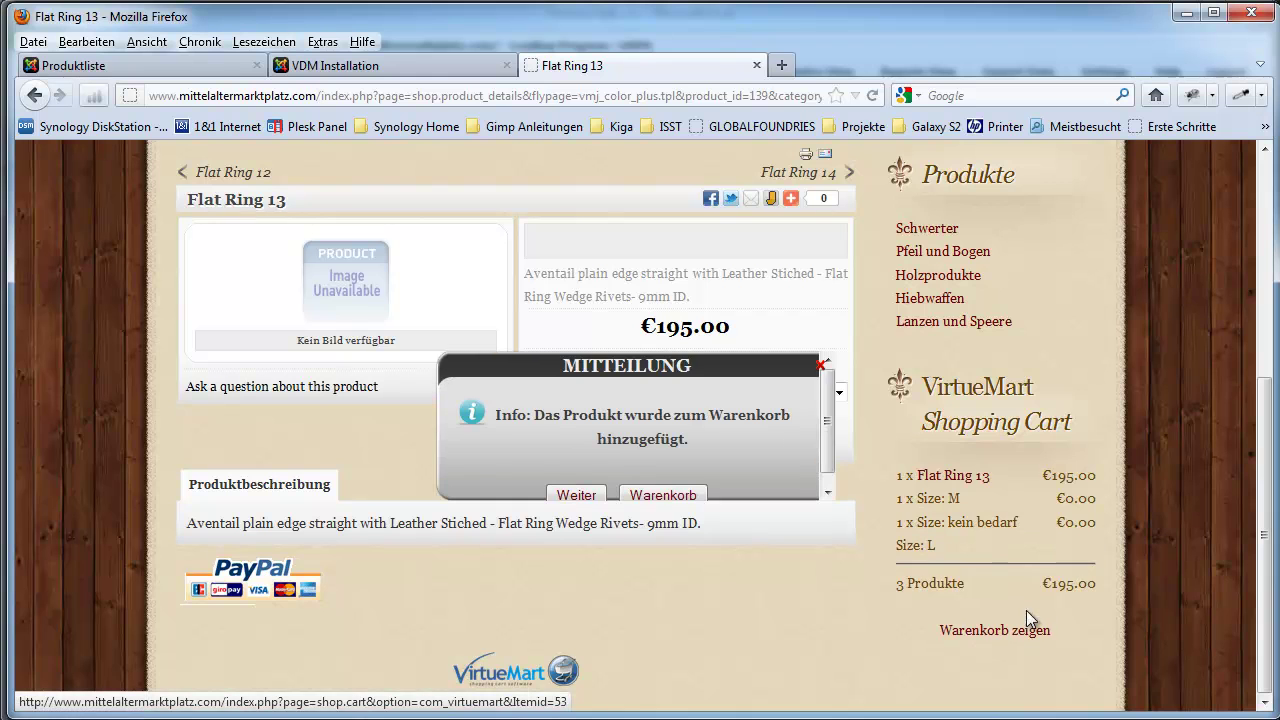
pyautogui.click(663, 497)
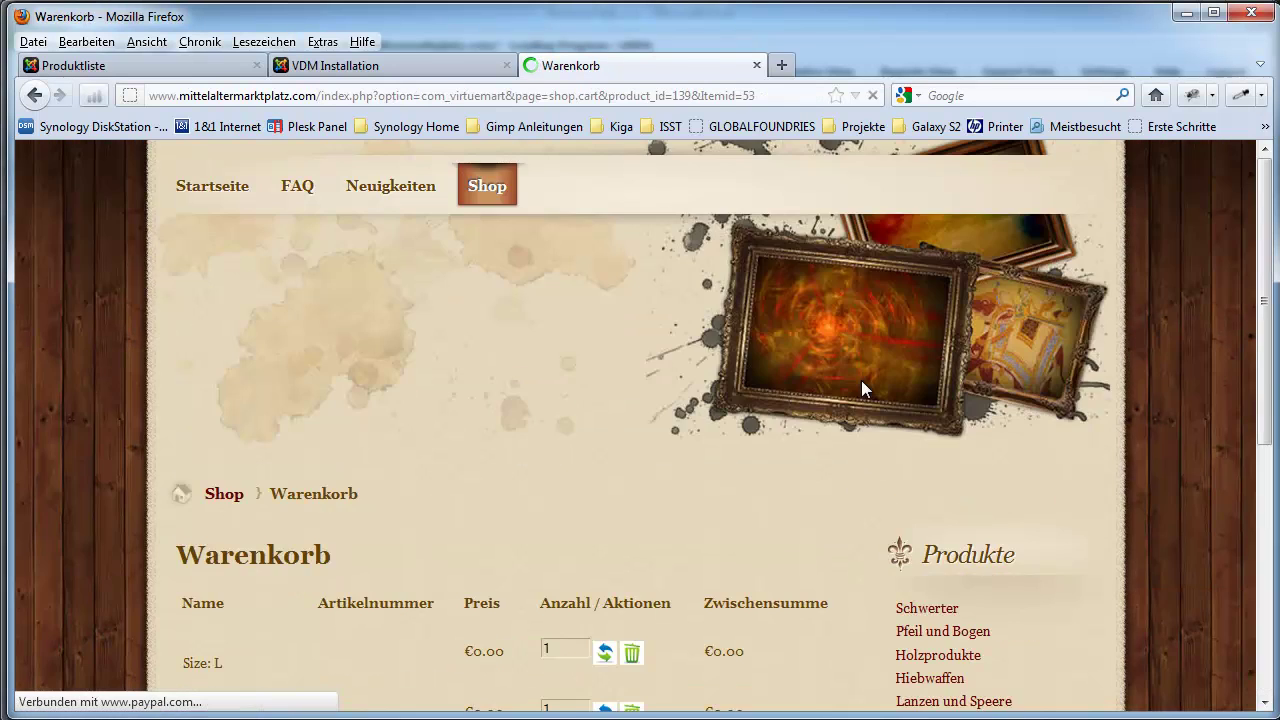
# Step: Remove Flat Ring 13 from the shopping cart
pyautogui.scroll(-3, 848, 394)
pyautogui.click(624, 450)
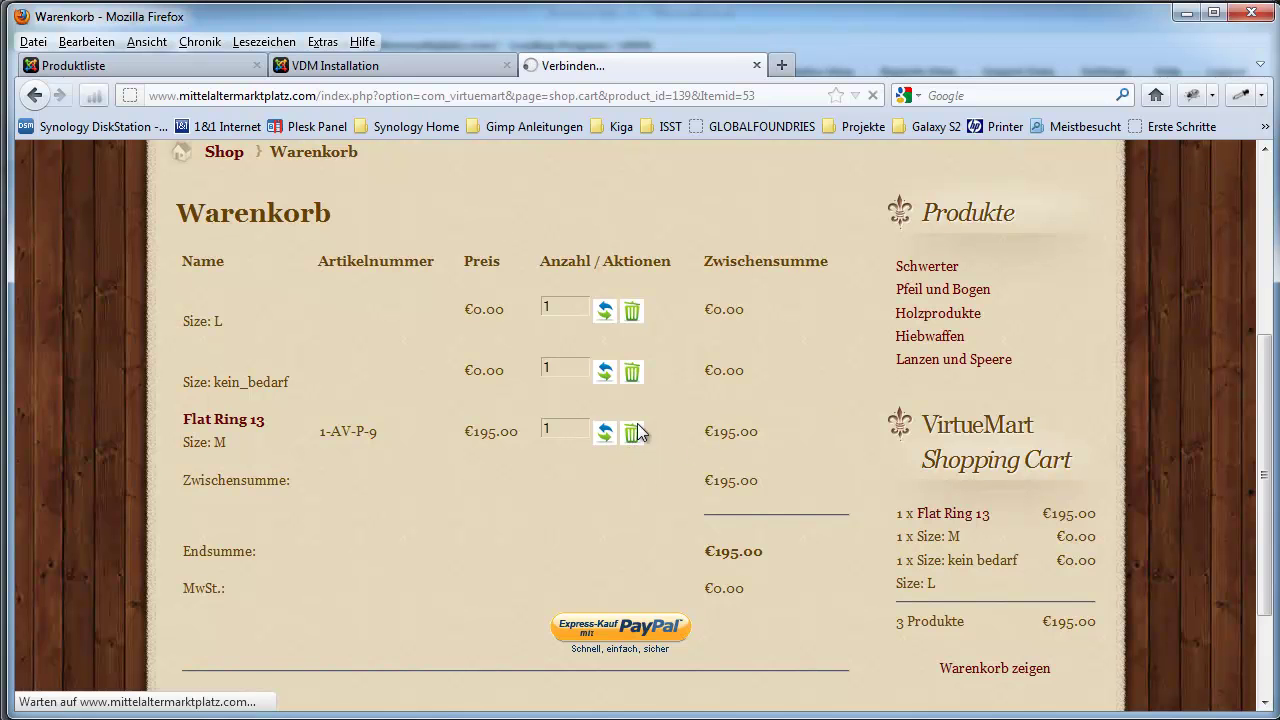
pyautogui.scroll(-4, 635, 378)
pyautogui.click(624, 287)
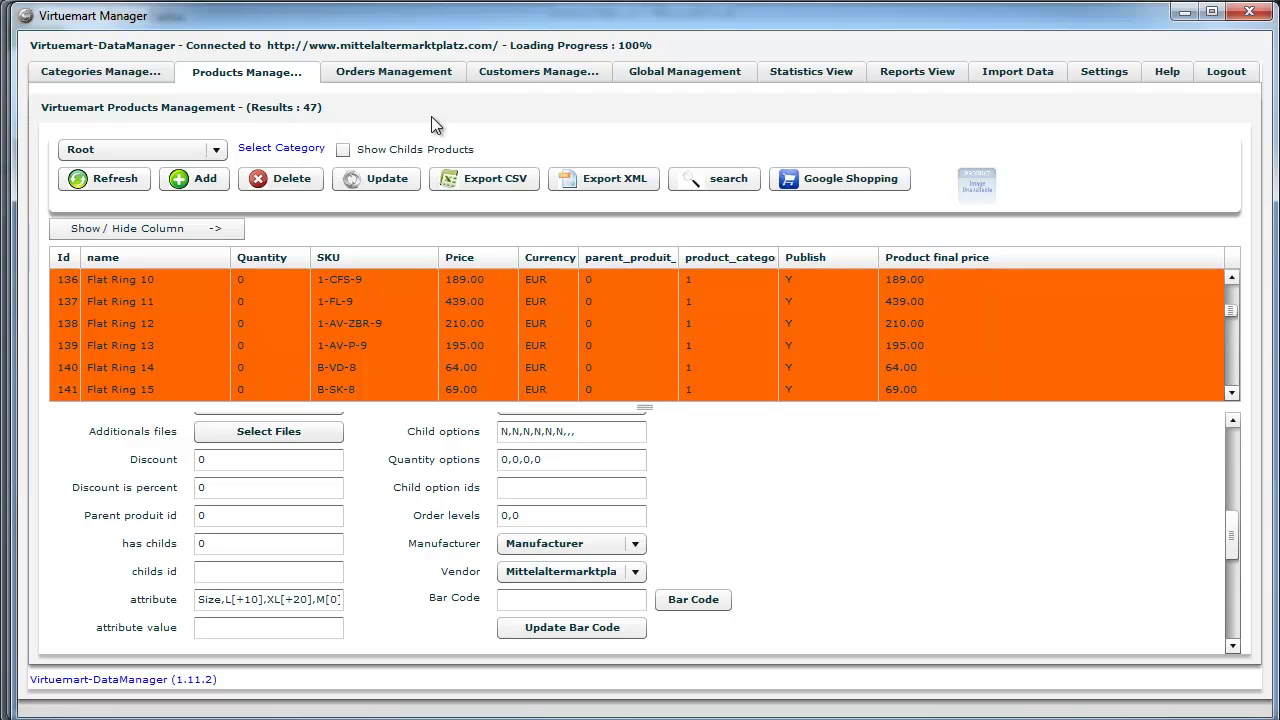
# Step: Look over the order management, customer management and global management areas of Virtuemart Manager
pyautogui.click(397, 75)
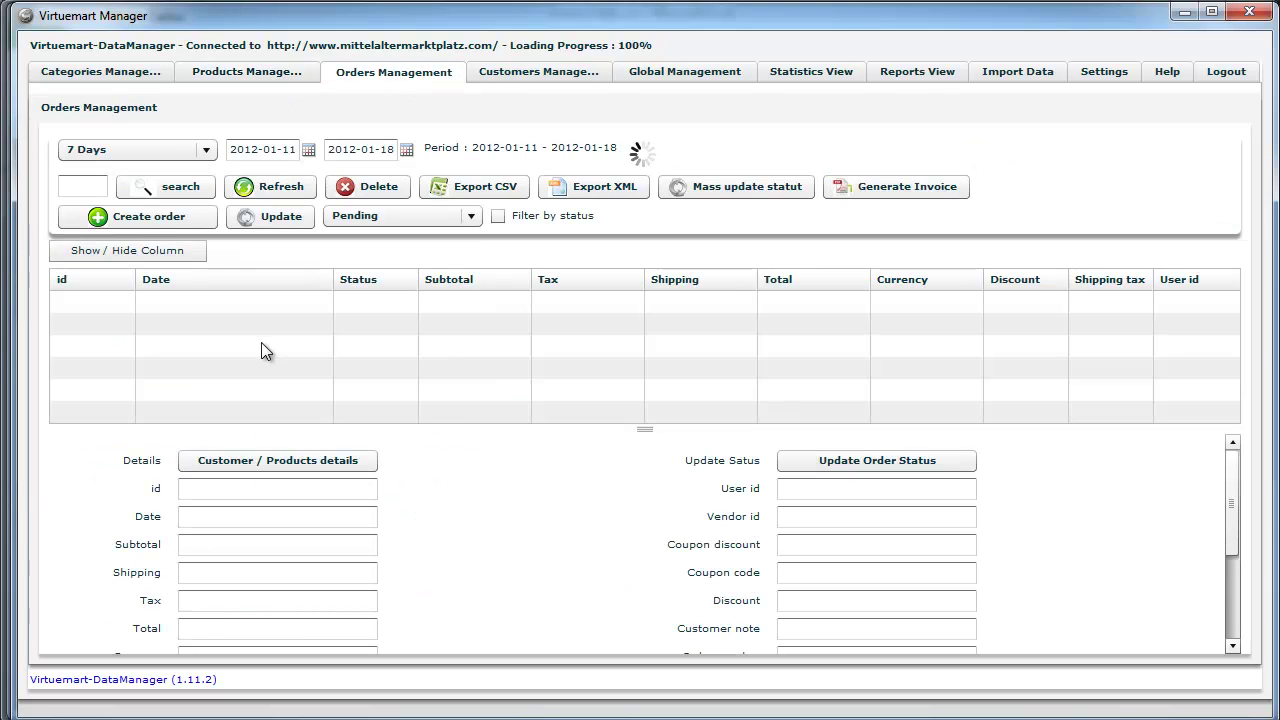
pyautogui.click(563, 72)
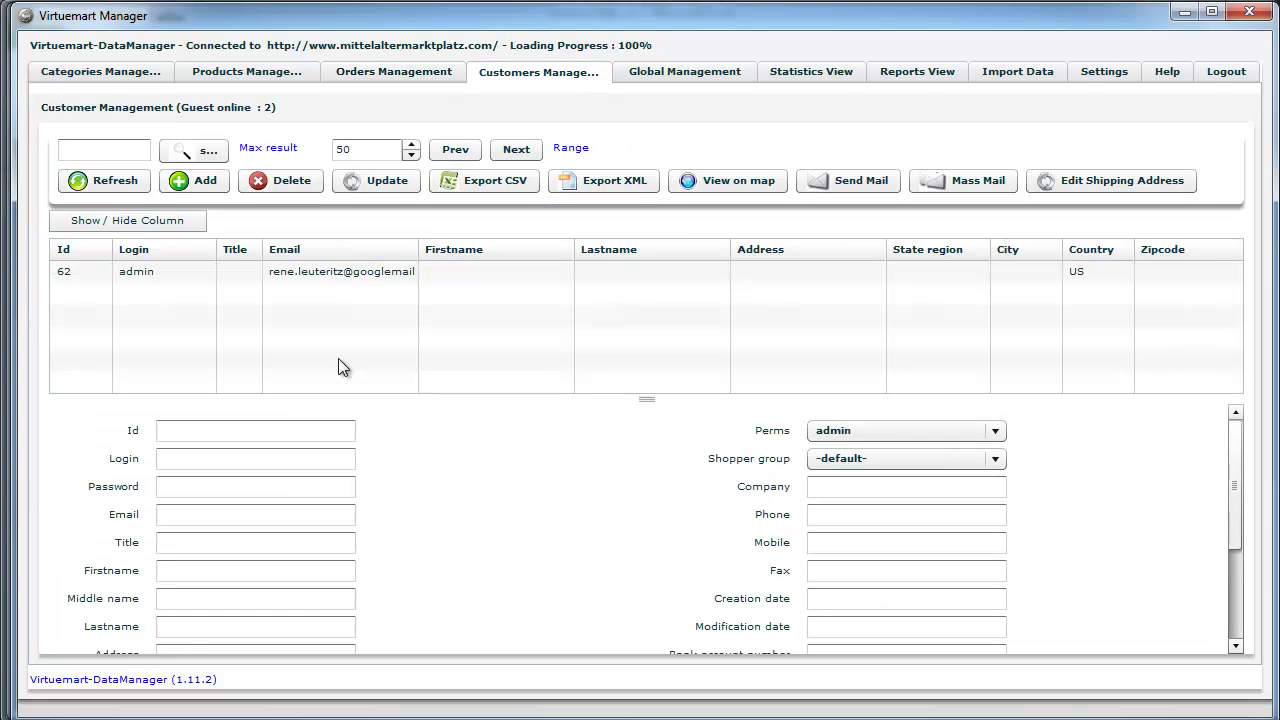
pyautogui.click(336, 268)
pyautogui.click(676, 74)
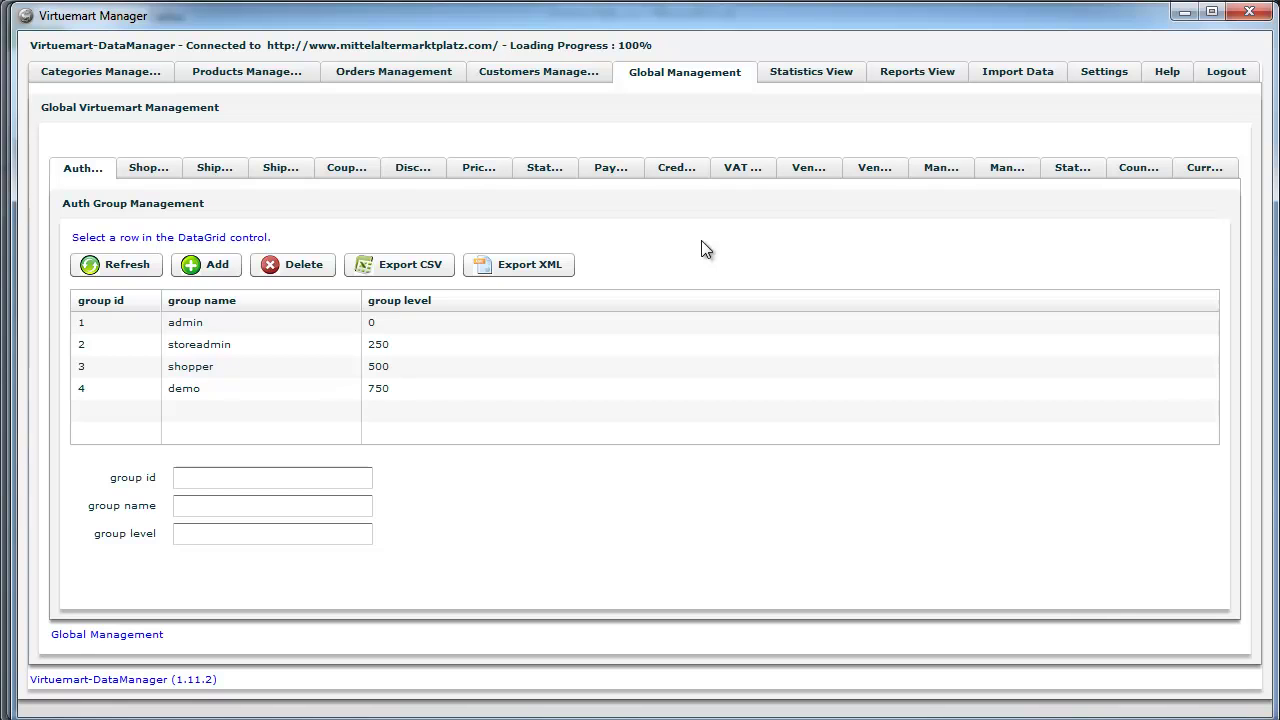
# Step: Examine the shop statistics, including top categories, top products, the evolution graph and the orders map
pyautogui.click(827, 76)
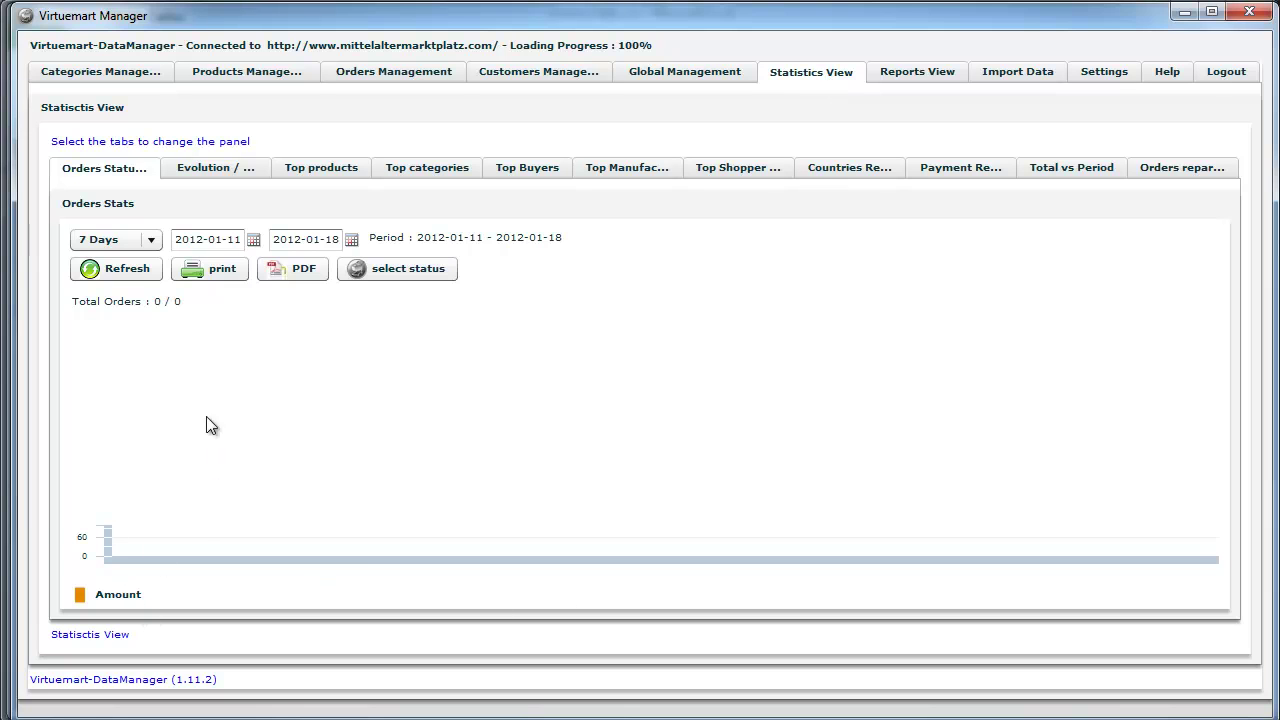
pyautogui.click(438, 178)
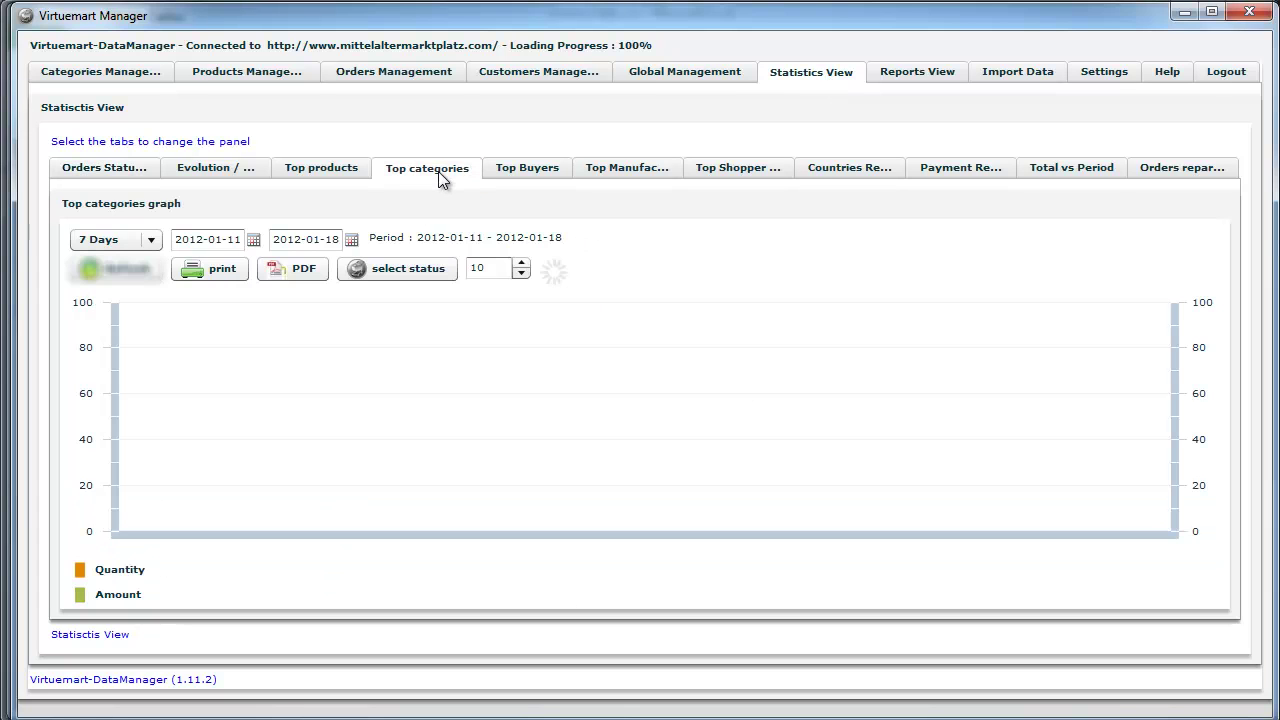
pyautogui.click(326, 170)
pyautogui.click(229, 173)
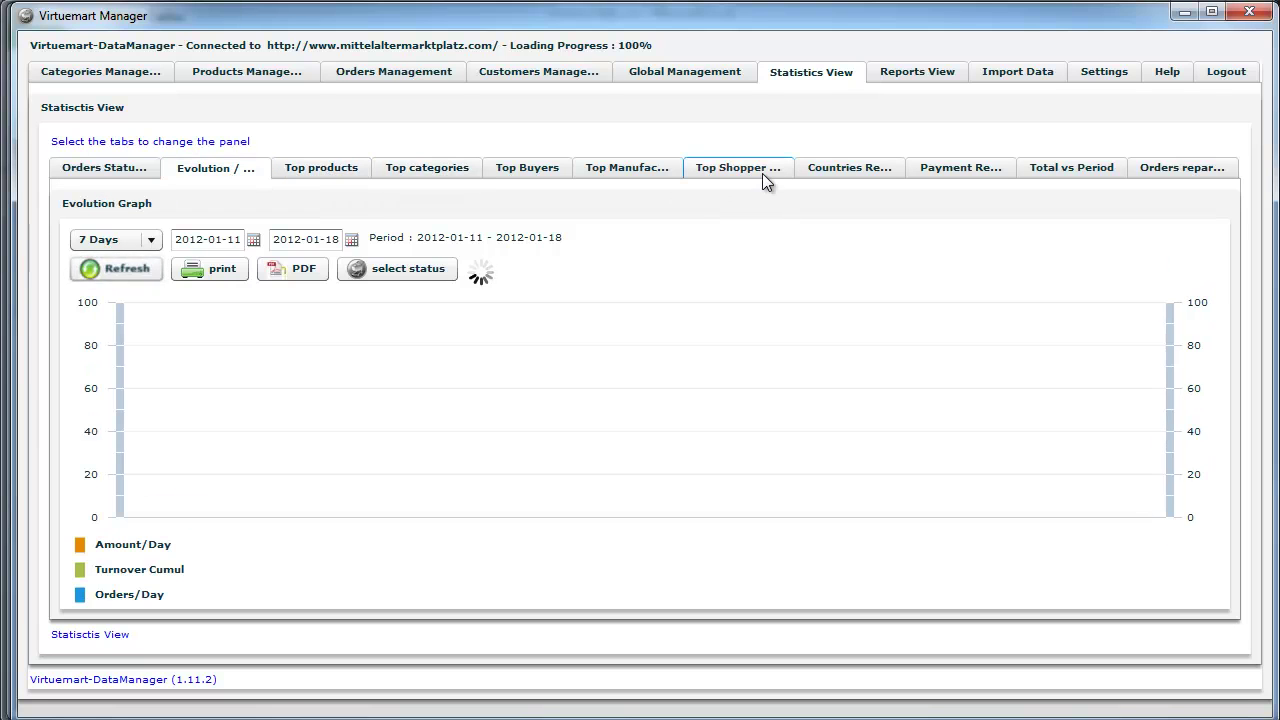
pyautogui.click(762, 173)
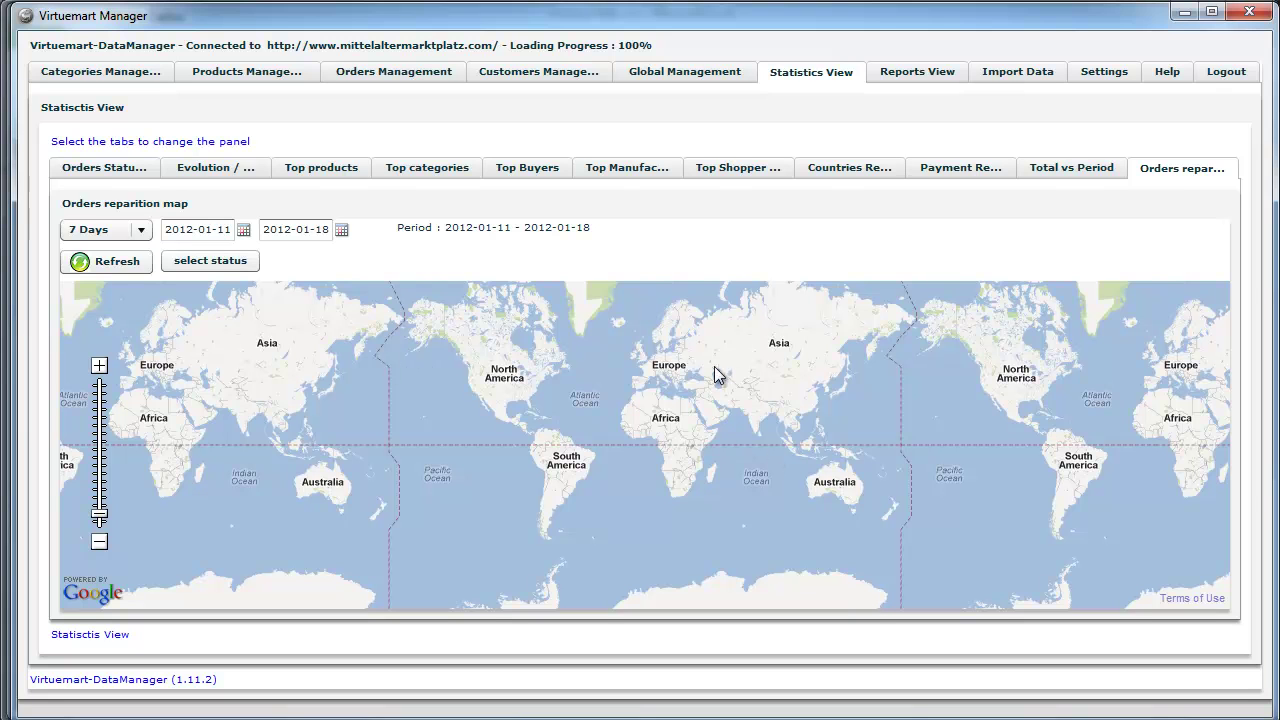
# Step: Return to product management, export the product list as a CSV file and acknowledge the message
pyautogui.click(264, 80)
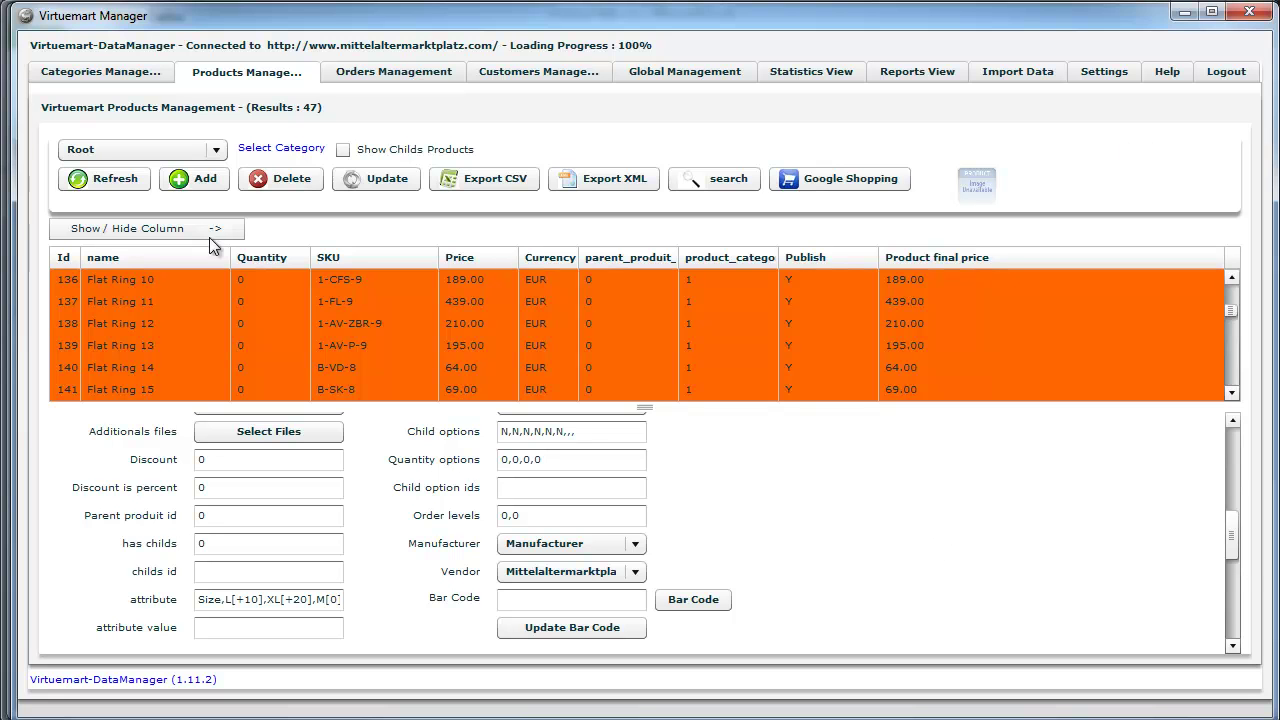
pyautogui.click(490, 179)
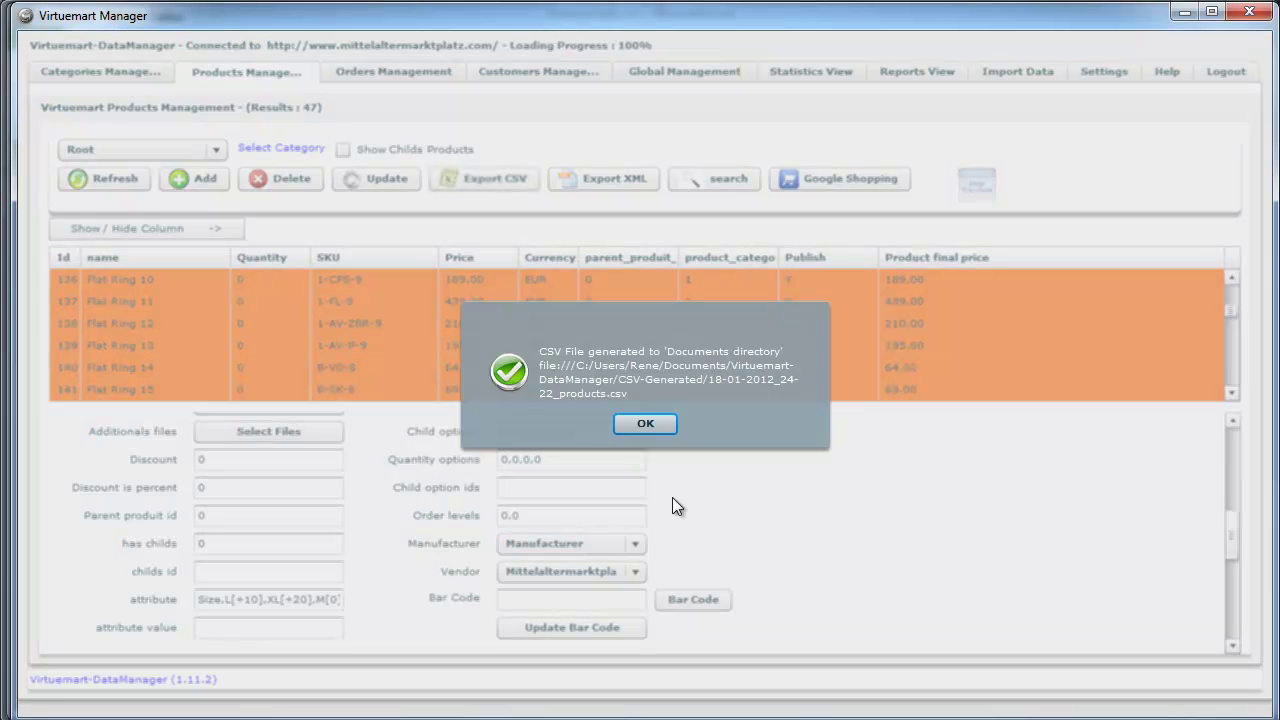
pyautogui.click(645, 424)
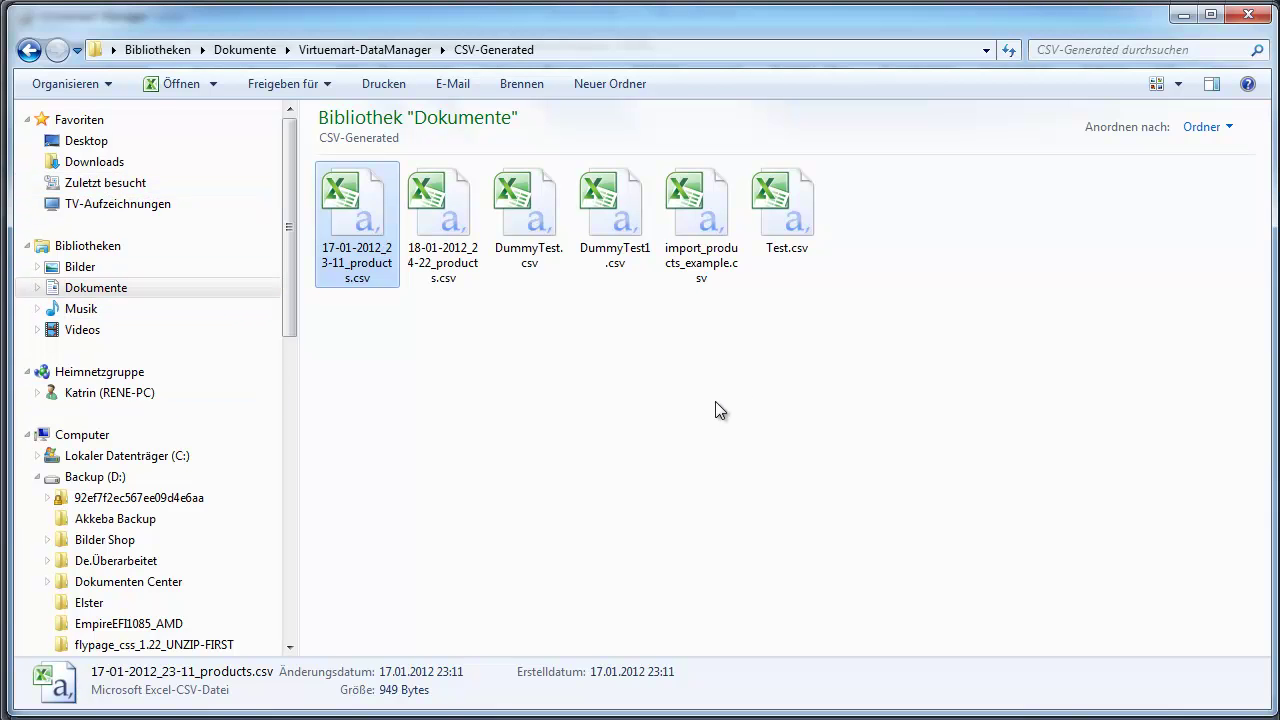
# Step: Open 18-01-2012_24-22_products.csv from the CSV-Generated folder in Excel, check its exported columns and close it
pyautogui.click(451, 222)
pyautogui.doubleClick(451, 217)
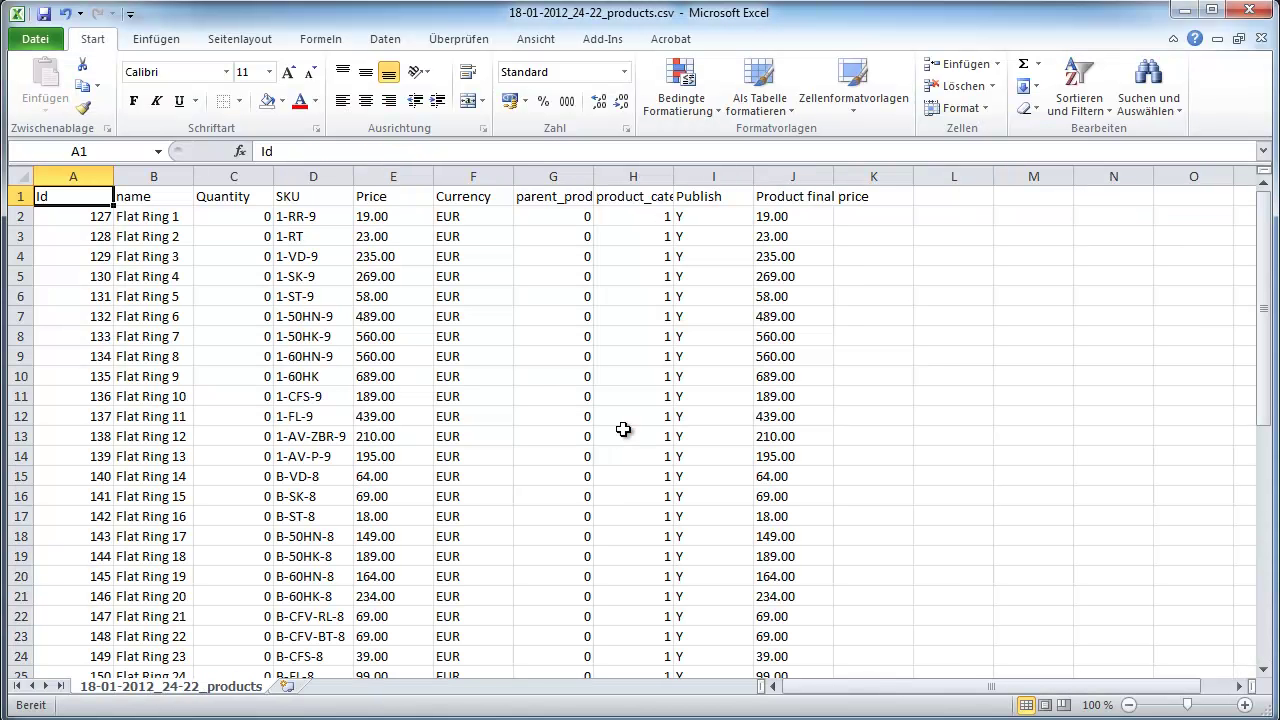
pyautogui.moveTo(1266, 300); pyautogui.dragTo(1232, 222)
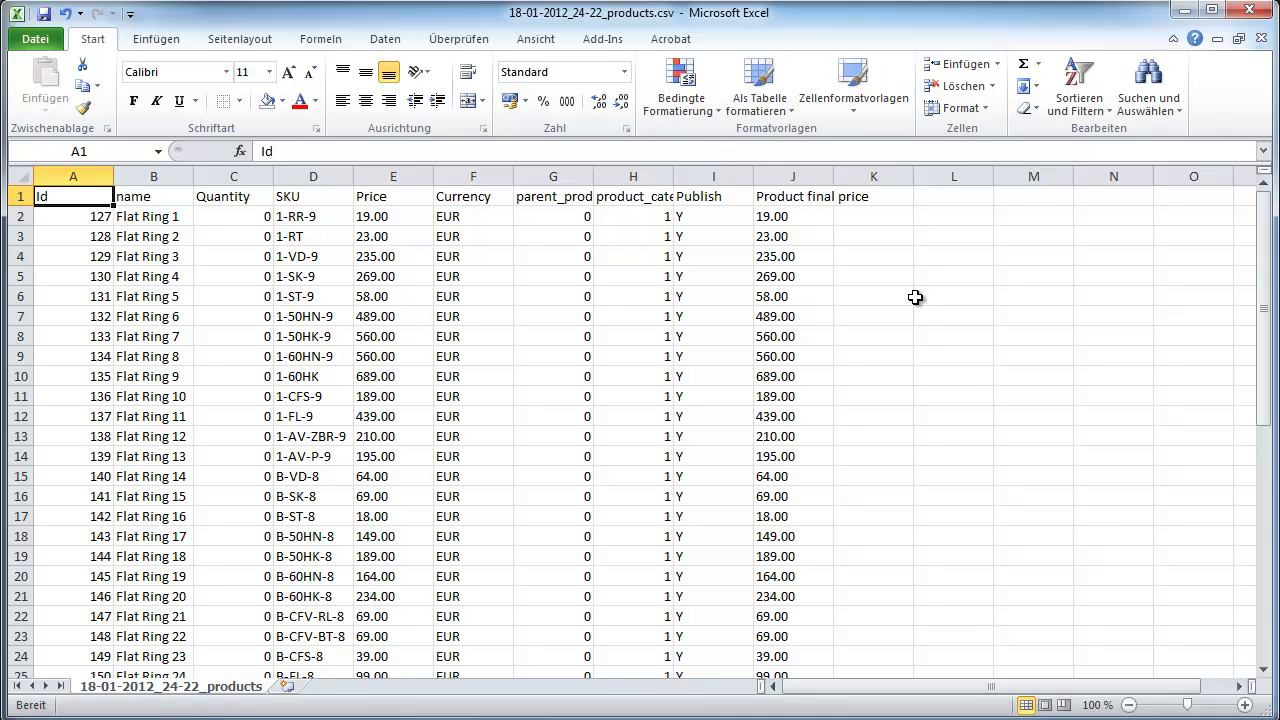
pyautogui.click(1254, 14)
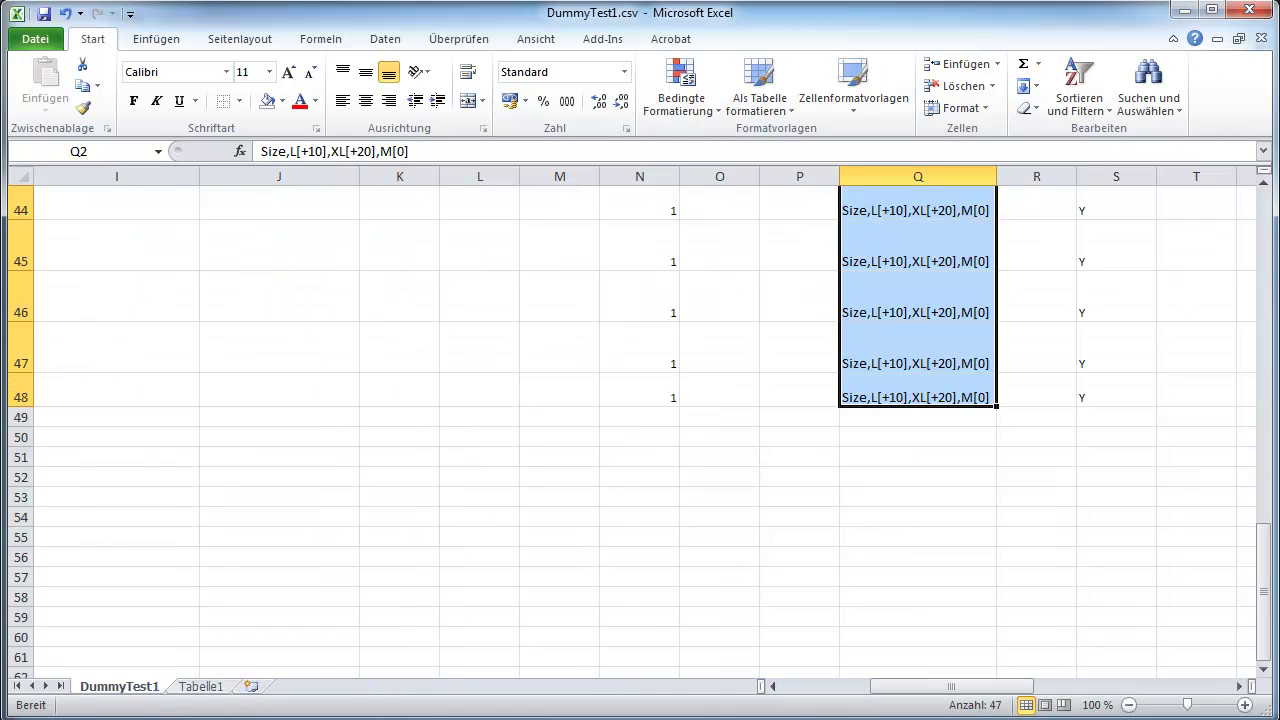
# Step: Switch back to Virtuemart Manager and show the description, bigdescription, image and fullimage columns in the product list
pyautogui.hotkey('alt', 'Tab')
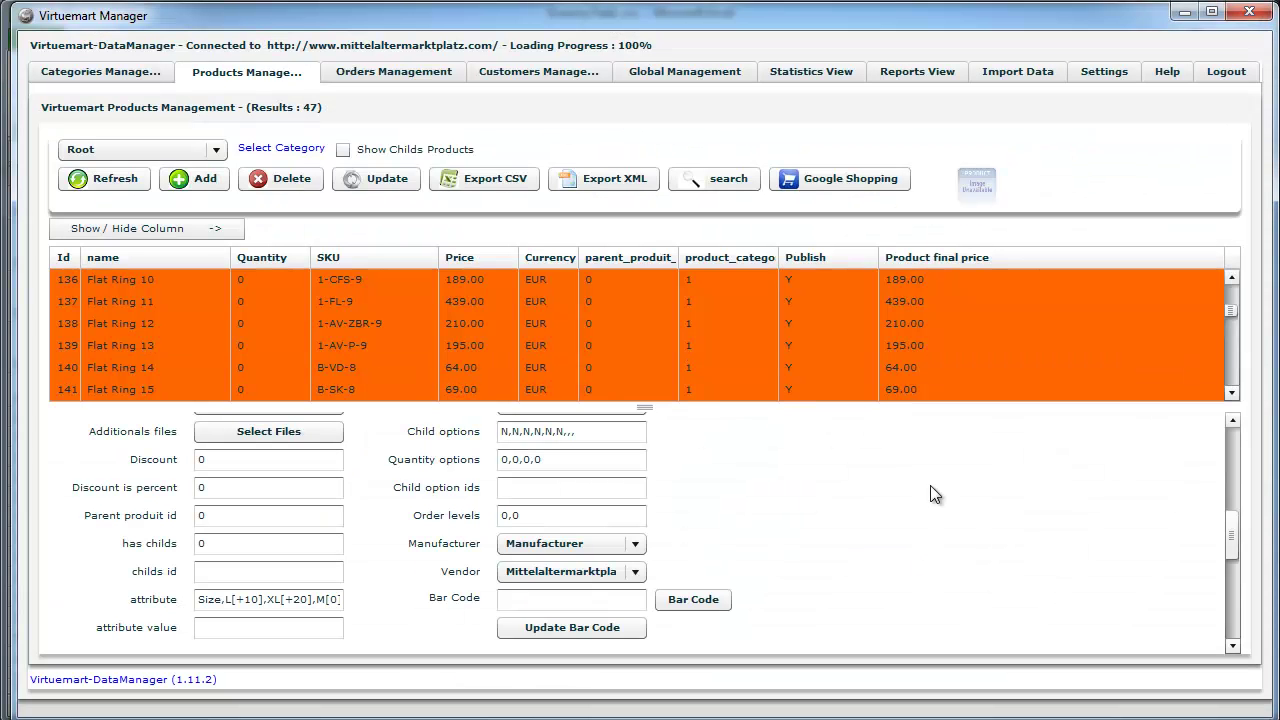
pyautogui.click(83, 229)
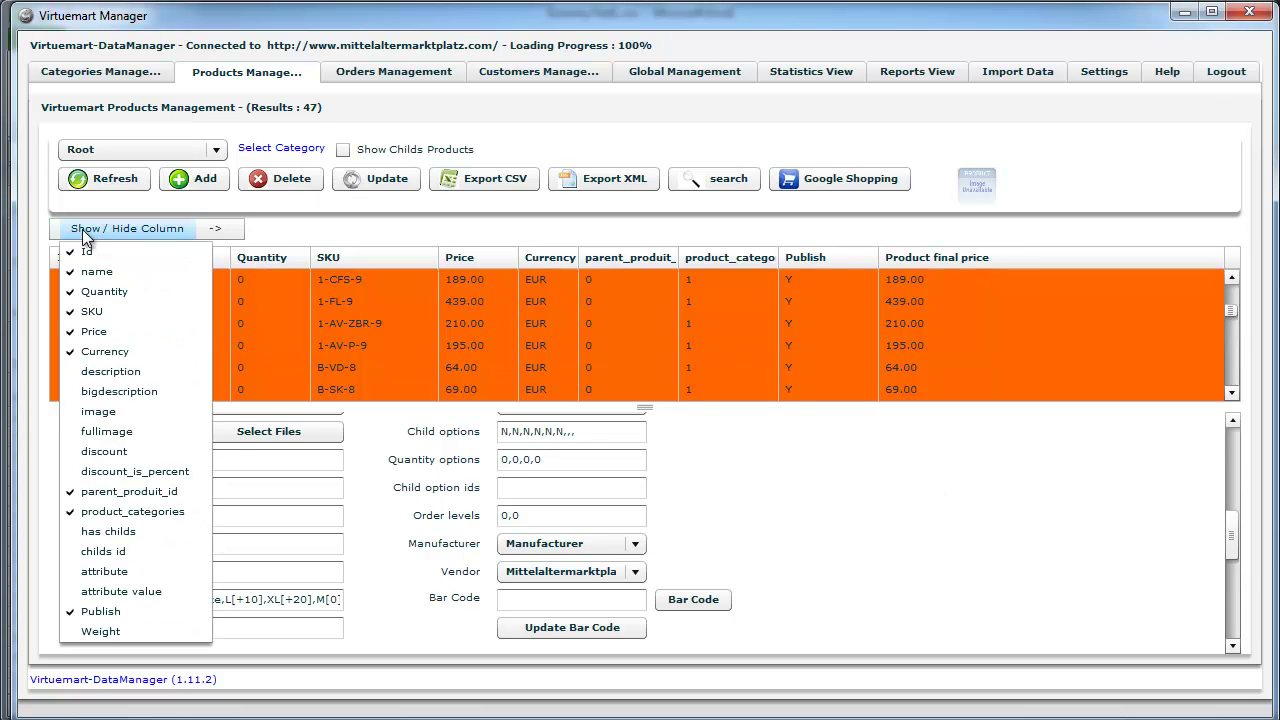
pyautogui.click(97, 378)
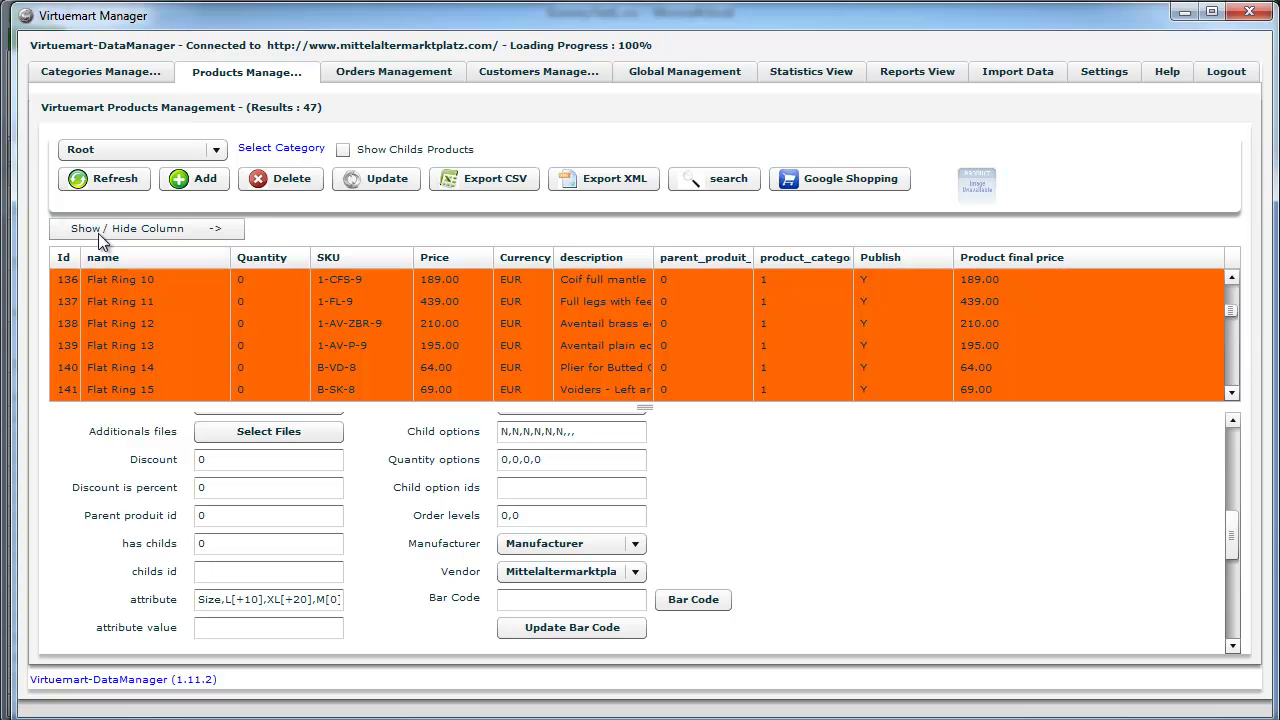
pyautogui.click(92, 230)
pyautogui.click(107, 392)
pyautogui.click(120, 229)
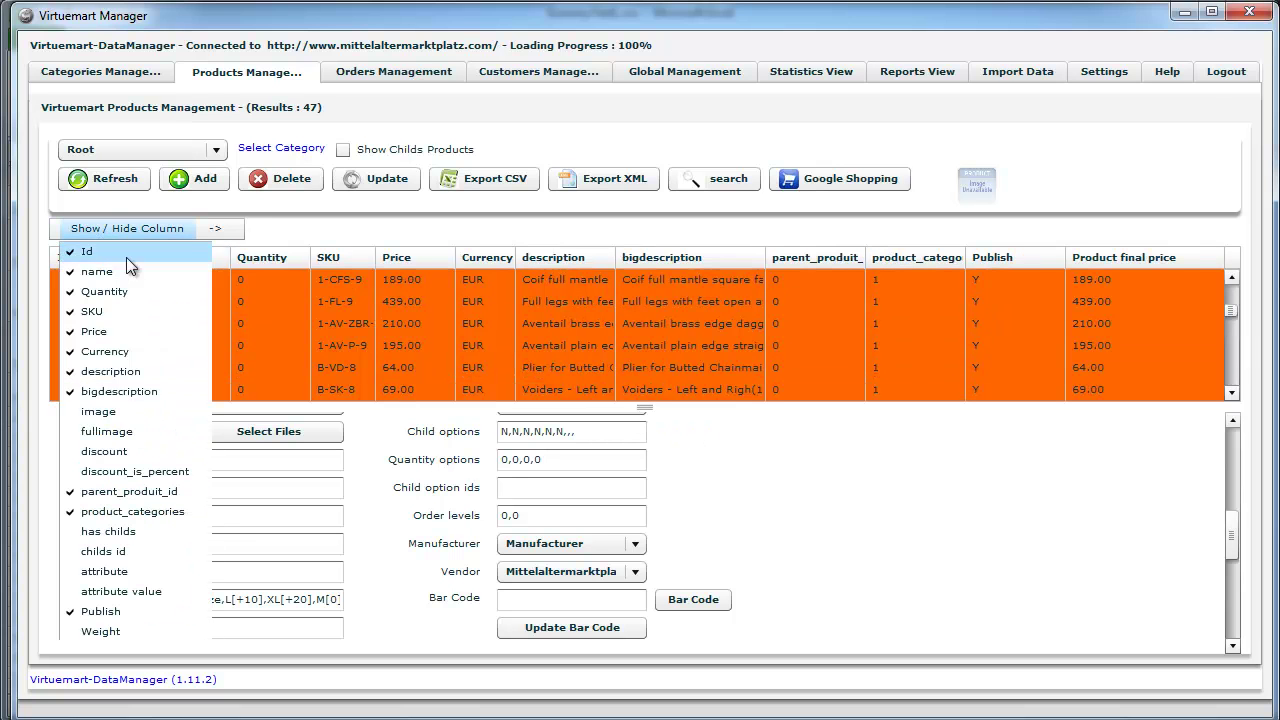
pyautogui.click(121, 412)
pyautogui.click(120, 229)
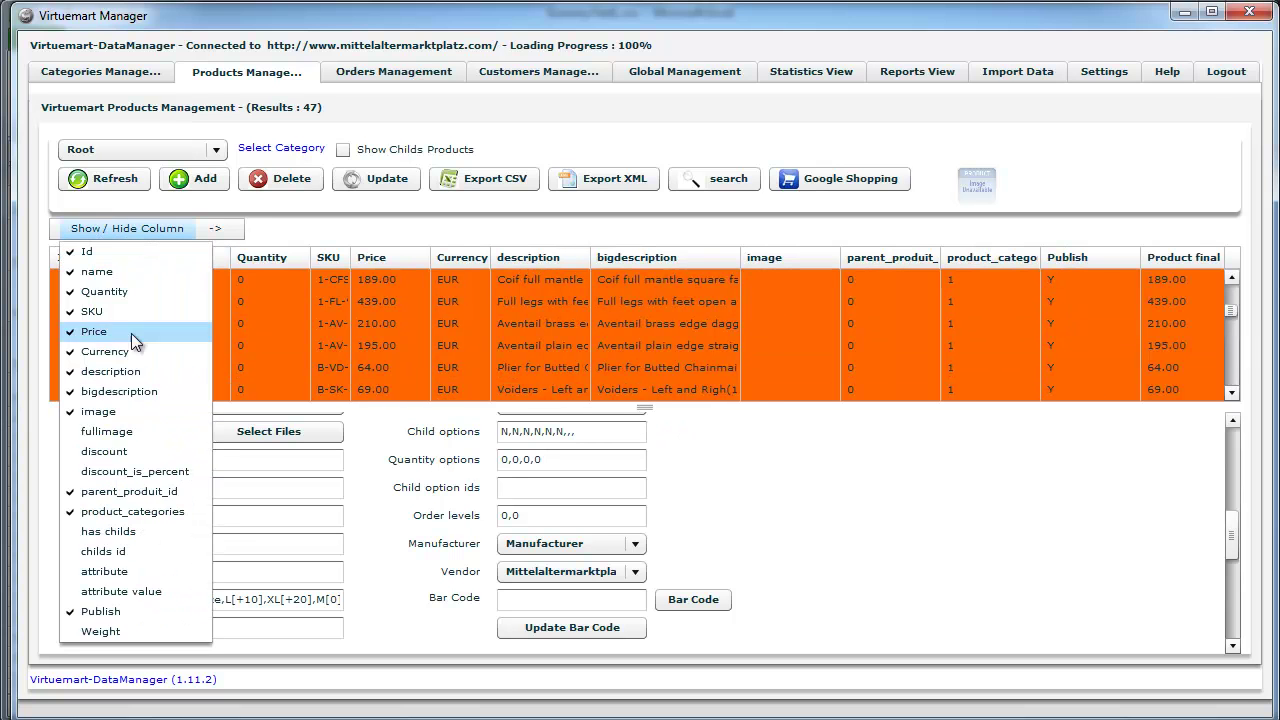
pyautogui.click(118, 432)
# Step: Show the discount, discount_is_percent, has childs and childs id columns in the product list
pyautogui.click(120, 229)
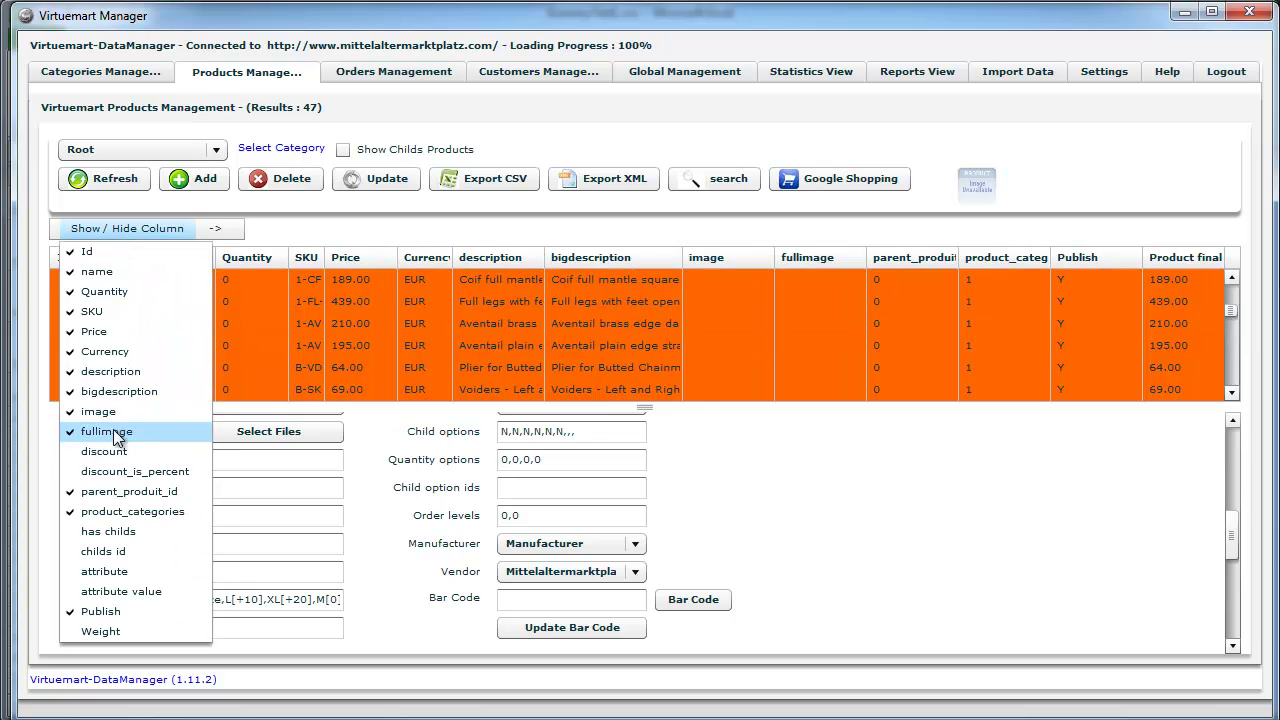
pyautogui.click(112, 452)
pyautogui.click(133, 238)
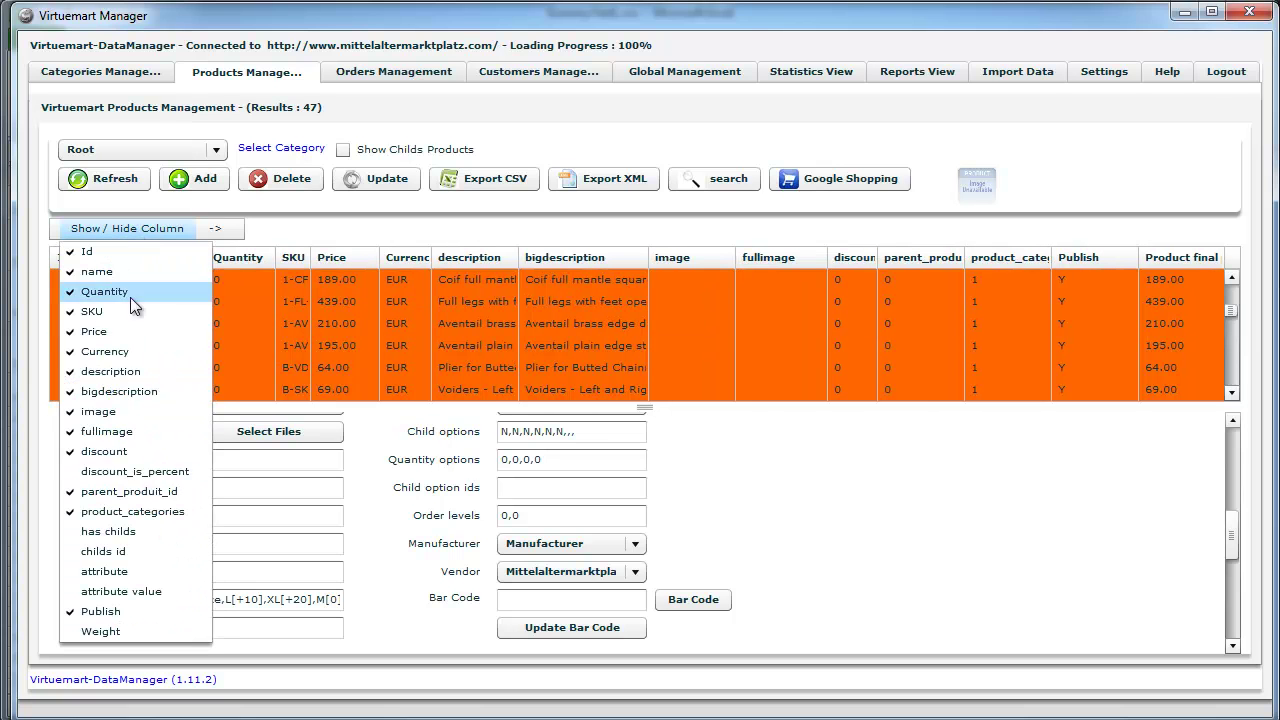
pyautogui.click(118, 472)
pyautogui.click(127, 231)
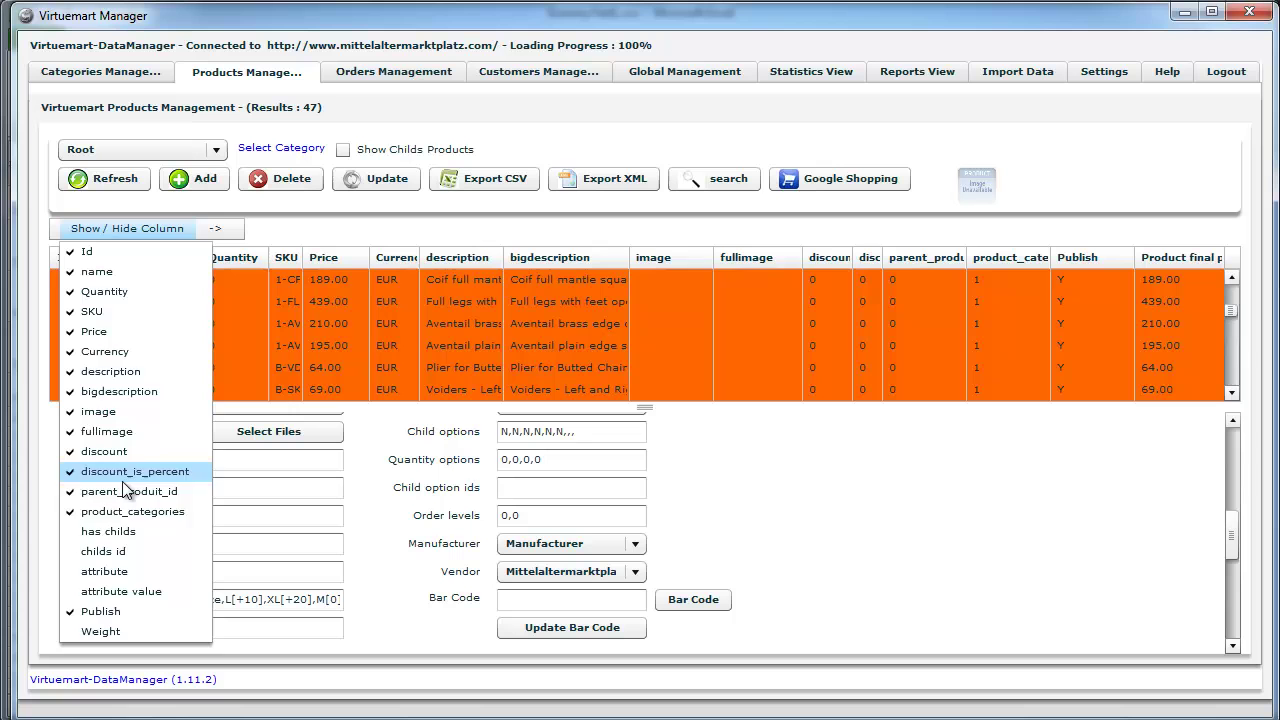
pyautogui.click(121, 532)
pyautogui.click(138, 233)
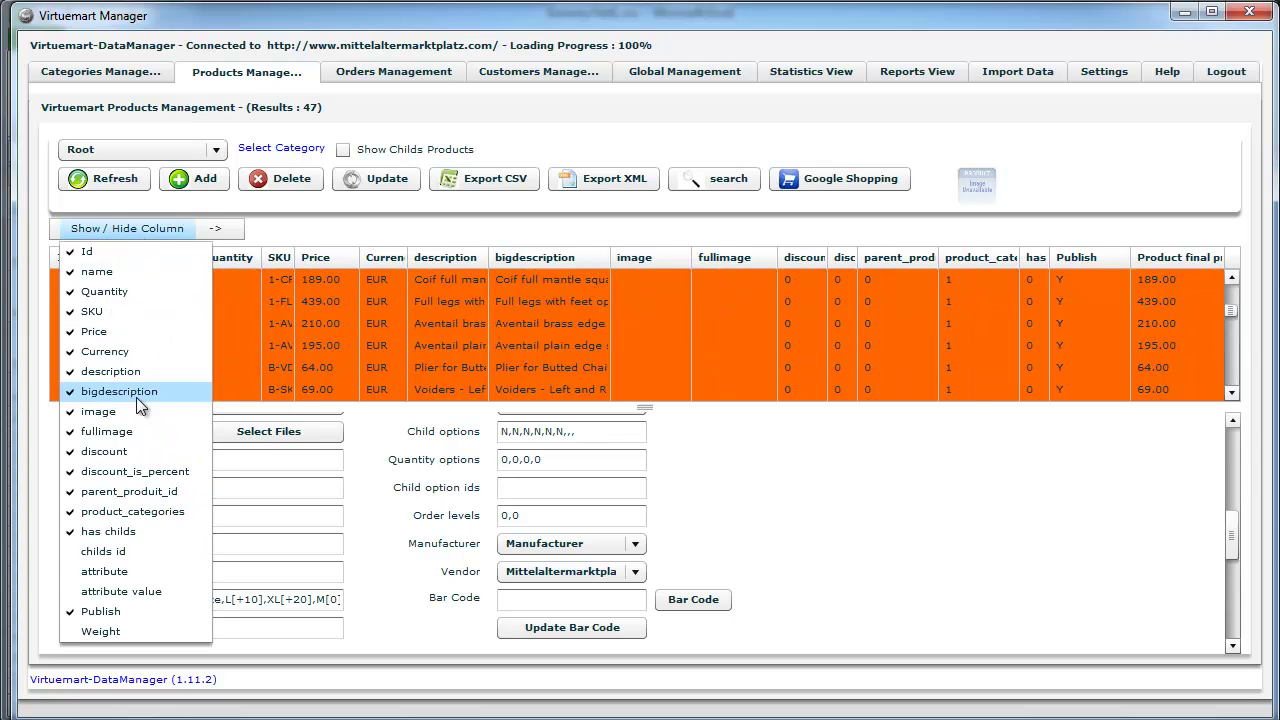
pyautogui.click(121, 547)
# Step: Show the attribute, attribute value and Weight columns in the product list
pyautogui.click(130, 230)
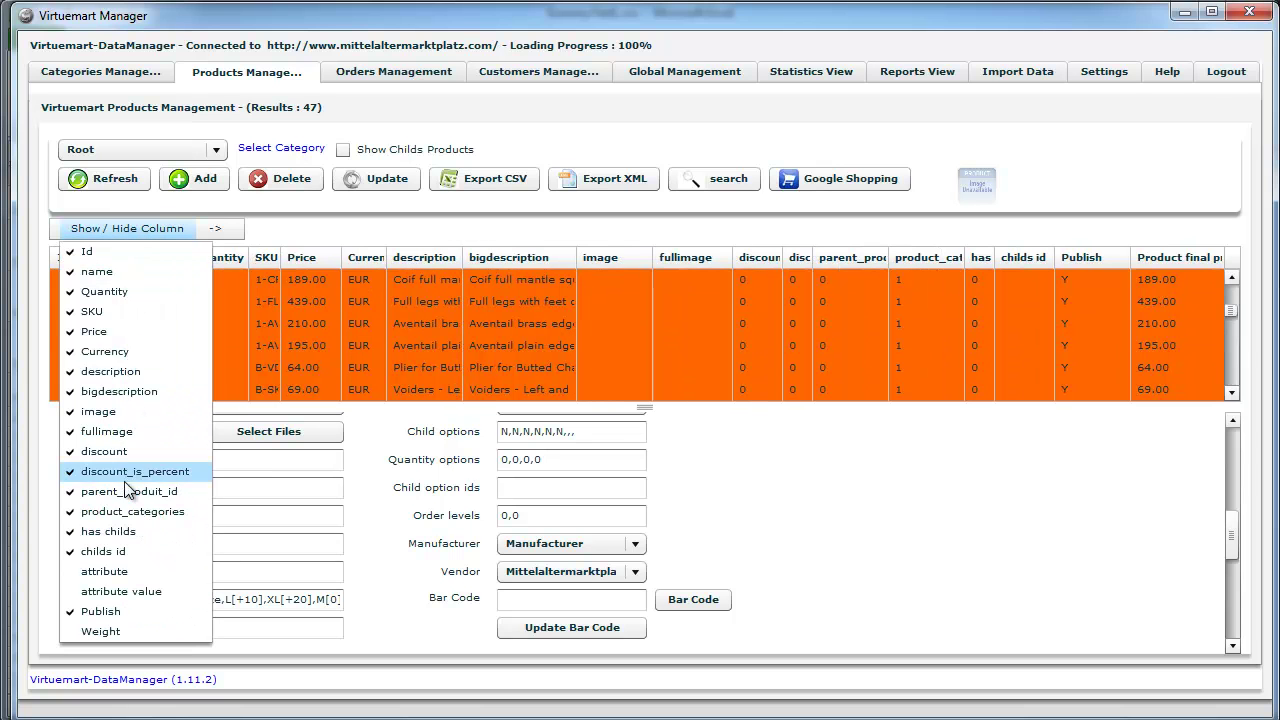
pyautogui.click(121, 569)
pyautogui.click(127, 233)
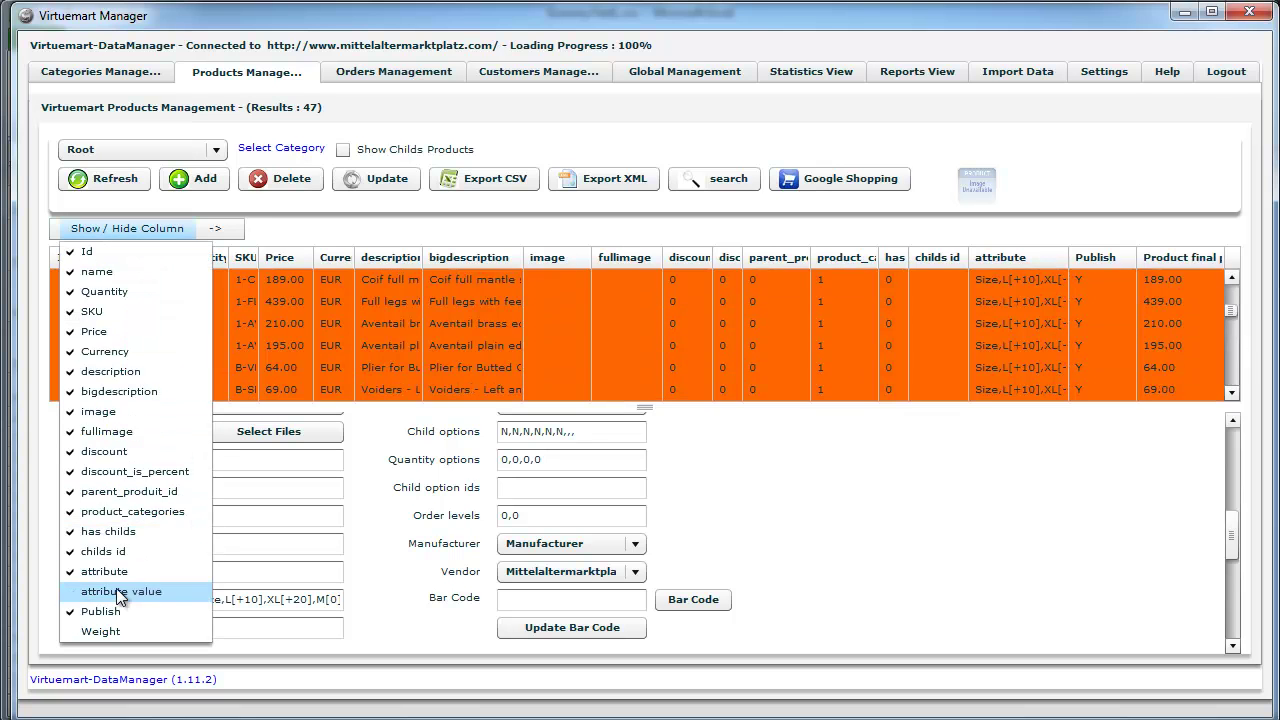
pyautogui.click(121, 591)
pyautogui.click(142, 230)
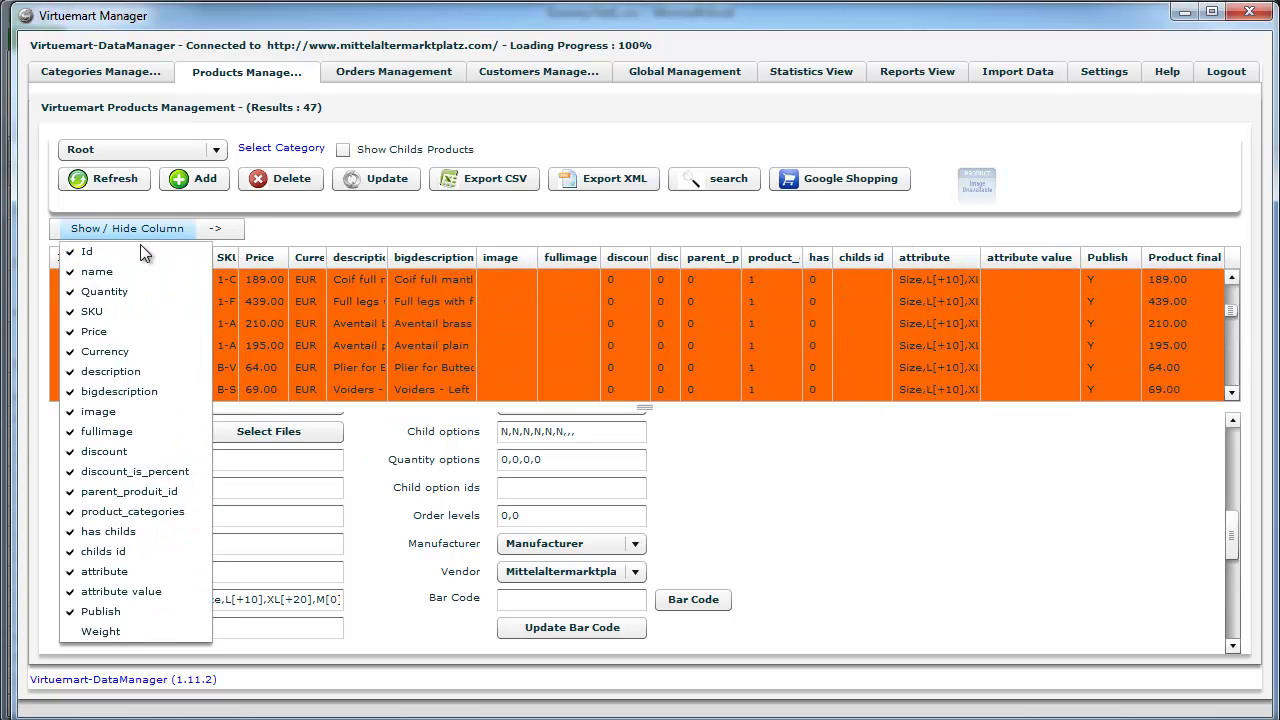
pyautogui.click(121, 635)
# Step: Show the Weight uom, Length, Width and Height columns in the product list
pyautogui.click(226, 233)
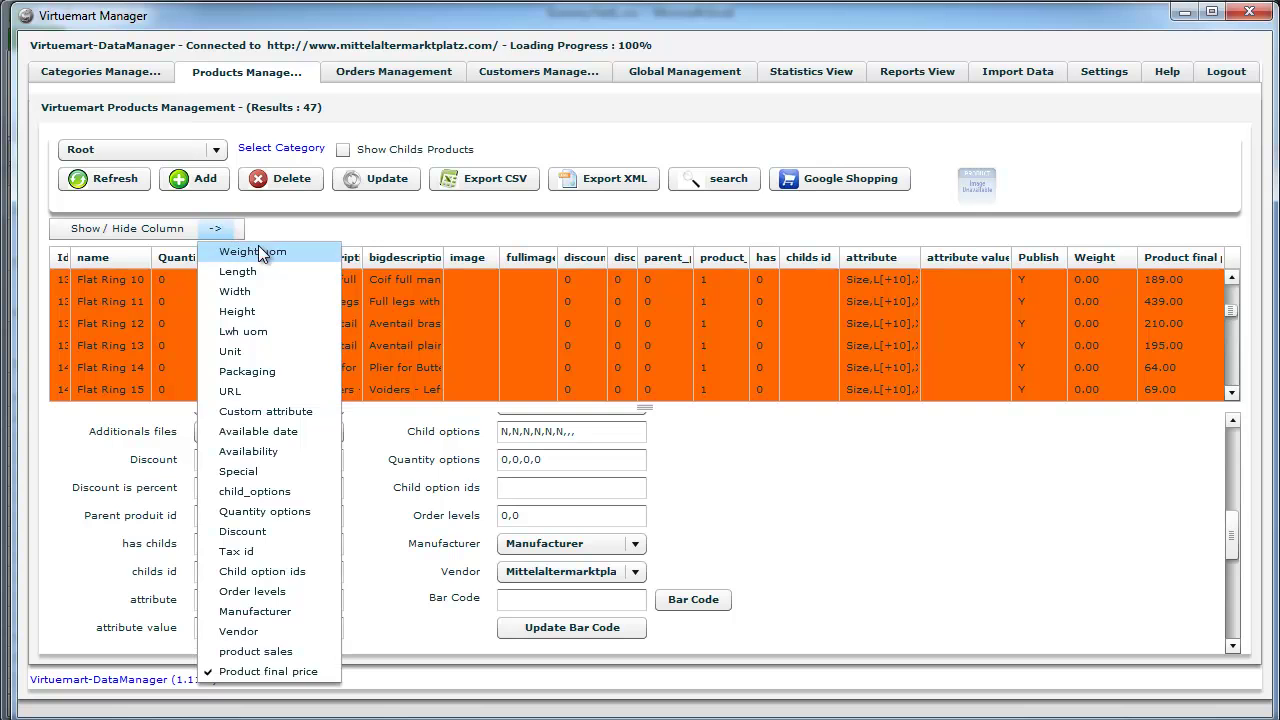
pyautogui.click(257, 248)
pyautogui.click(210, 233)
pyautogui.click(237, 271)
pyautogui.click(215, 230)
pyautogui.click(244, 298)
pyautogui.click(214, 230)
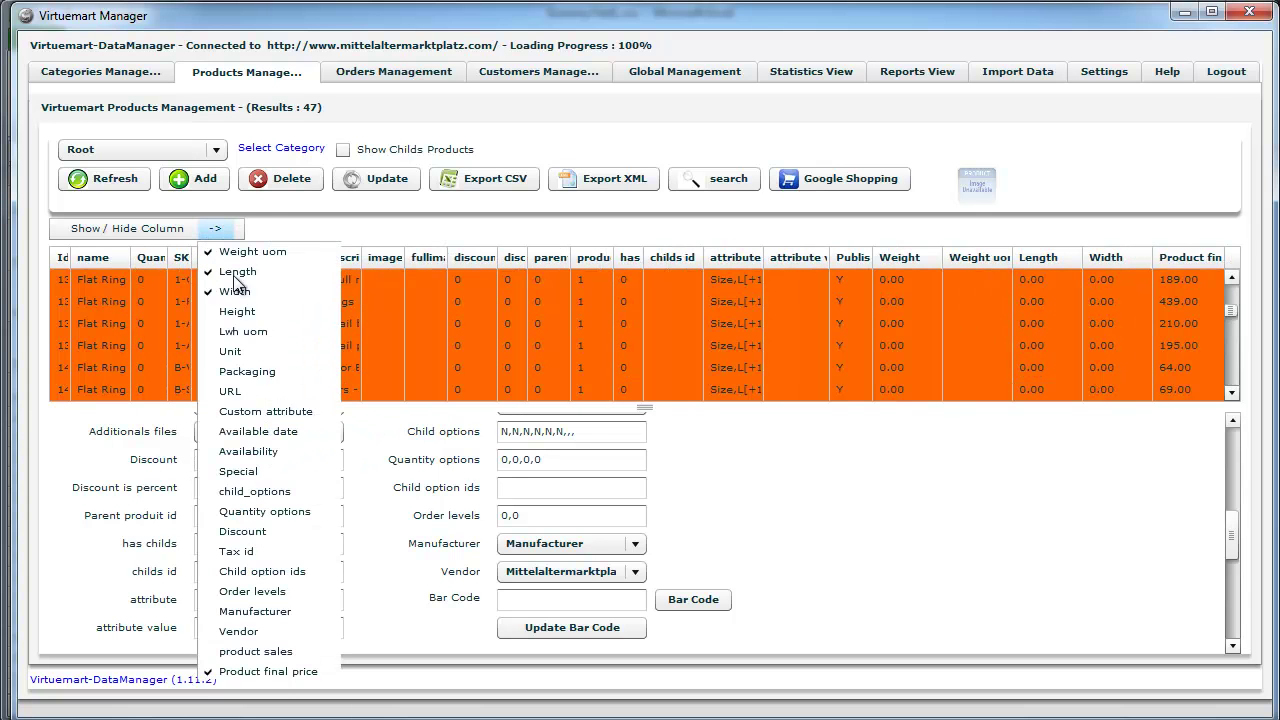
pyautogui.click(240, 311)
# Step: Show the Lwh uom, Unit, Packaging and URL columns in the product list
pyautogui.click(212, 229)
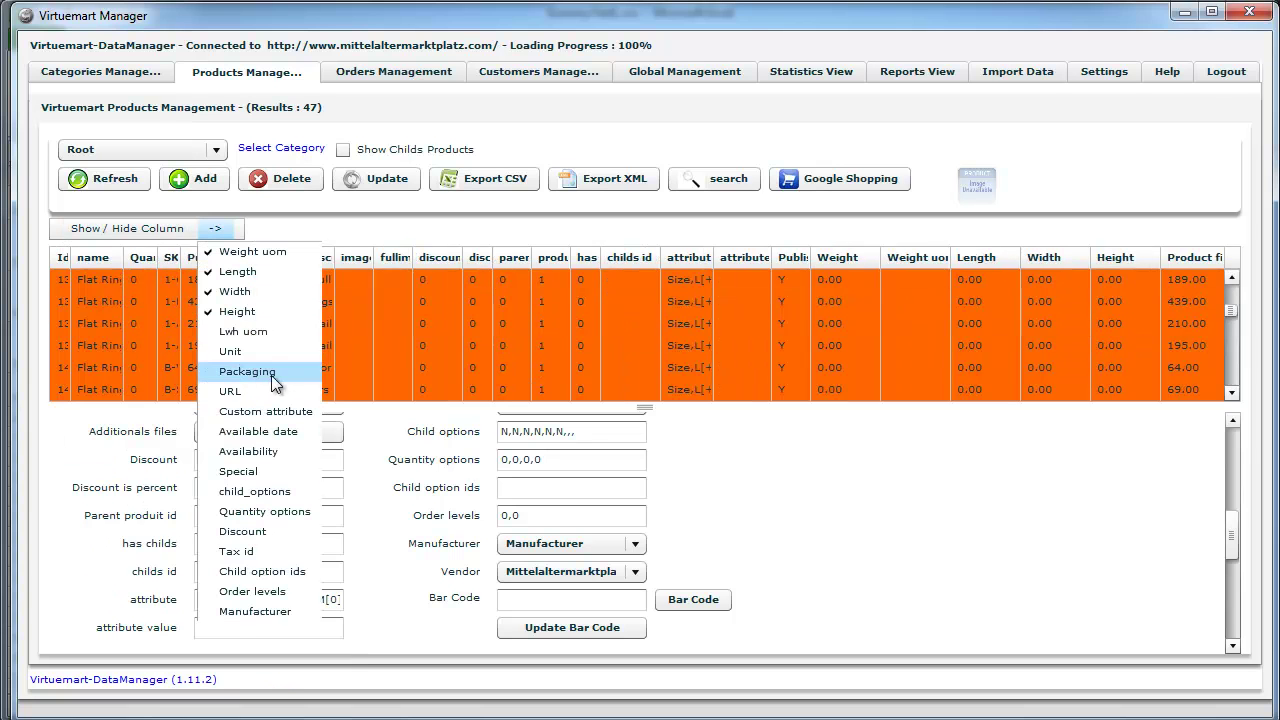
pyautogui.click(257, 330)
pyautogui.click(215, 229)
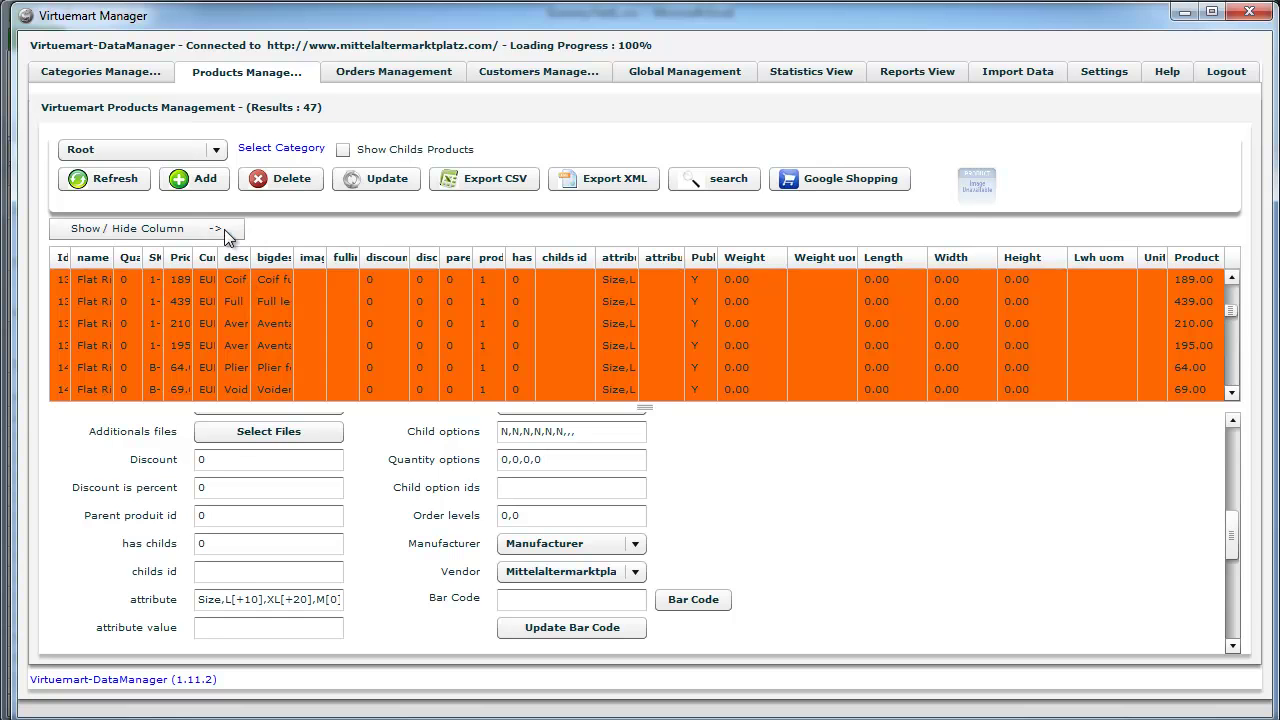
pyautogui.click(224, 229)
pyautogui.click(253, 372)
pyautogui.click(223, 236)
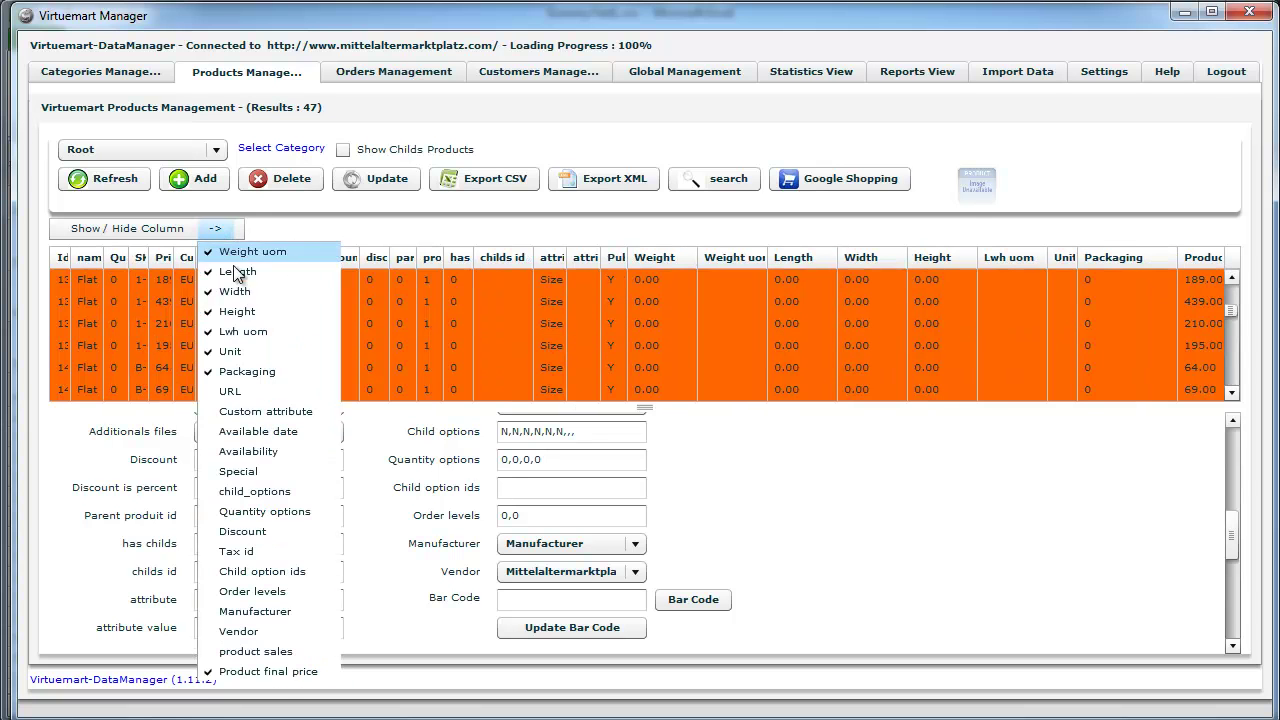
pyautogui.click(255, 390)
# Step: Show the Custom attribute, Available date, Availability and Special columns in the product list
pyautogui.click(222, 229)
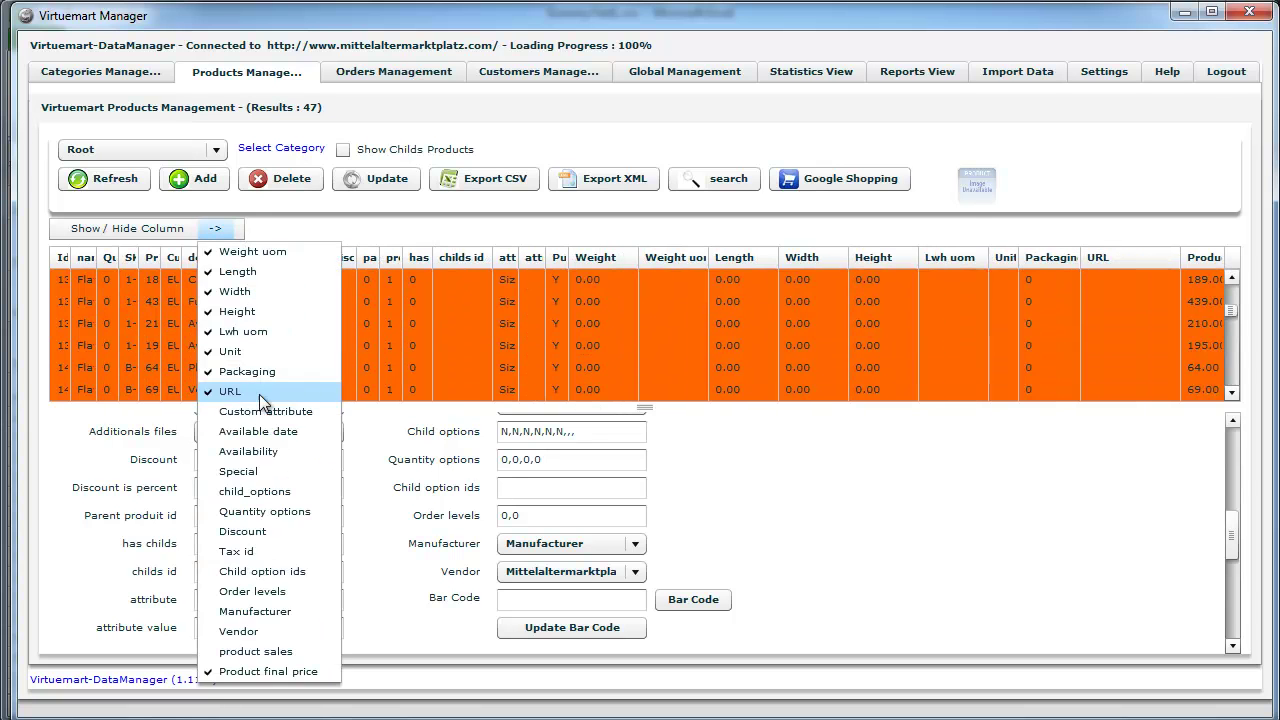
pyautogui.click(265, 411)
pyautogui.click(216, 229)
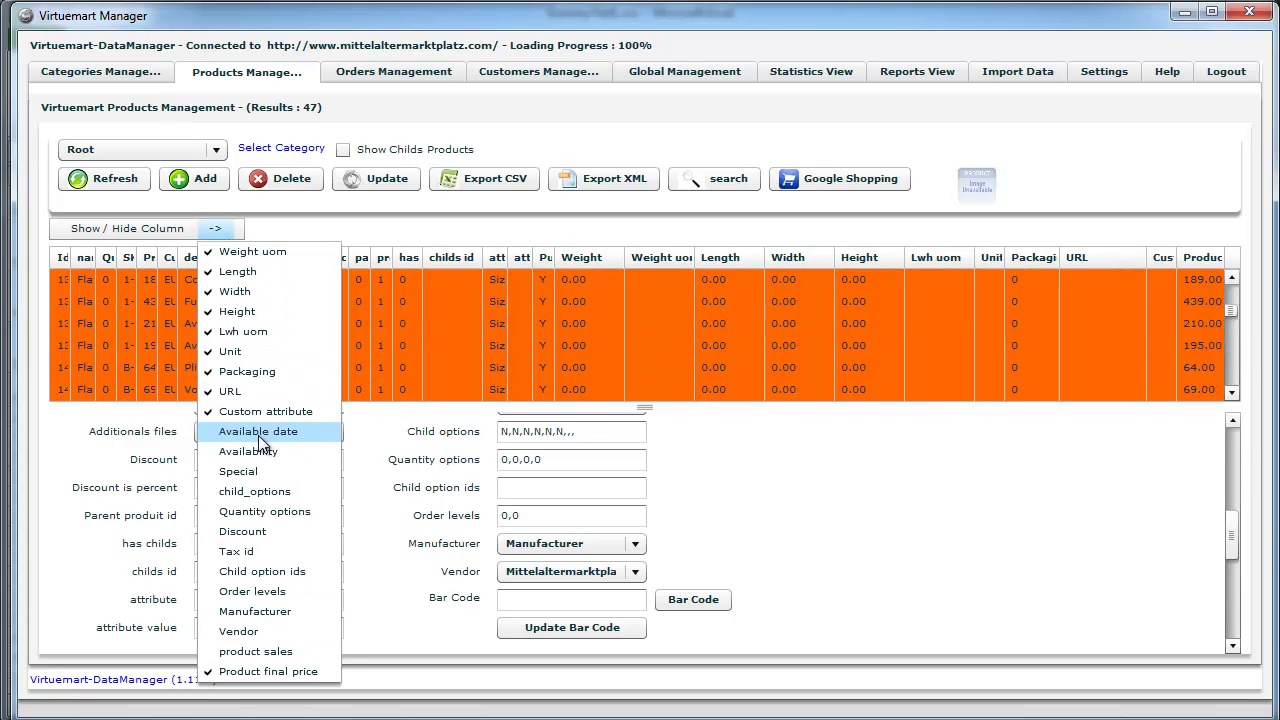
pyautogui.click(258, 432)
pyautogui.click(223, 232)
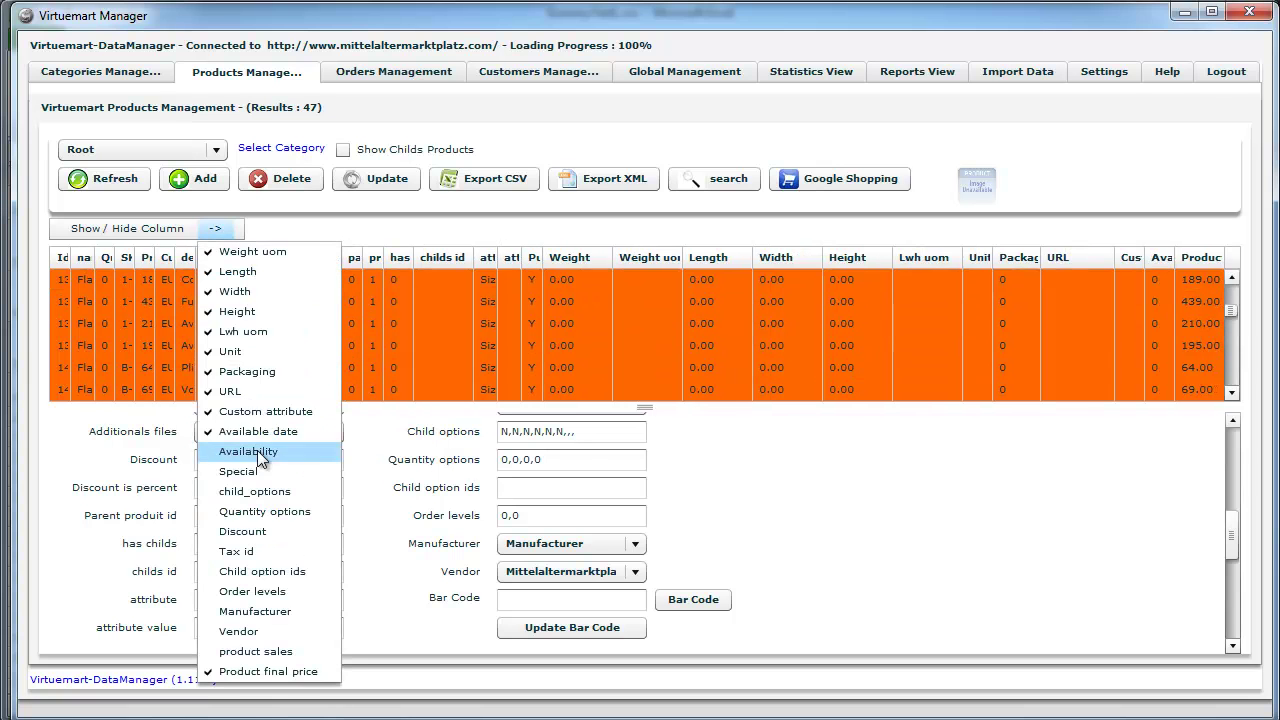
pyautogui.click(257, 451)
pyautogui.click(227, 230)
pyautogui.click(262, 471)
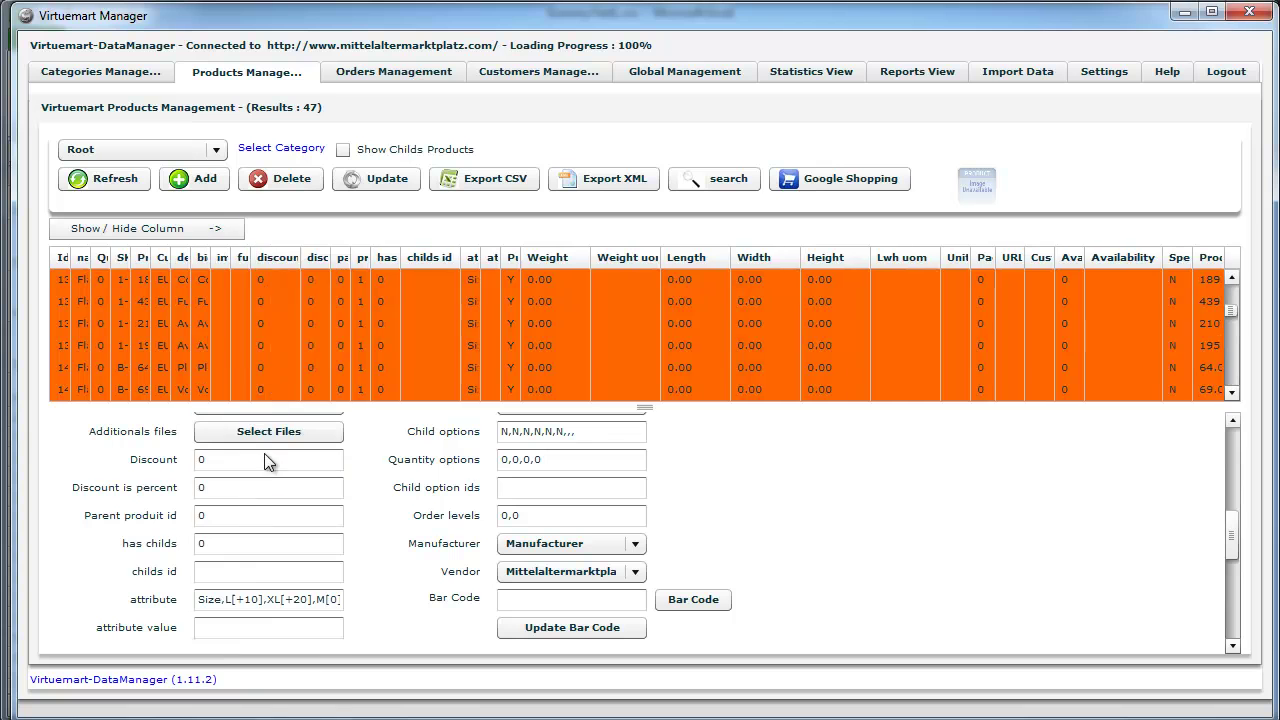
# Step: Show the child_options, Quantity options and second Discount columns in the product list
pyautogui.click(216, 229)
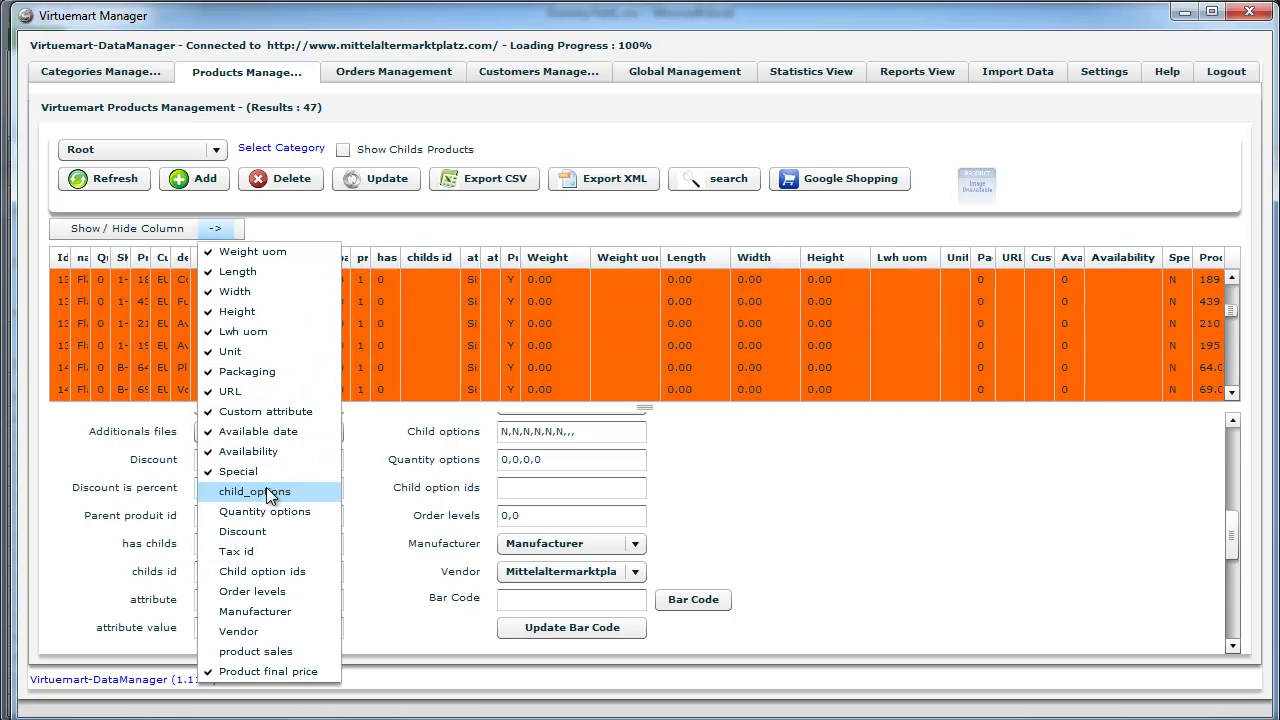
pyautogui.click(255, 491)
pyautogui.click(218, 229)
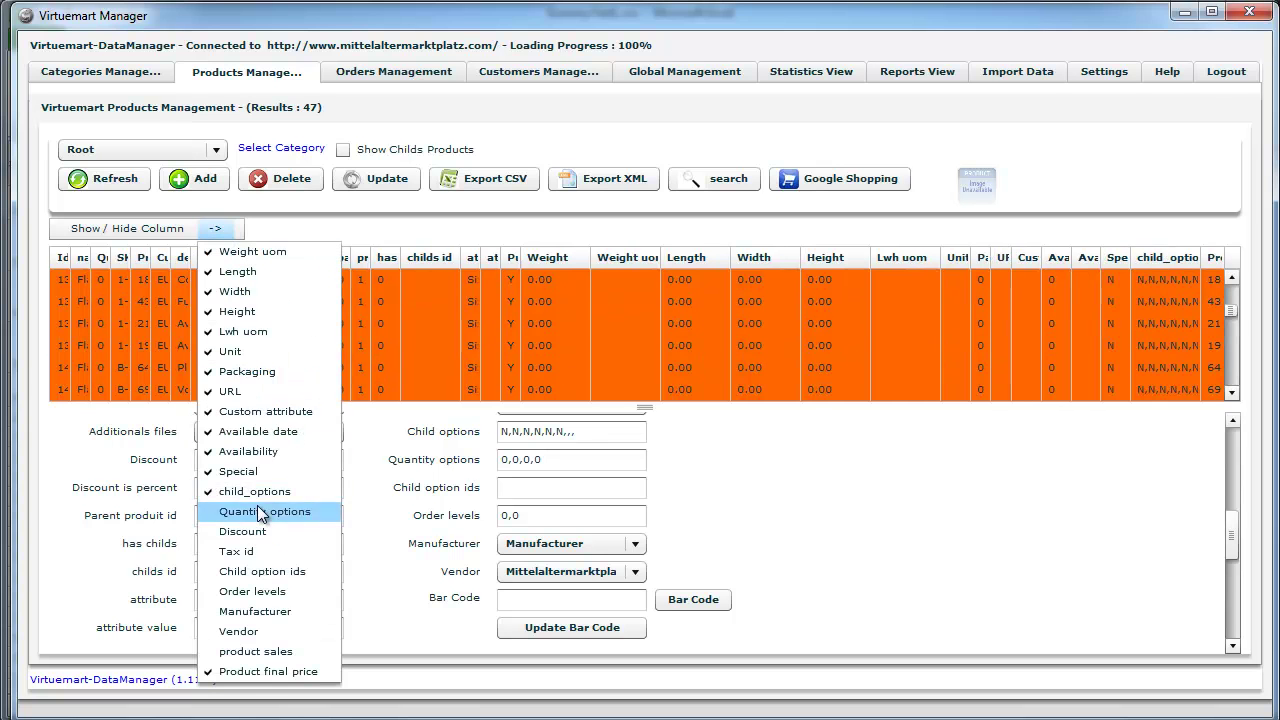
pyautogui.click(262, 511)
pyautogui.click(218, 229)
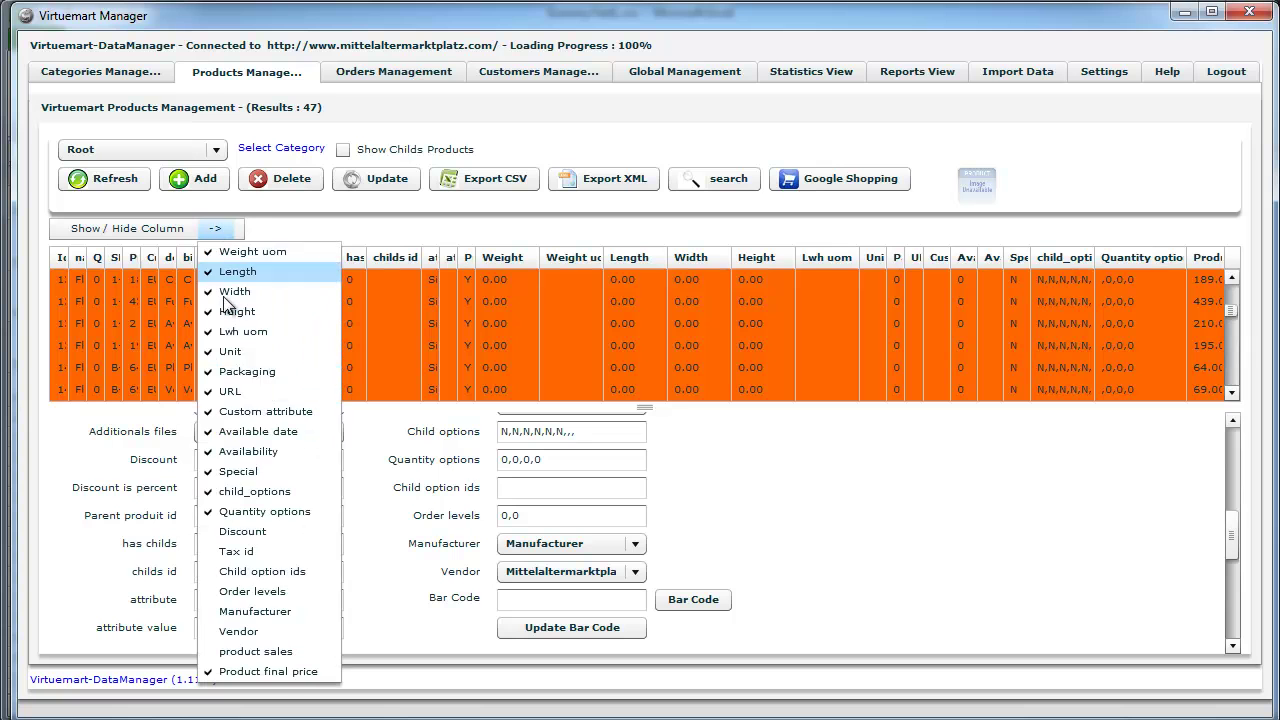
pyautogui.click(250, 531)
# Step: Show the Tax id, Child option ids and Order levels columns in the product list
pyautogui.click(223, 229)
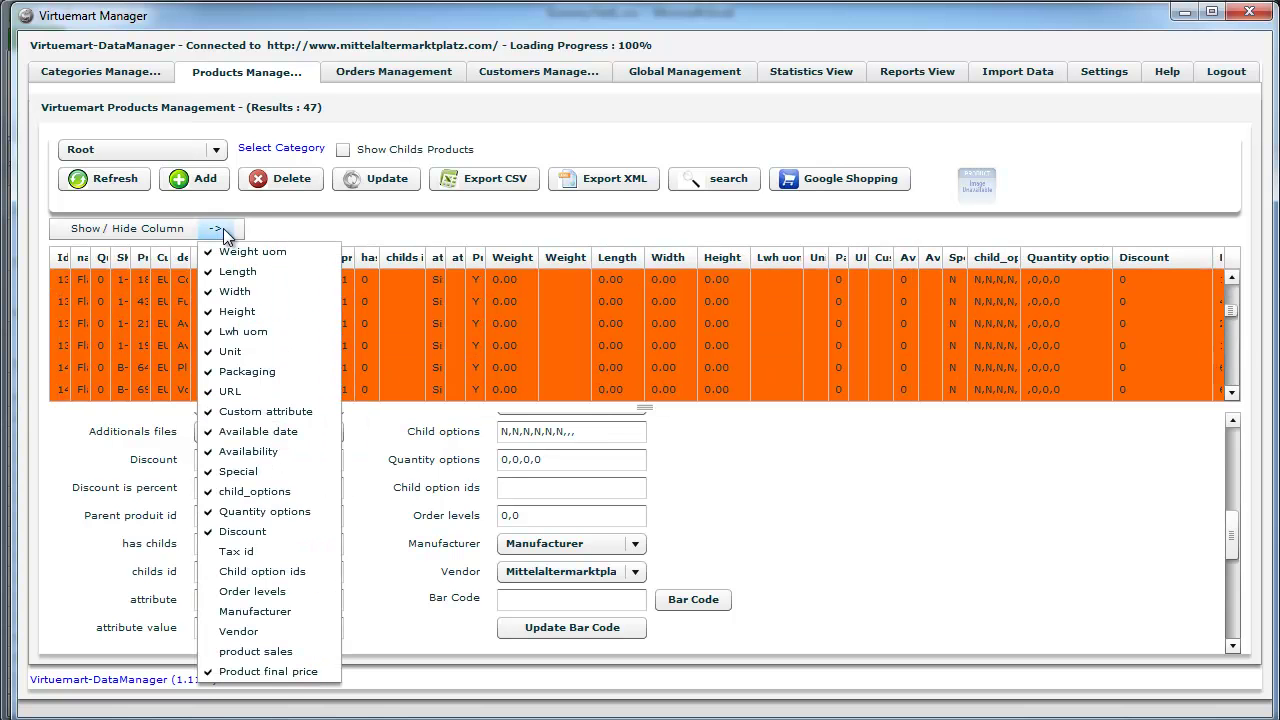
pyautogui.click(237, 551)
pyautogui.click(229, 233)
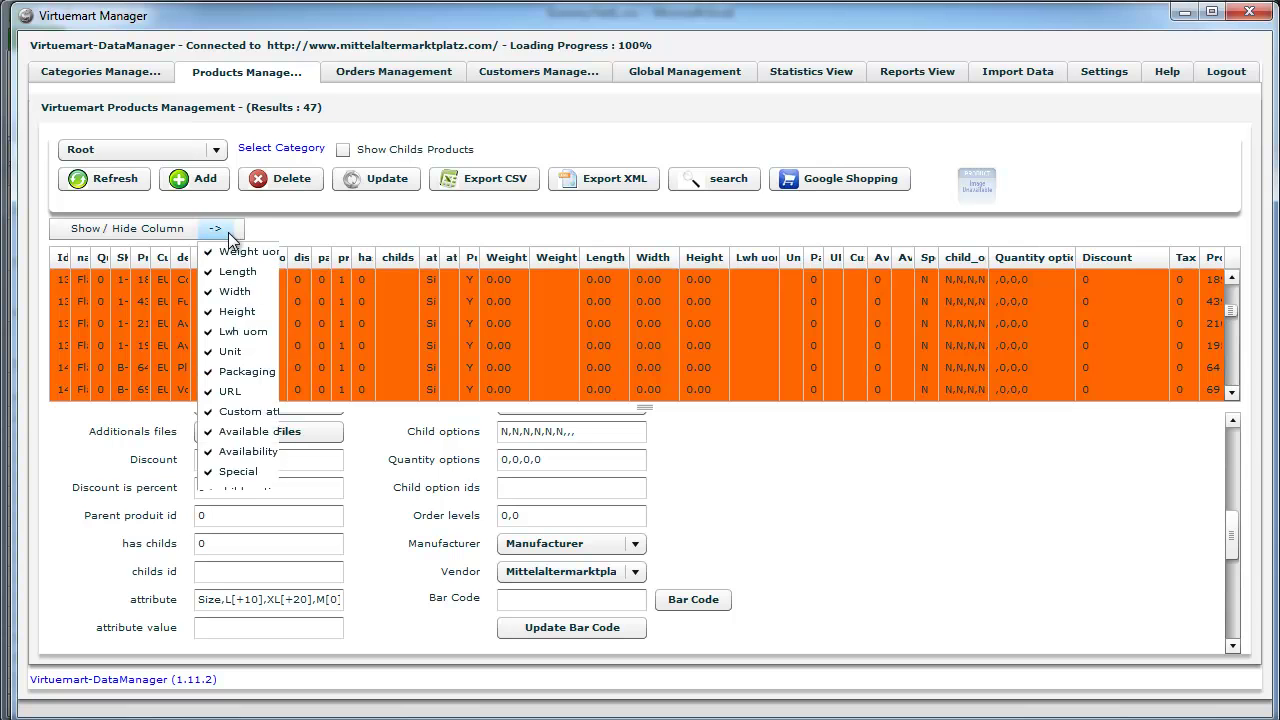
pyautogui.click(265, 570)
pyautogui.click(222, 235)
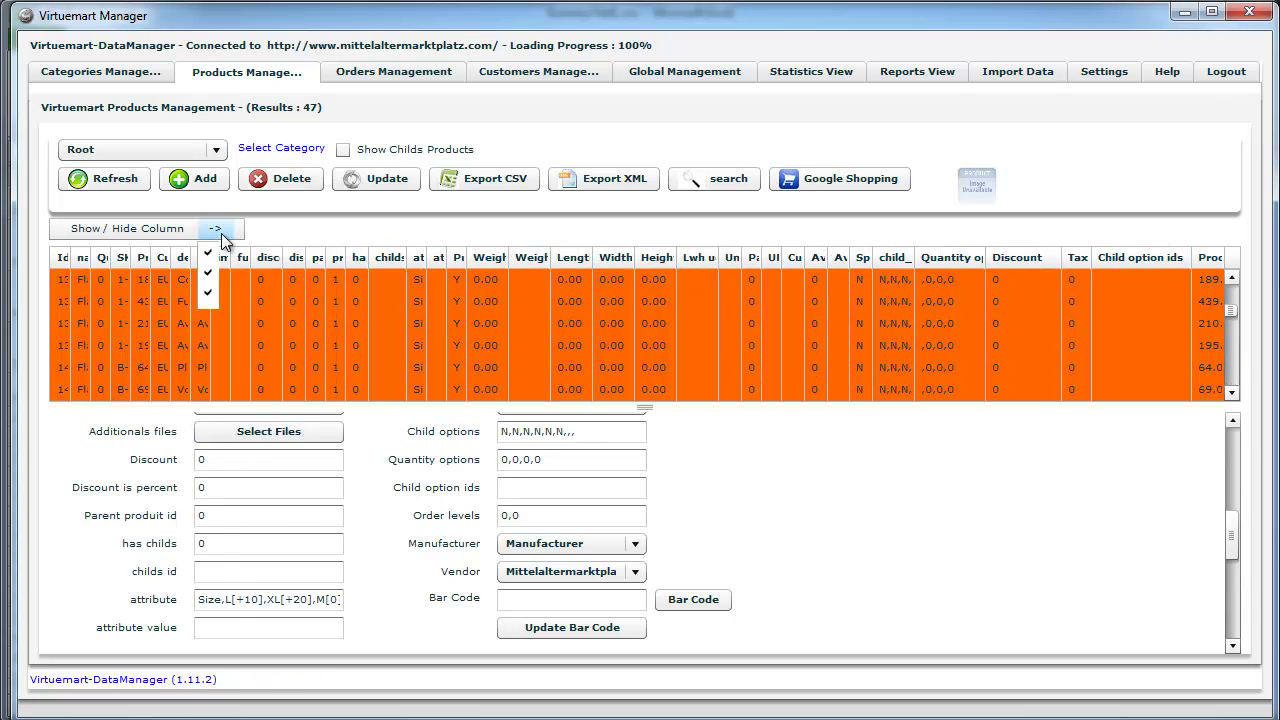
pyautogui.click(282, 591)
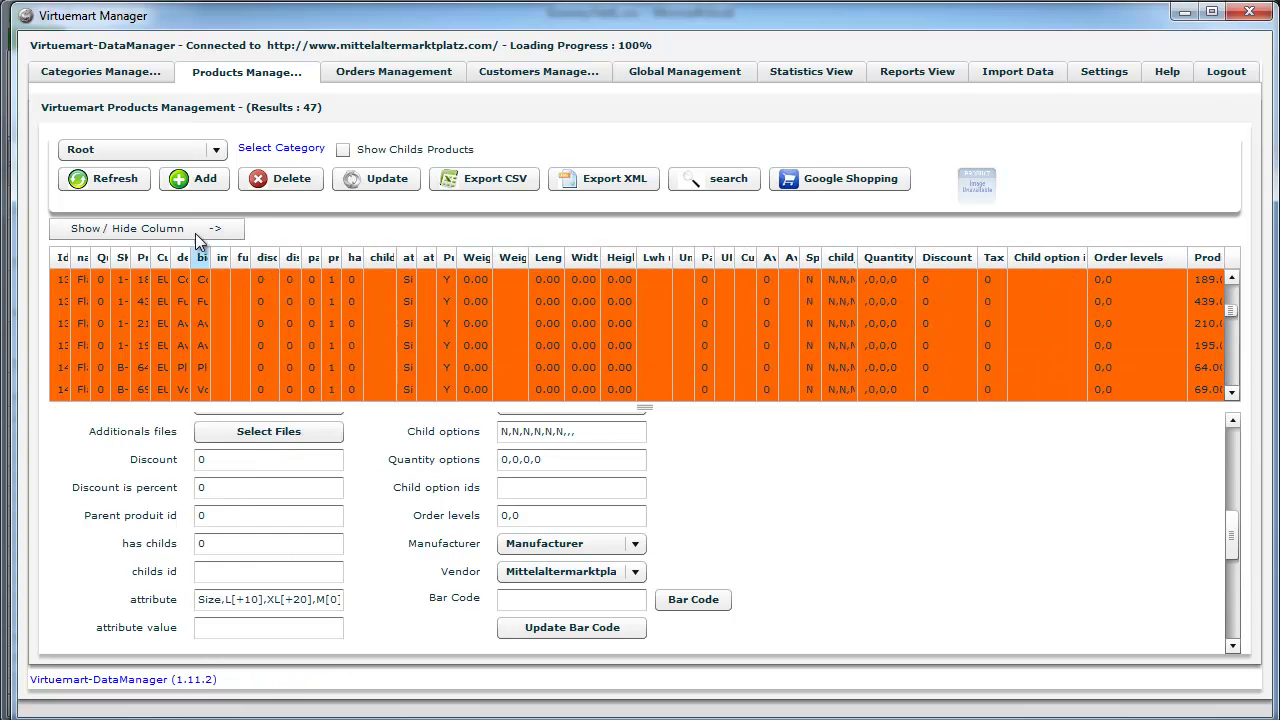
# Step: Show the Manufacturer, Vendor and product sales columns in the product list
pyautogui.click(215, 229)
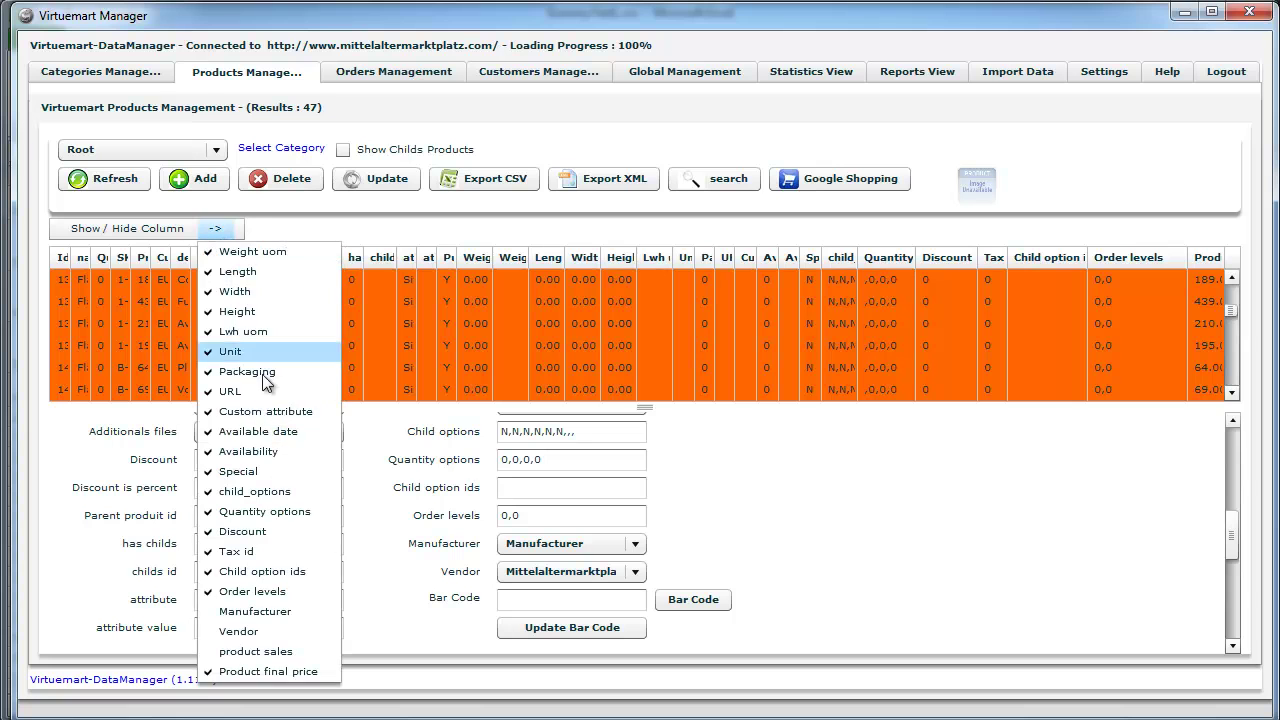
pyautogui.click(265, 613)
pyautogui.click(221, 229)
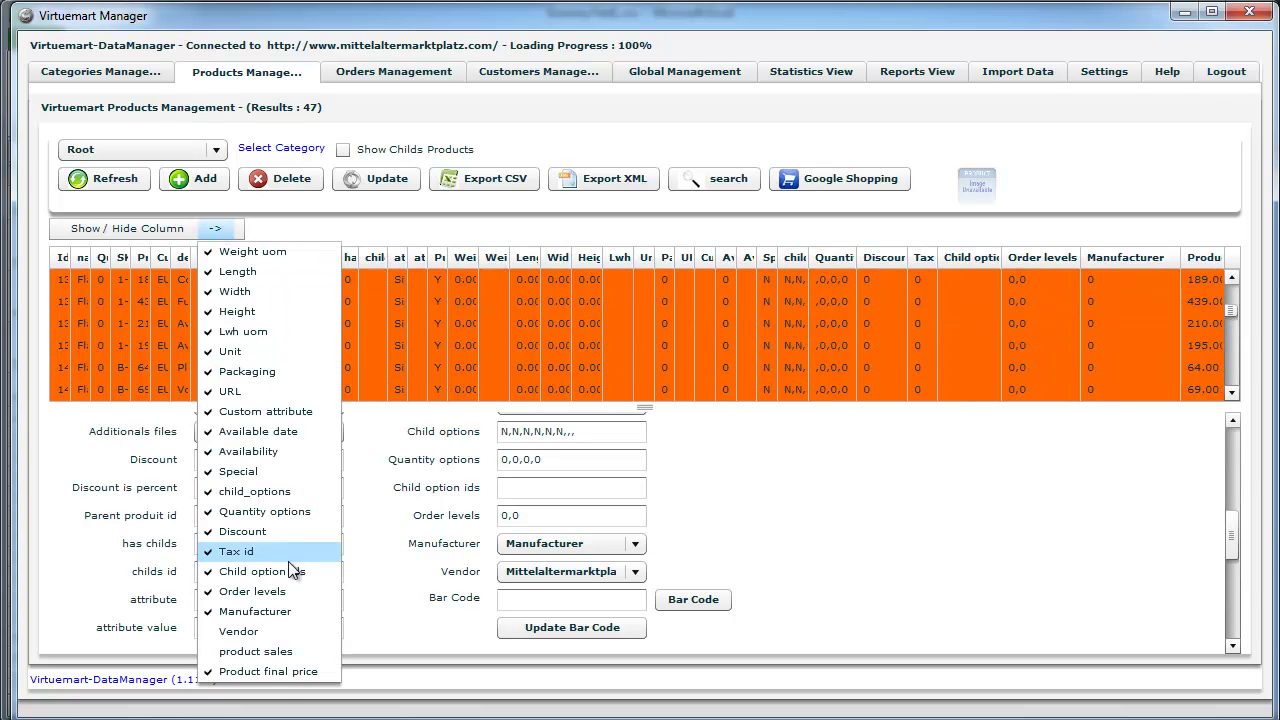
pyautogui.click(267, 634)
pyautogui.click(215, 229)
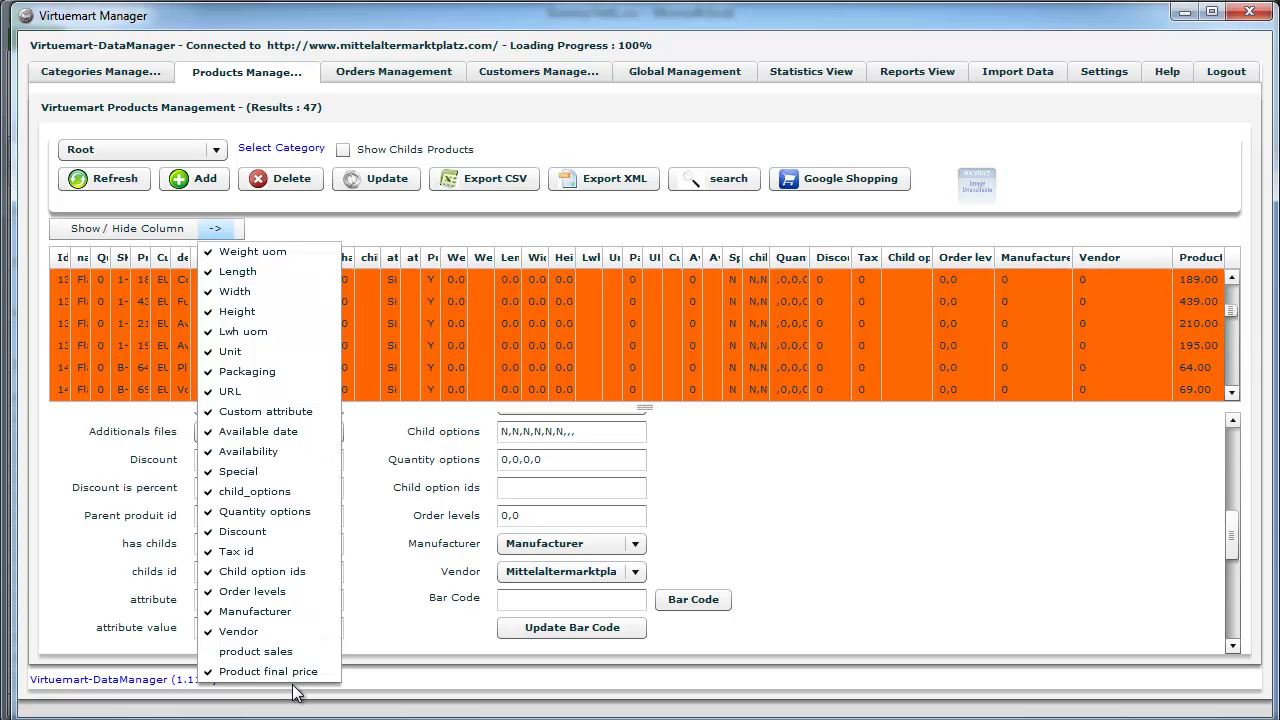
pyautogui.click(289, 652)
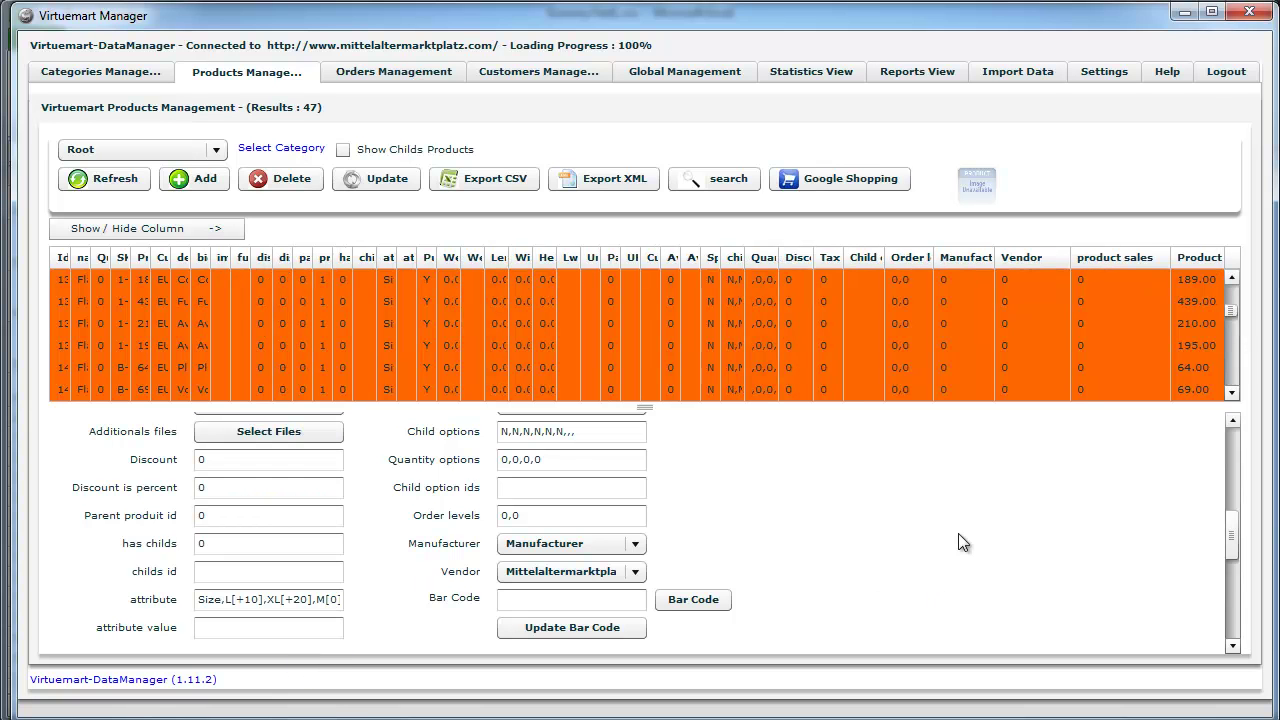
# Step: Export the product list with all its columns as a CSV file and close the export message
pyautogui.click(500, 184)
pyautogui.moveTo(712, 383); pyautogui.dragTo(787, 392)
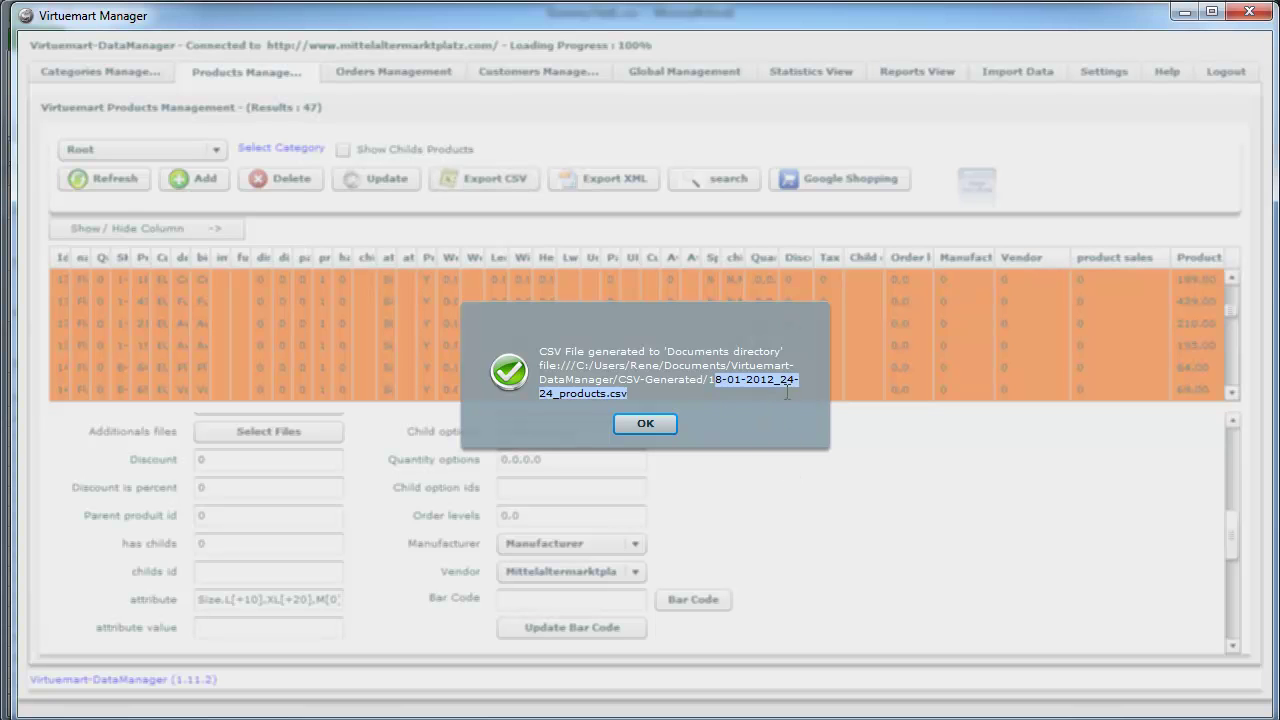
pyautogui.click(658, 426)
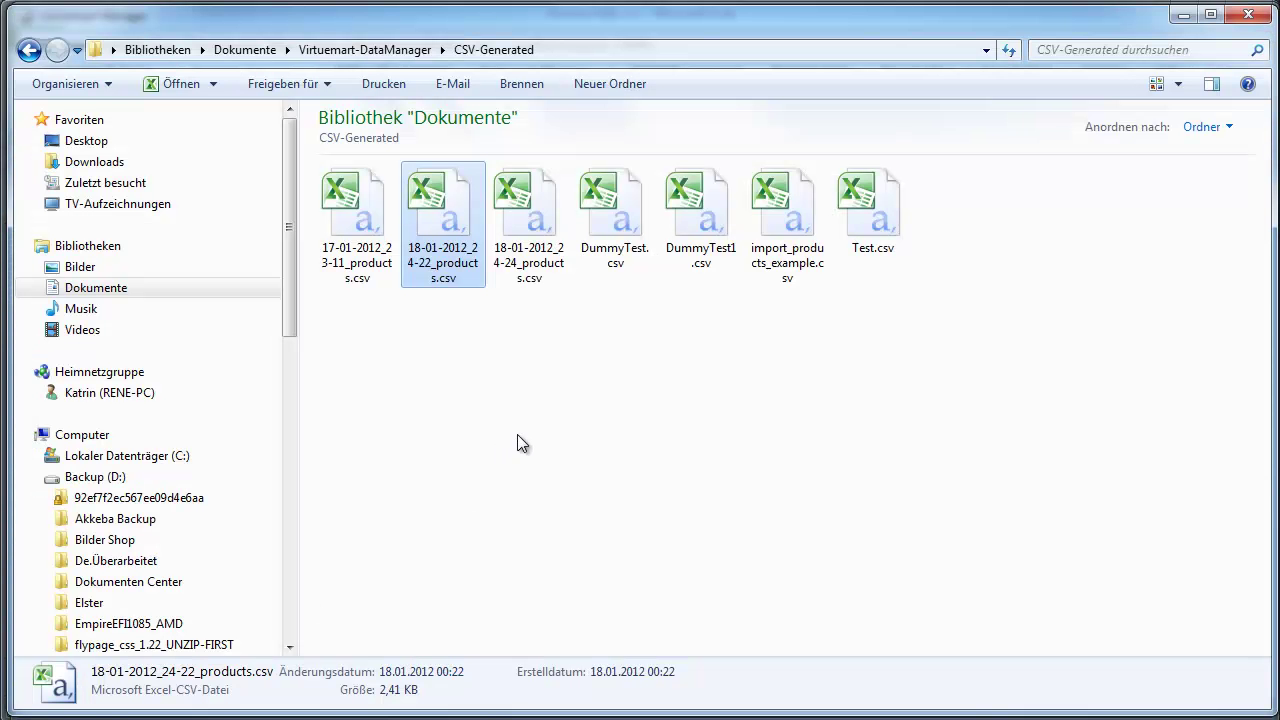
# Step: Open 18-01-2012_24-24_products.csv from the CSV-Generated folder and review its header row from Id through Product final price
pyautogui.click(522, 214)
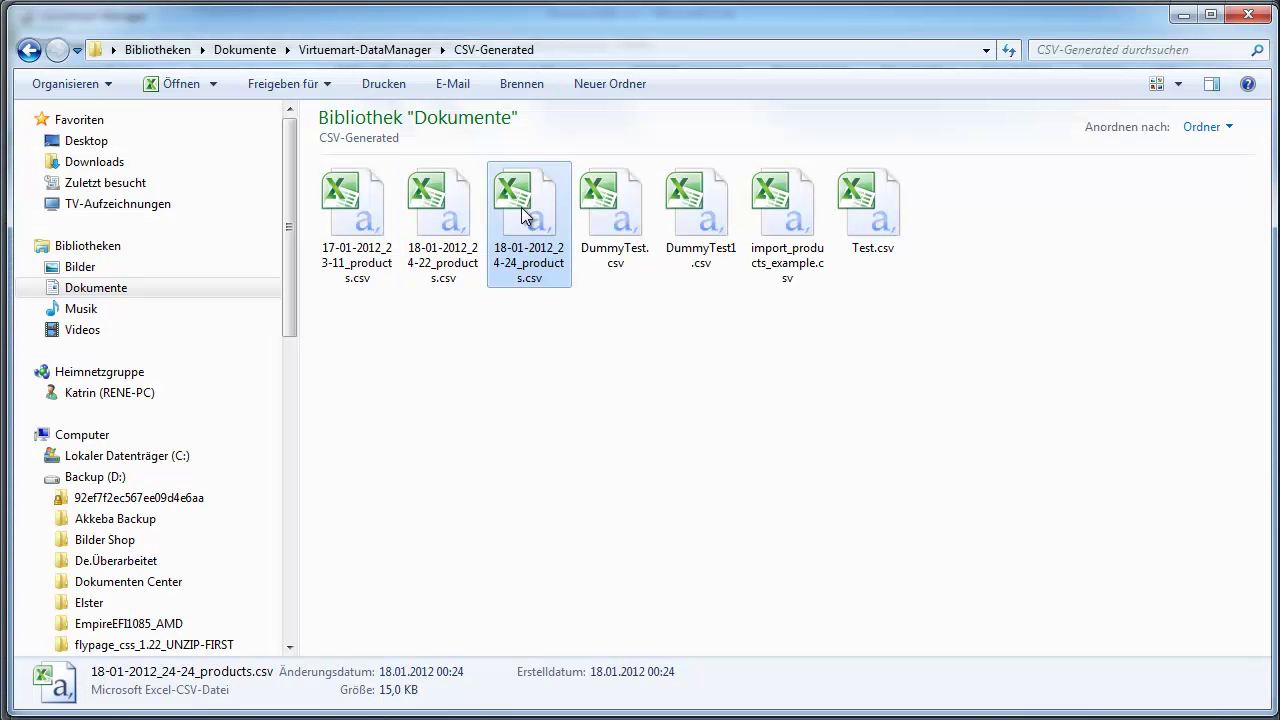
pyautogui.doubleClick(542, 222)
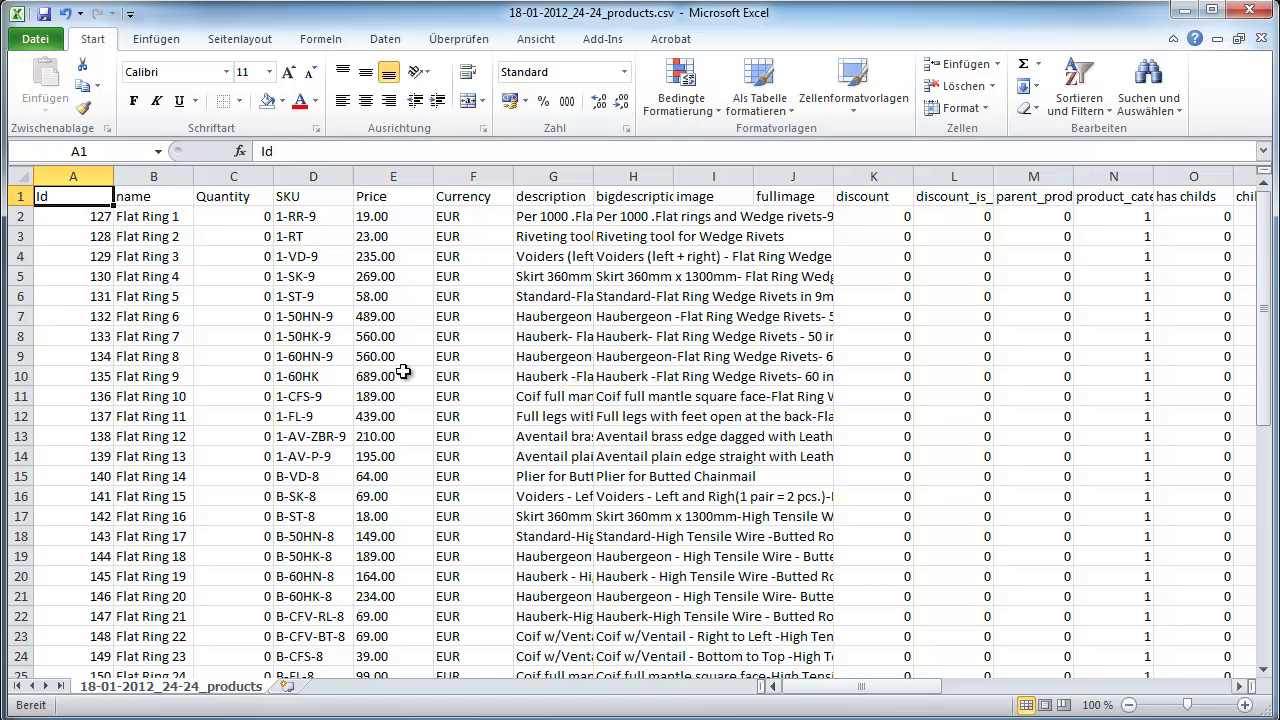
pyautogui.moveTo(72, 197); pyautogui.dragTo(1032, 196)
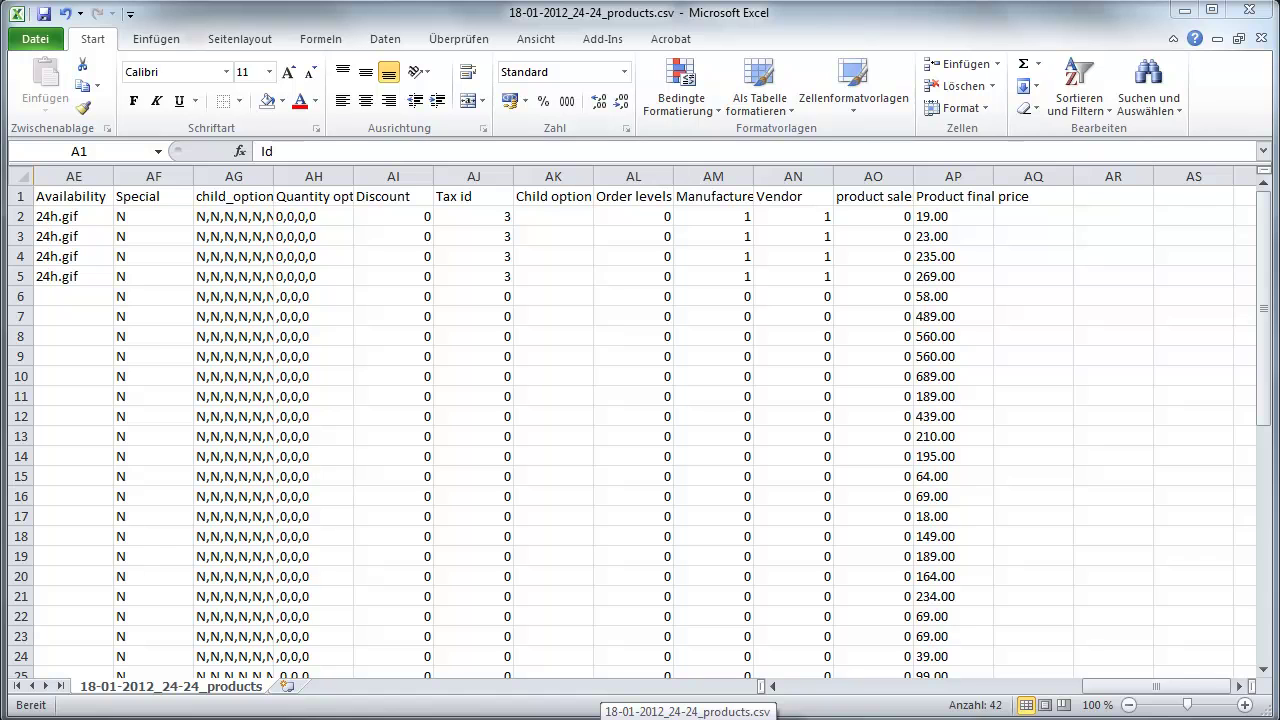
pyautogui.click(688, 718)
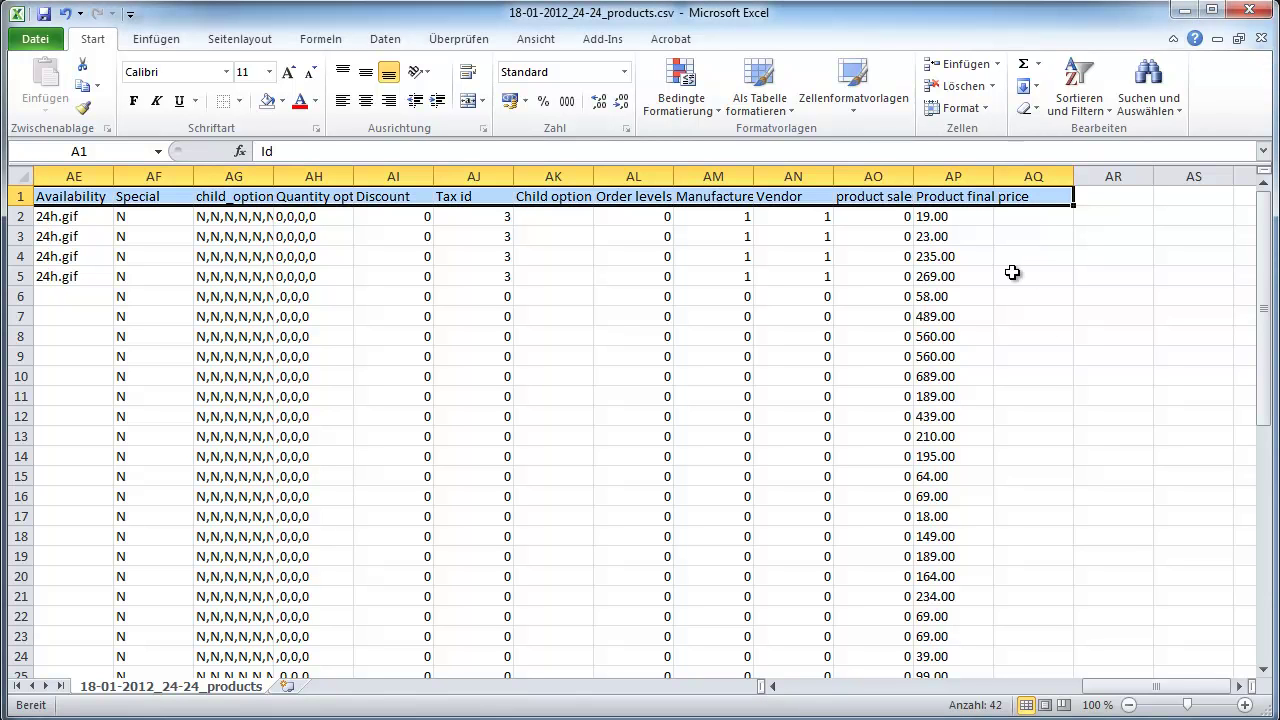
# Step: Close the open Excel workbooks, including DummyTest1.csv and 17-01-2012_23-11_products.csv, without saving changes
pyautogui.click(1247, 12)
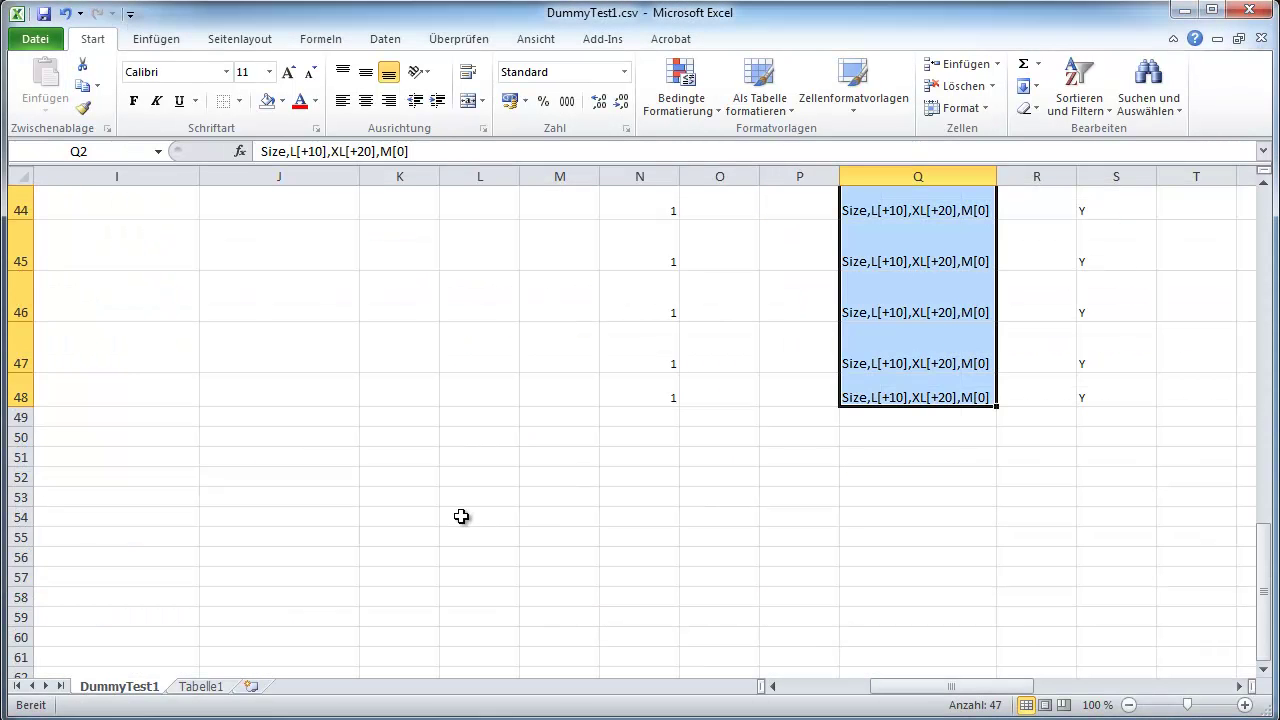
pyautogui.moveTo(1264, 640); pyautogui.dragTo(1256, 385)
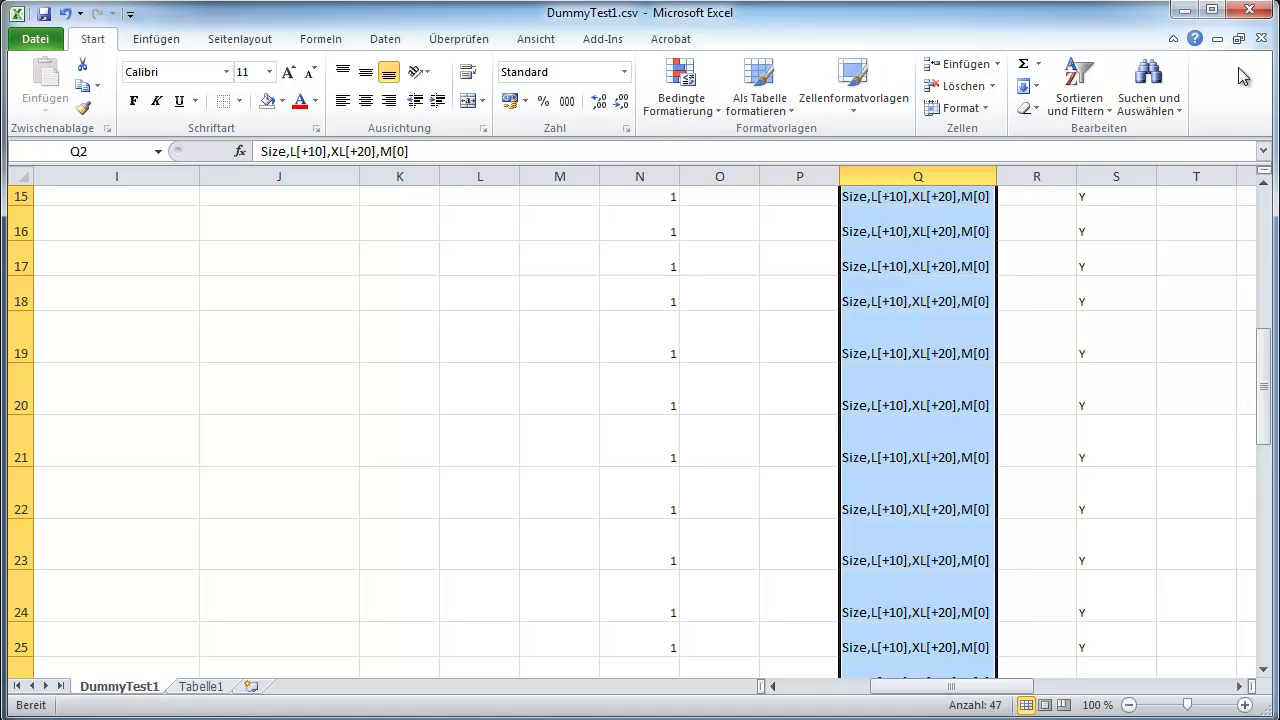
pyautogui.click(1247, 10)
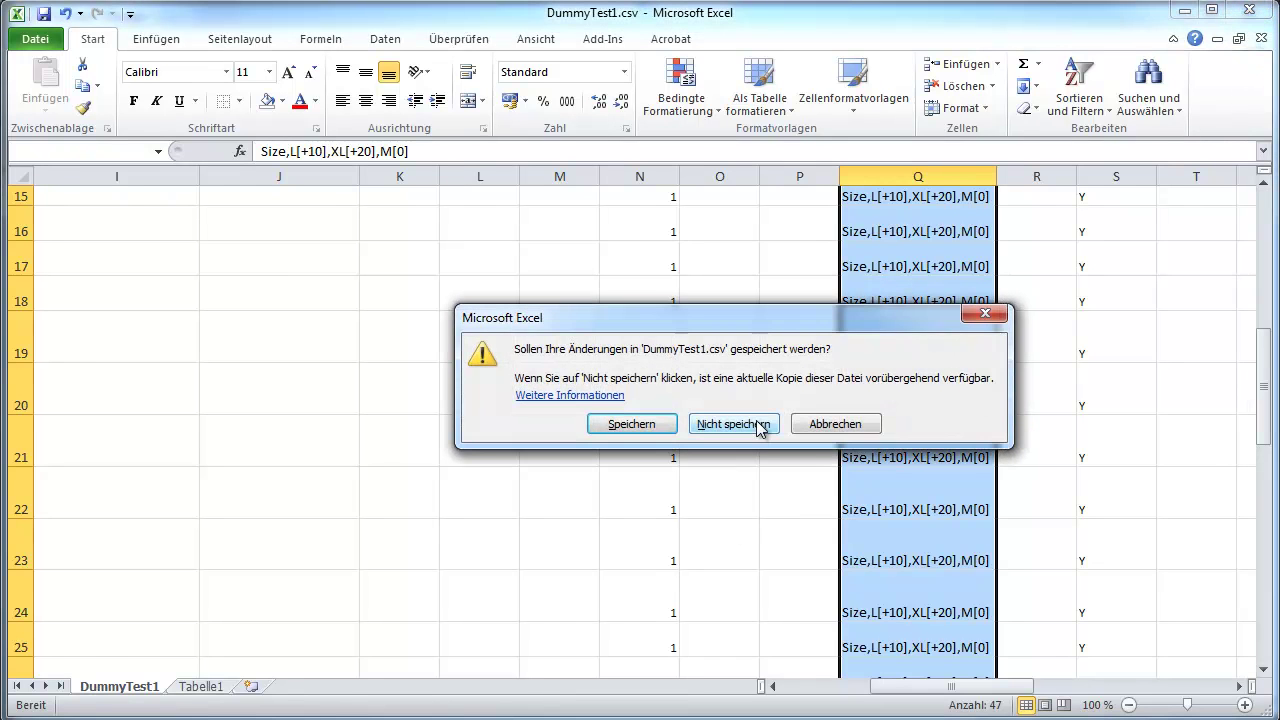
pyautogui.click(750, 426)
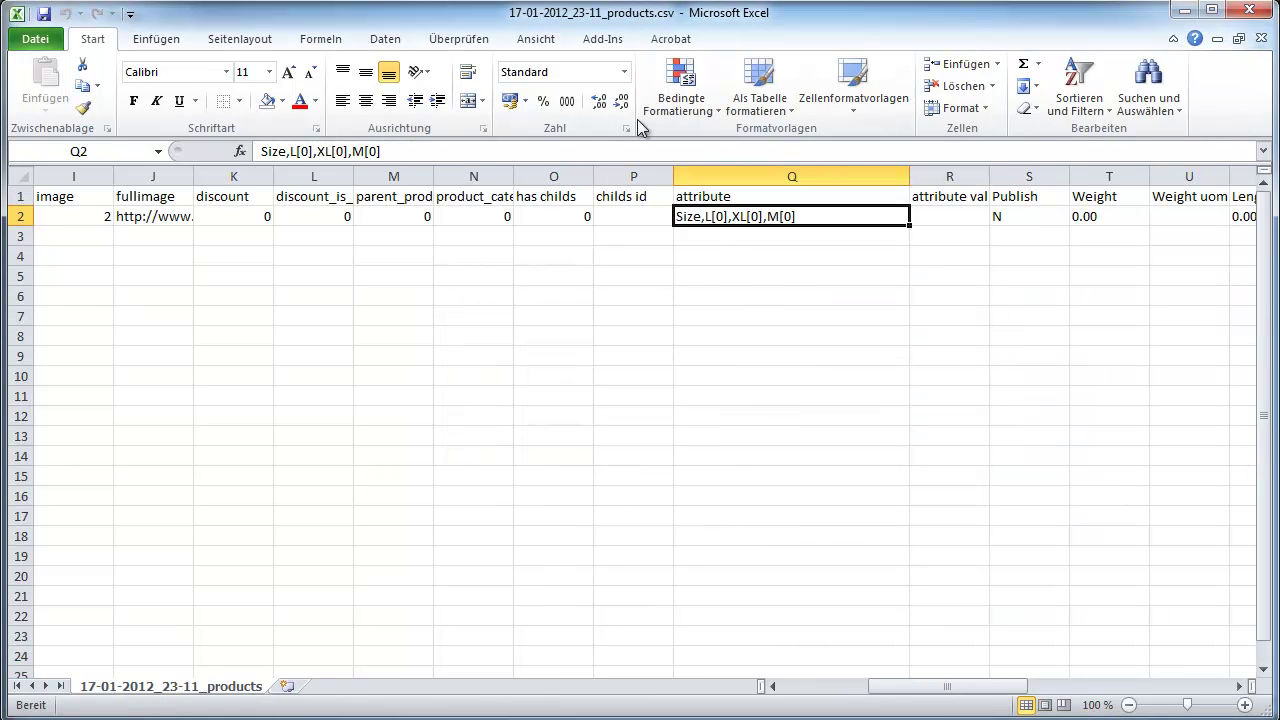
pyautogui.click(1247, 10)
pyautogui.click(720, 432)
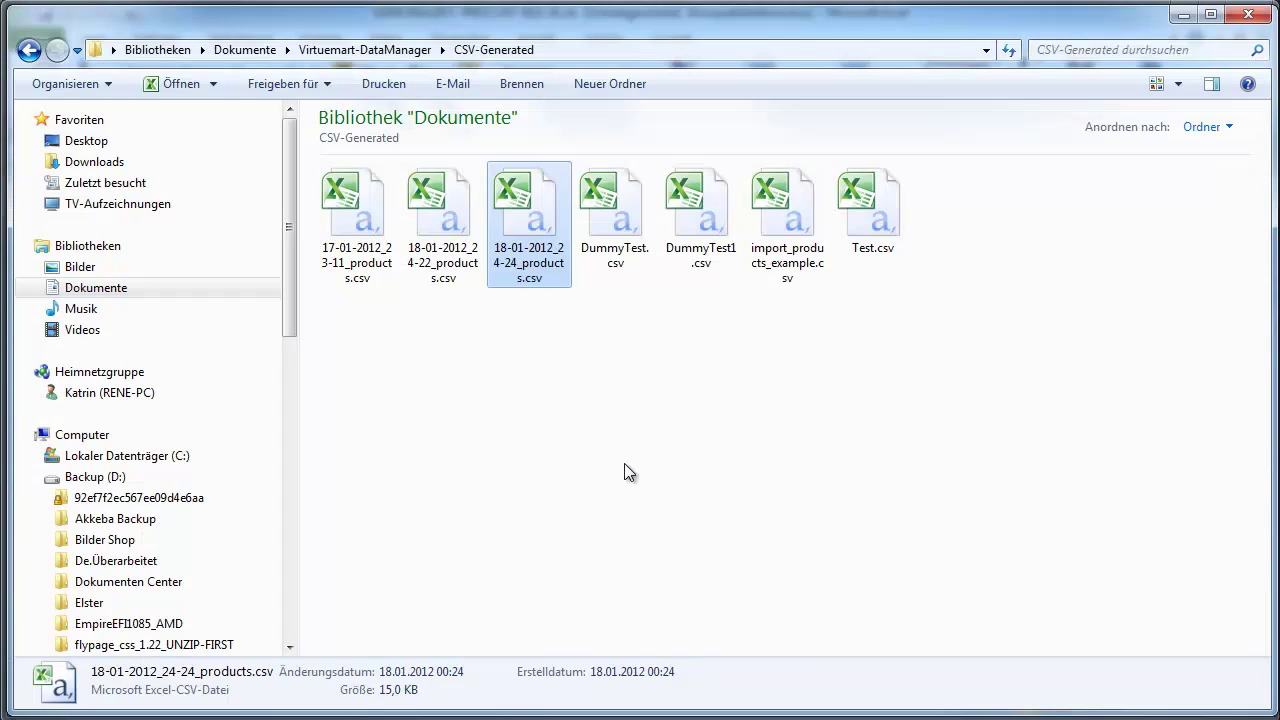
# Step: Reopen 18-01-2012_24-24_products.csv from the CSV-Generated folder and select the product names in B2:B22
pyautogui.doubleClick(518, 214)
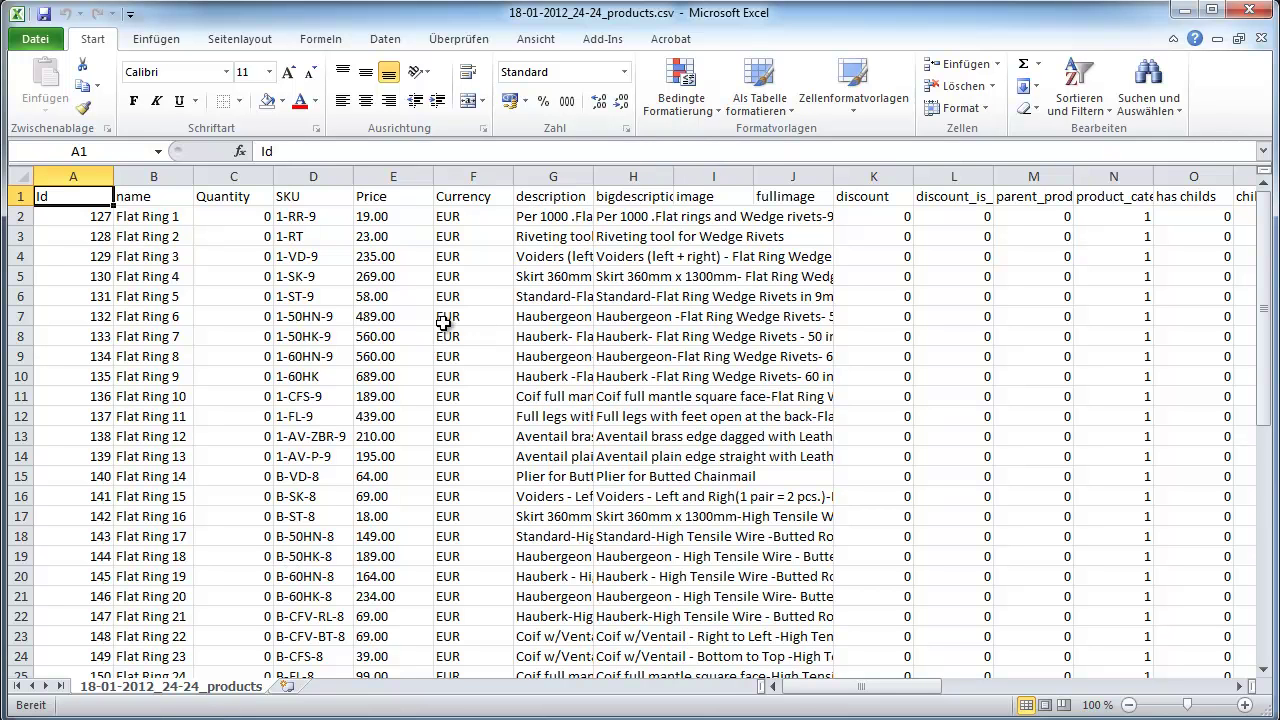
pyautogui.moveTo(1265, 351); pyautogui.dragTo(1212, 240)
pyautogui.click(165, 216)
pyautogui.moveTo(165, 216); pyautogui.dragTo(177, 616)
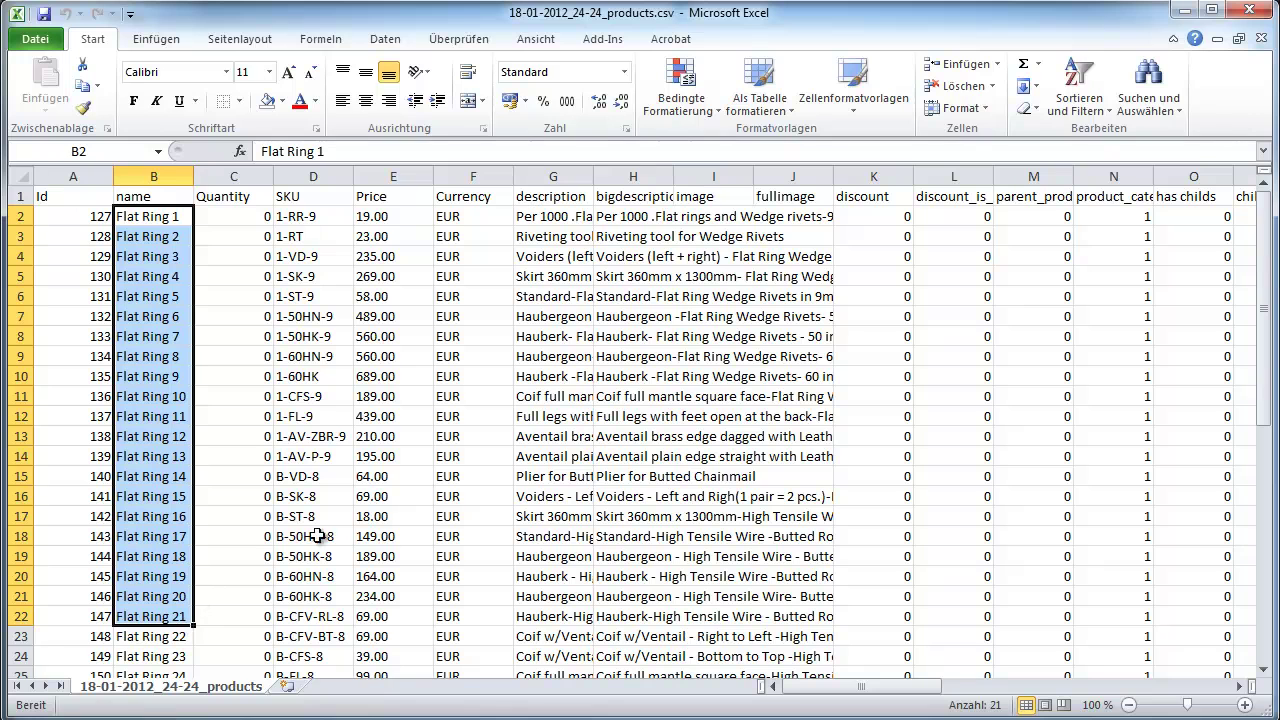
# Step: Enter Dummy1 as the first product name in B2 and fill the numbered series down to B24
pyautogui.click(151, 219)
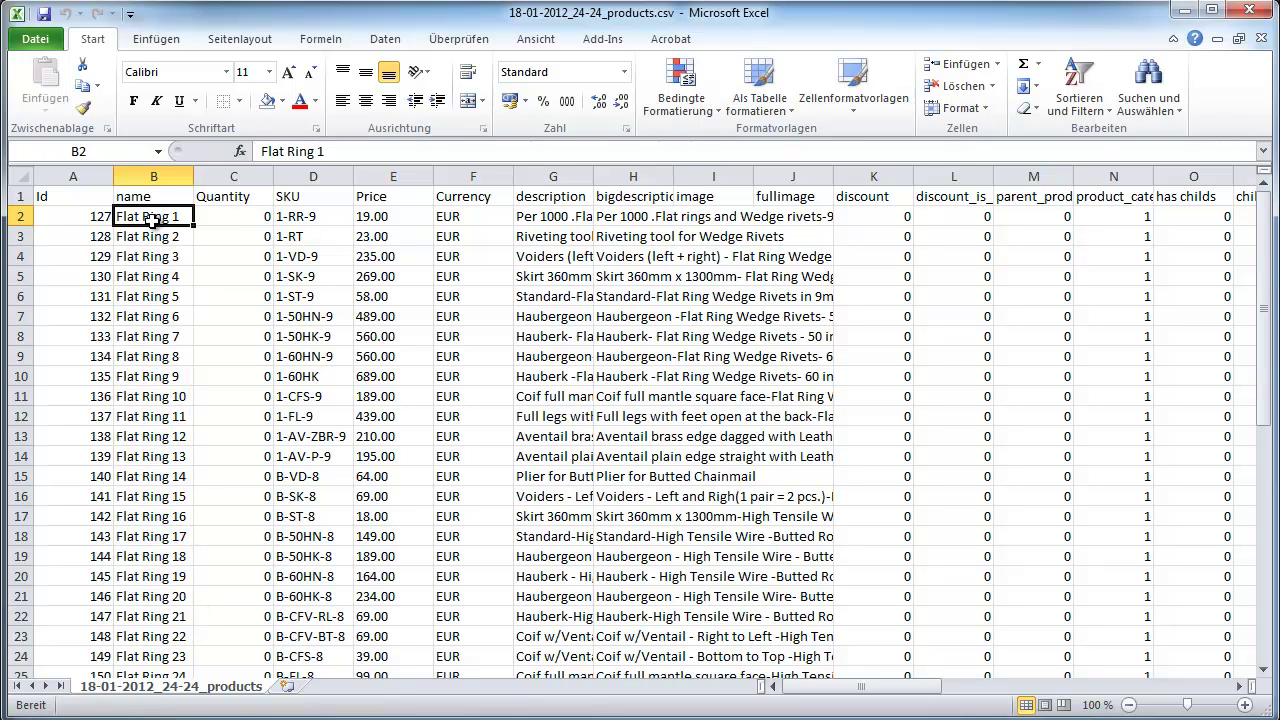
pyautogui.write('Dummy')
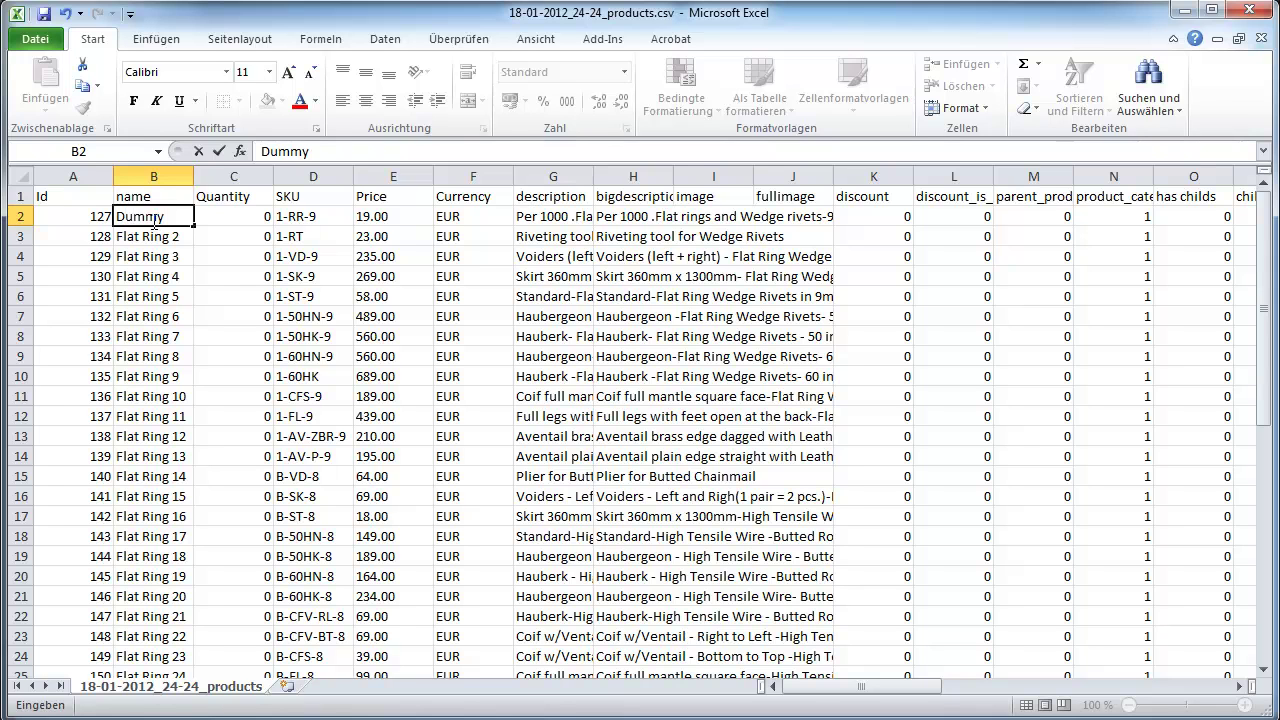
pyautogui.write('1')
pyautogui.press('Tab')
pyautogui.press('Left')
pyautogui.moveTo(191, 227); pyautogui.dragTo(213, 671)
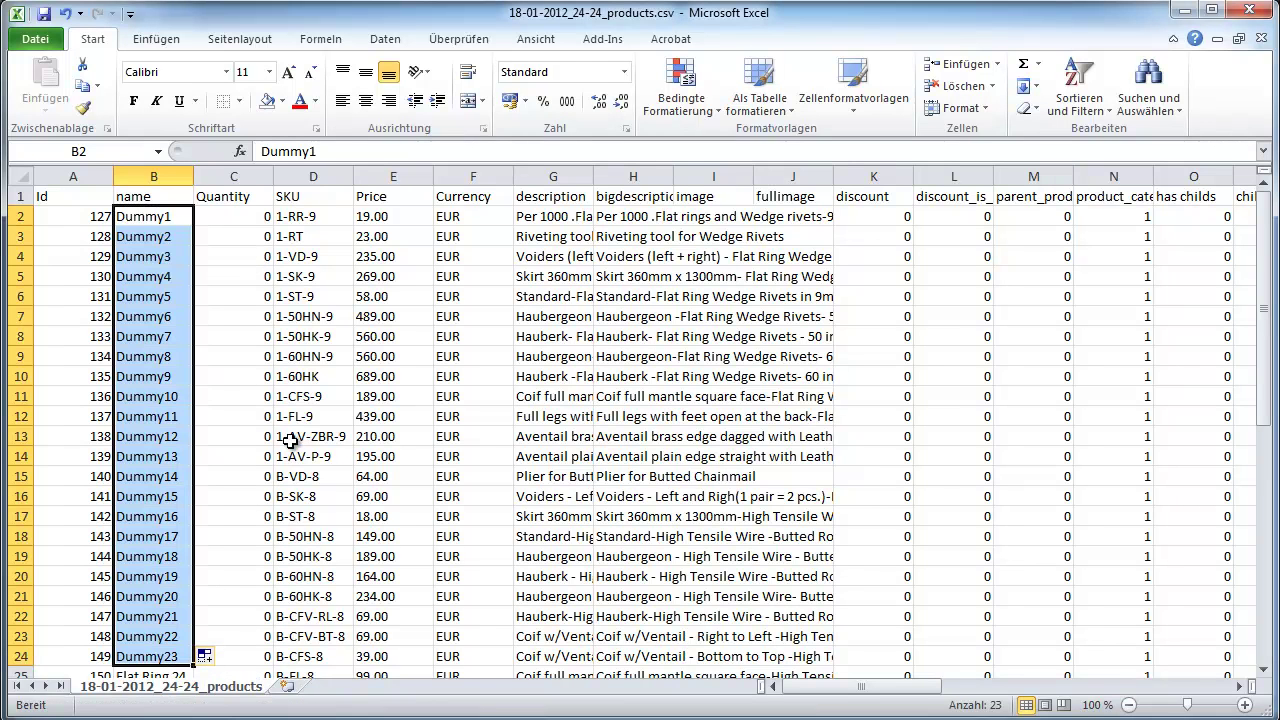
# Step: Save the edited product list as unser Export.csv in the CSV-Generated folder, keeping the CSV format
pyautogui.click(39, 40)
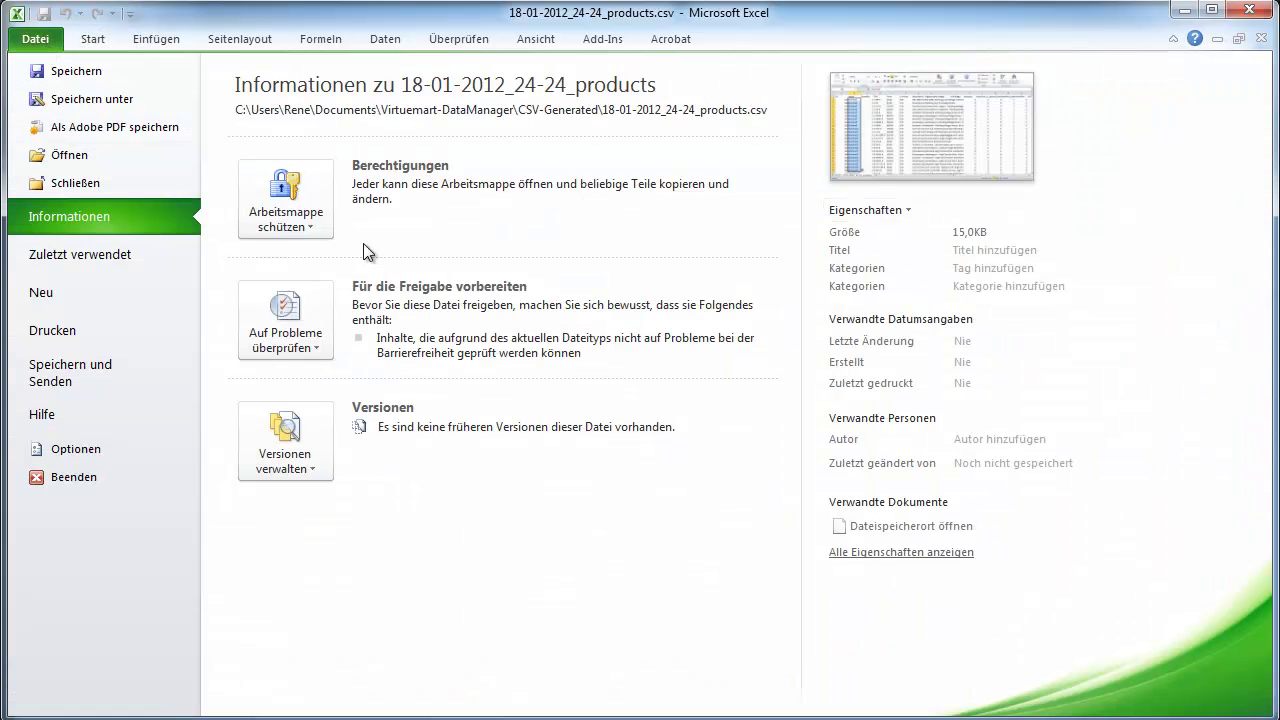
pyautogui.click(90, 99)
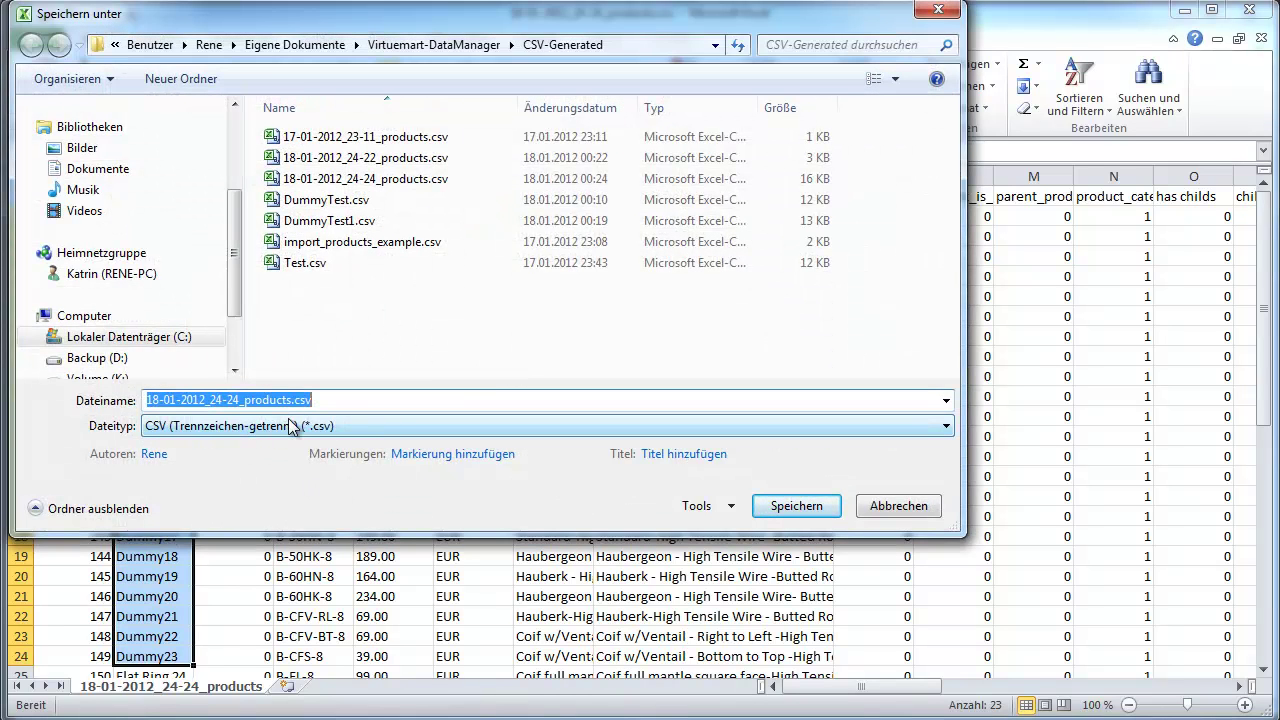
pyautogui.moveTo(293, 402); pyautogui.dragTo(98, 393)
pyautogui.write('u')
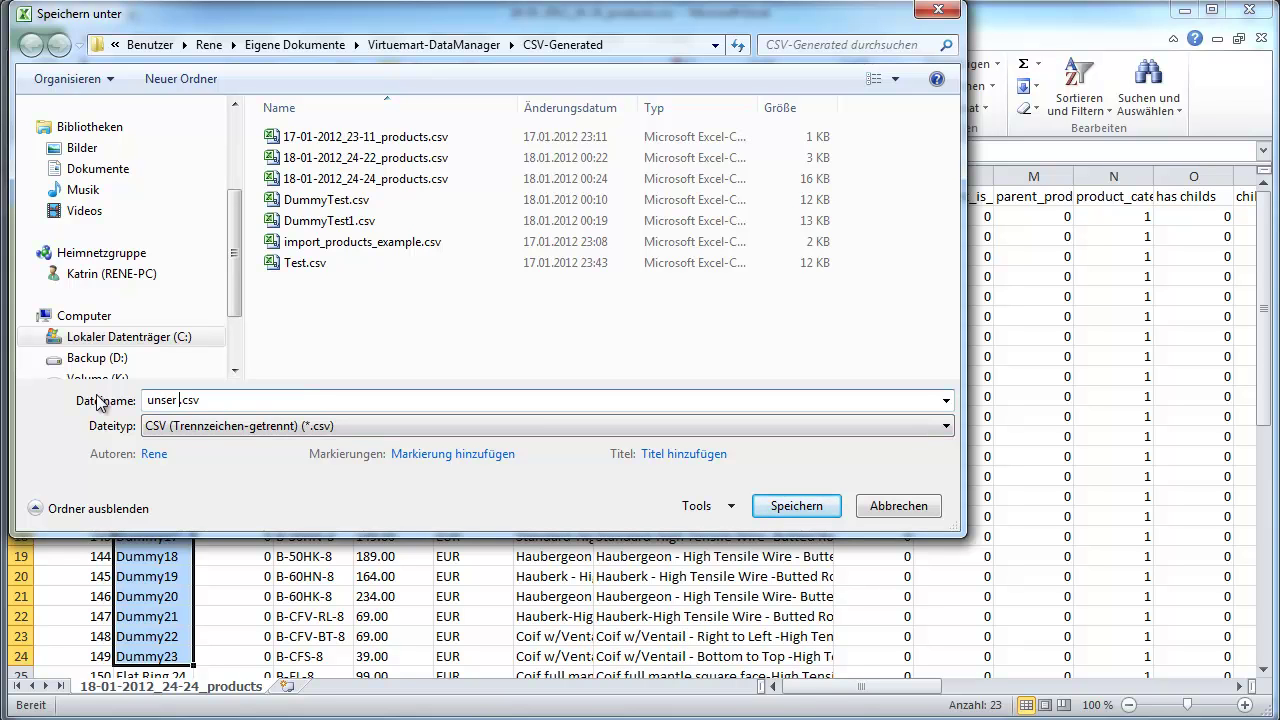
pyautogui.write('nser Export')
pyautogui.click(798, 510)
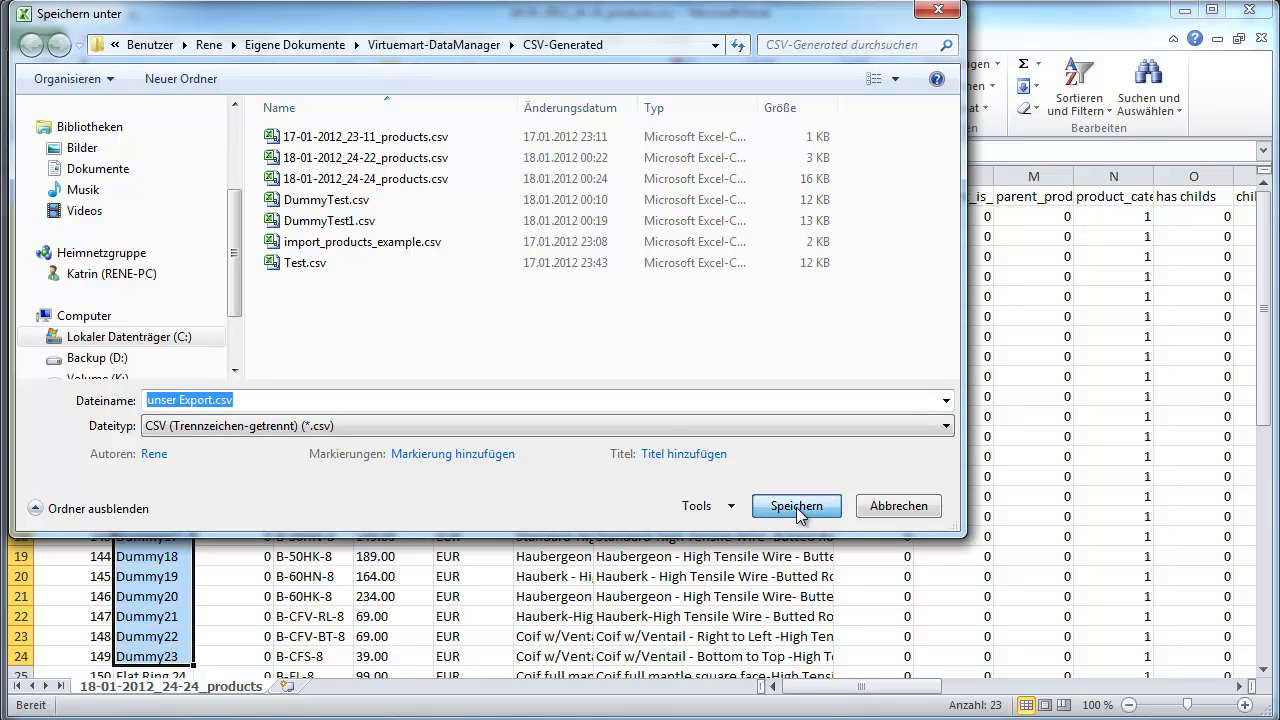
pyautogui.click(666, 455)
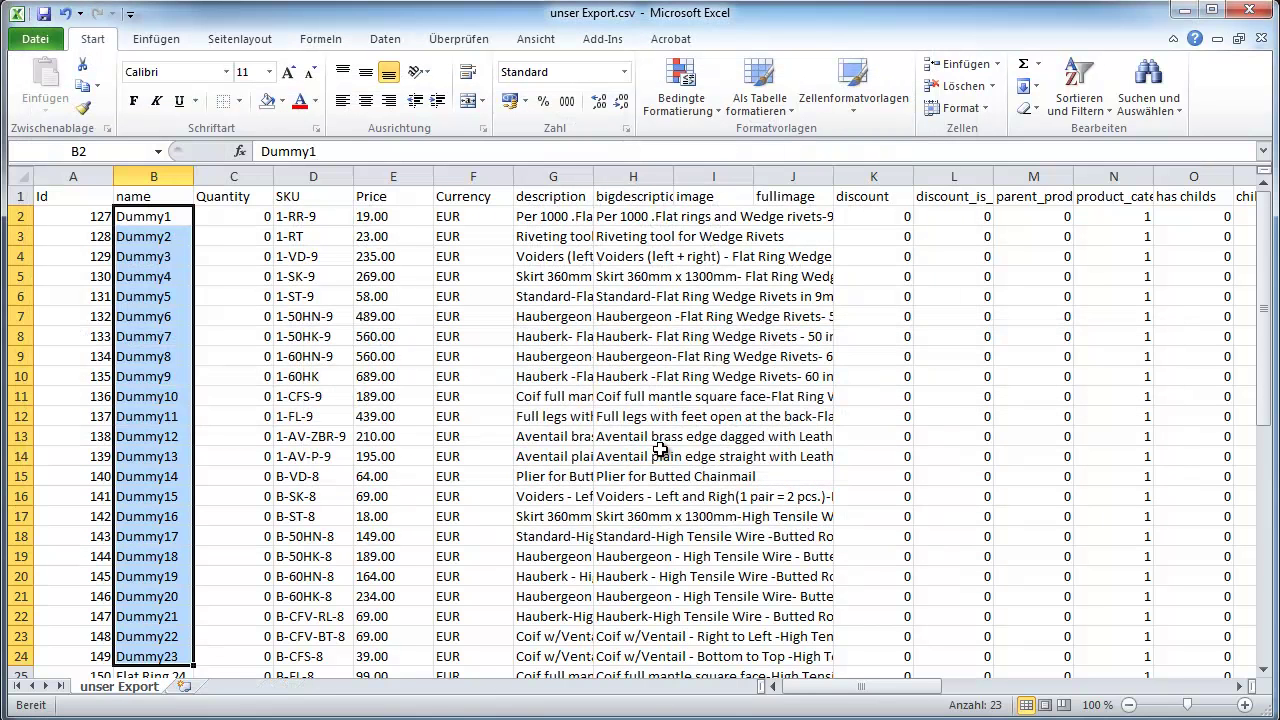
# Step: Switch to Virtuemart Manager and import unser Export.csv as Products with the update option enabled
pyautogui.hotkey('alt', 'Tab')
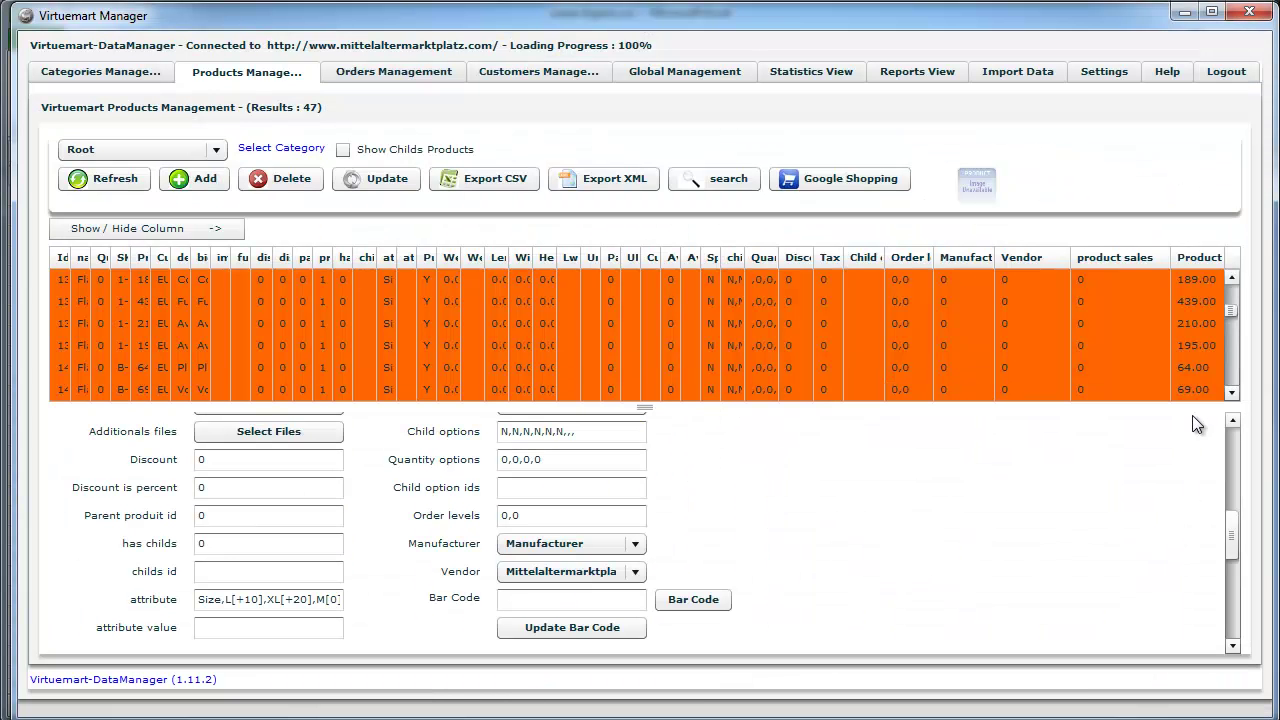
pyautogui.click(1047, 80)
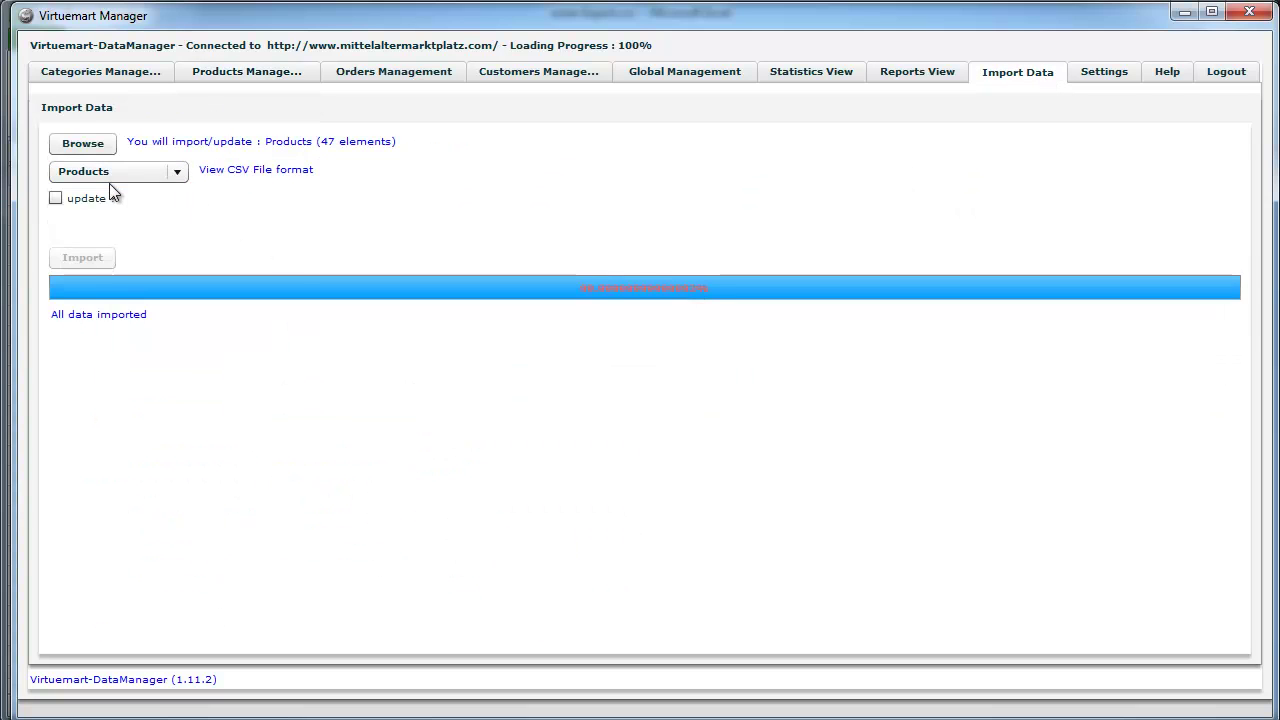
pyautogui.click(100, 148)
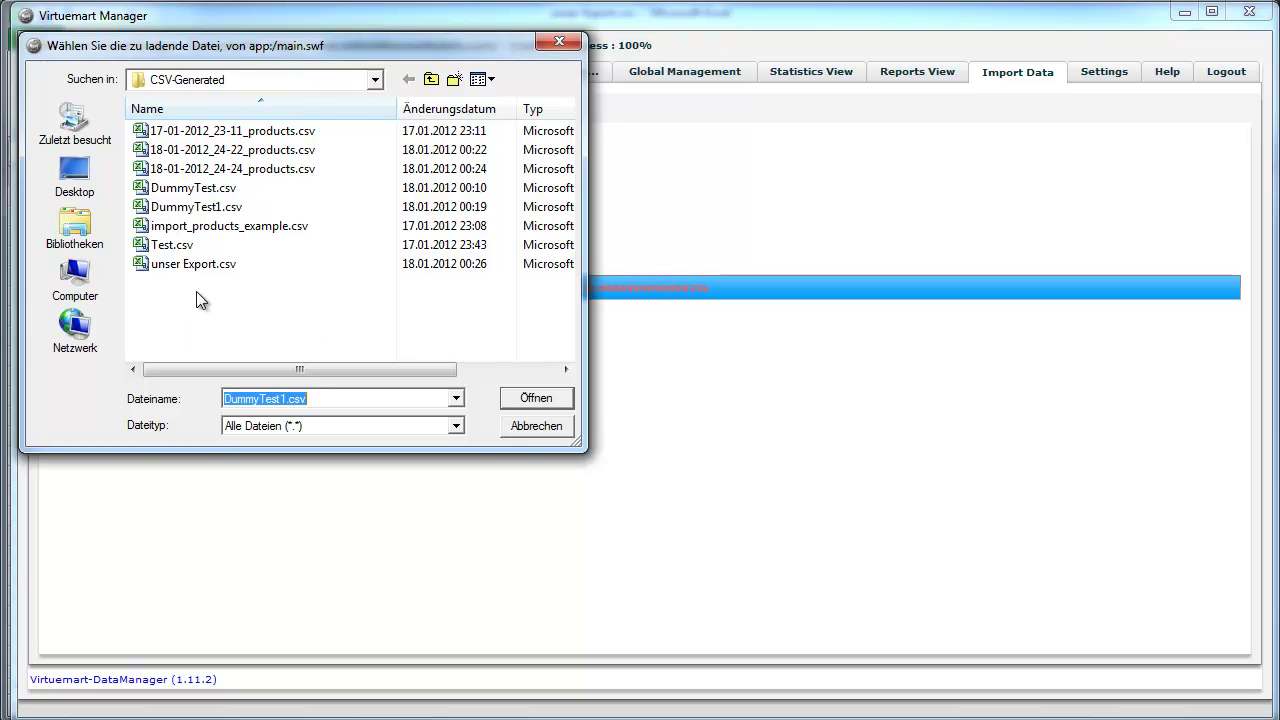
pyautogui.click(200, 265)
pyautogui.click(555, 399)
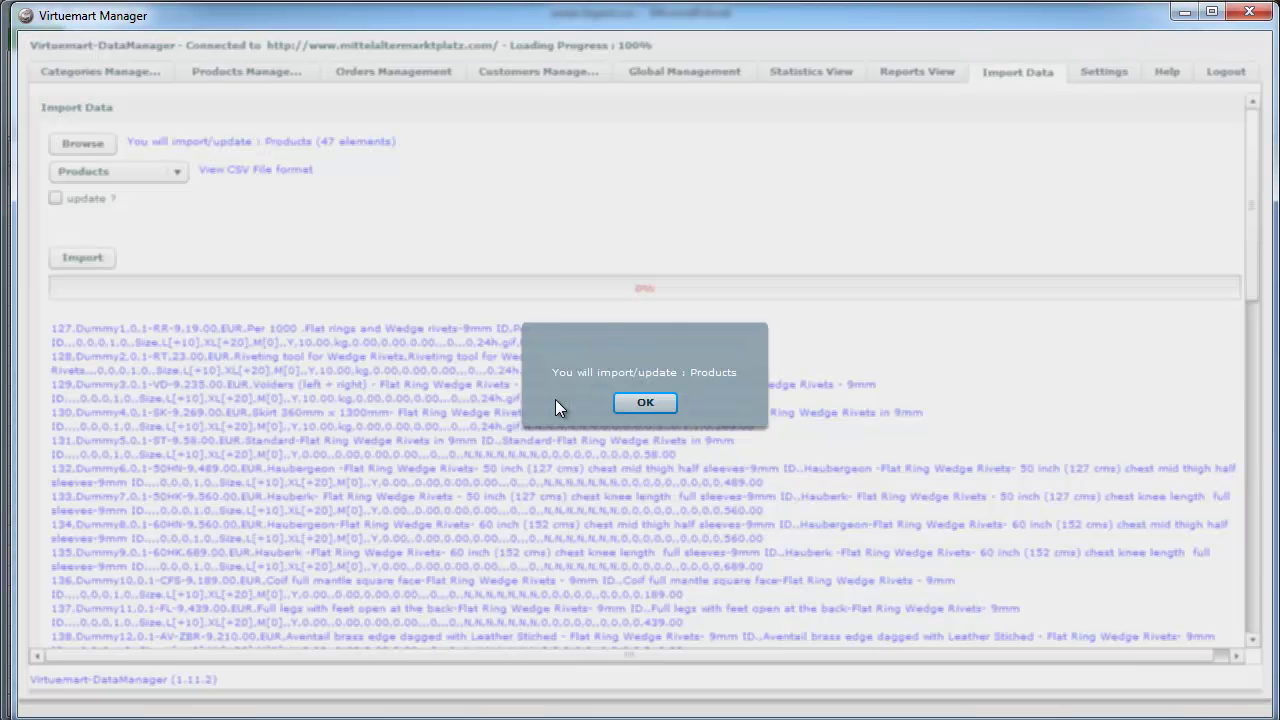
pyautogui.click(624, 404)
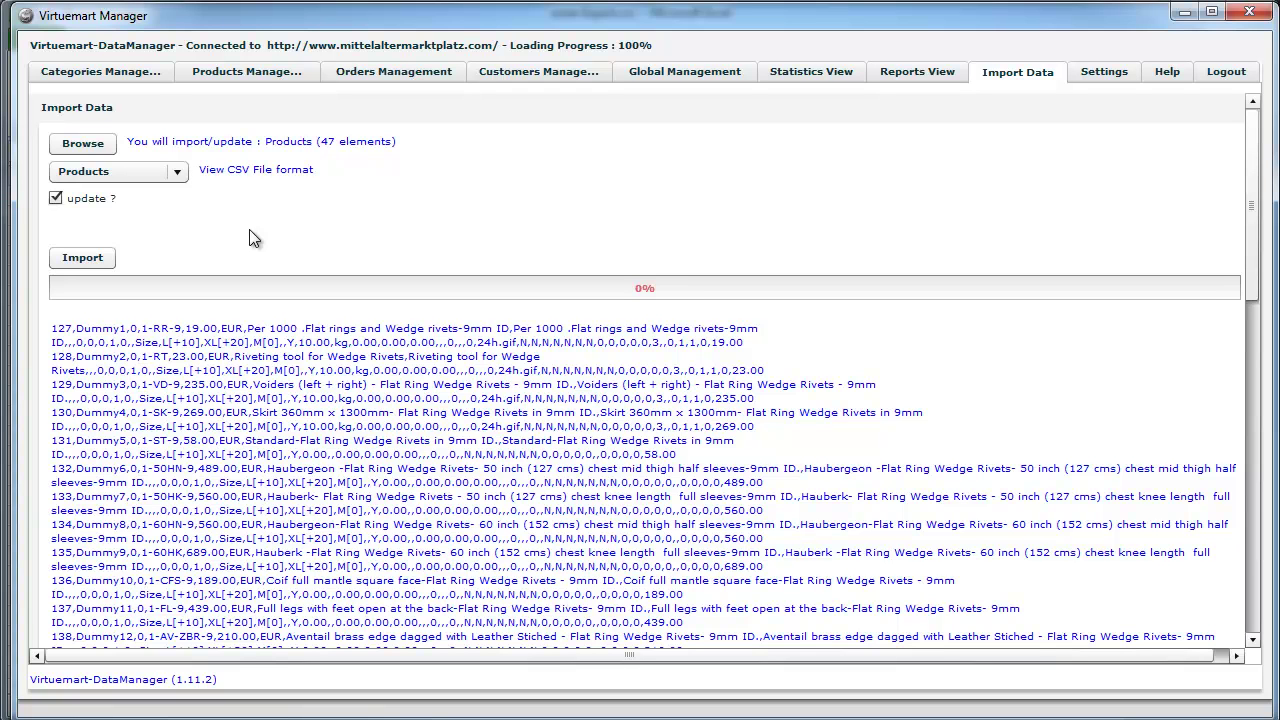
pyautogui.click(95, 260)
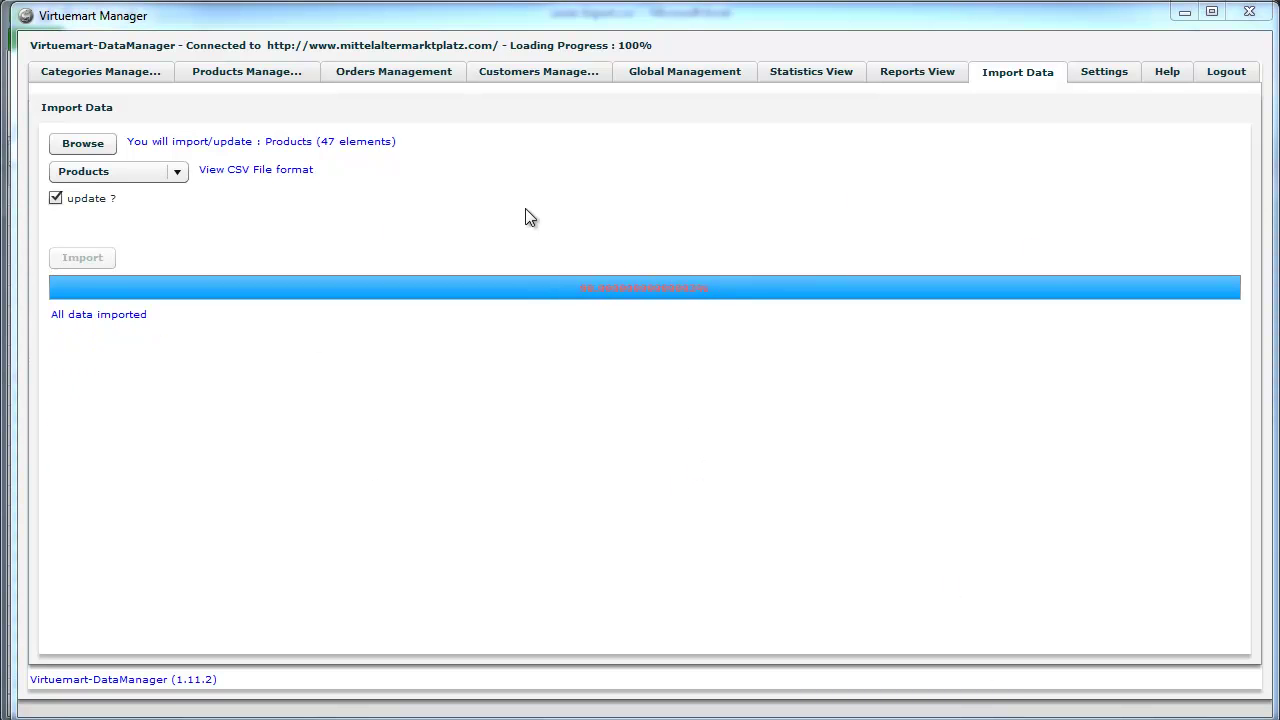
# Step: Refresh the product list in products management and check the names of the first few products in their detail forms
pyautogui.click(247, 75)
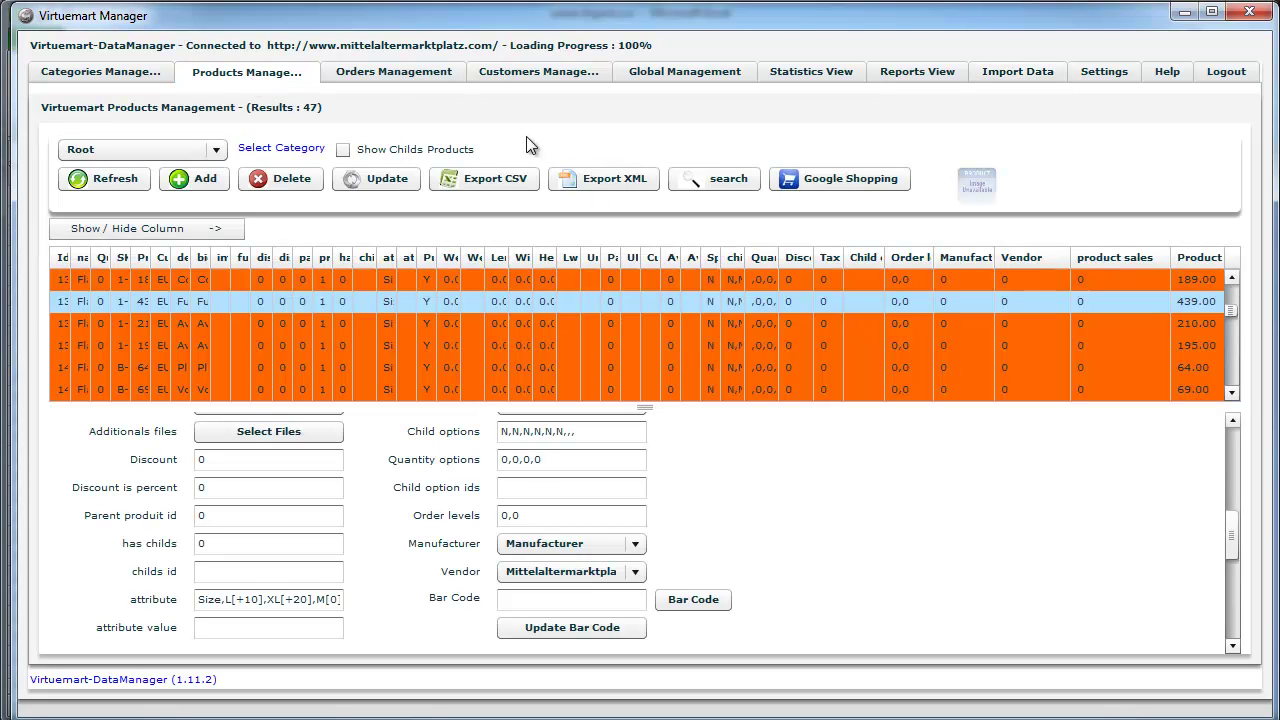
pyautogui.click(116, 179)
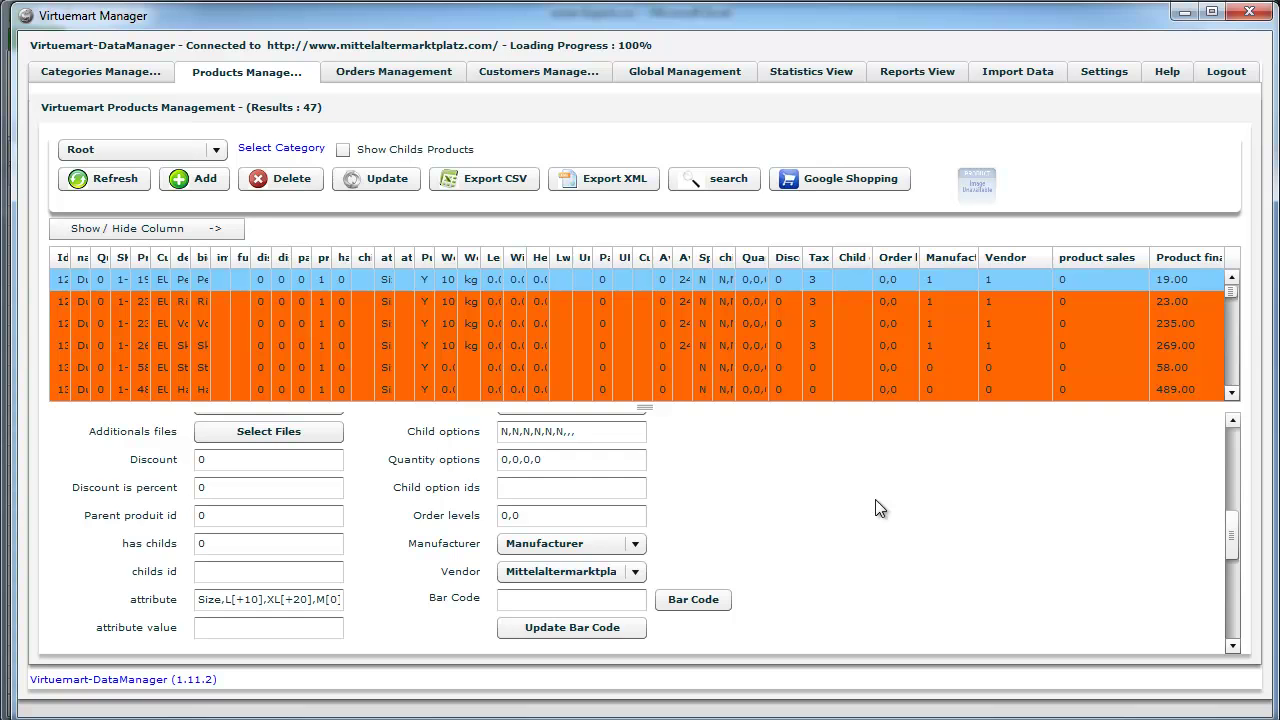
pyautogui.scroll(5, 876, 502)
pyautogui.scroll(3, 875, 508)
pyautogui.doubleClick(273, 470)
pyautogui.click(66, 303)
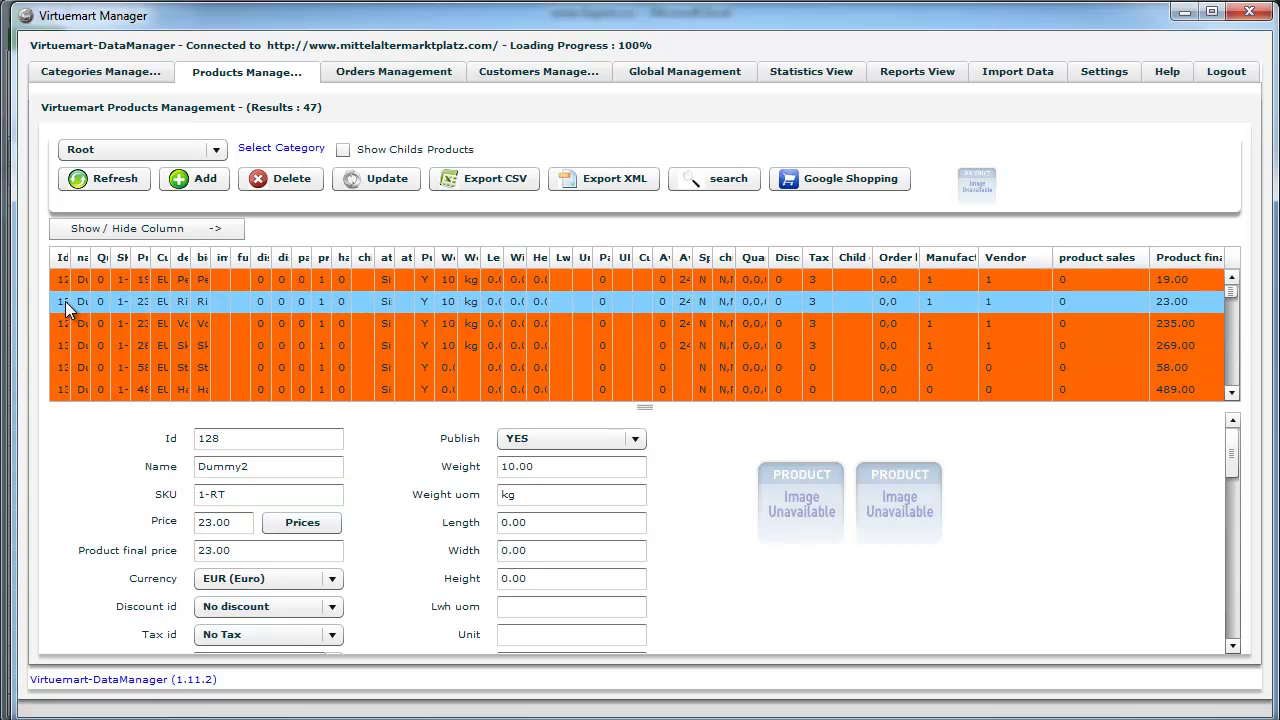
pyautogui.click(66, 323)
pyautogui.click(65, 345)
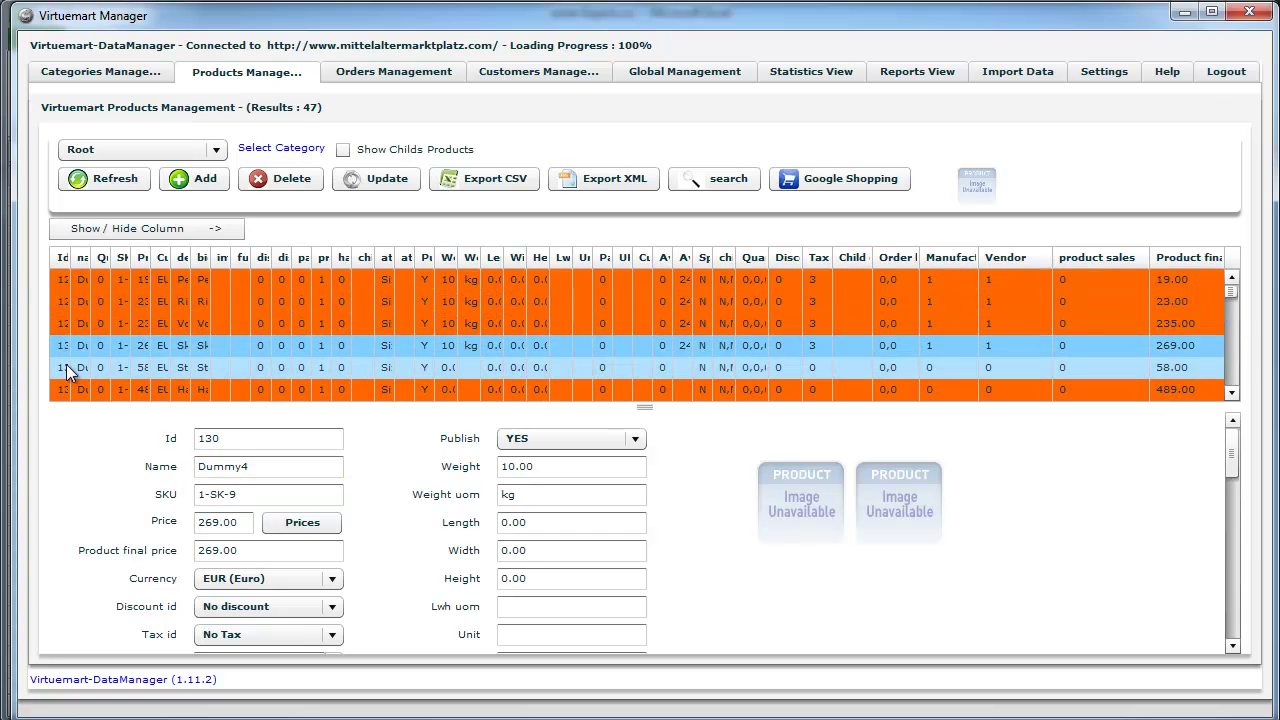
pyautogui.click(65, 364)
# Step: Select product Dummy6 (Id 132) and assign the Jagdbodkin picture as its thumb image
pyautogui.click(73, 395)
pyautogui.scroll(-2, 122, 393)
pyautogui.moveTo(1232, 450); pyautogui.dragTo(1236, 497)
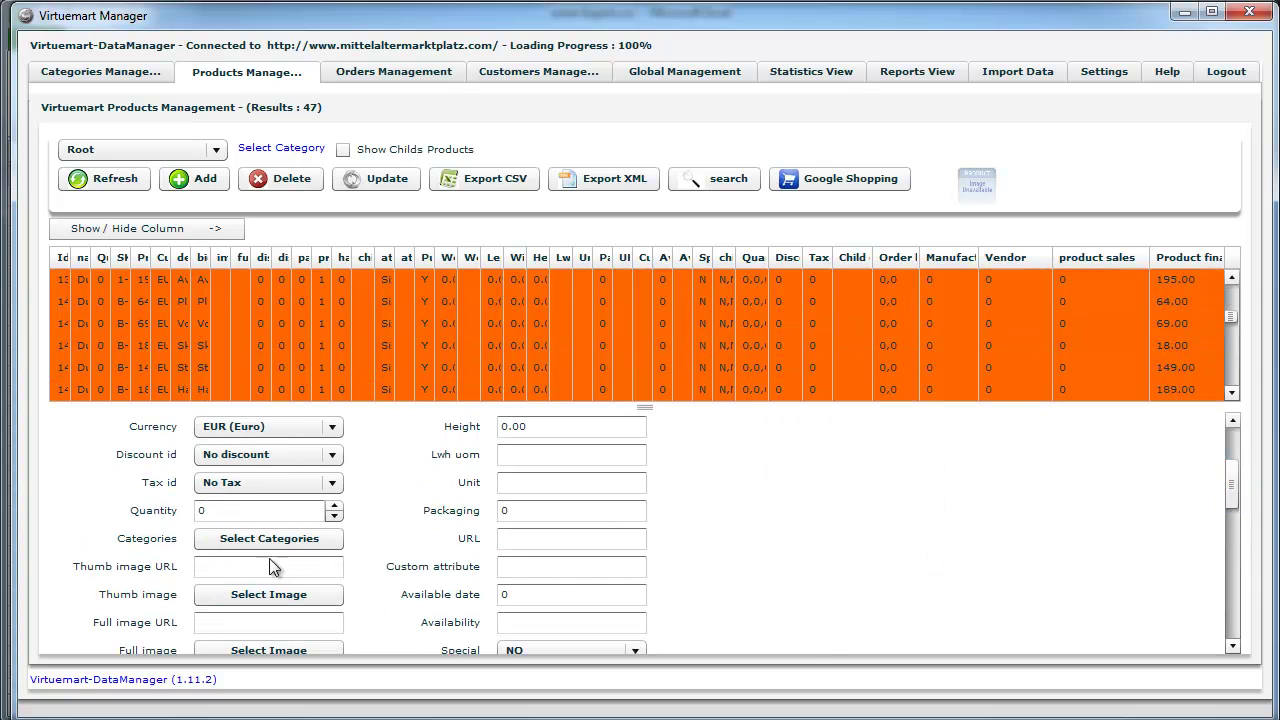
pyautogui.scroll(-1, 993, 572)
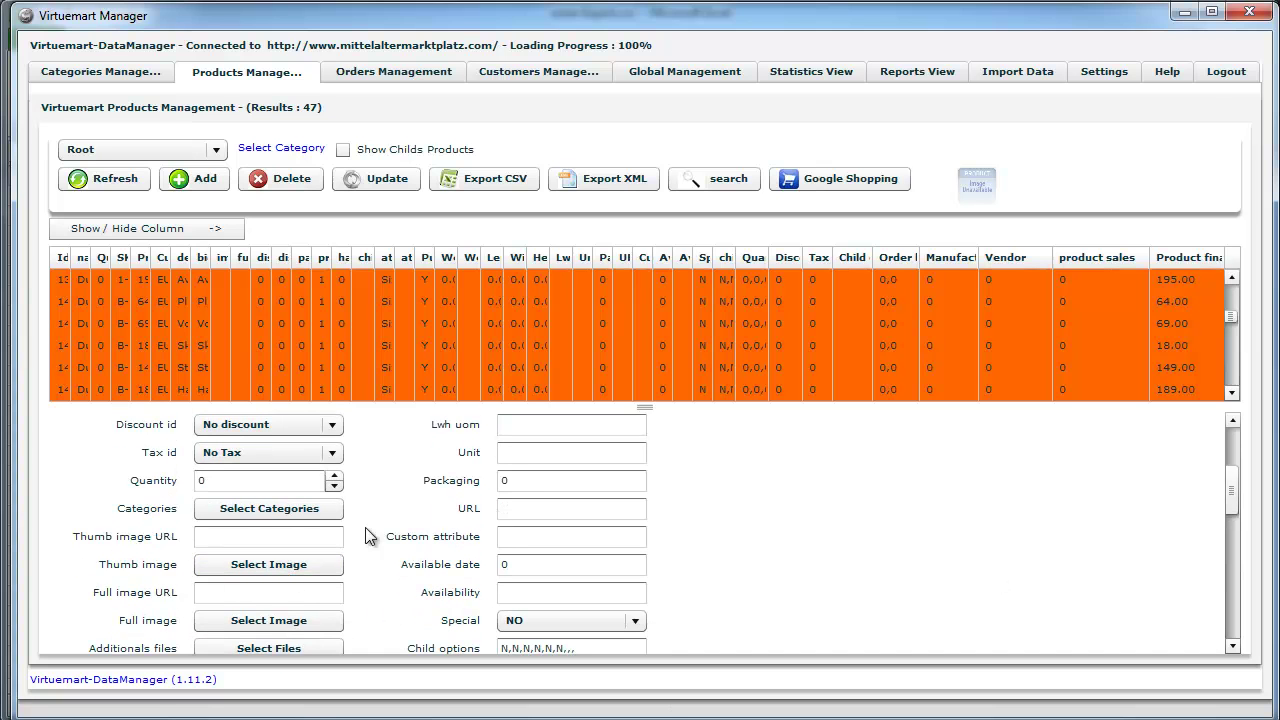
pyautogui.click(268, 564)
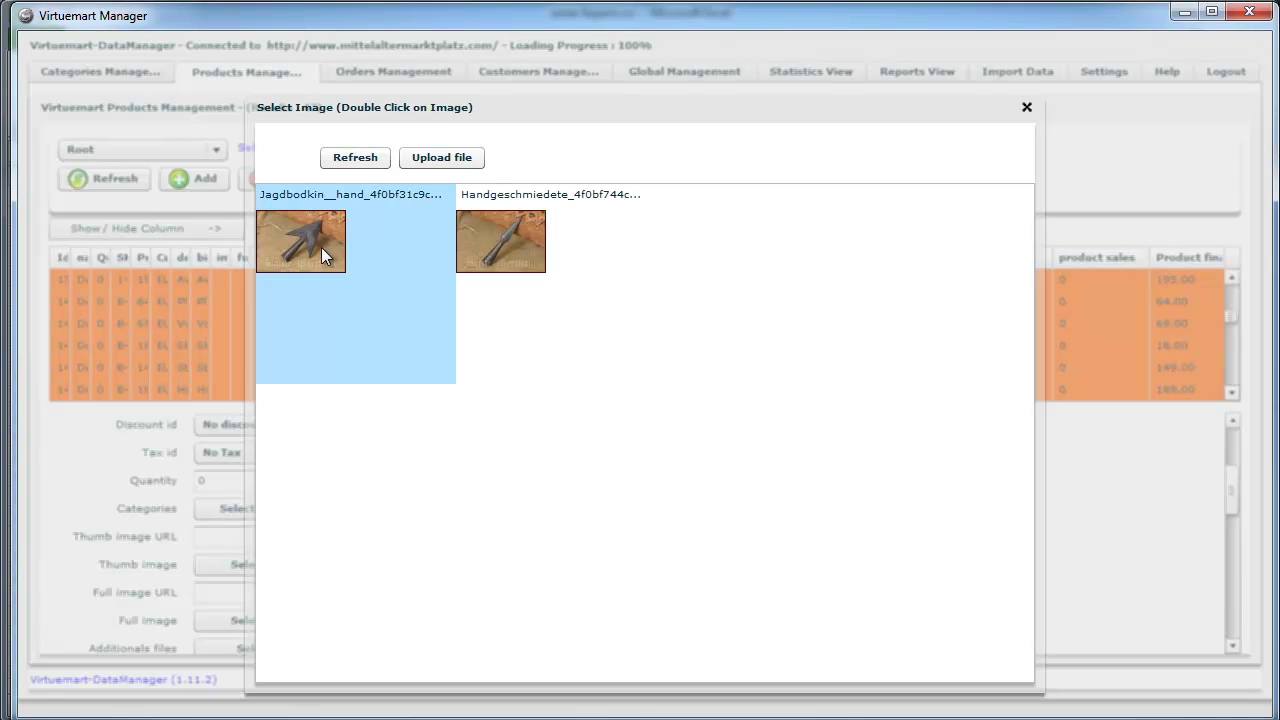
pyautogui.doubleClick(321, 247)
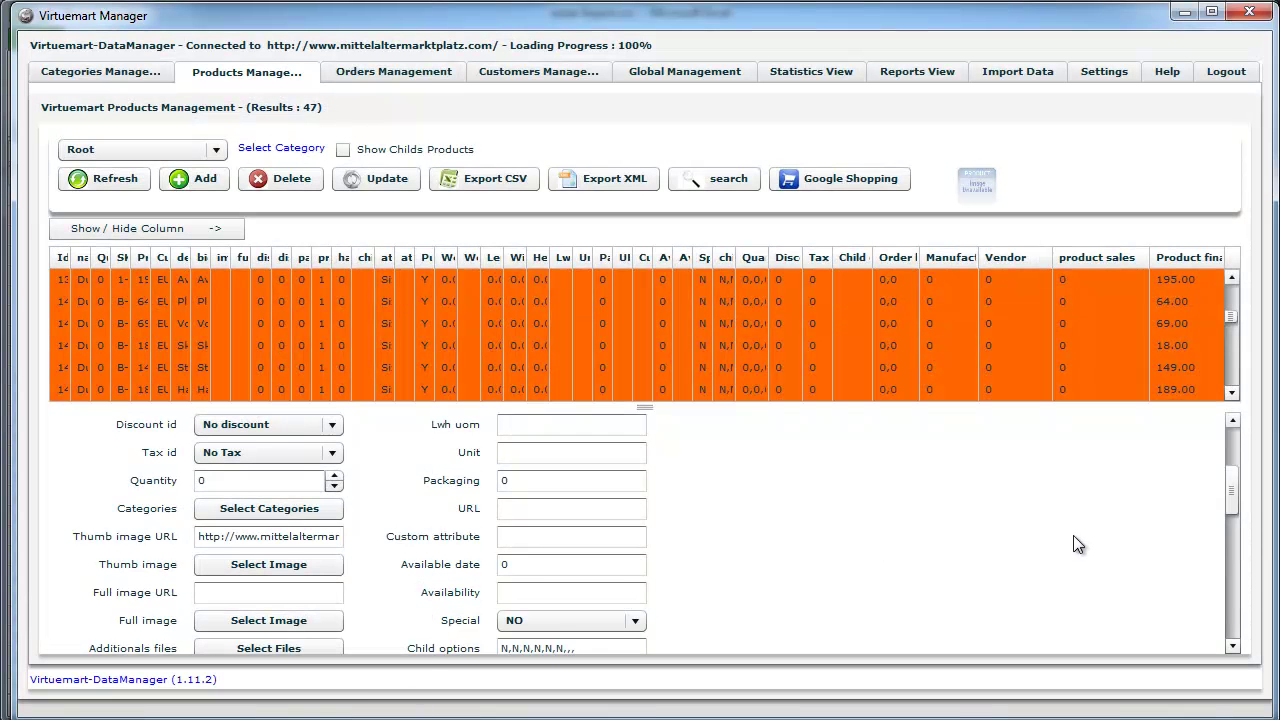
# Step: Assign the large Jagdbodkin picture as the full image of Dummy6 and check the image preview
pyautogui.scroll(-1, 1073, 538)
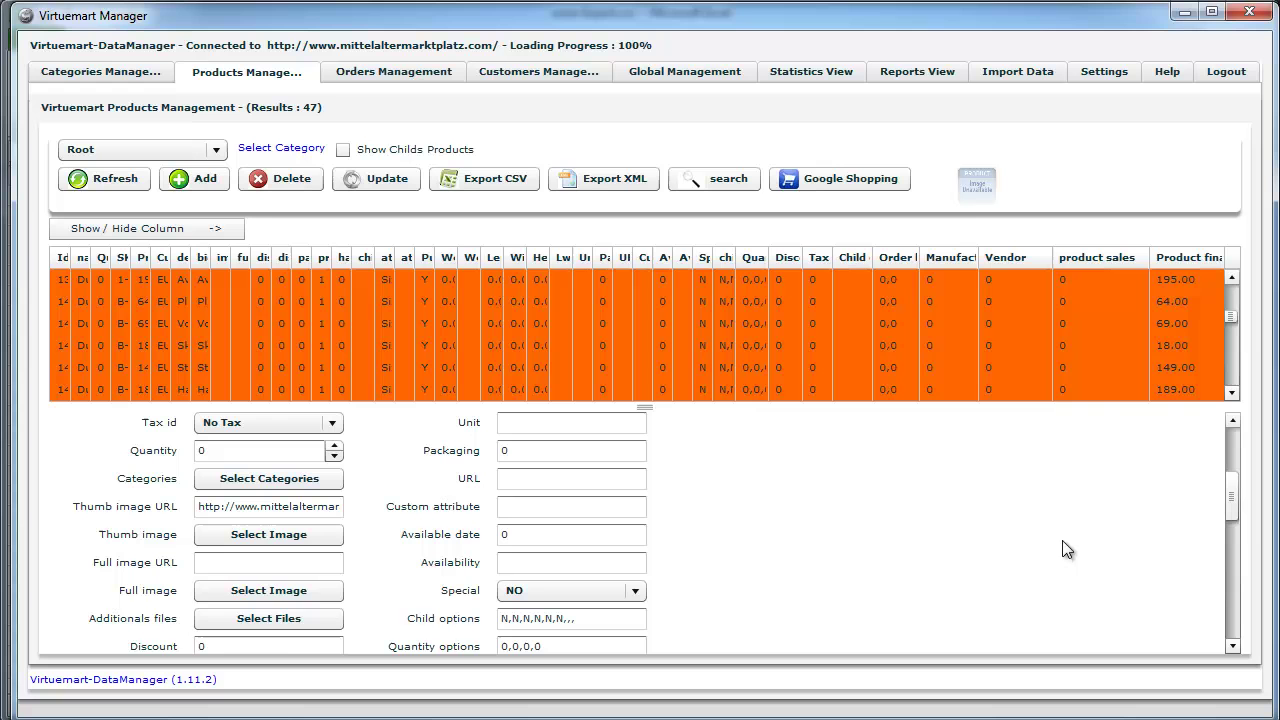
pyautogui.click(248, 592)
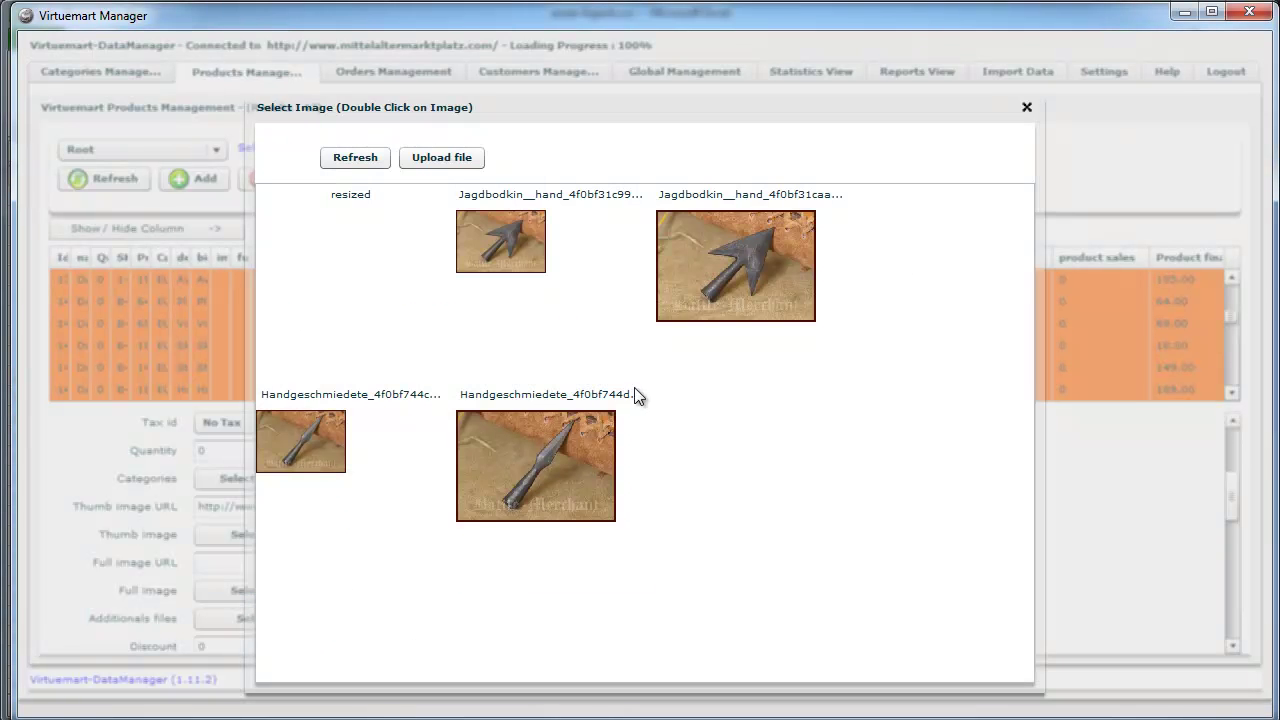
pyautogui.doubleClick(778, 265)
pyautogui.moveTo(1231, 497); pyautogui.dragTo(1235, 457)
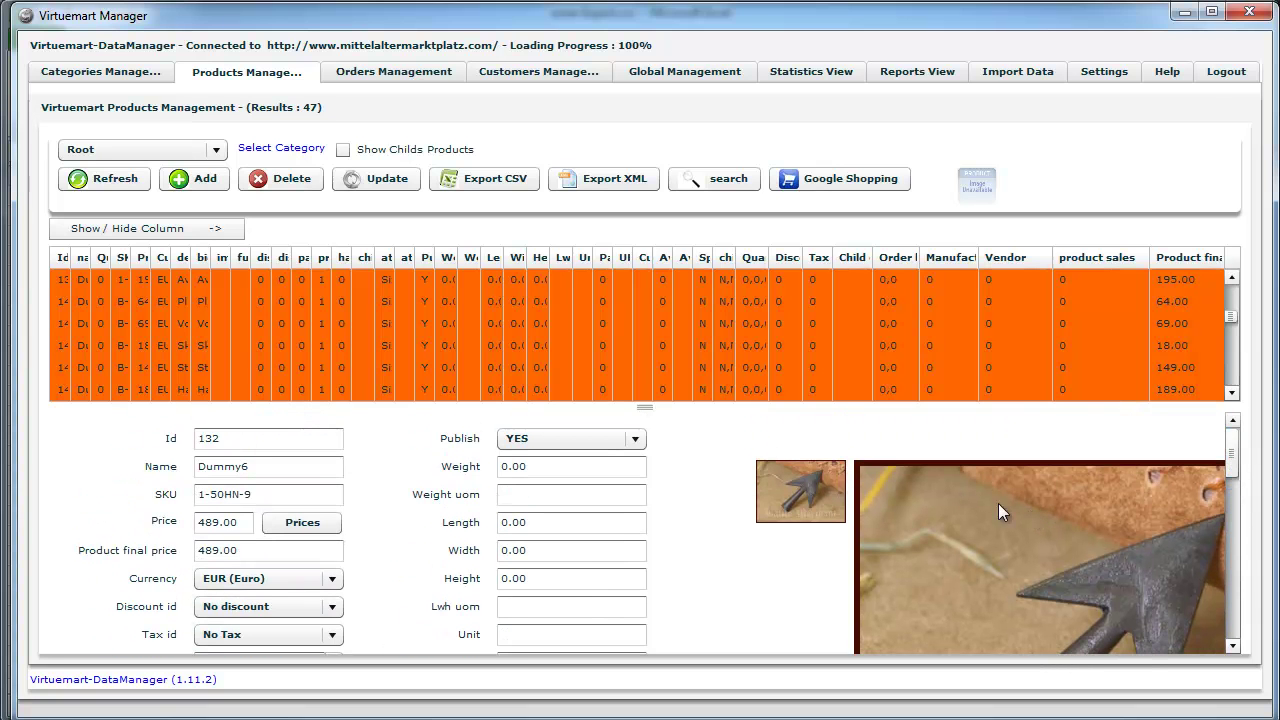
# Step: Update the Dummy6 product record with the new images and confirm the update
pyautogui.click(397, 177)
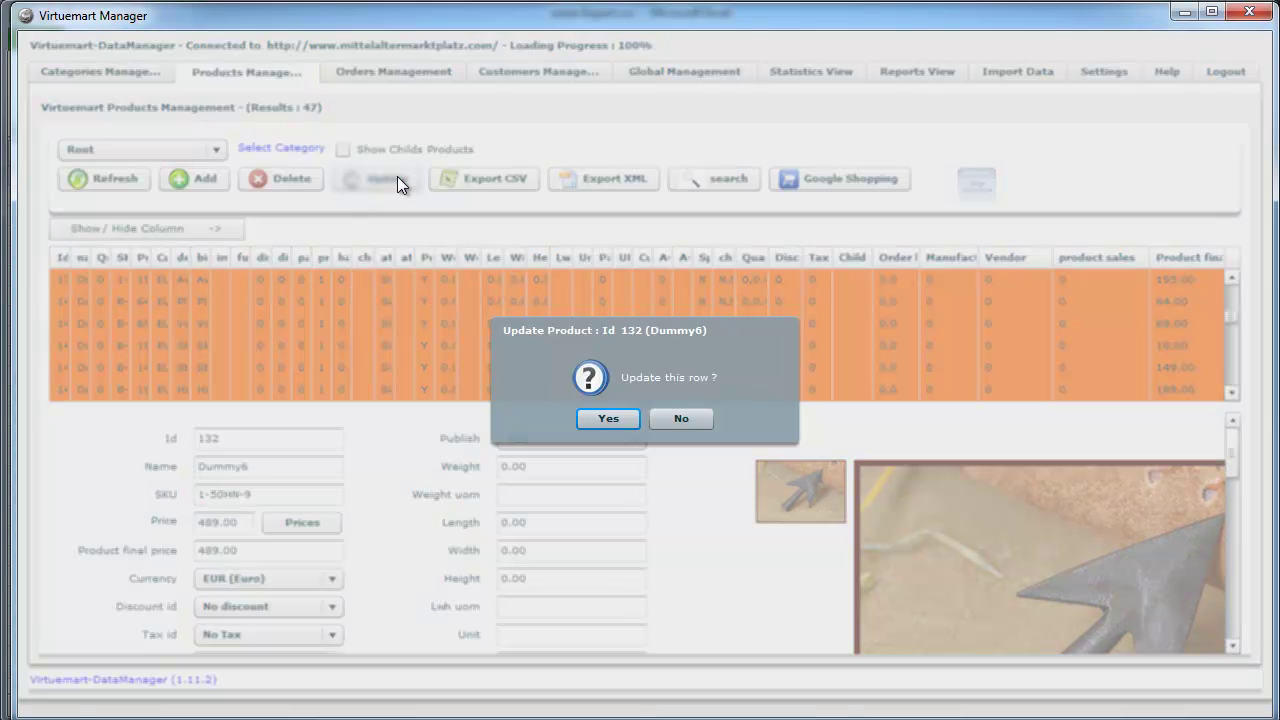
pyautogui.click(612, 427)
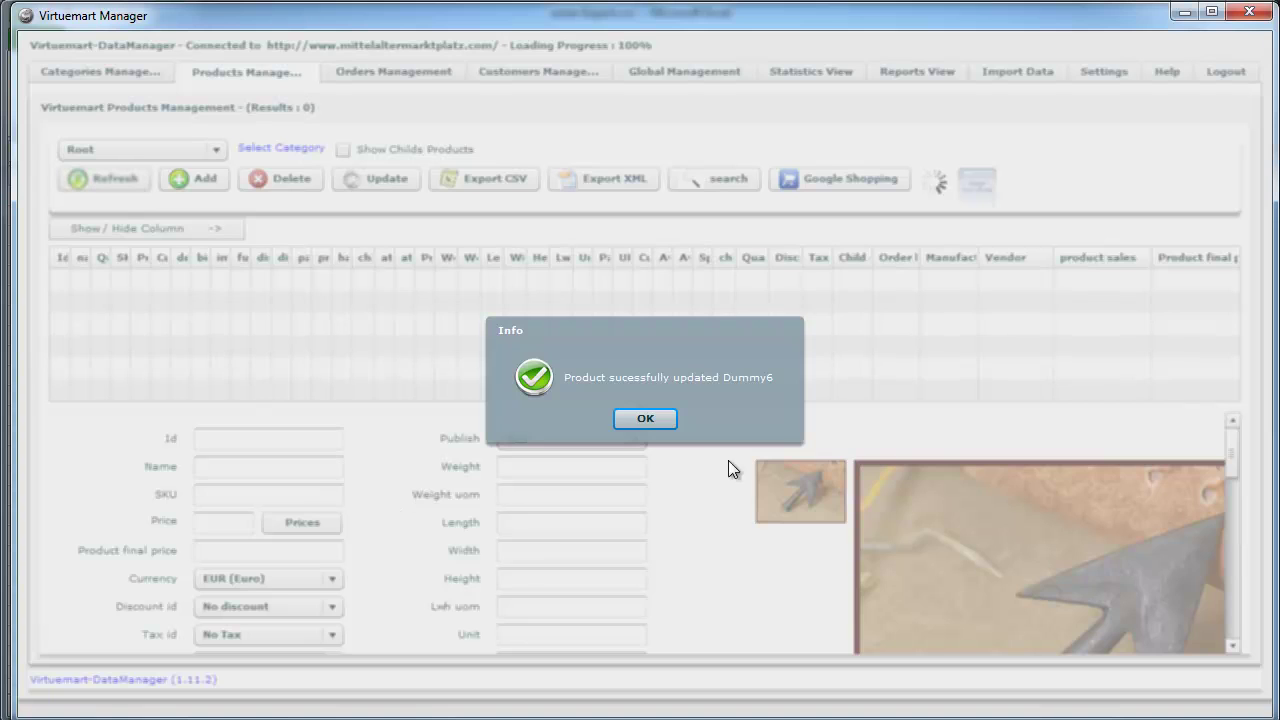
pyautogui.click(646, 418)
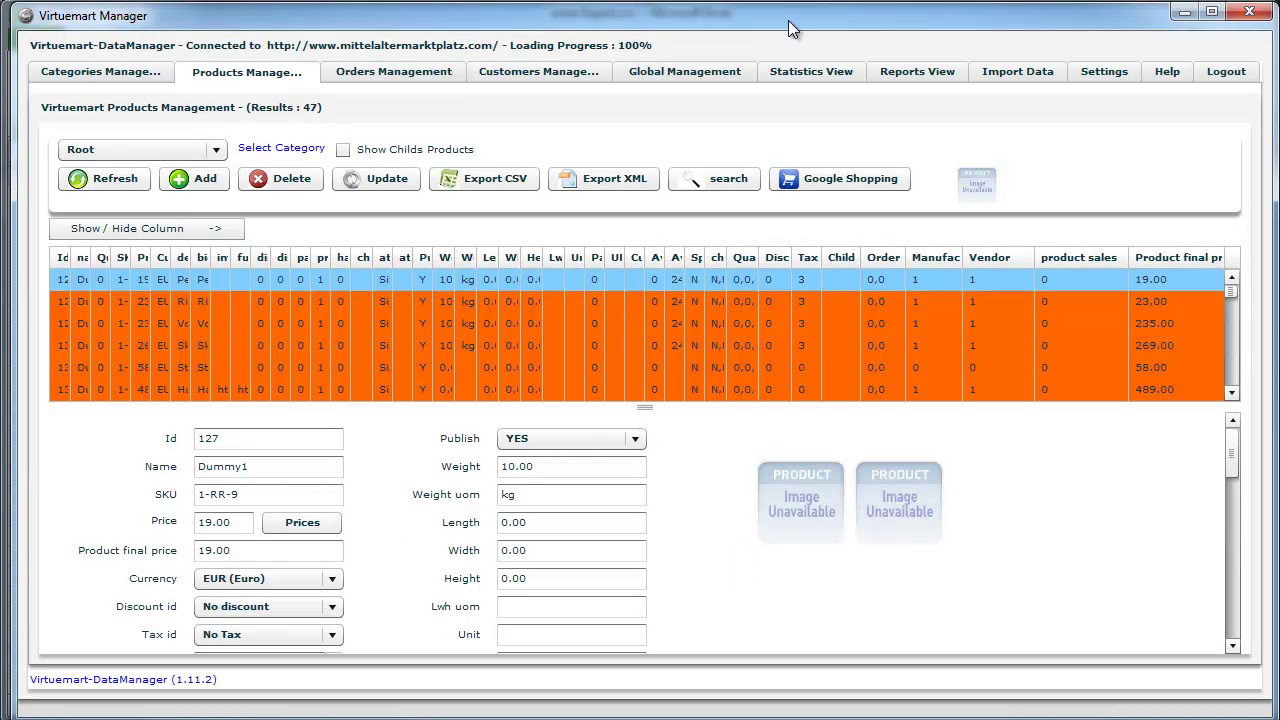
# Step: Switch to the web shop in Firefox and browse from the Shop page through Pfeil und Bogen to the Schwerter category
pyautogui.hotkey('alt', 'Tab')
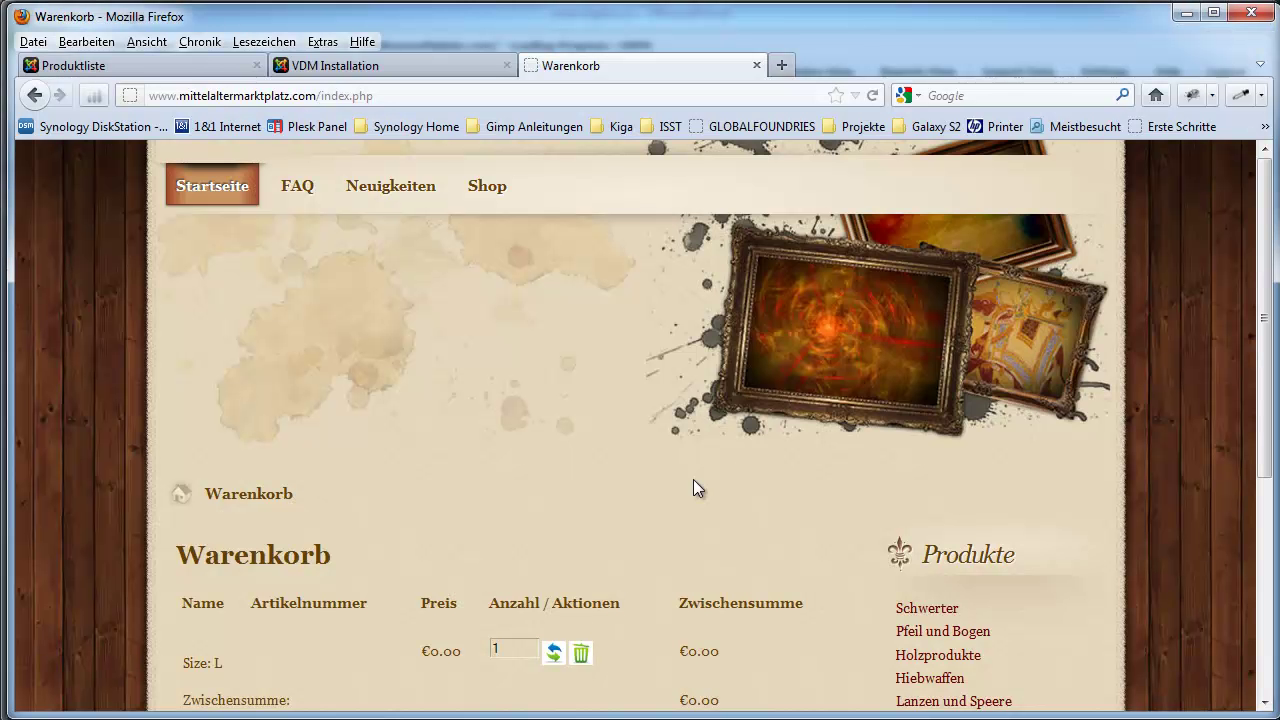
pyautogui.scroll(-4, 533, 475)
pyautogui.scroll(4, 590, 440)
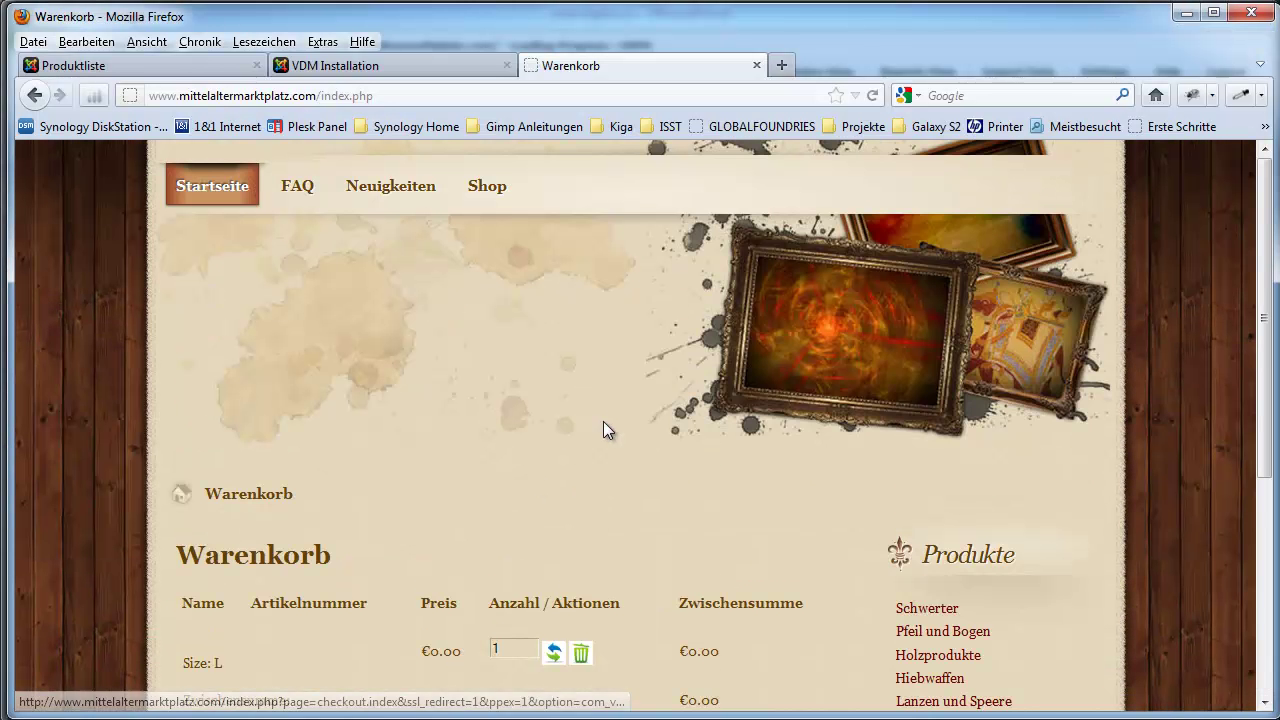
pyautogui.click(487, 193)
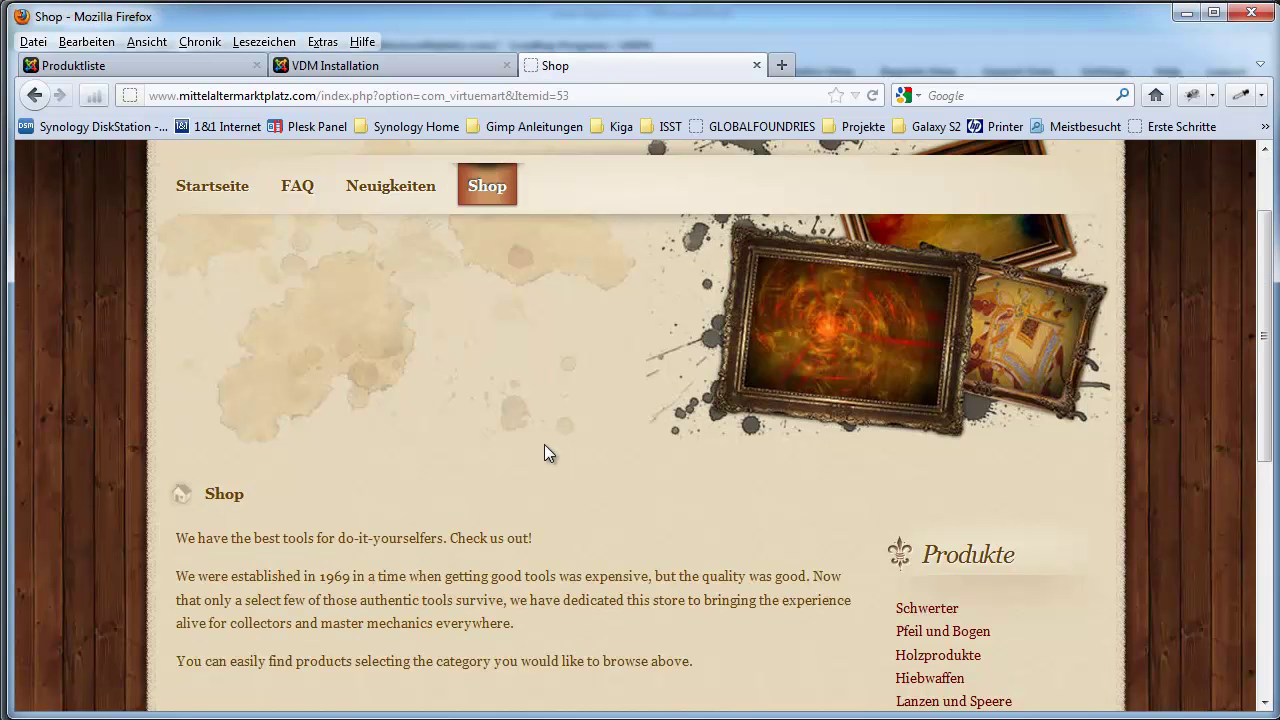
pyautogui.scroll(-3, 544, 444)
pyautogui.click(448, 504)
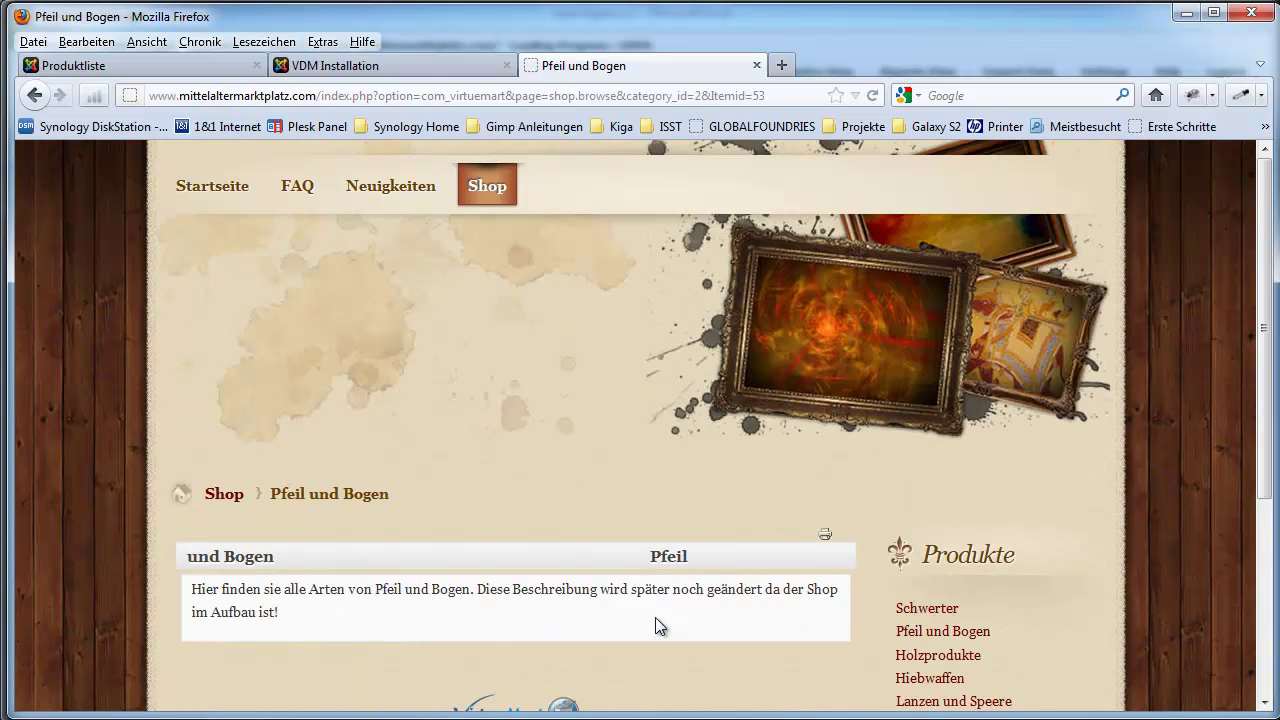
pyautogui.scroll(-4, 655, 617)
pyautogui.click(944, 402)
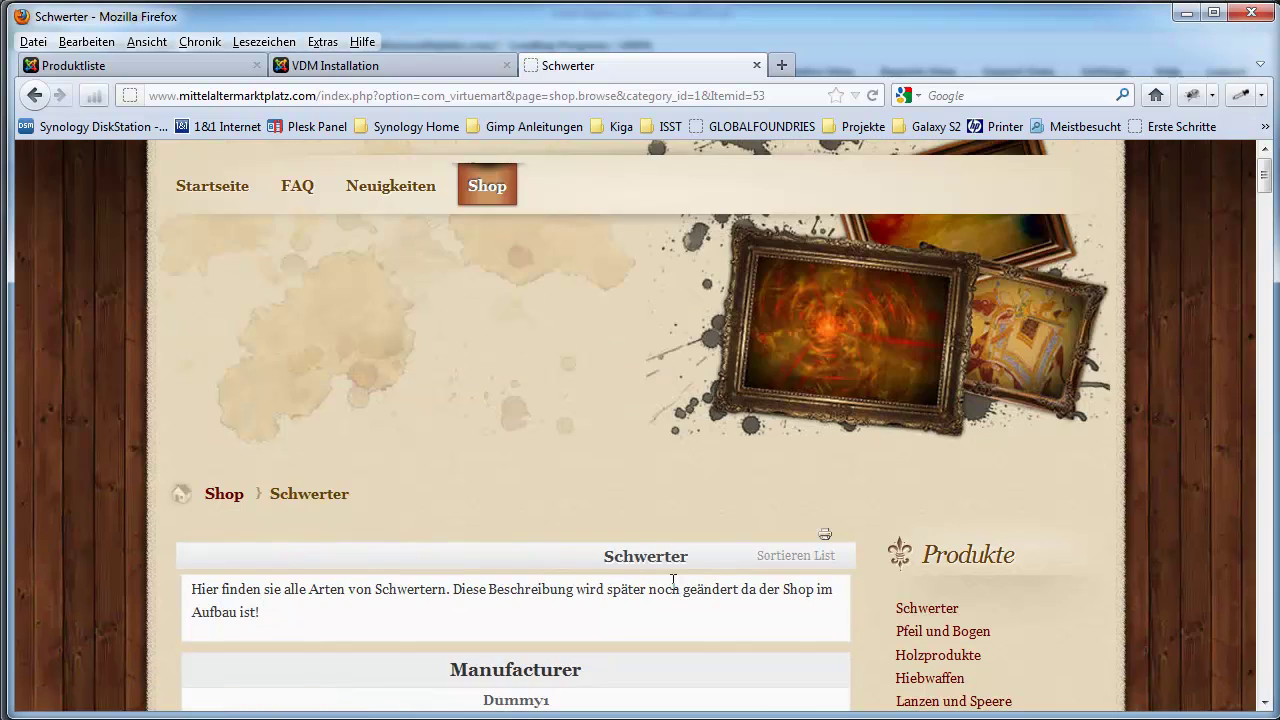
# Step: Look through the Schwerter category for Dummy6 and preview its enlarged thumbnail picture
pyautogui.scroll(-8, 525, 588)
pyautogui.scroll(-6, 625, 440)
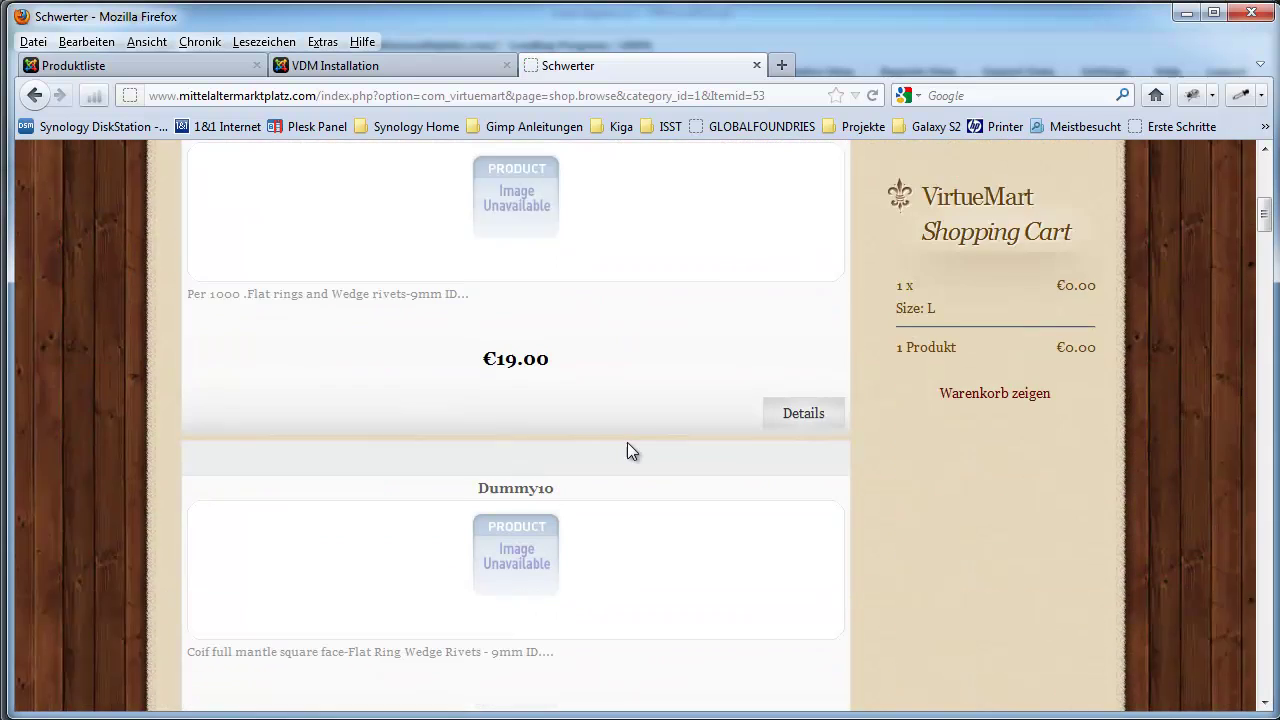
pyautogui.scroll(-4, 629, 456)
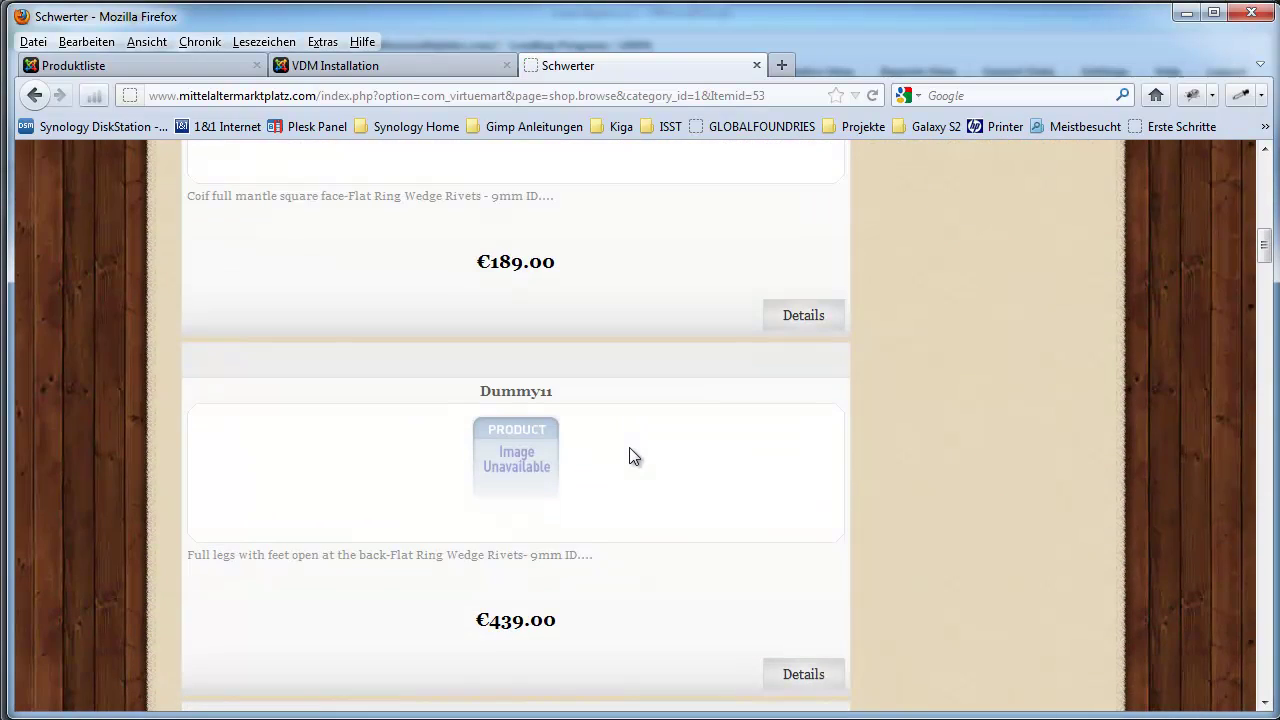
pyautogui.scroll(-4, 633, 456)
pyautogui.scroll(-6, 633, 456)
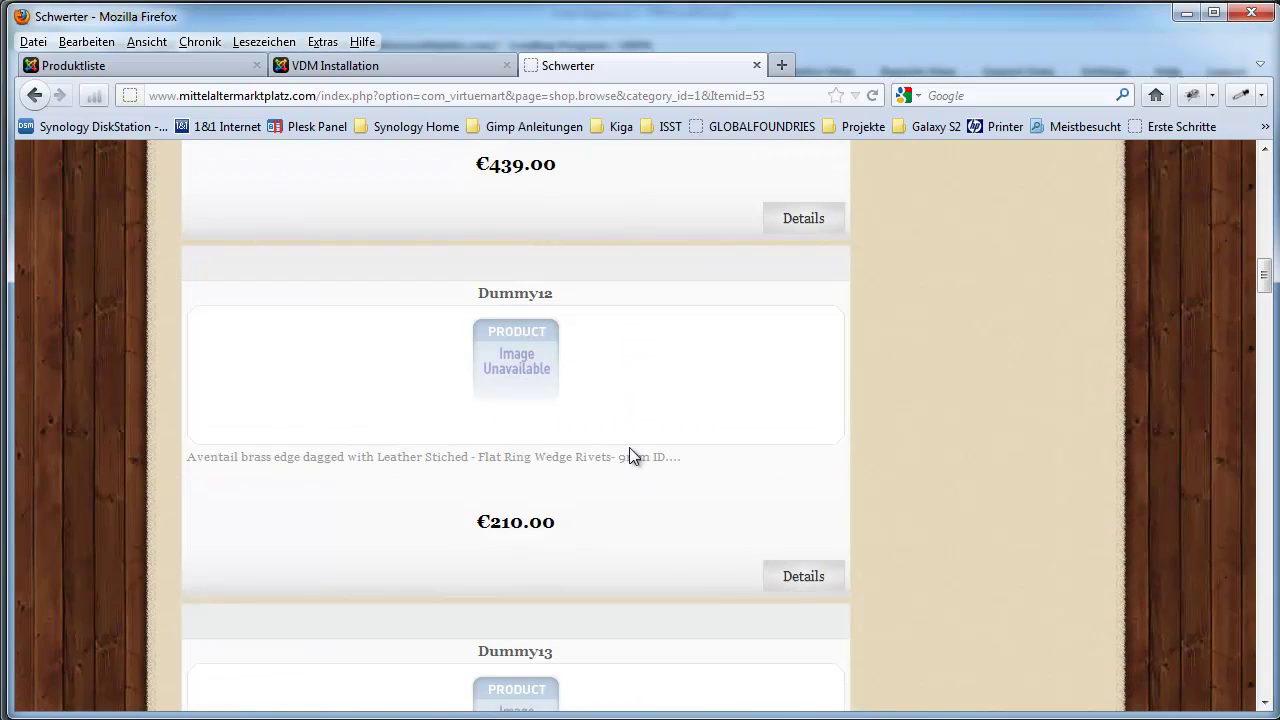
pyautogui.scroll(-10, 629, 447)
pyautogui.scroll(-7, 629, 450)
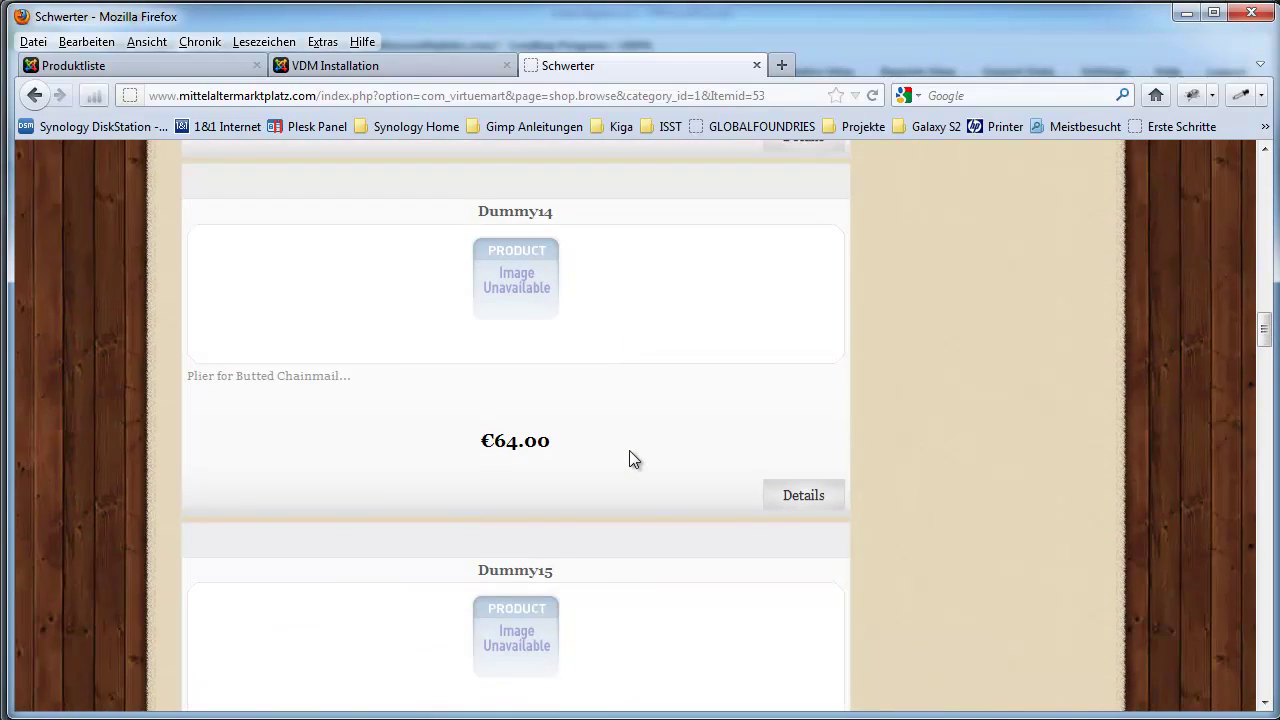
pyautogui.scroll(-6, 629, 450)
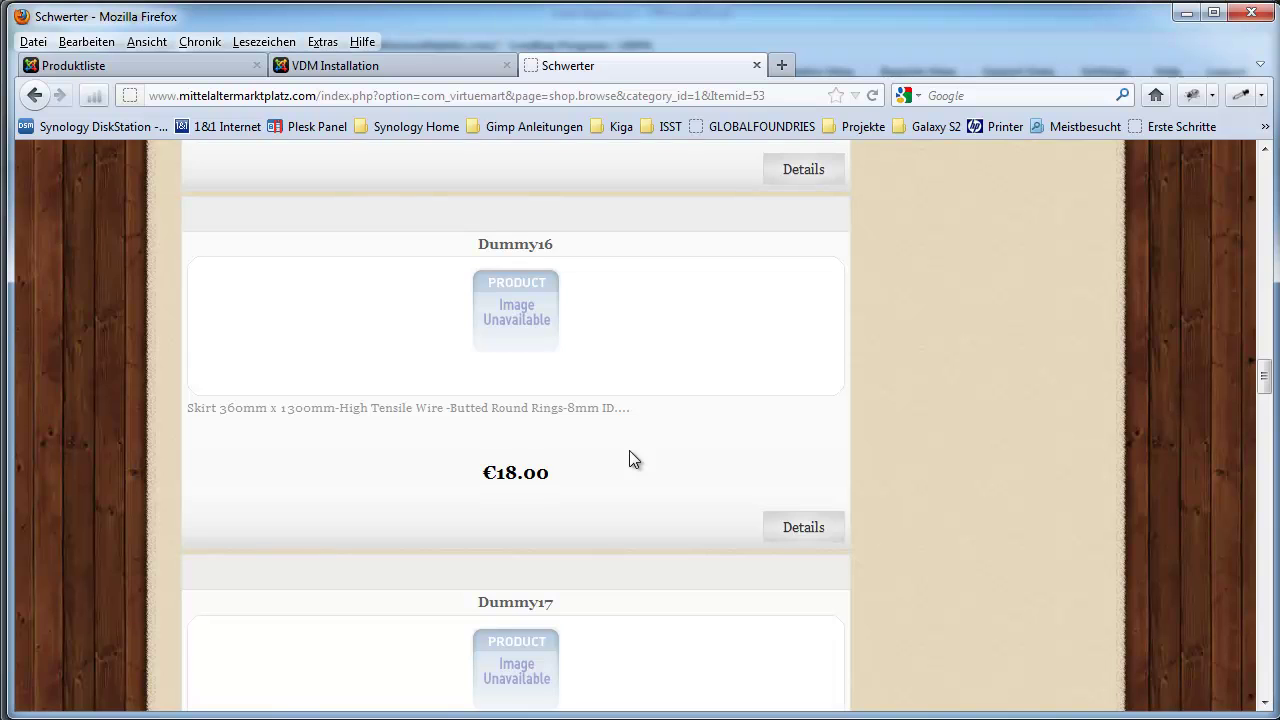
pyautogui.scroll(-6, 629, 450)
pyautogui.scroll(-15, 629, 450)
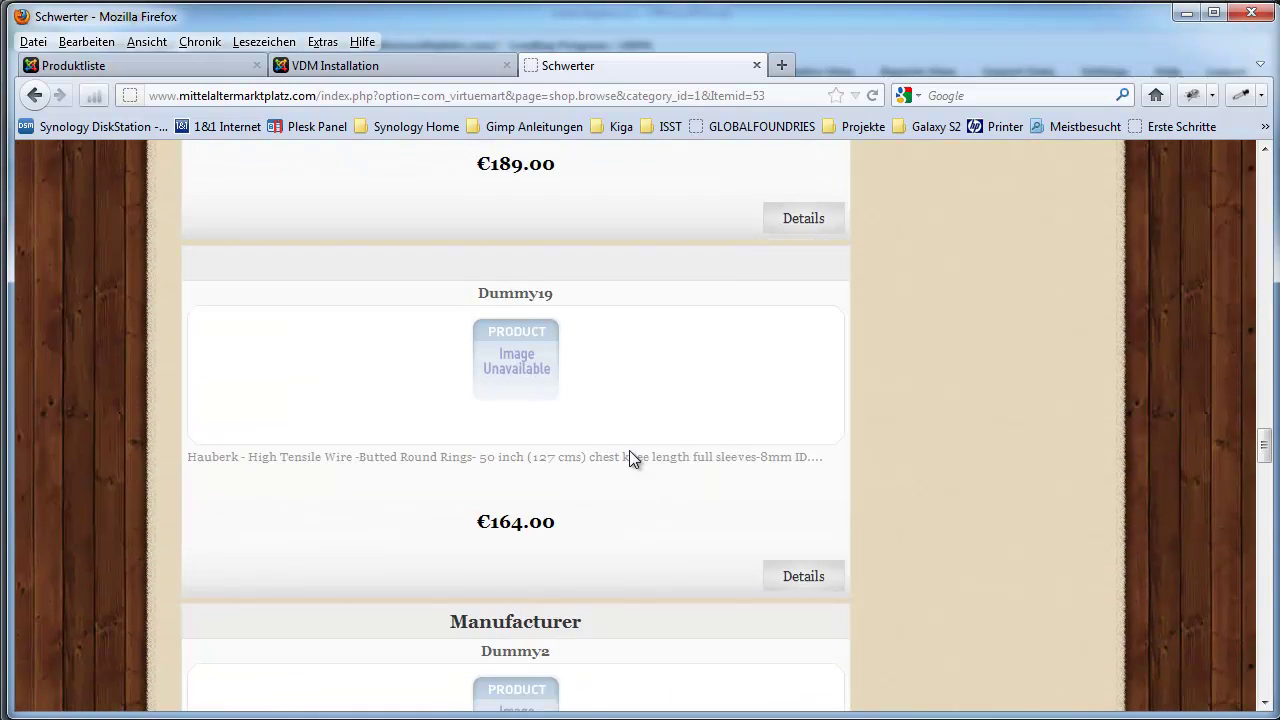
pyautogui.scroll(-6, 629, 459)
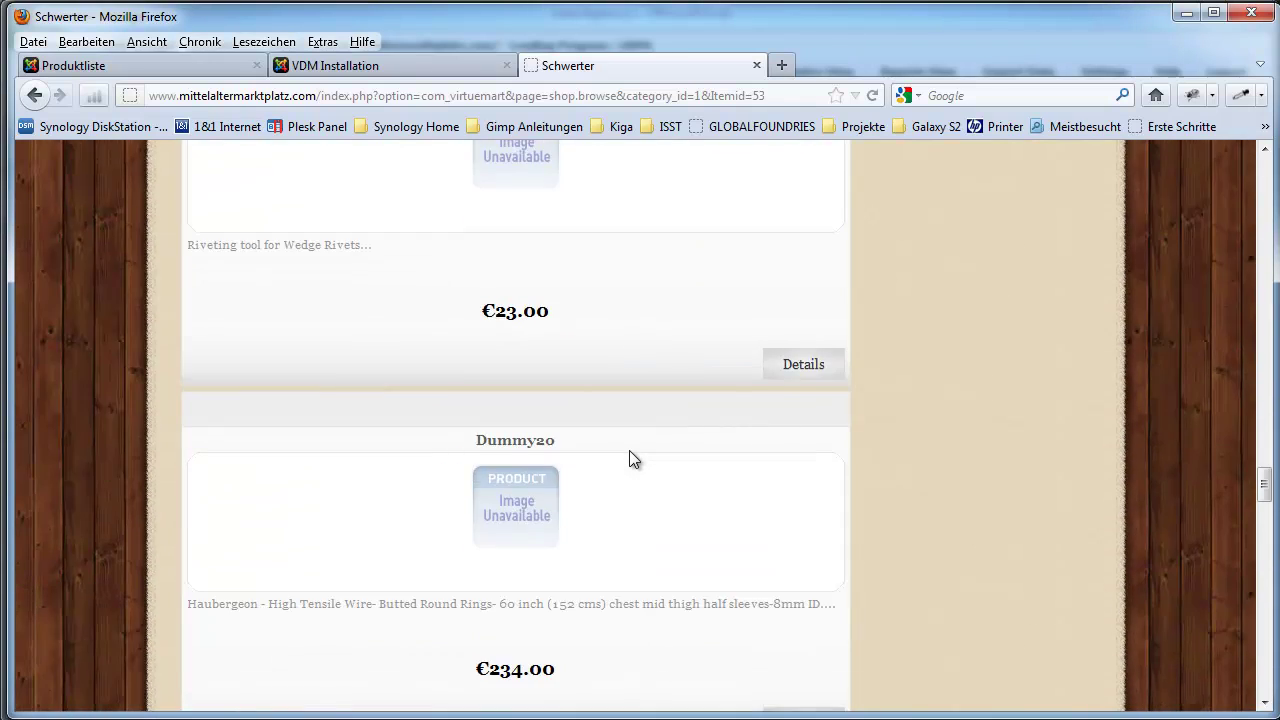
pyautogui.scroll(-6, 629, 459)
pyautogui.scroll(-6, 629, 450)
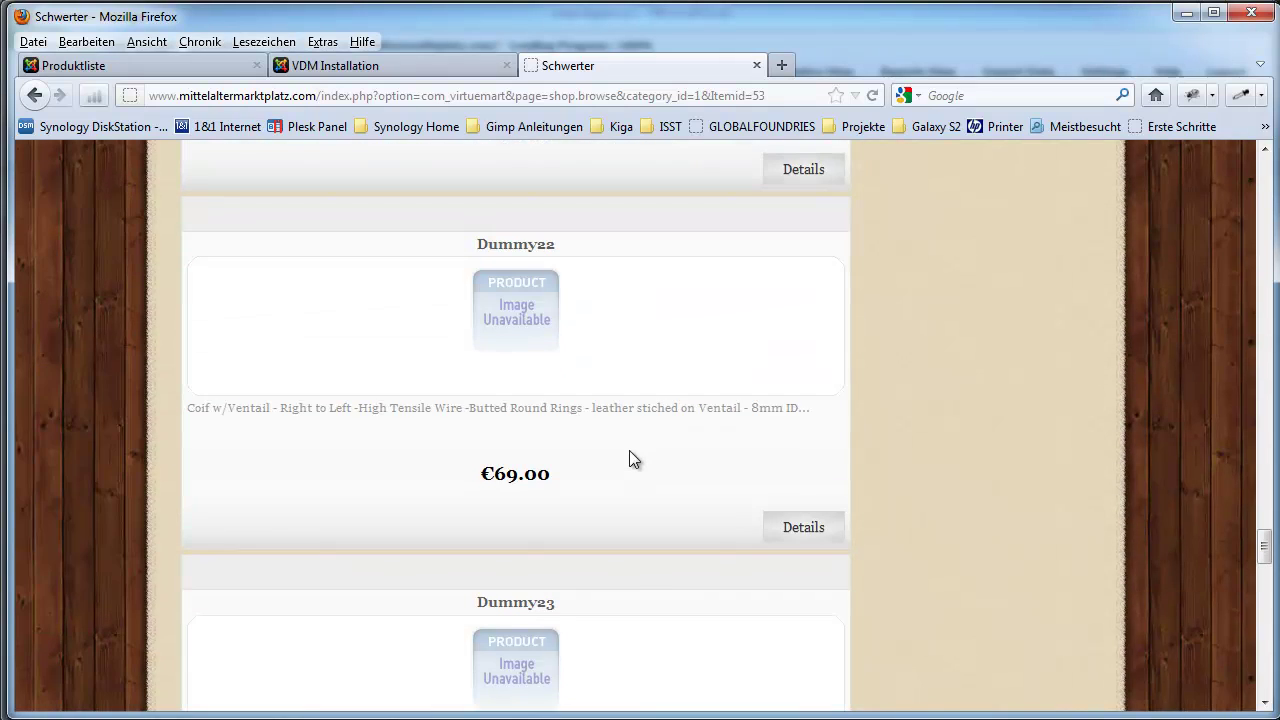
pyautogui.scroll(-6, 629, 450)
pyautogui.scroll(-5, 629, 450)
pyautogui.scroll(-5, 630, 455)
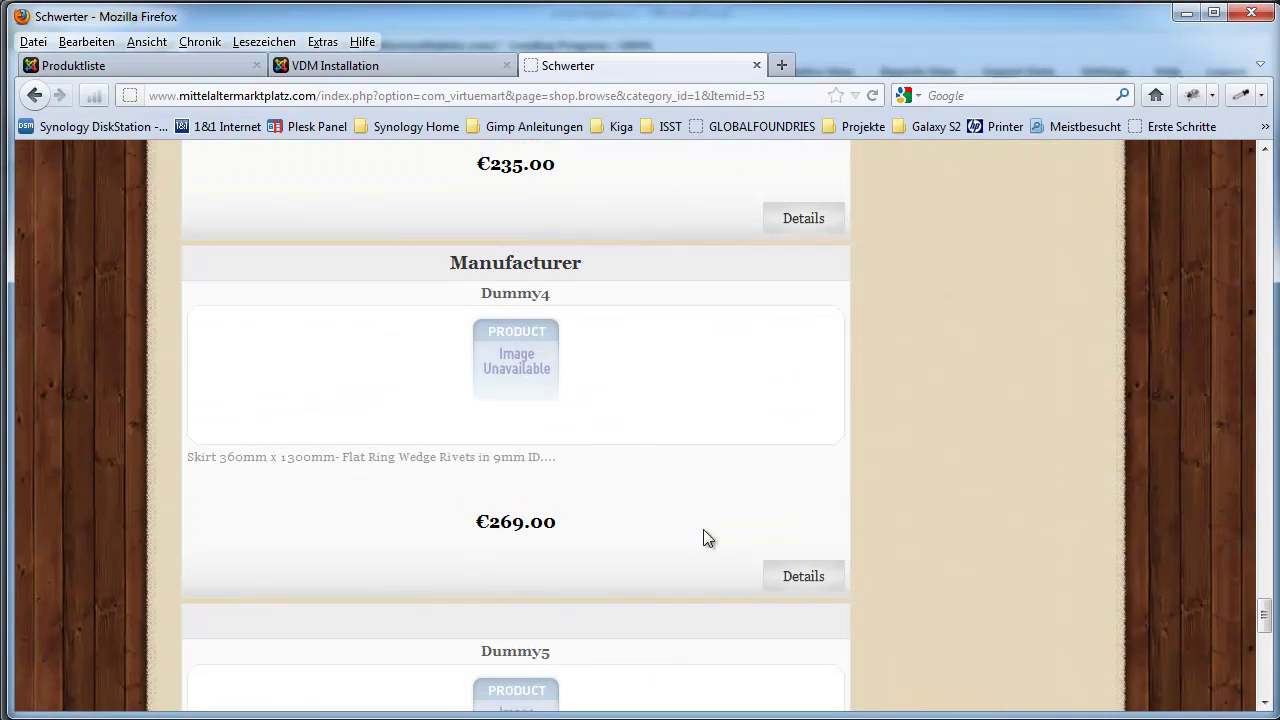
pyautogui.scroll(-5, 1060, 663)
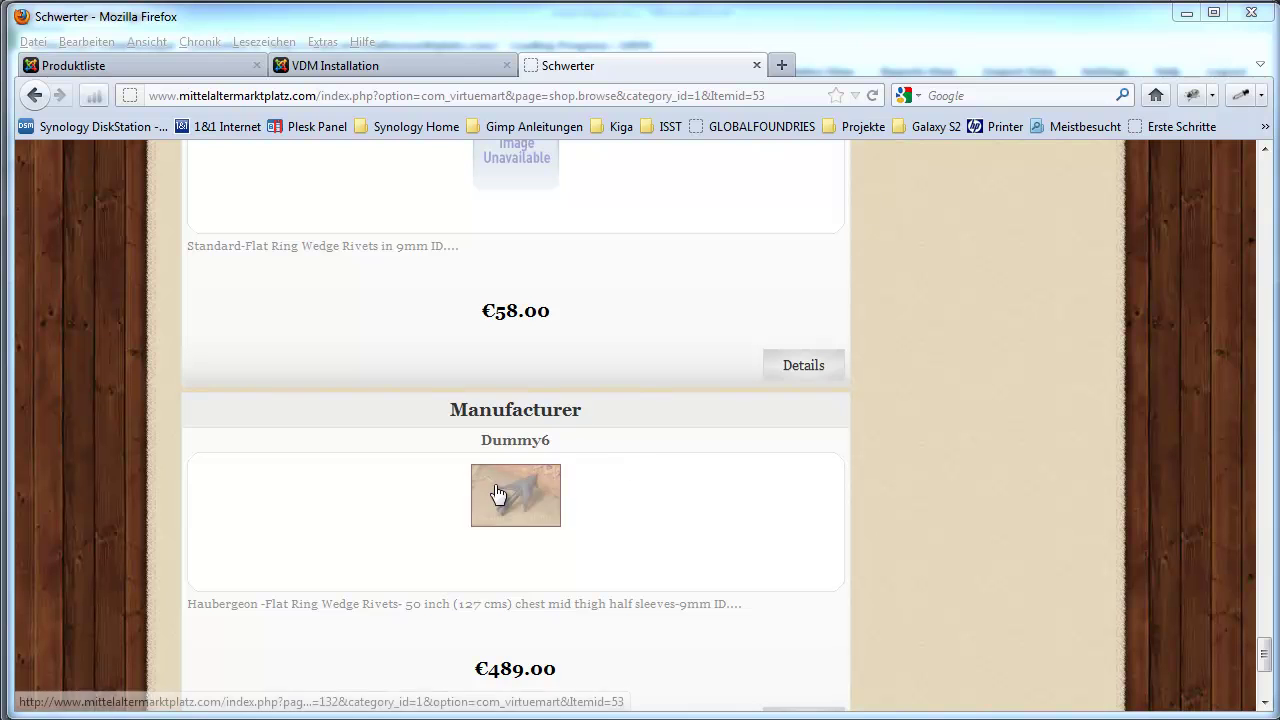
pyautogui.moveTo(503, 498)
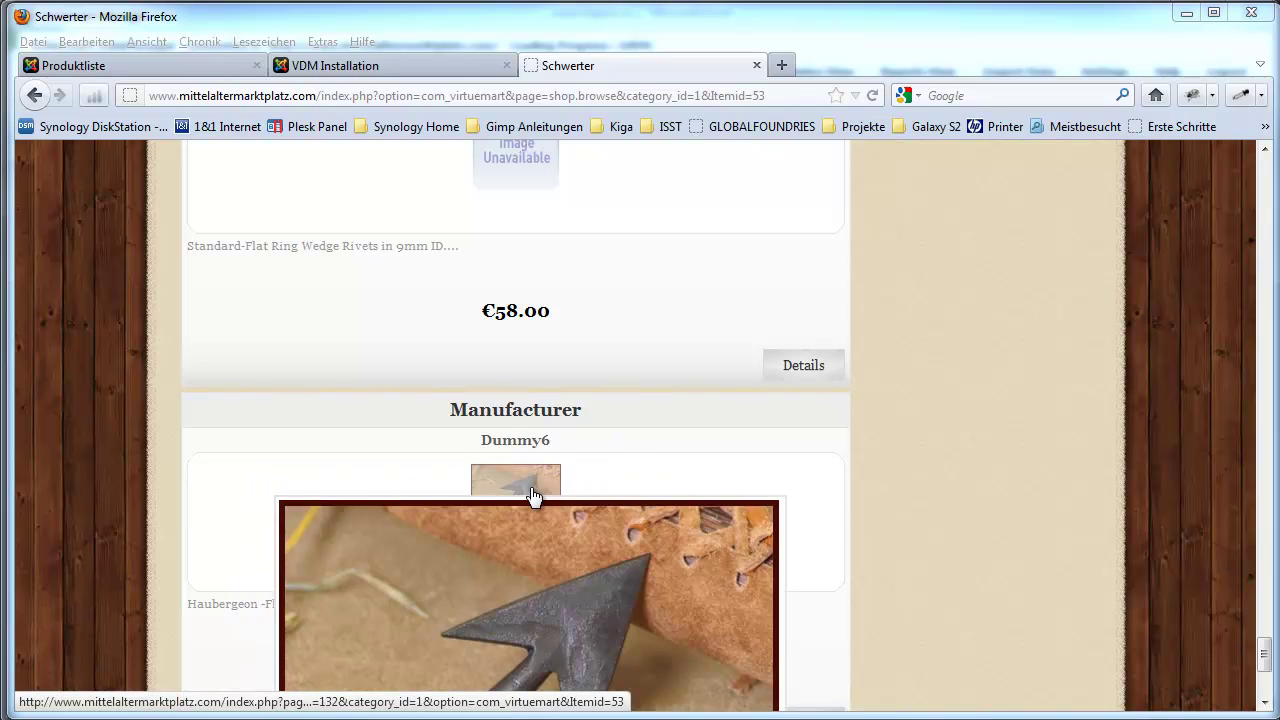
pyautogui.scroll(-2, 941, 505)
pyautogui.moveTo(535, 283)
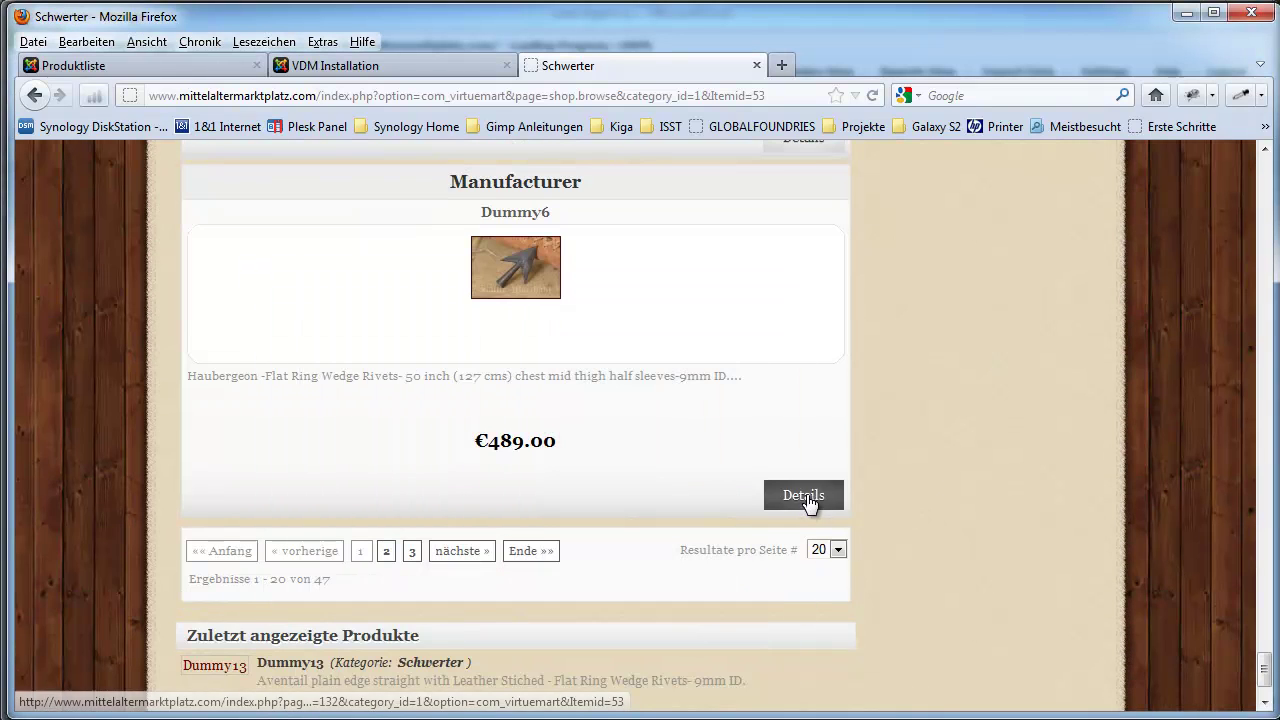
# Step: Open the Dummy6 product details, view the larger product picture, and close the enlarged view
pyautogui.click(808, 500)
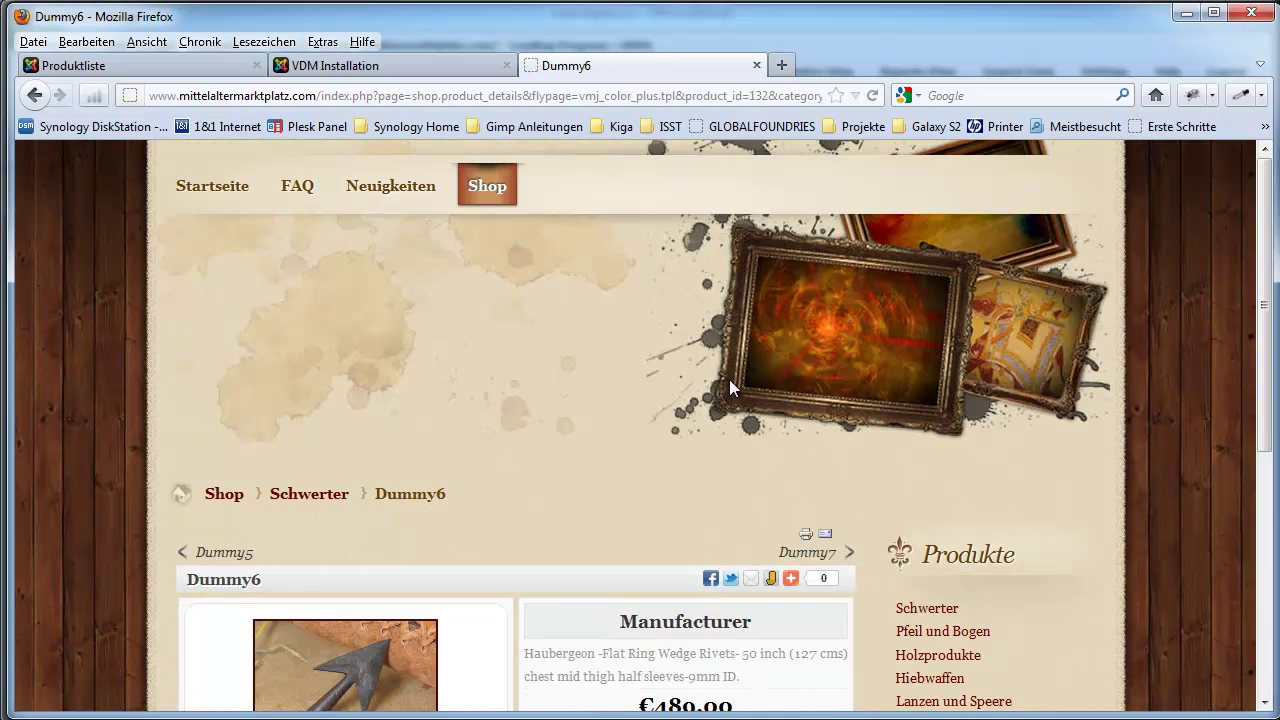
pyautogui.scroll(-2, 656, 507)
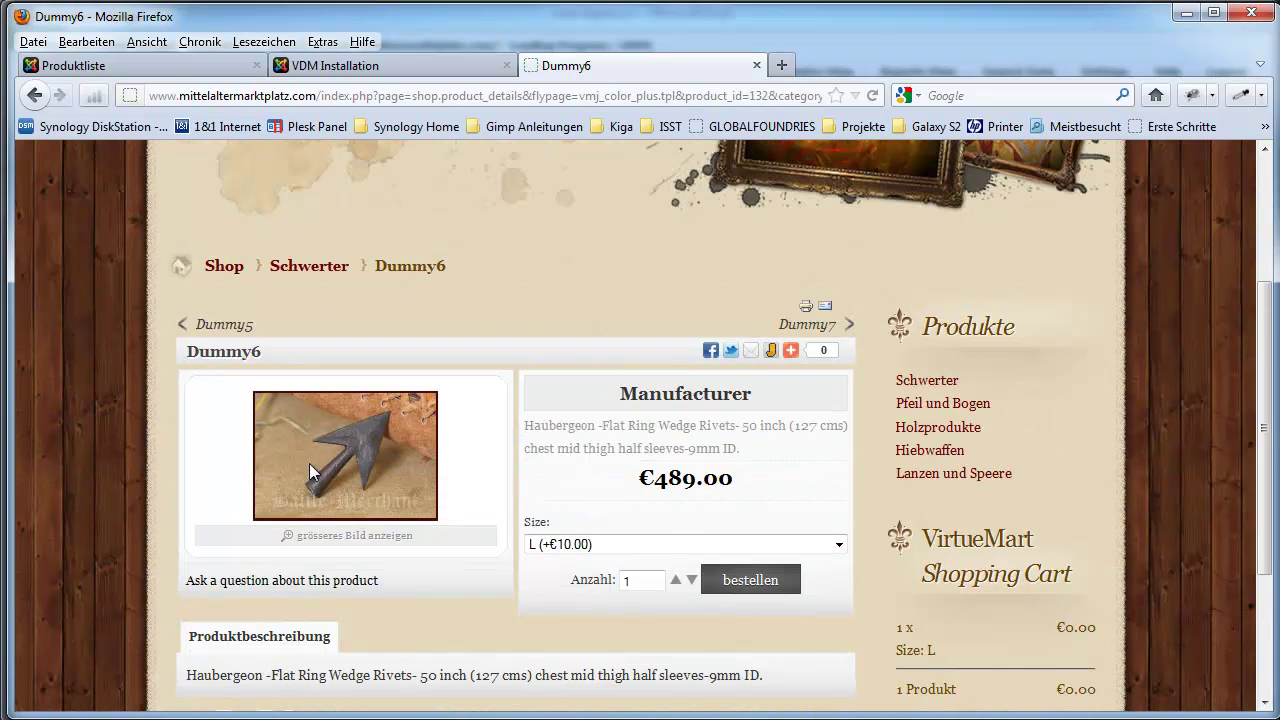
pyautogui.scroll(-2, 451, 498)
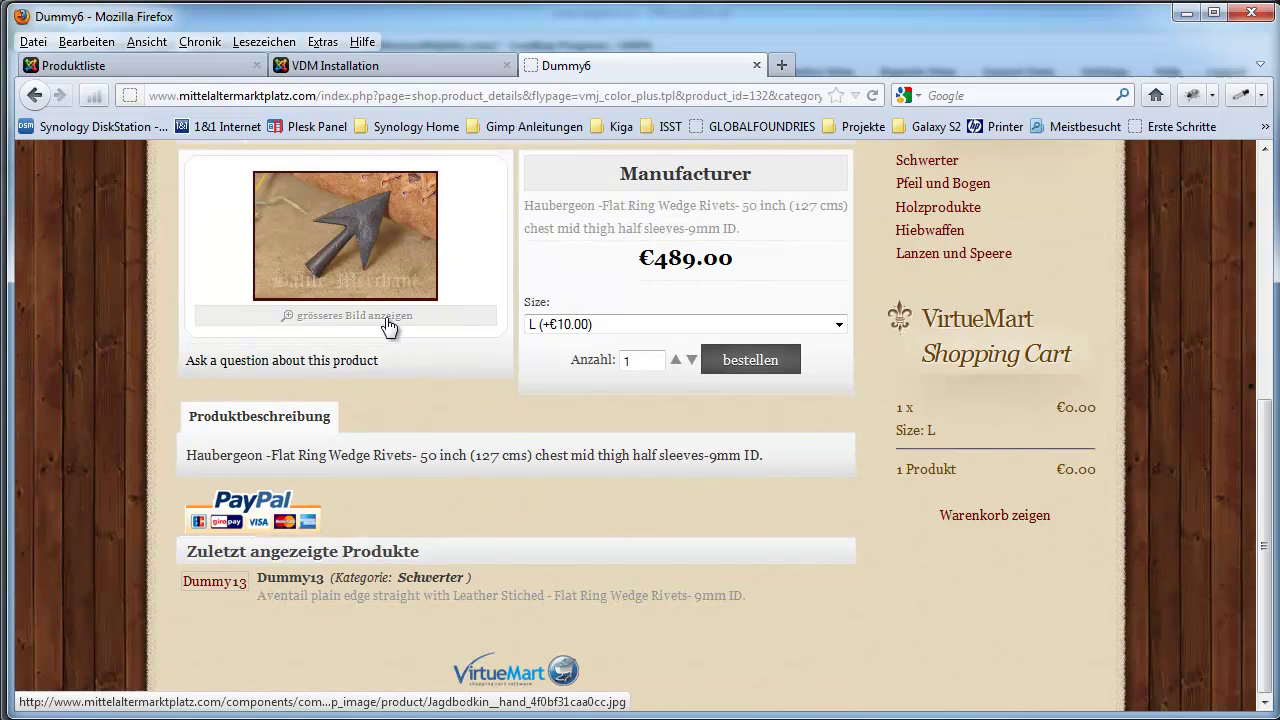
pyautogui.click(387, 318)
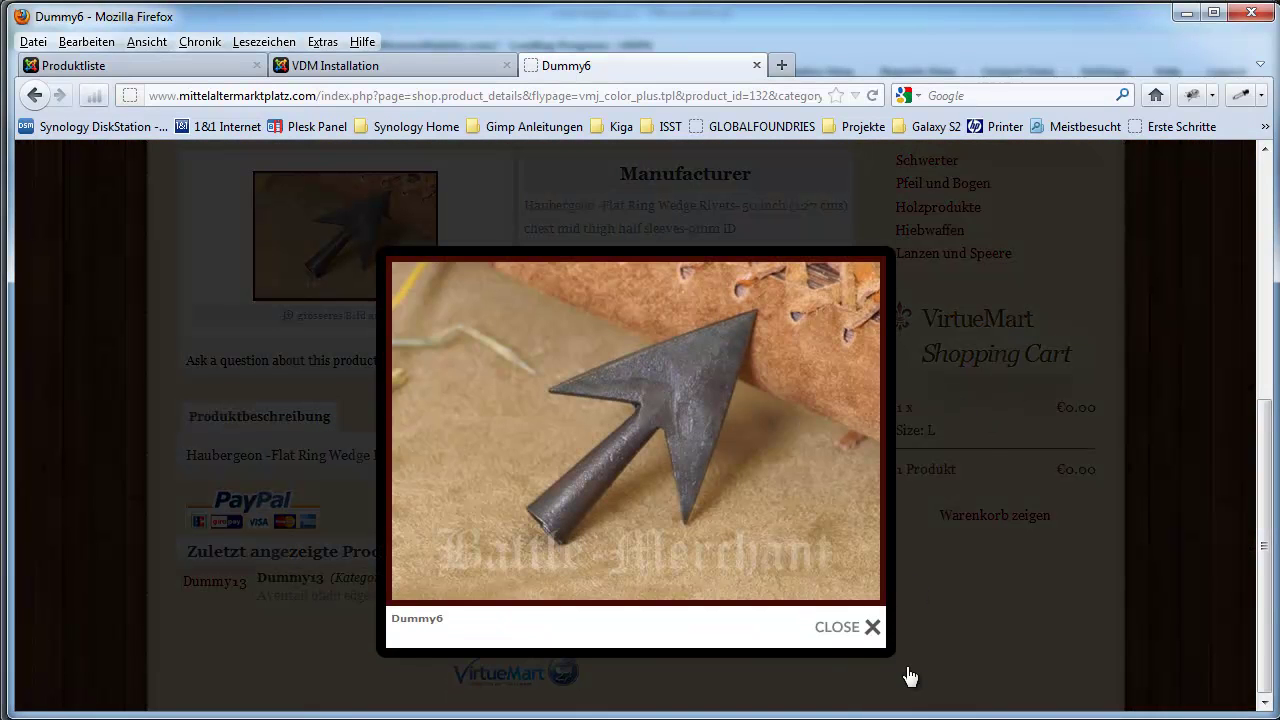
pyautogui.click(870, 626)
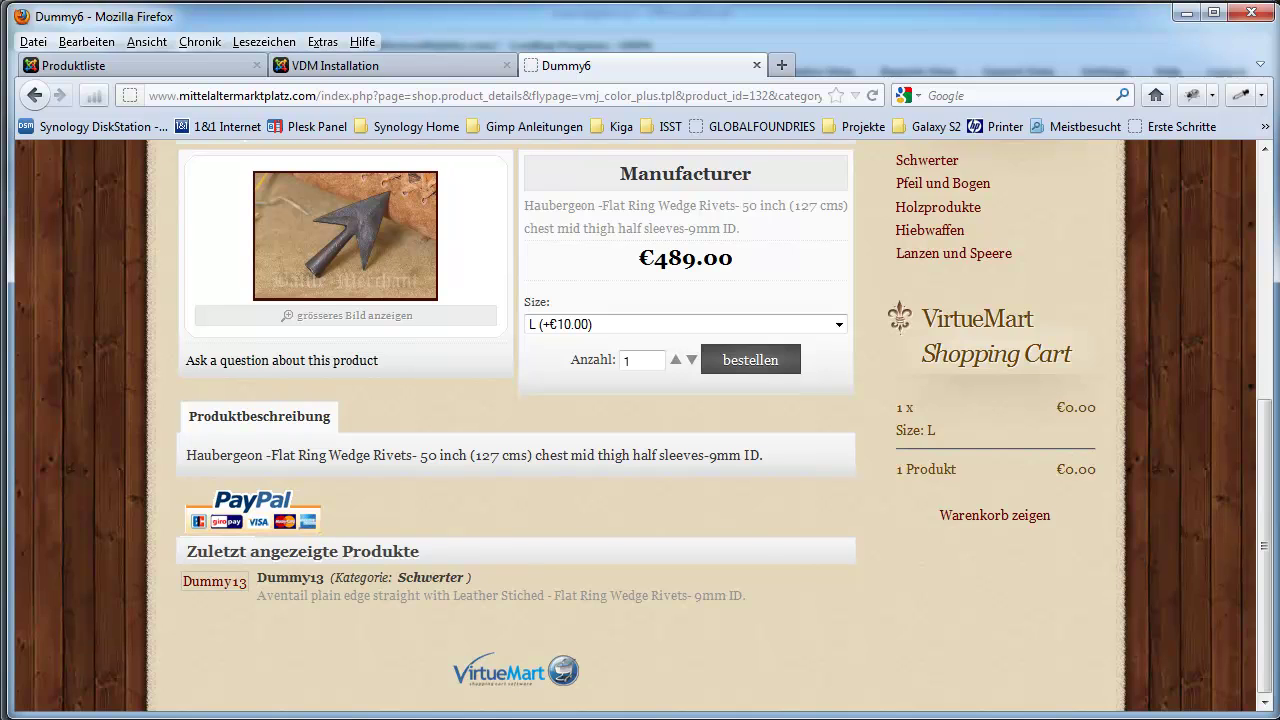
# Step: Switch to Virtuemart Manager and export the product list as a CSV file
pyautogui.hotkey('alt', 'Tab')
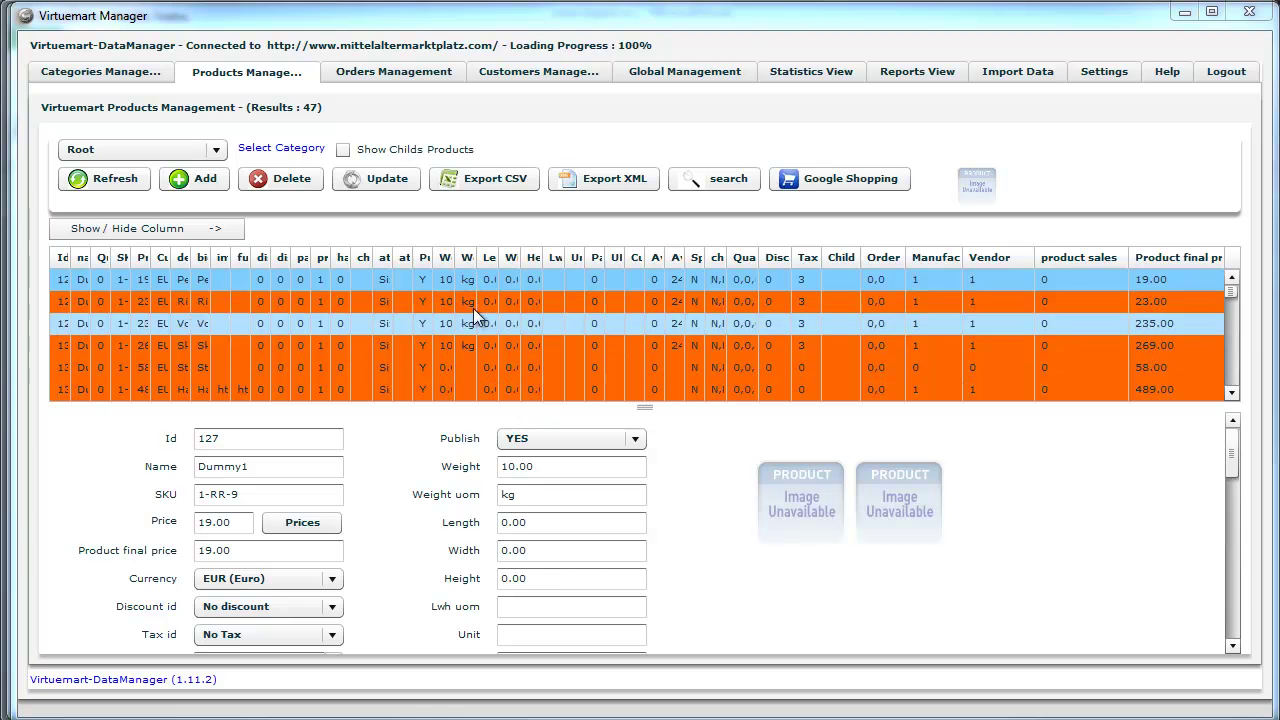
pyautogui.click(489, 179)
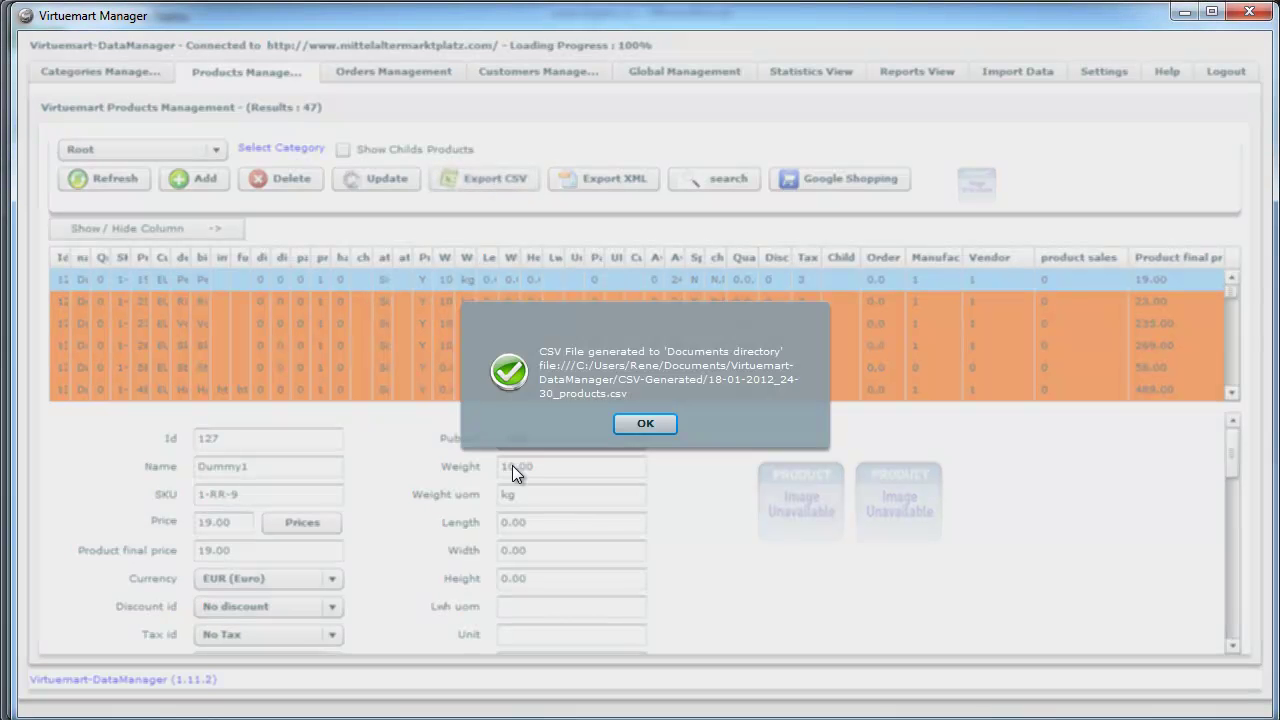
pyautogui.click(645, 424)
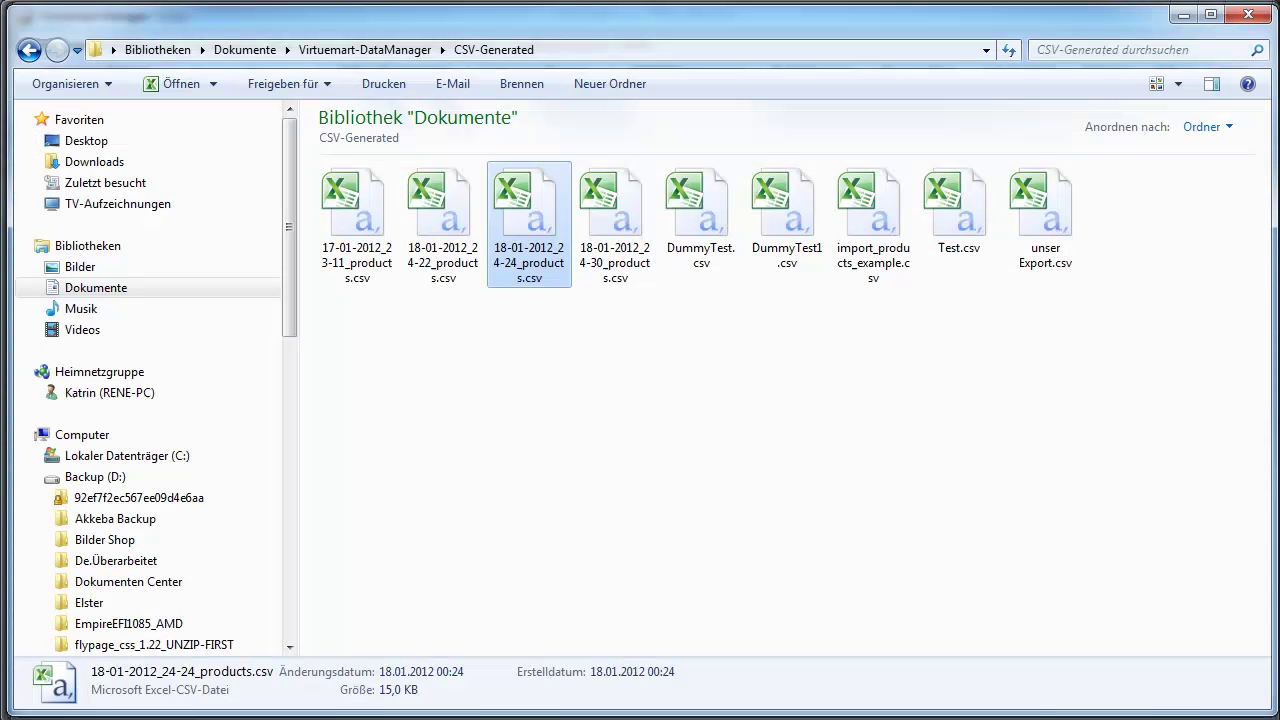
# Step: Open the exported 18-01-2012_24-30_products.csv in Excel and autofit the image and bigdescription columns
pyautogui.doubleClick(613, 214)
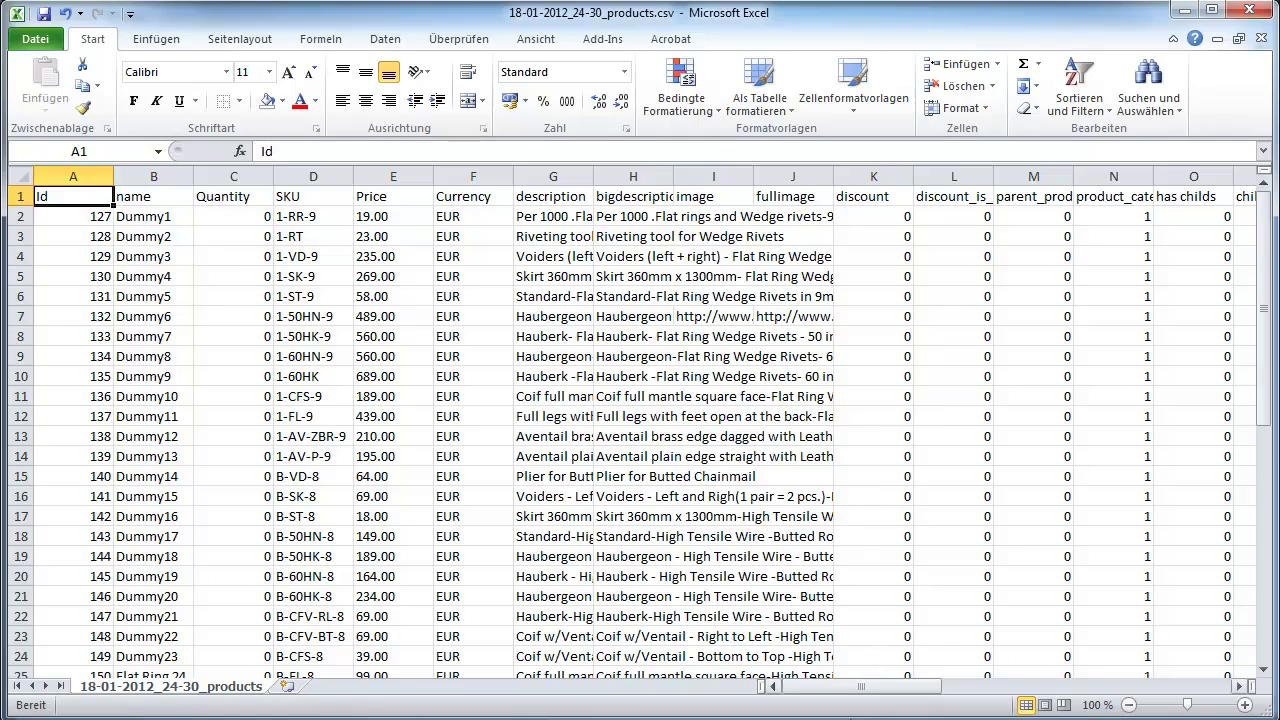
pyautogui.moveTo(855, 688); pyautogui.dragTo(827, 706)
pyautogui.doubleClick(752, 176)
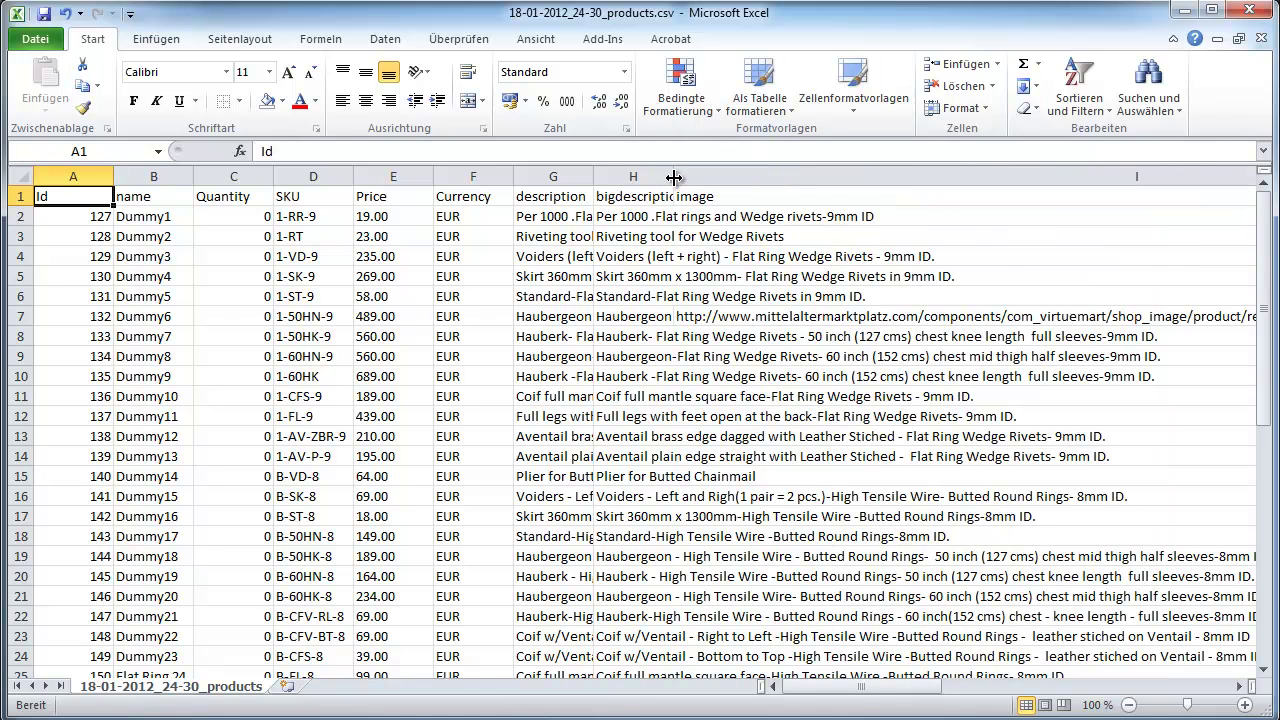
pyautogui.doubleClick(674, 177)
pyautogui.moveTo(870, 690); pyautogui.dragTo(965, 695)
pyautogui.click(1240, 686)
pyautogui.click(1240, 686)
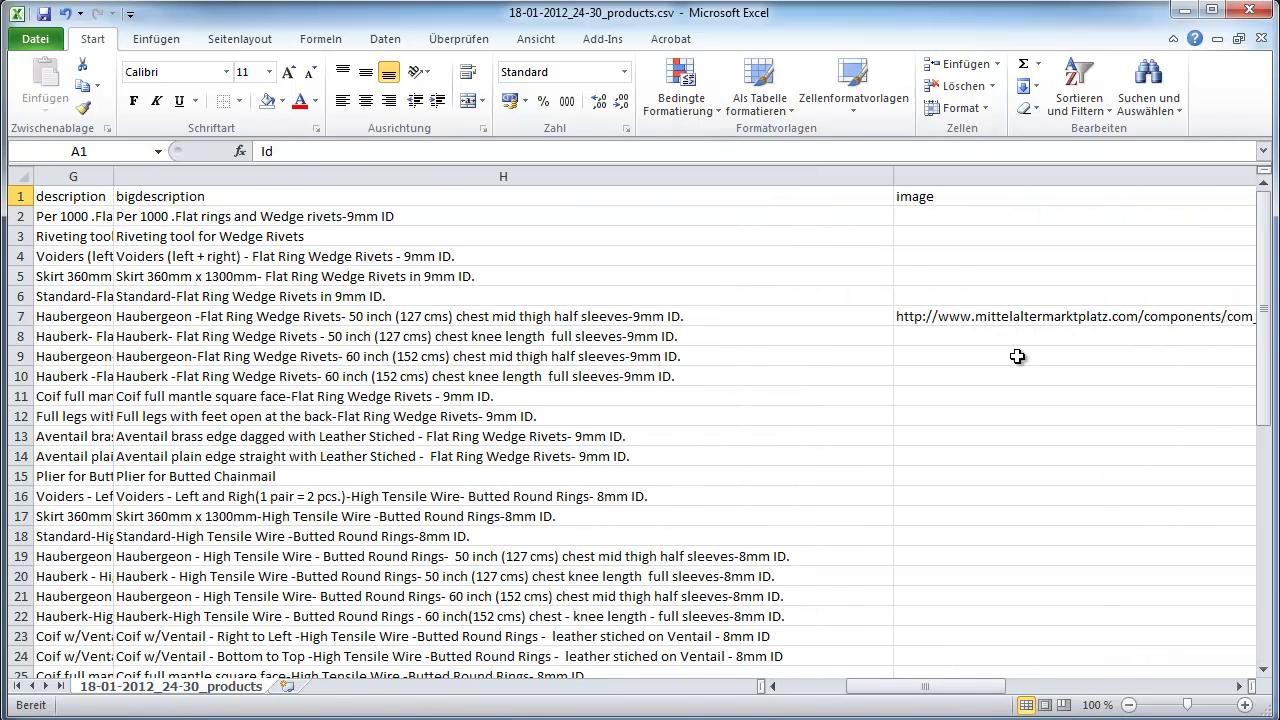
# Step: Fill the Dummy6 image link from I7 up to I1 and its fullimage link from J7 up to J2, autofitting the fullimage column
pyautogui.click(987, 318)
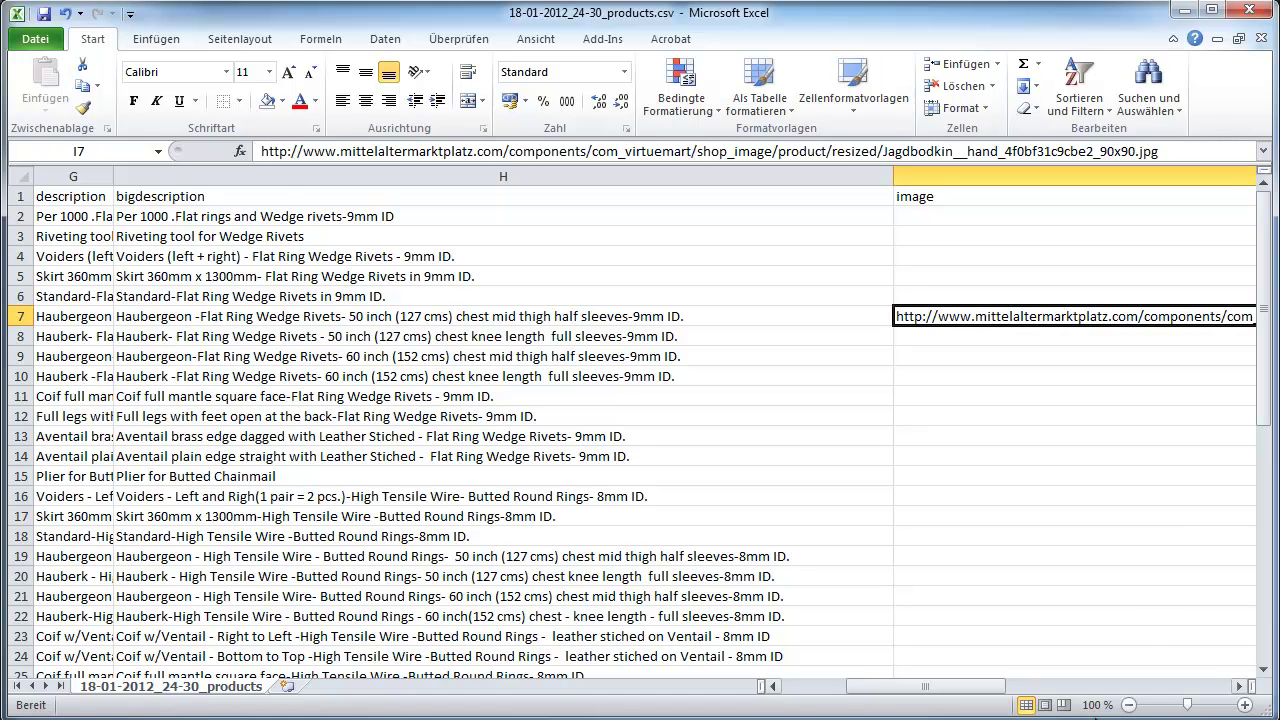
pyautogui.click(1240, 687)
pyautogui.click(1240, 687)
pyautogui.click(1240, 687)
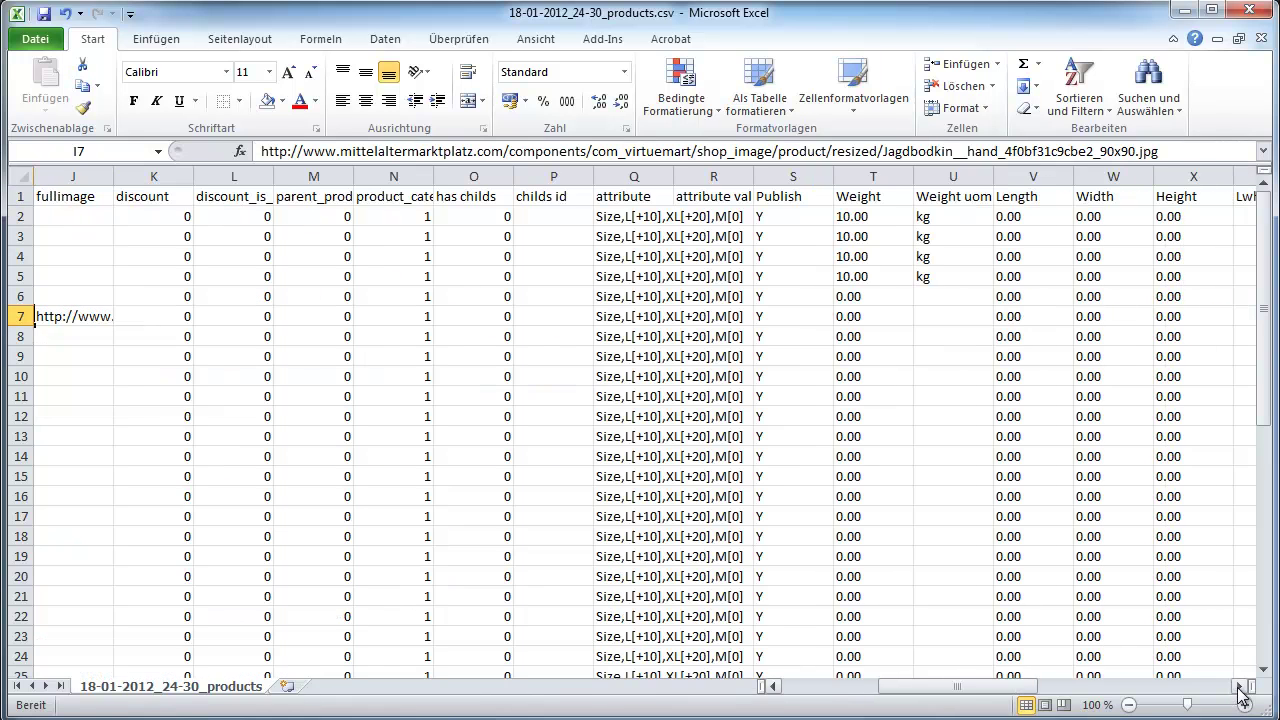
pyautogui.click(778, 687)
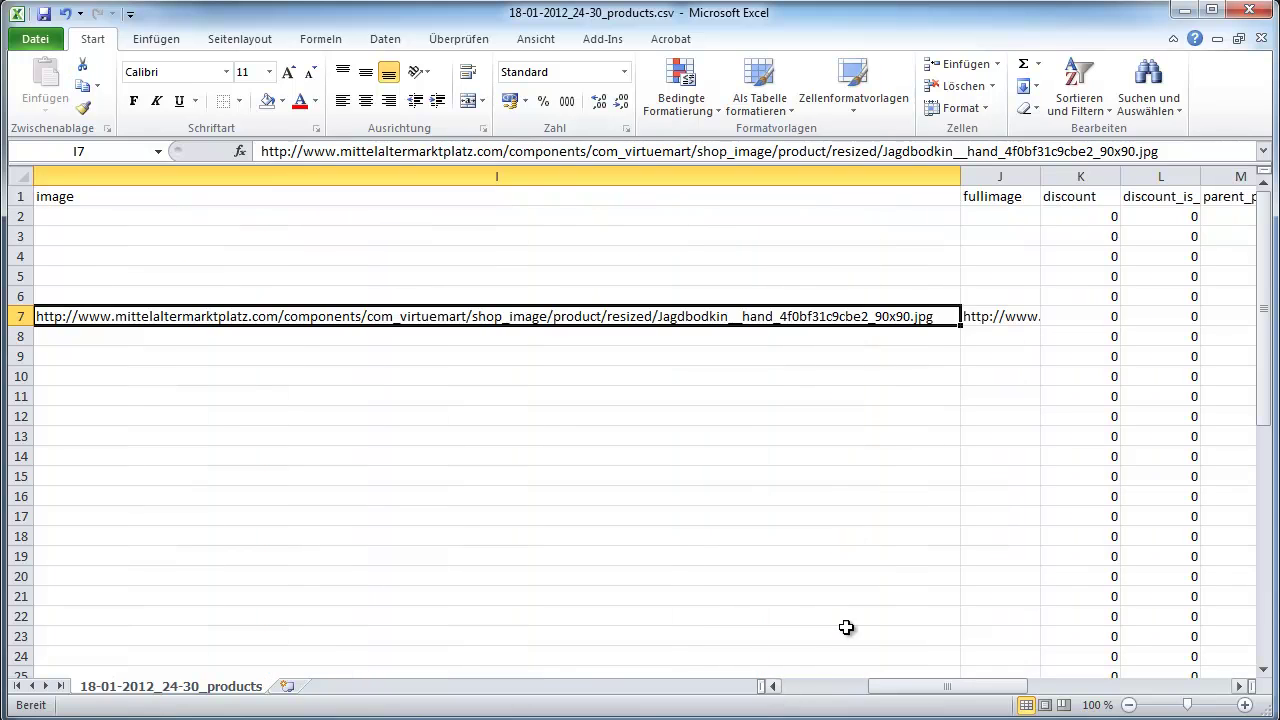
pyautogui.moveTo(959, 325); pyautogui.dragTo(948, 191)
pyautogui.click(1028, 319)
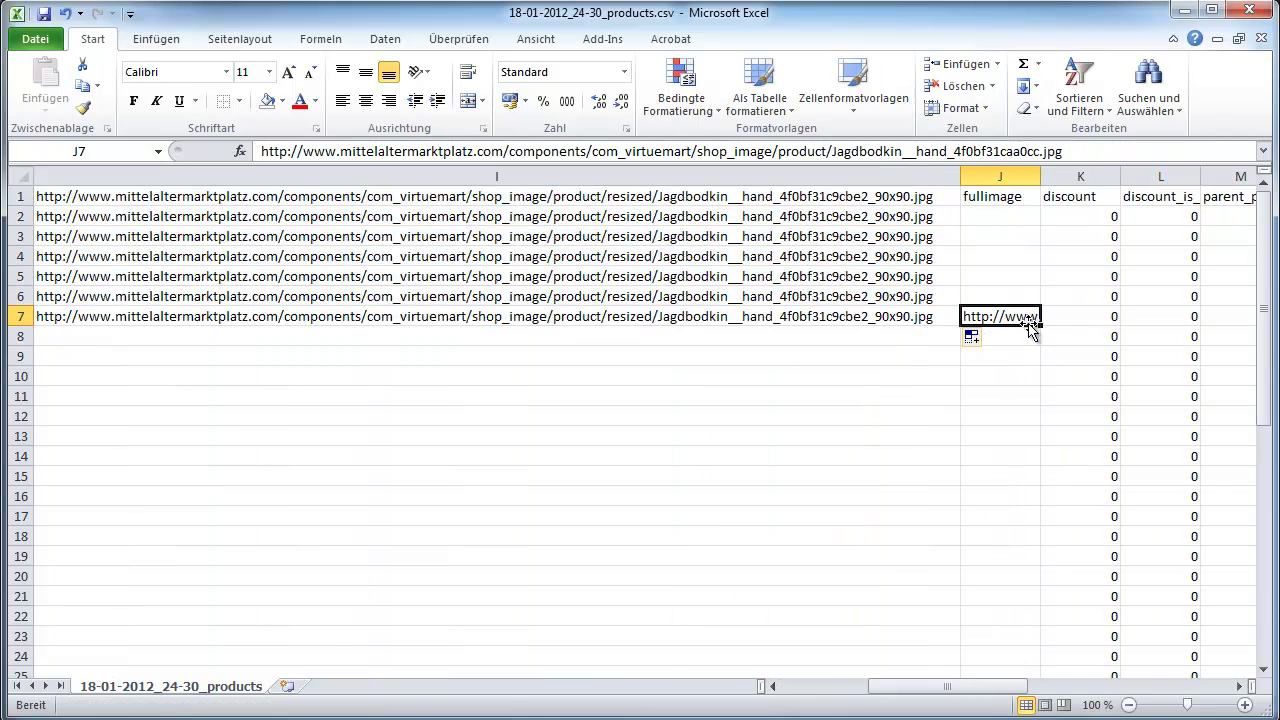
pyautogui.moveTo(1041, 324); pyautogui.dragTo(1005, 210)
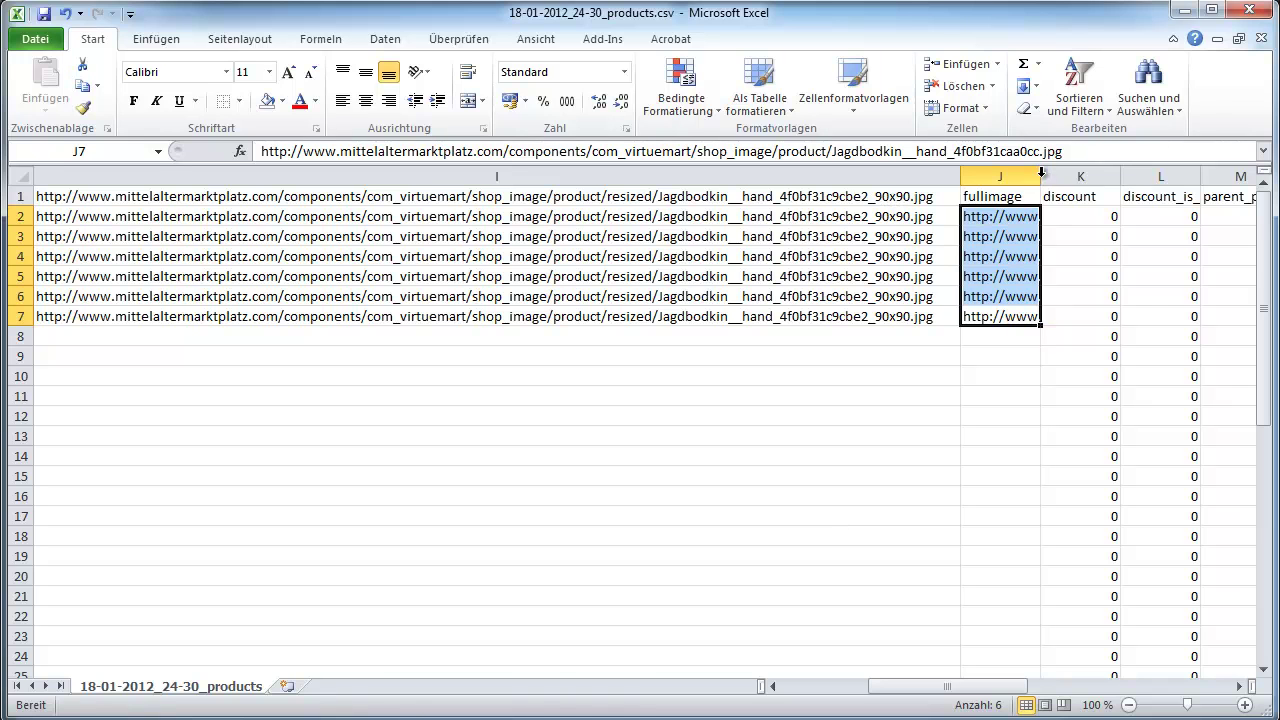
pyautogui.doubleClick(1042, 181)
pyautogui.moveTo(985, 690); pyautogui.dragTo(994, 689)
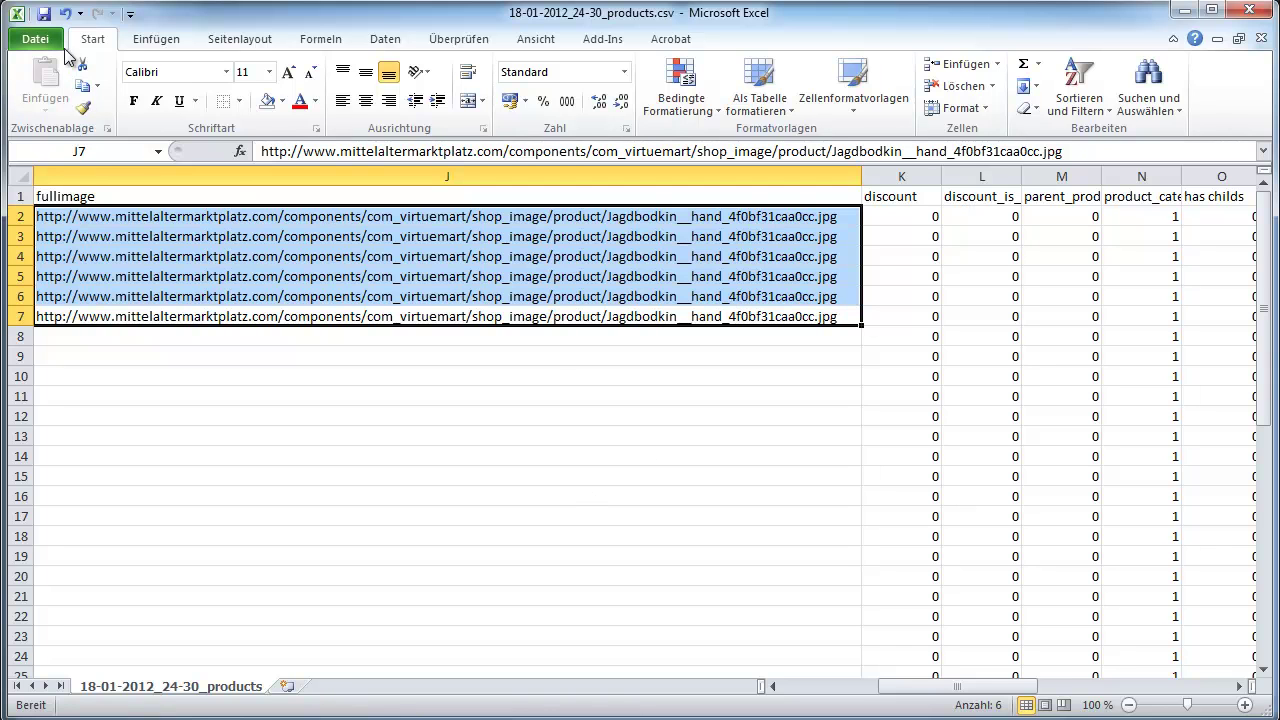
# Step: Save the edited product sheet as DummyTest2.csv, keeping the delimiter-separated CSV format
pyautogui.click(36, 39)
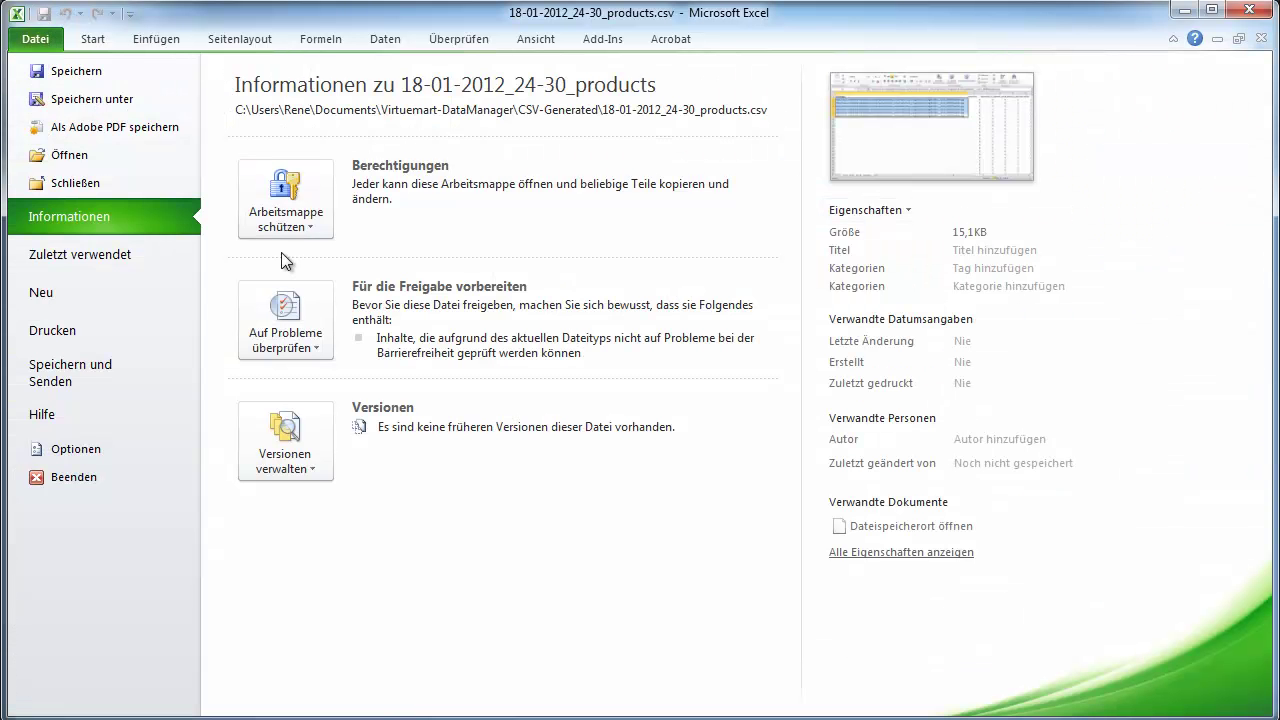
pyautogui.click(131, 106)
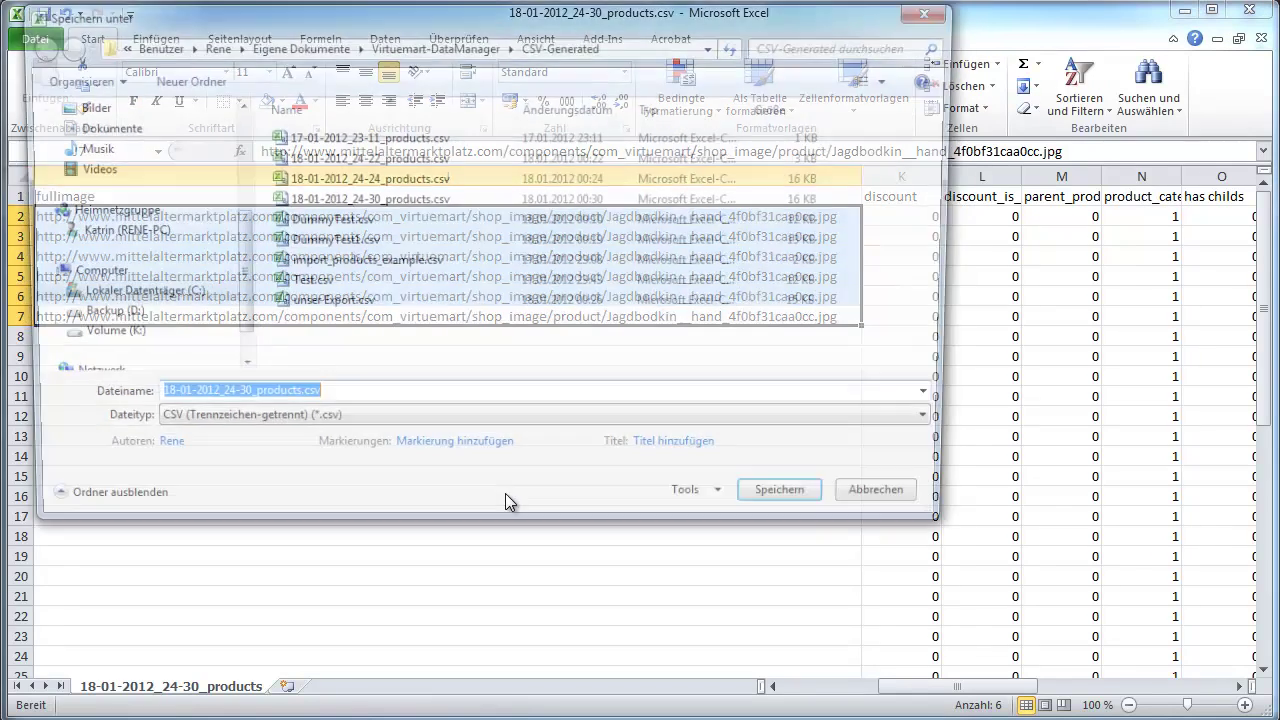
pyautogui.click(289, 400)
pyautogui.moveTo(289, 400); pyautogui.dragTo(120, 401)
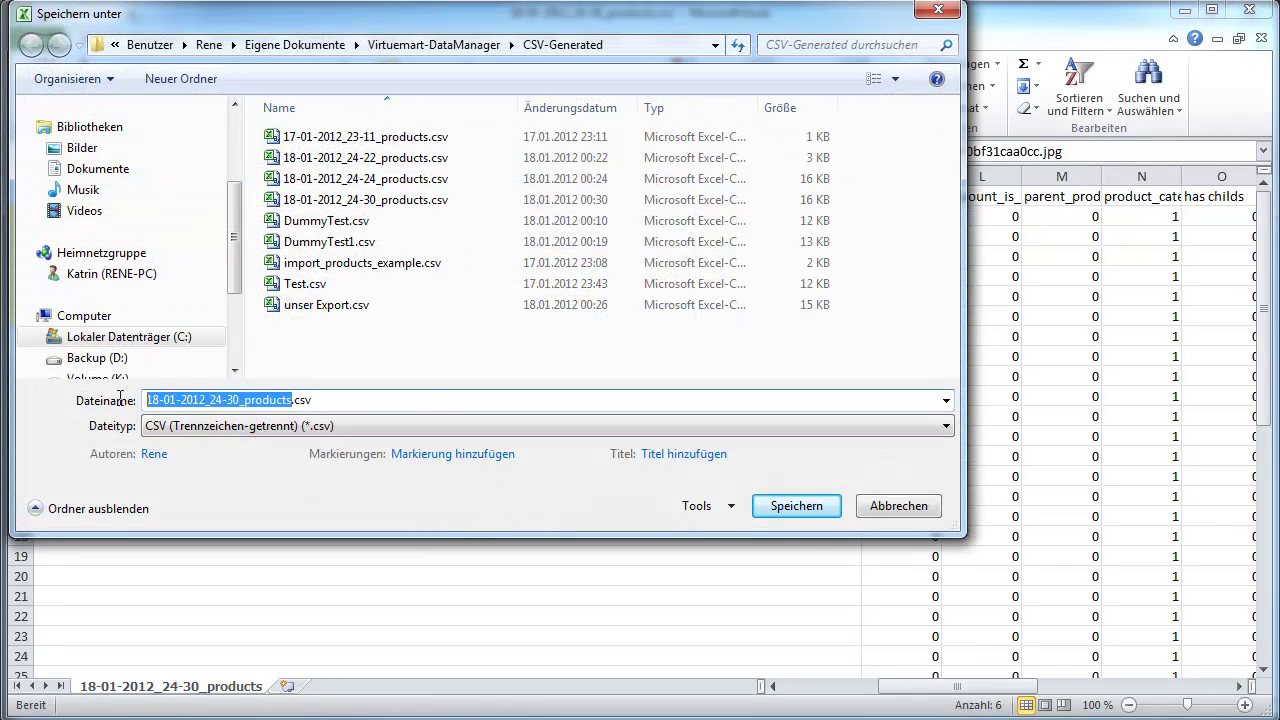
pyautogui.write('DummyTest2')
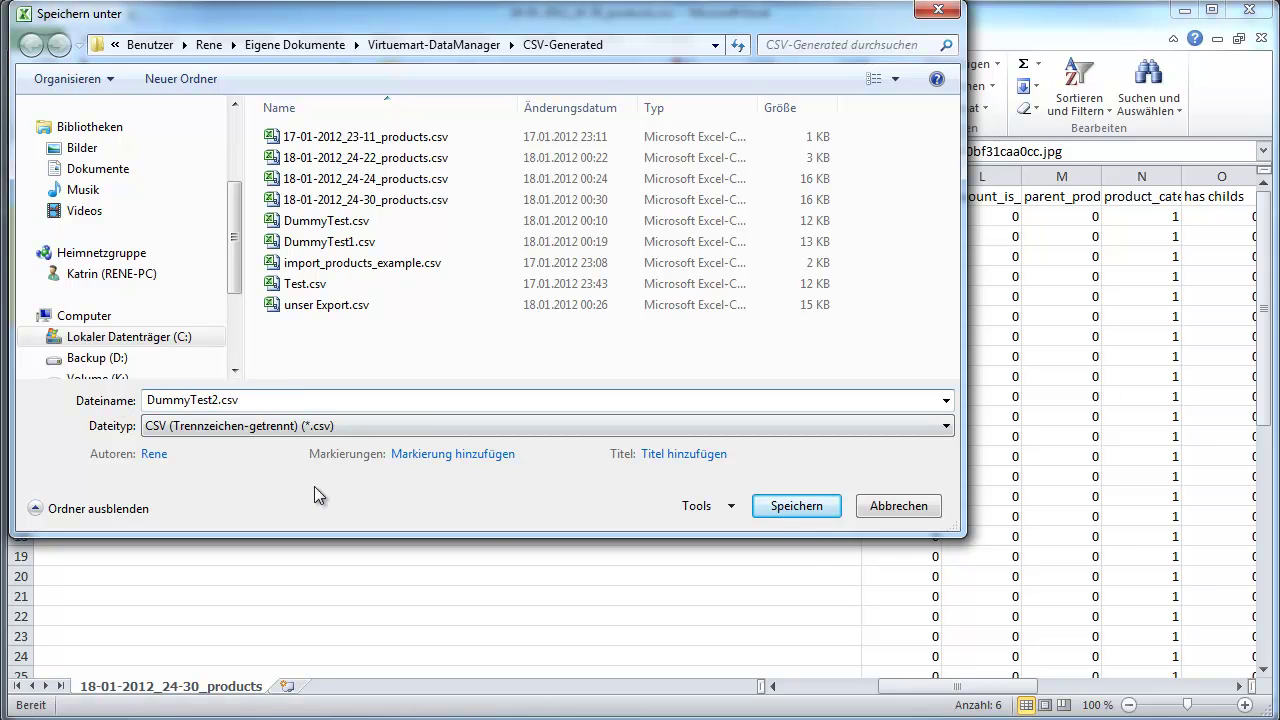
pyautogui.click(805, 512)
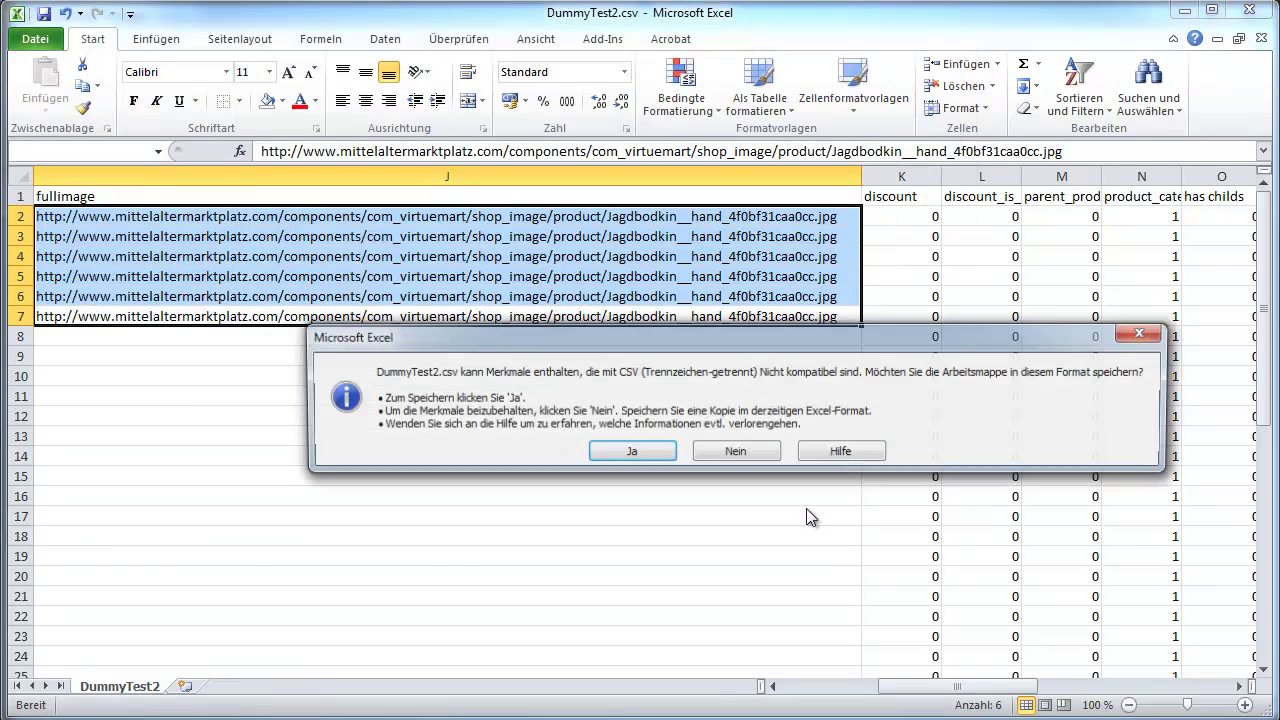
pyautogui.click(627, 452)
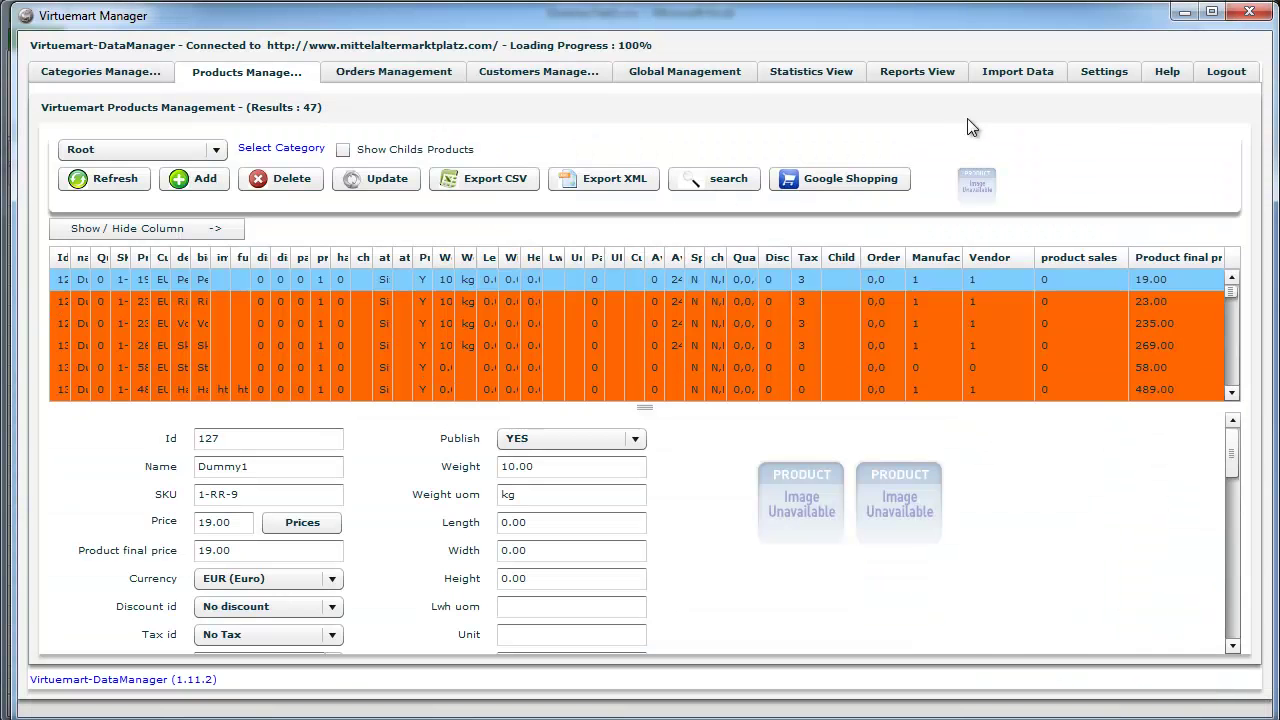
# Step: Load DummyTest2.csv as a Products import with updating enabled and run the import
pyautogui.click(1035, 75)
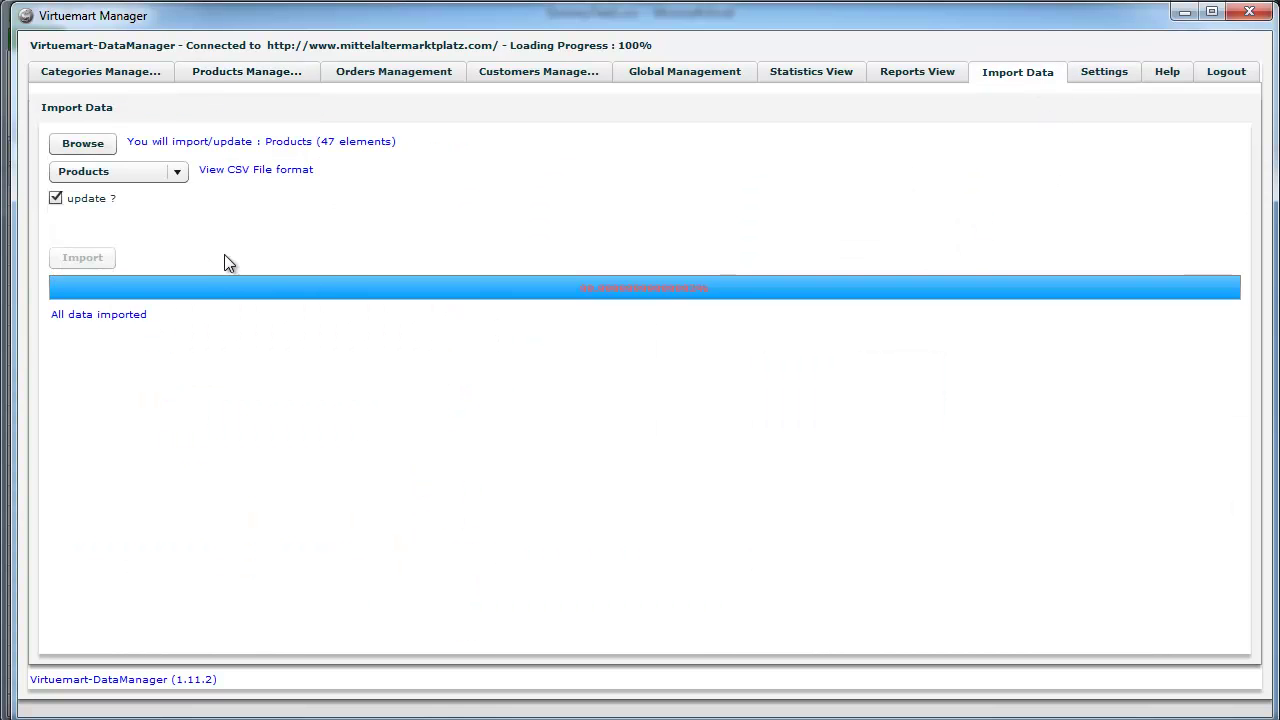
pyautogui.click(71, 145)
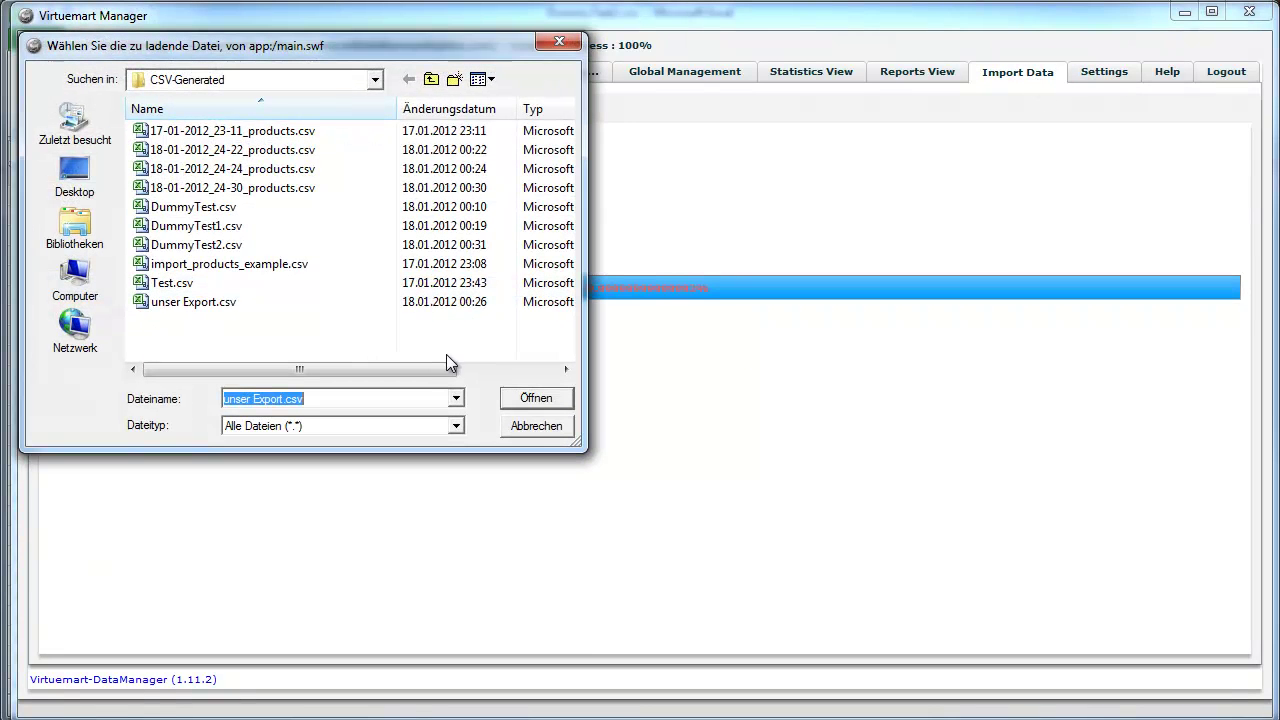
pyautogui.click(536, 398)
pyautogui.click(628, 404)
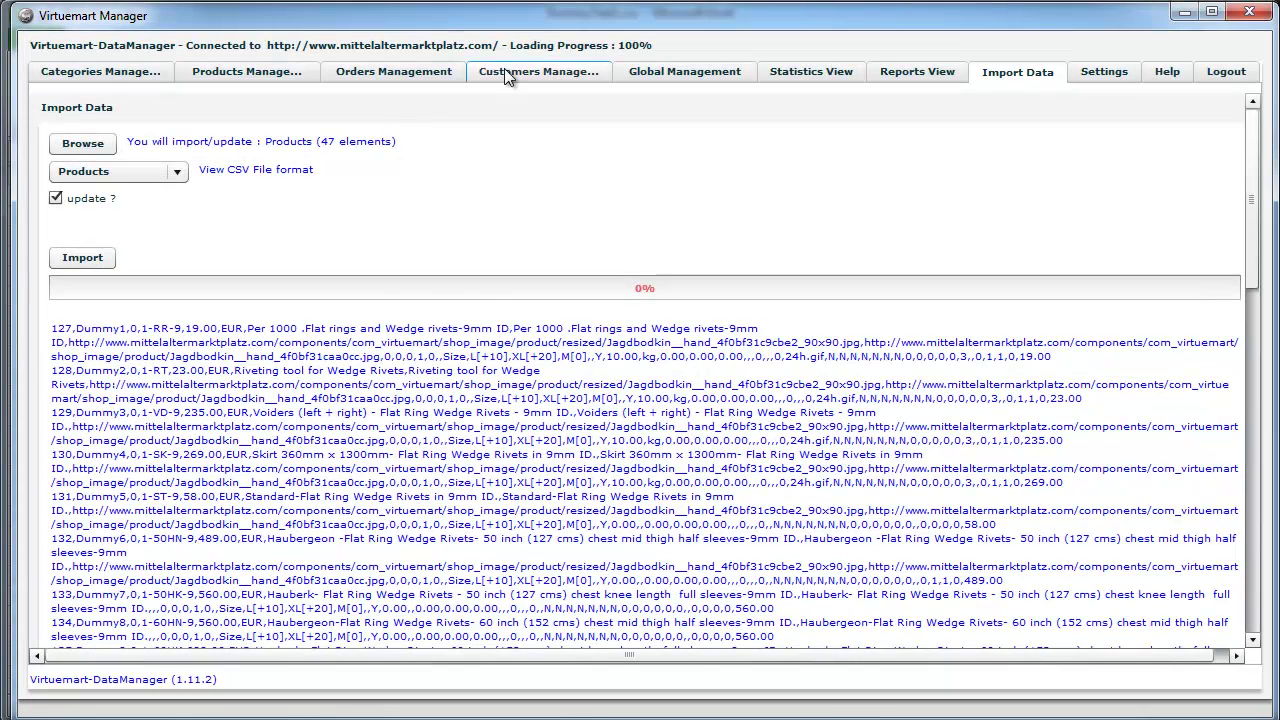
pyautogui.click(88, 262)
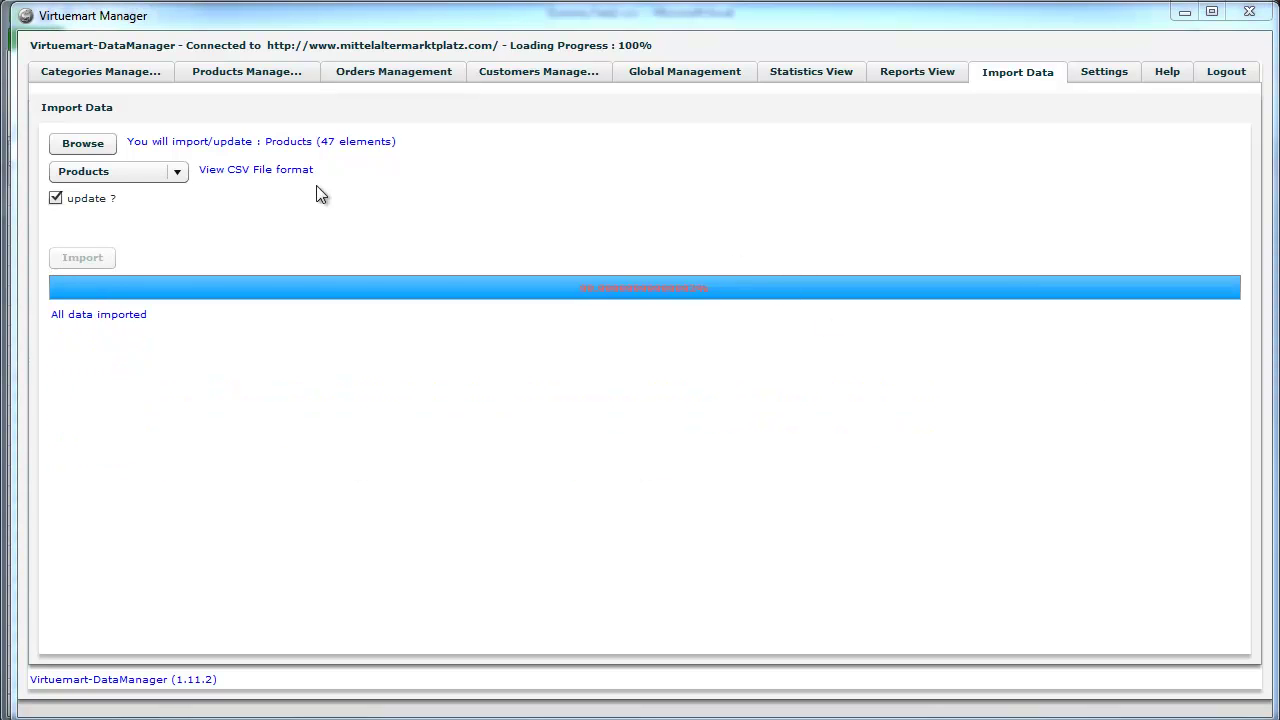
# Step: Refresh the product list and check the images of the products Dummy2, Dummy3 and Dummy4
pyautogui.click(250, 75)
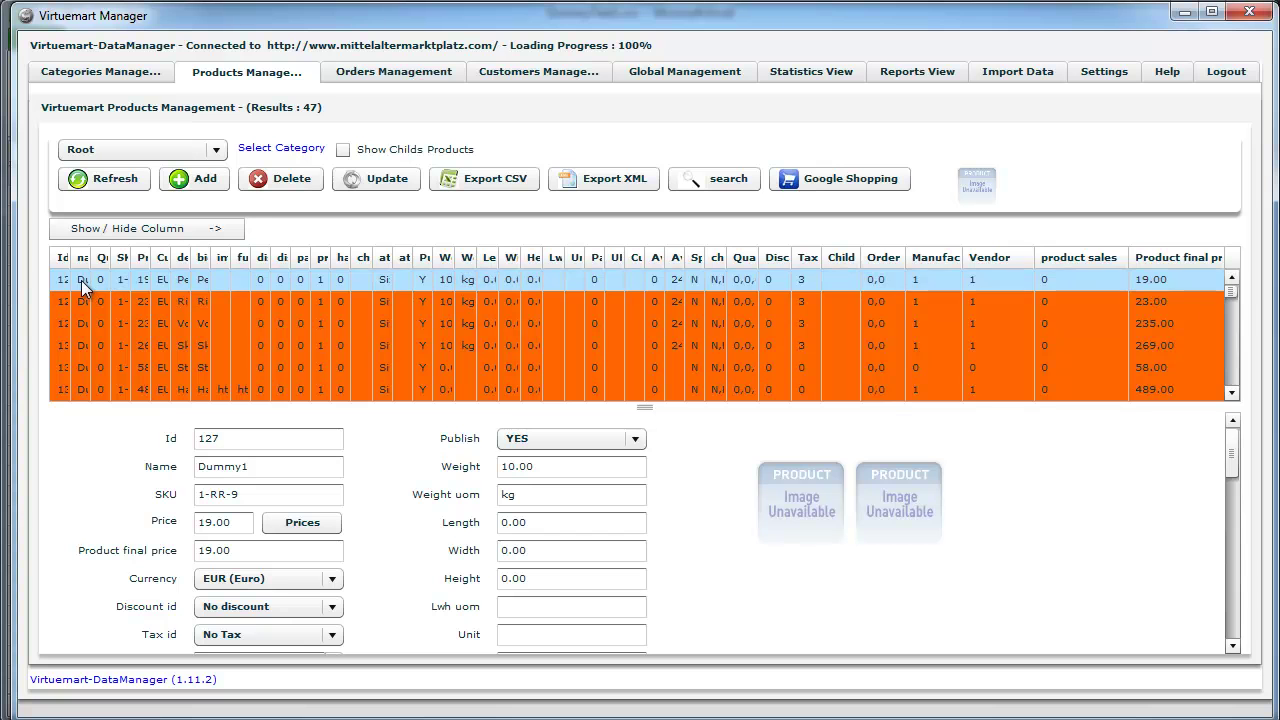
pyautogui.click(105, 178)
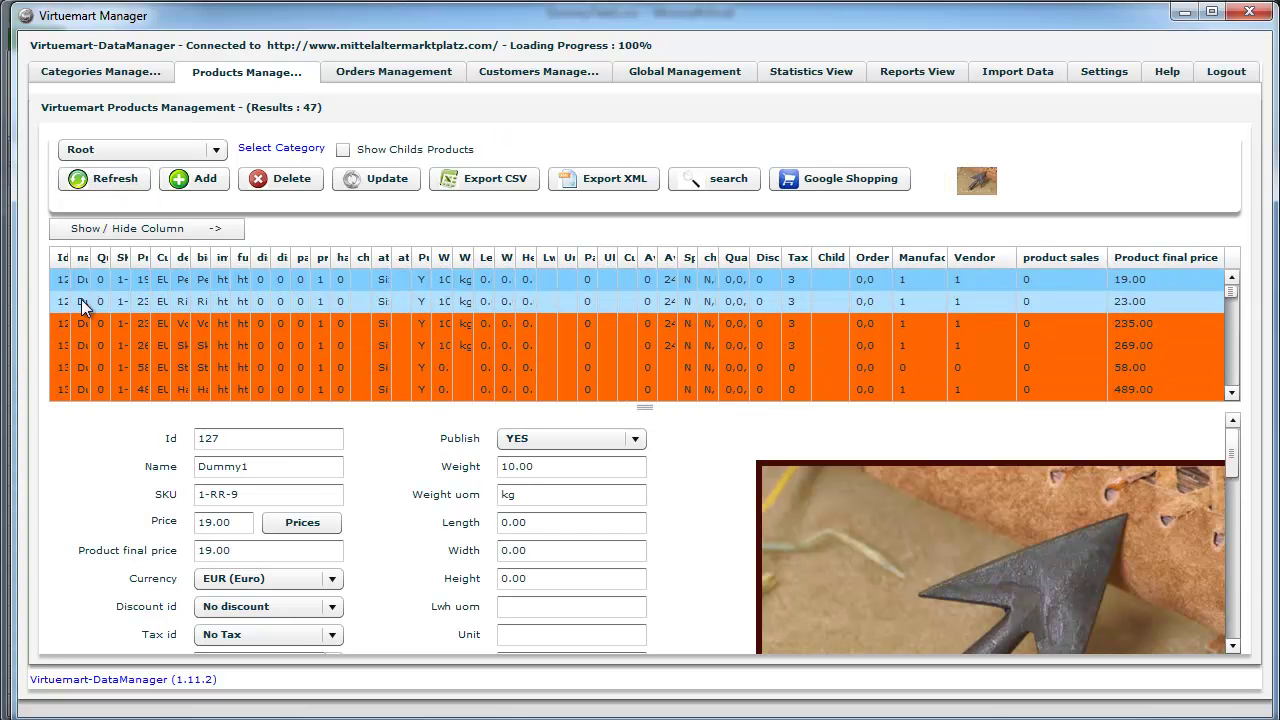
pyautogui.click(81, 300)
pyautogui.click(81, 323)
pyautogui.click(83, 344)
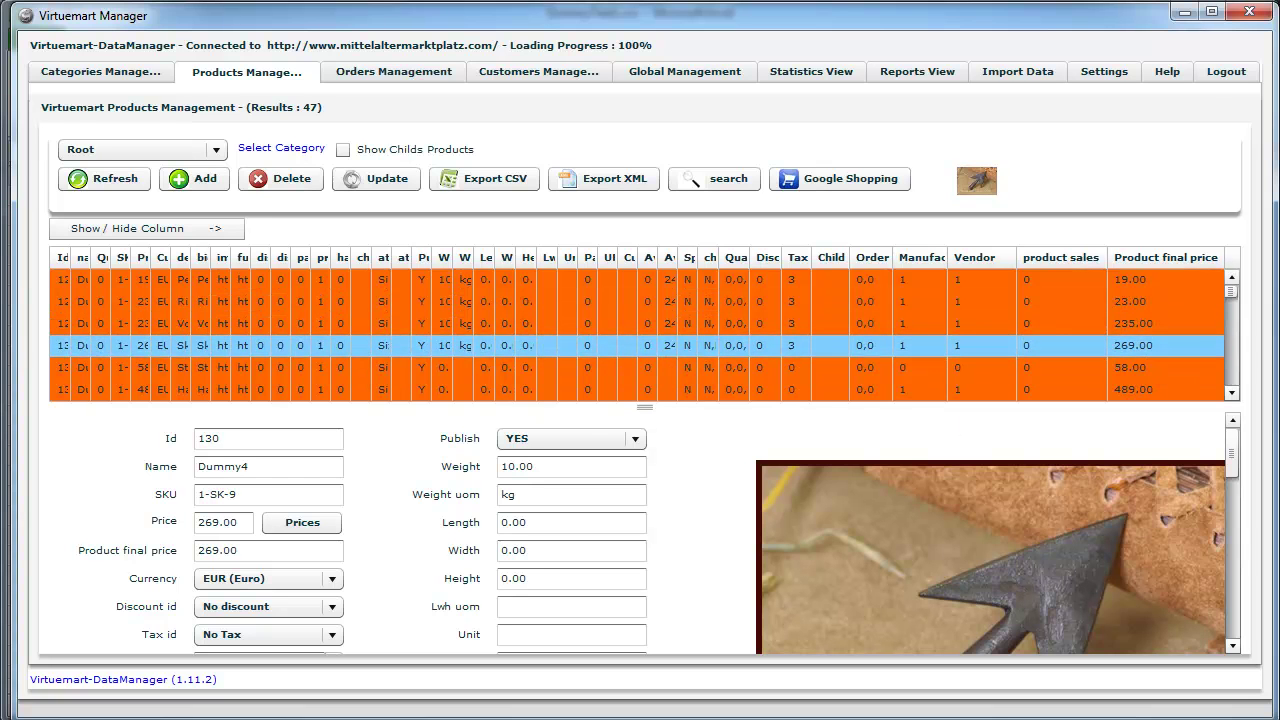
# Step: Switch to Firefox, open the shop's Schwerter category, reload it and look through the product images
pyautogui.hotkey('alt', 'Tab')
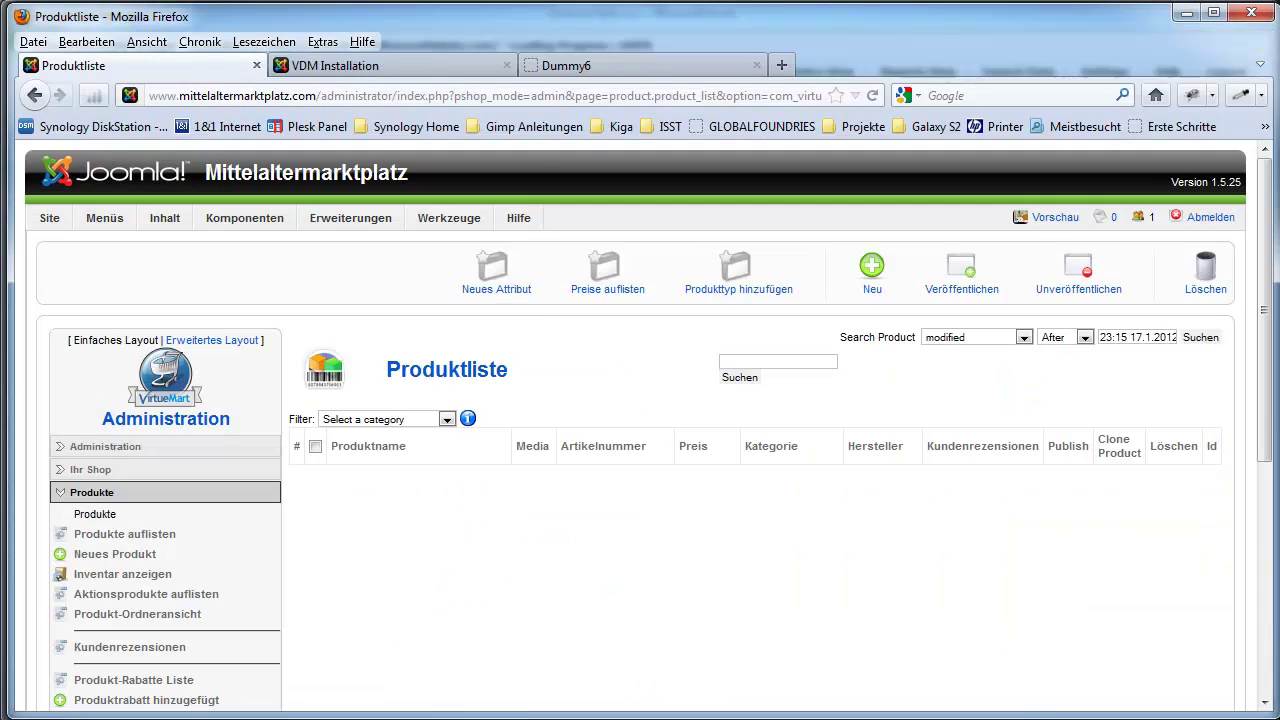
pyautogui.click(632, 69)
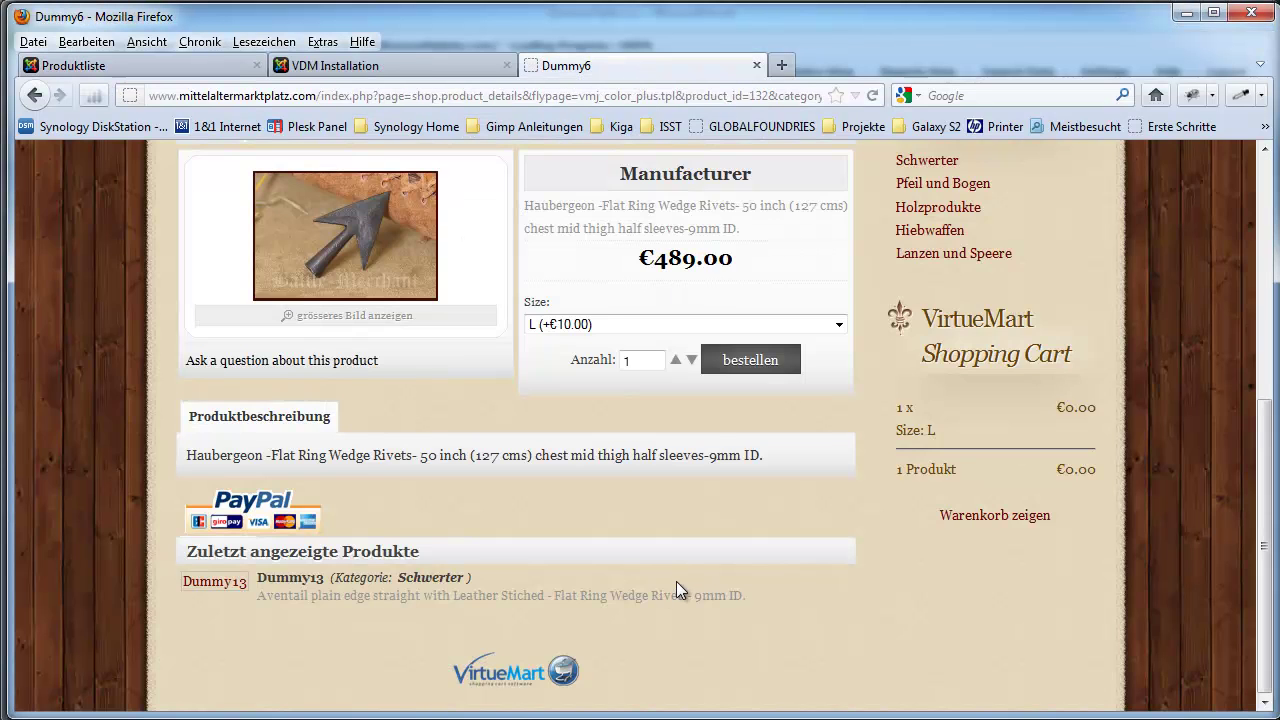
pyautogui.click(945, 609)
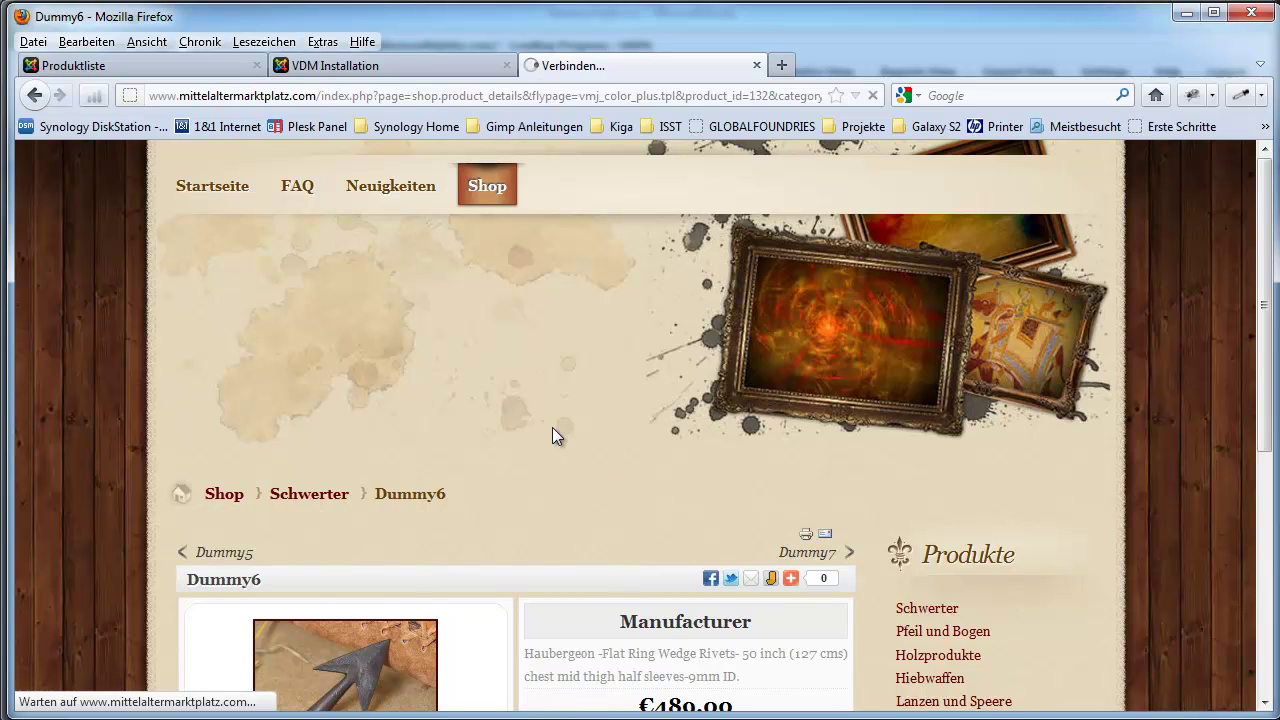
pyautogui.scroll(-10, 665, 481)
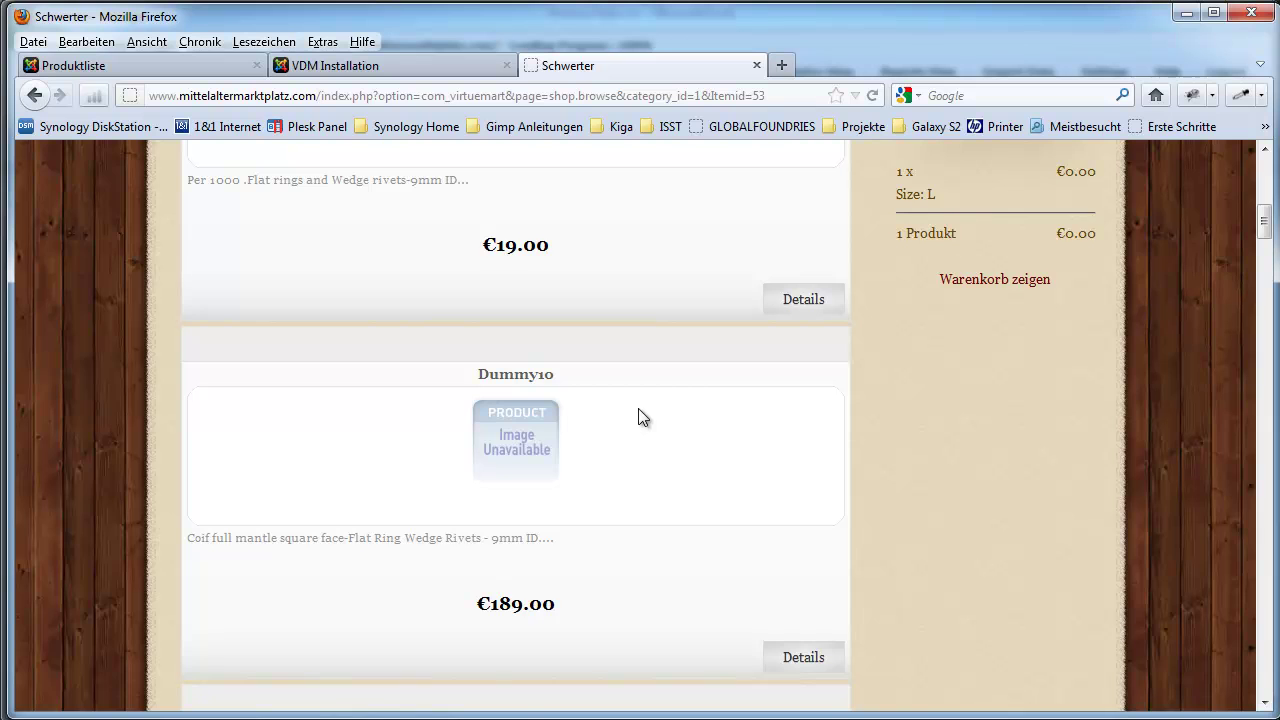
pyautogui.scroll(-6, 642, 417)
pyautogui.scroll(-8, 642, 417)
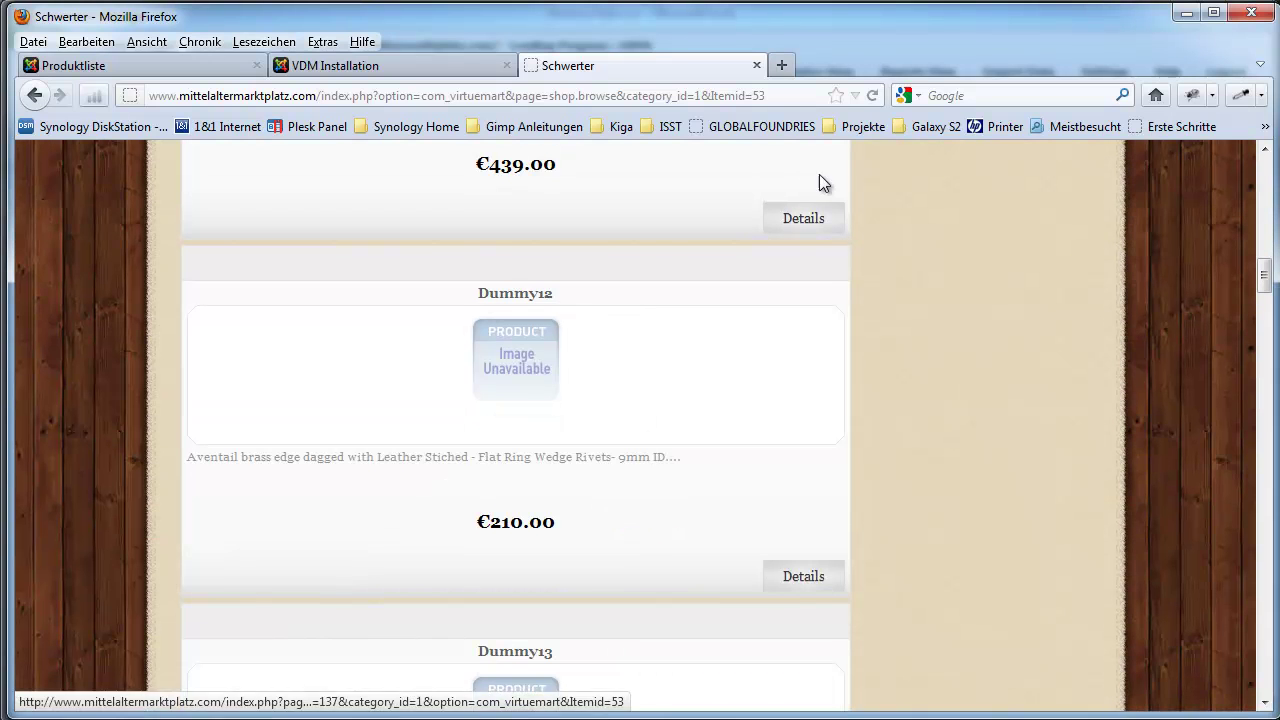
pyautogui.click(875, 94)
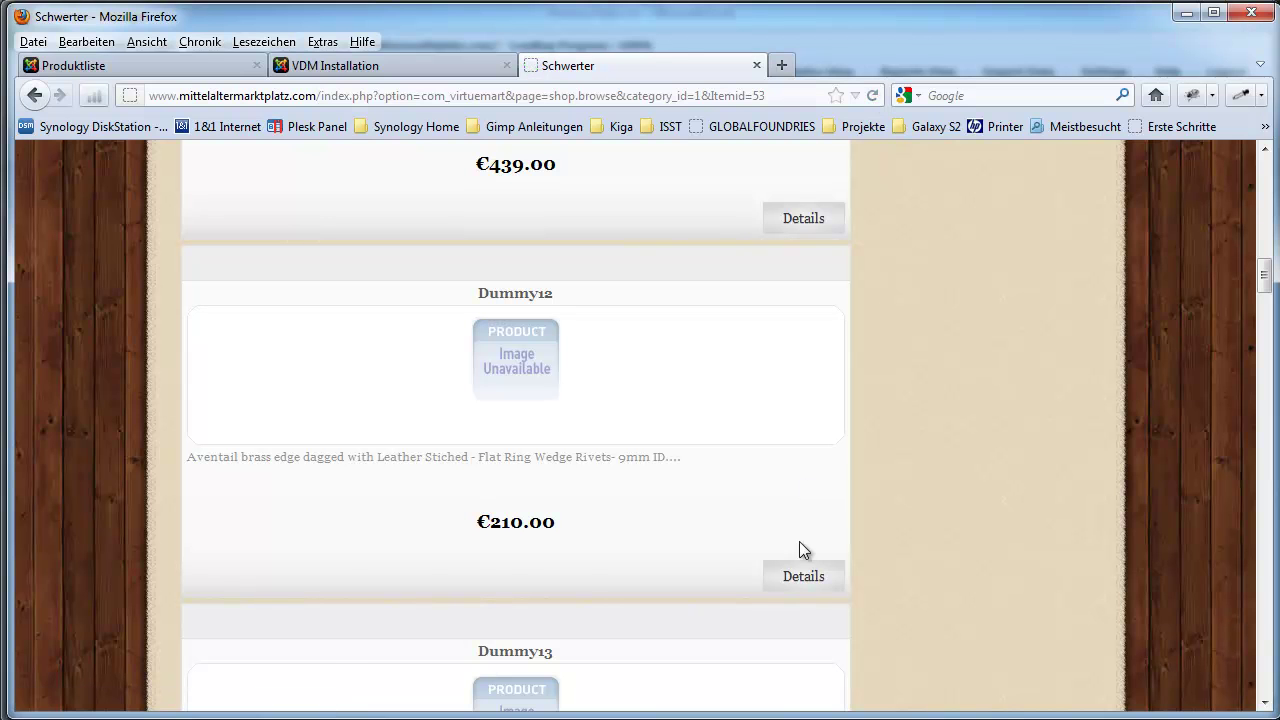
pyautogui.scroll(-4, 689, 570)
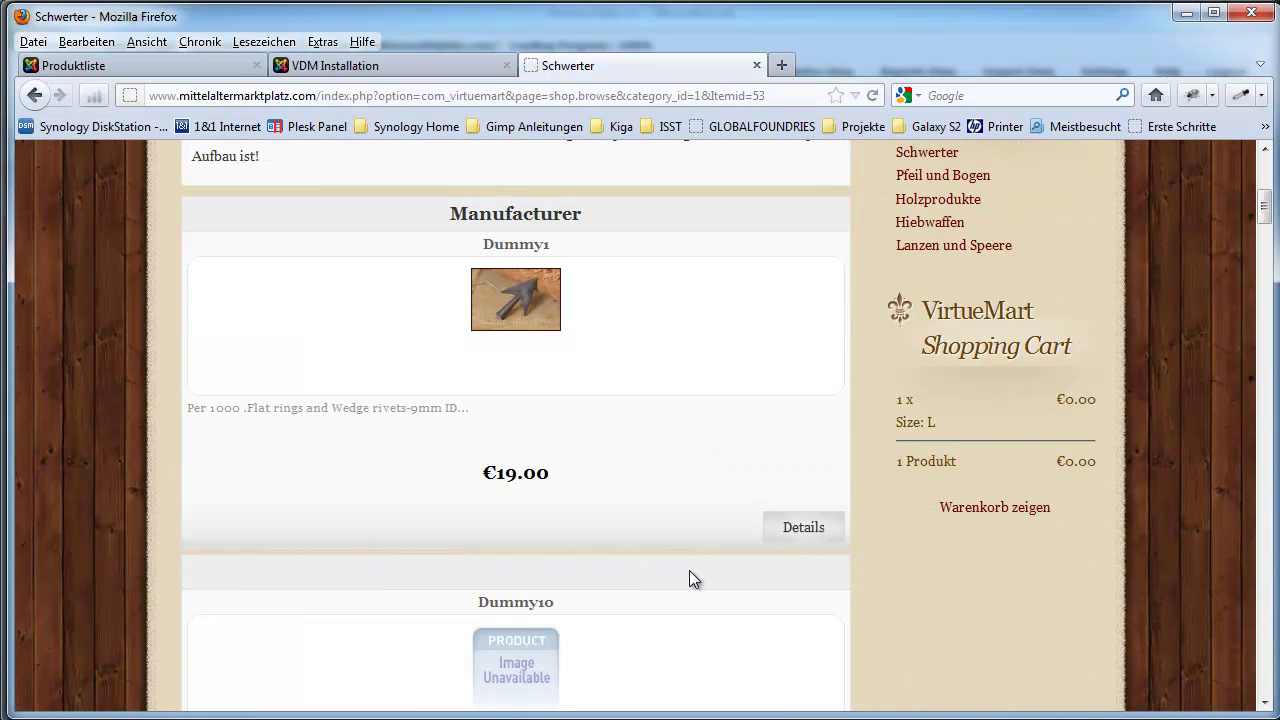
# Step: Open the Dummy1 product details, view its enlarged image and close the image again
pyautogui.click(535, 312)
pyautogui.click(837, 540)
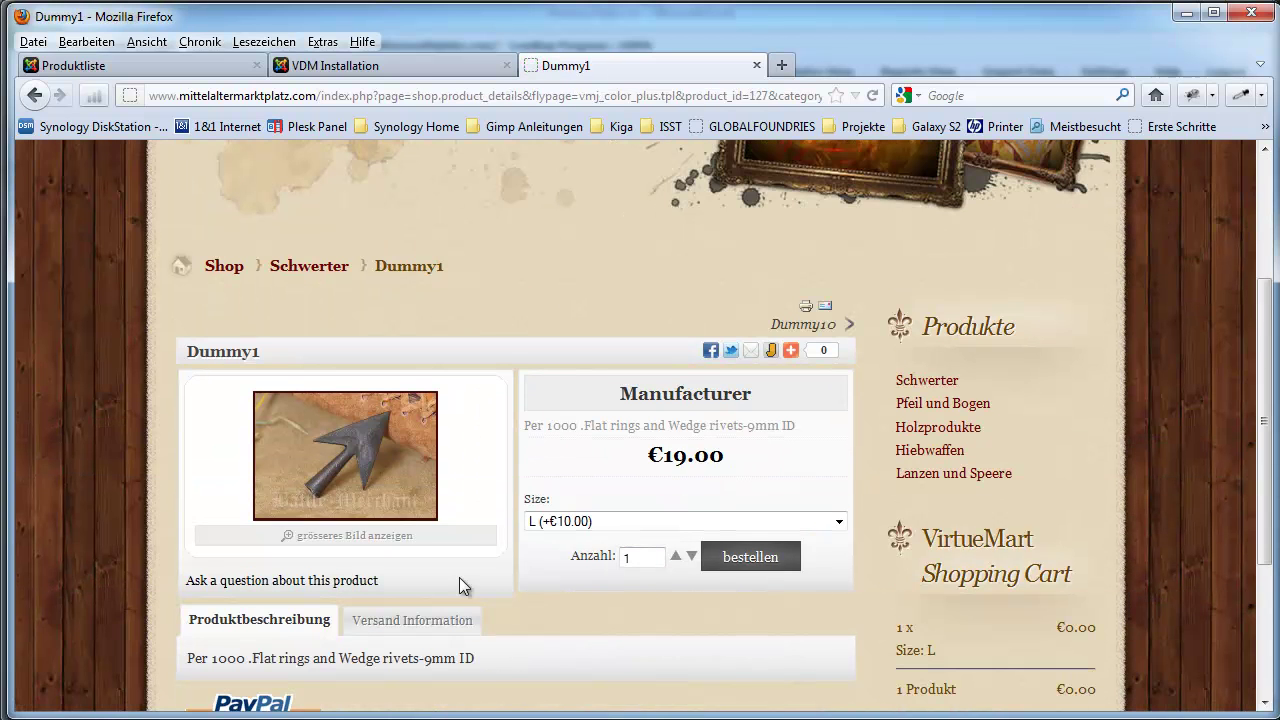
pyautogui.click(350, 536)
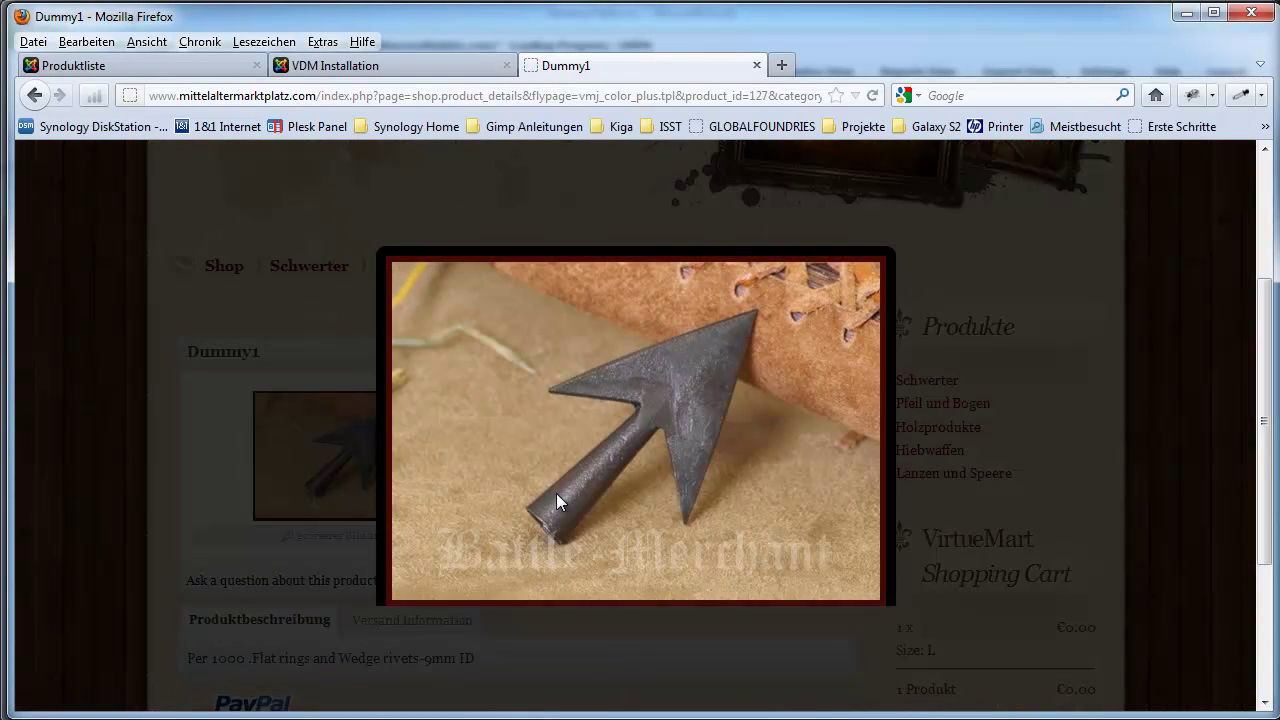
pyautogui.click(858, 628)
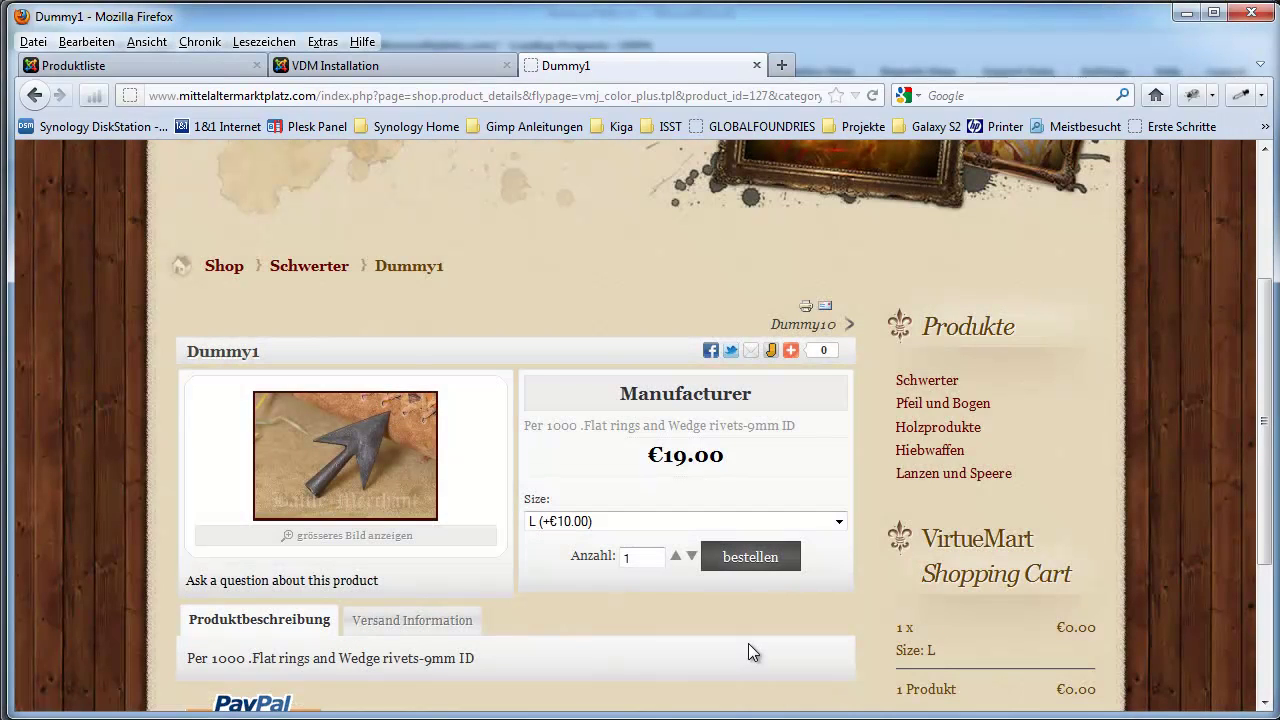